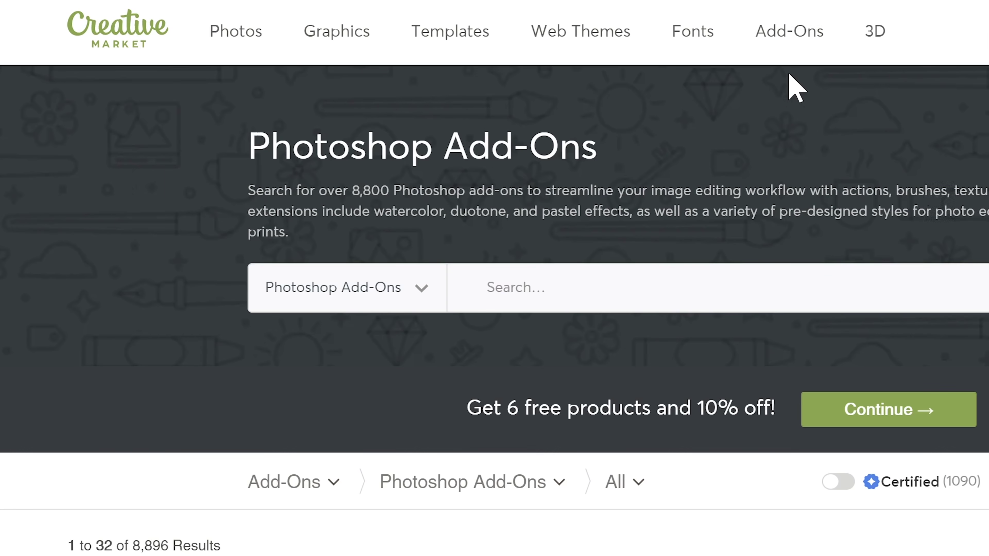
pyautogui.moveTo(787, 38)
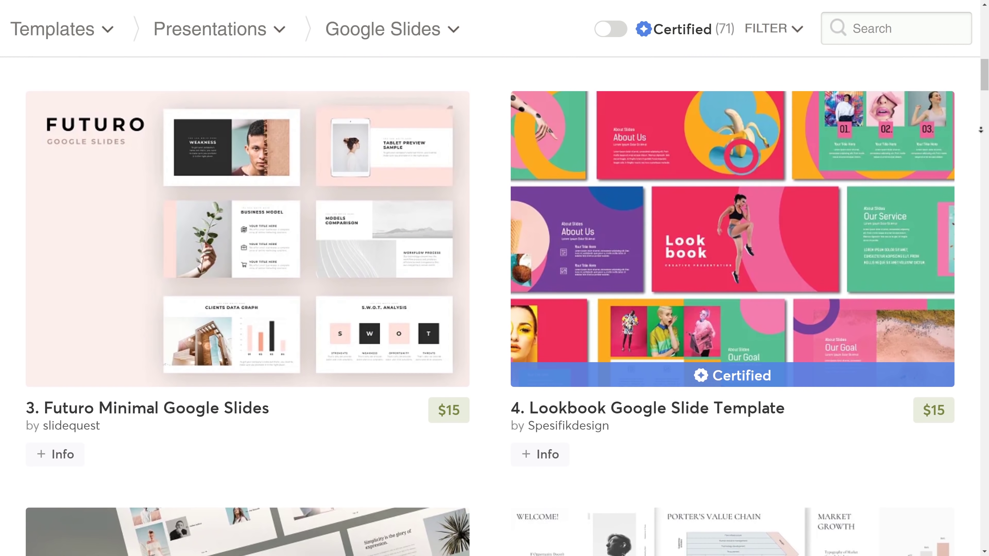
pyautogui.scroll(-3, 981, 130)
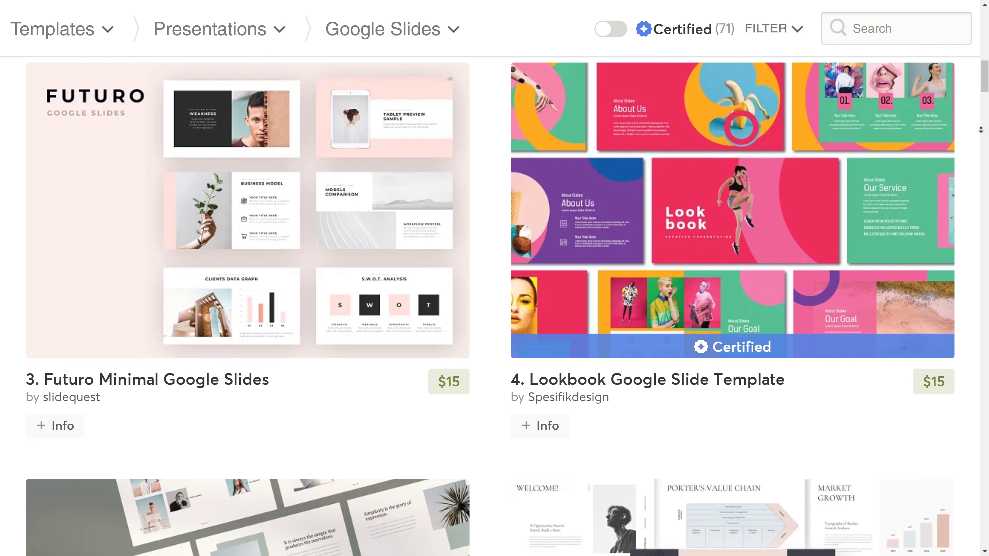
pyautogui.scroll(-2, 980, 130)
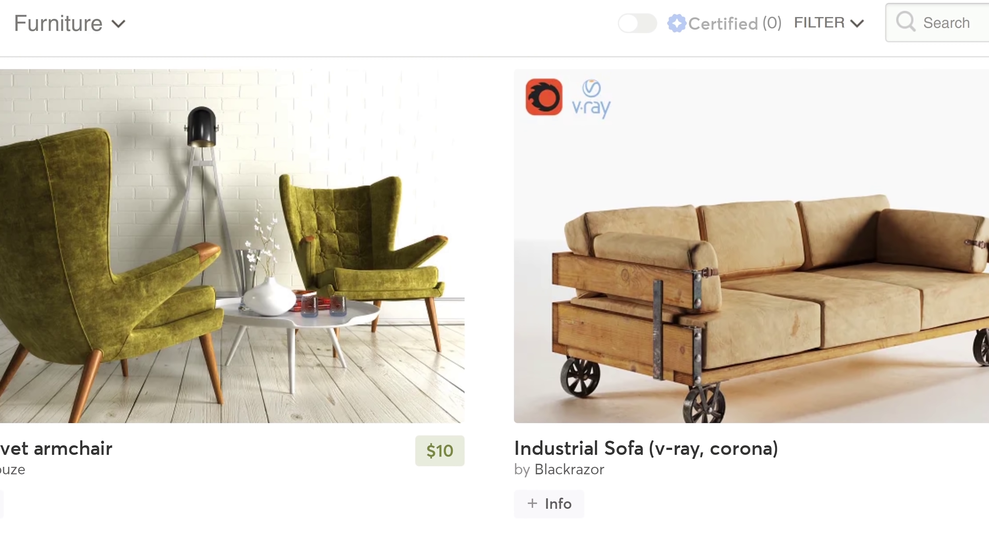
pyautogui.scroll(-2, 494, 269)
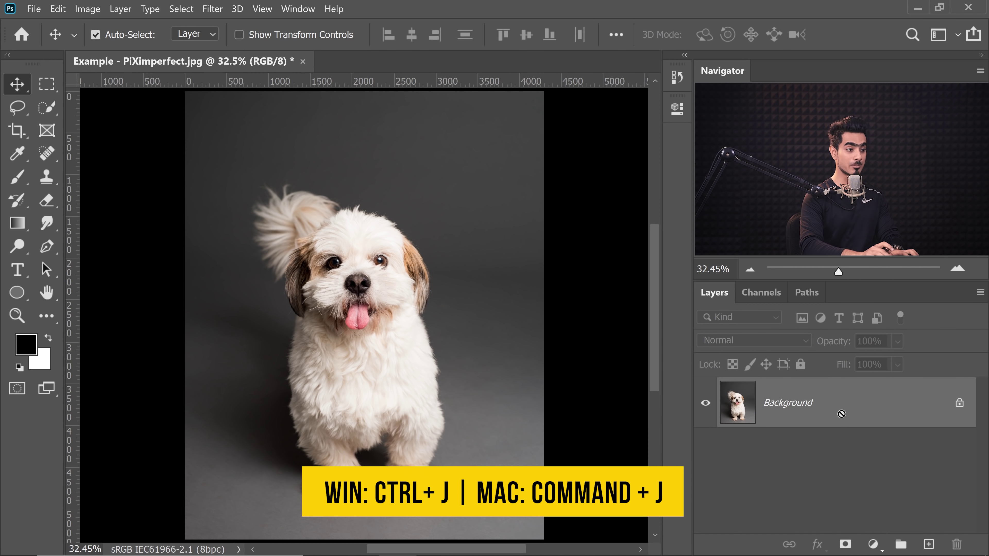
# Step: Duplicate the Background layer and rename the copy as Subject Extracted
pyautogui.hotkey('ctrl', 'j')
pyautogui.doubleClick(780, 404)
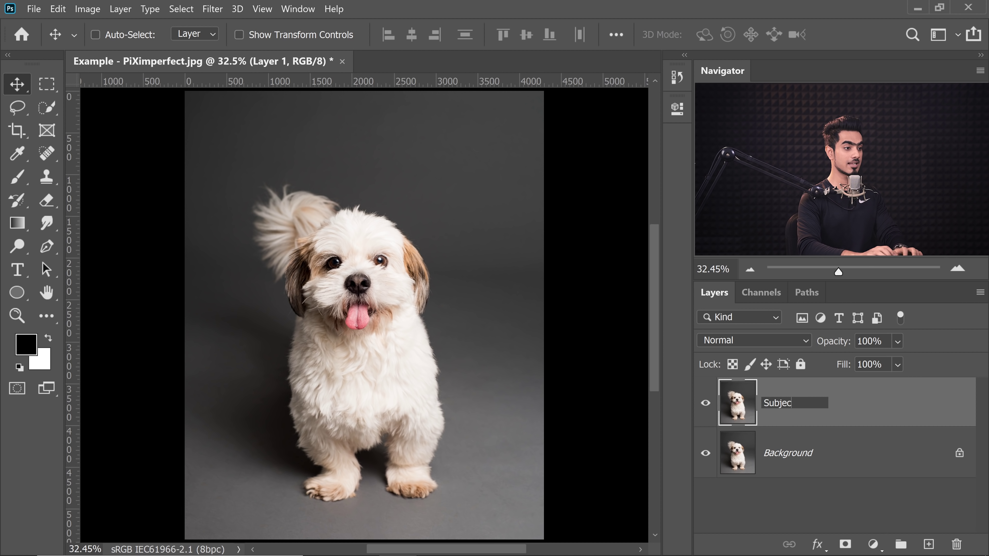
pyautogui.write('Subject Ext')
pyautogui.write('racted')
pyautogui.press('Return')
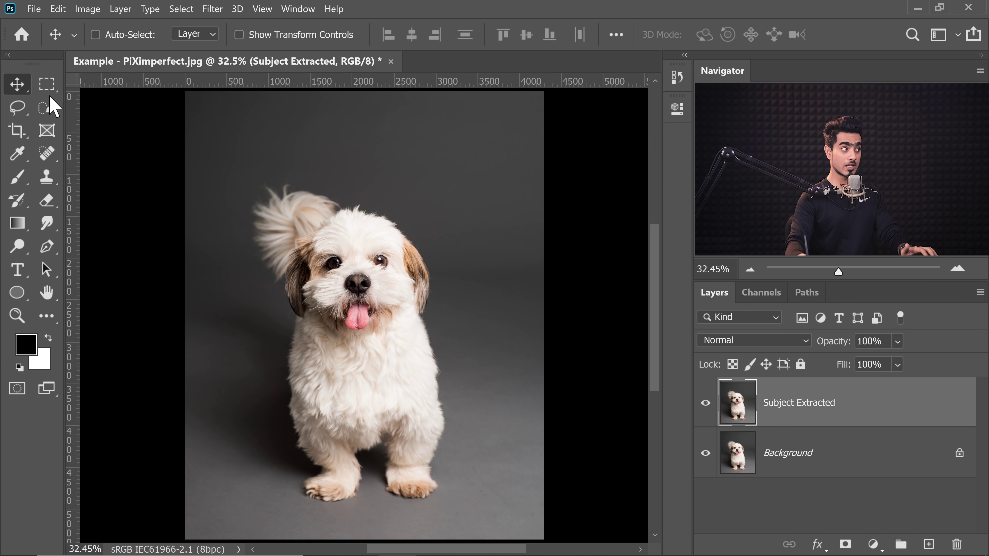
# Step: Choose the Quick Selection tool and enter the Select and Mask workspace for the Subject Extracted layer
pyautogui.click(47, 92)
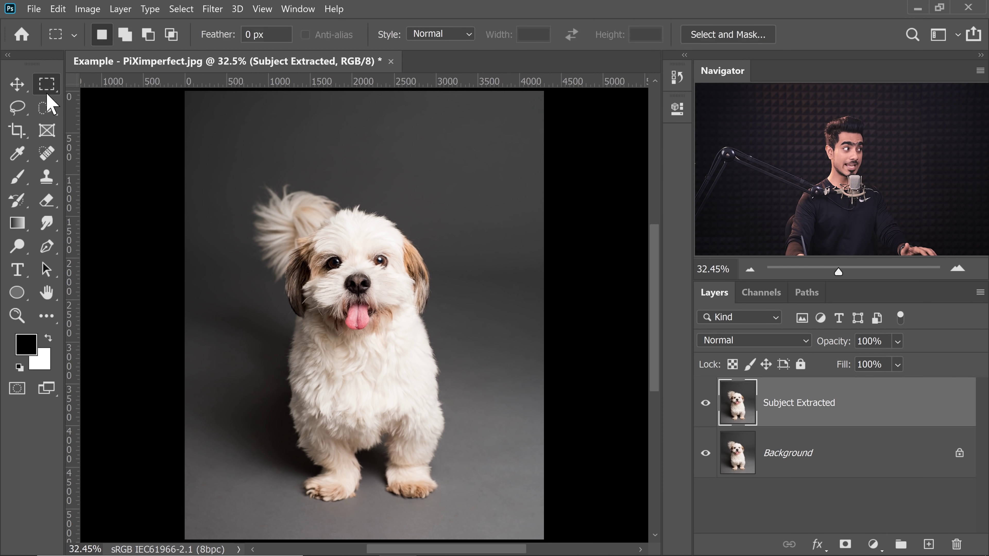
pyautogui.click(43, 111)
pyautogui.click(20, 111)
pyautogui.click(39, 110)
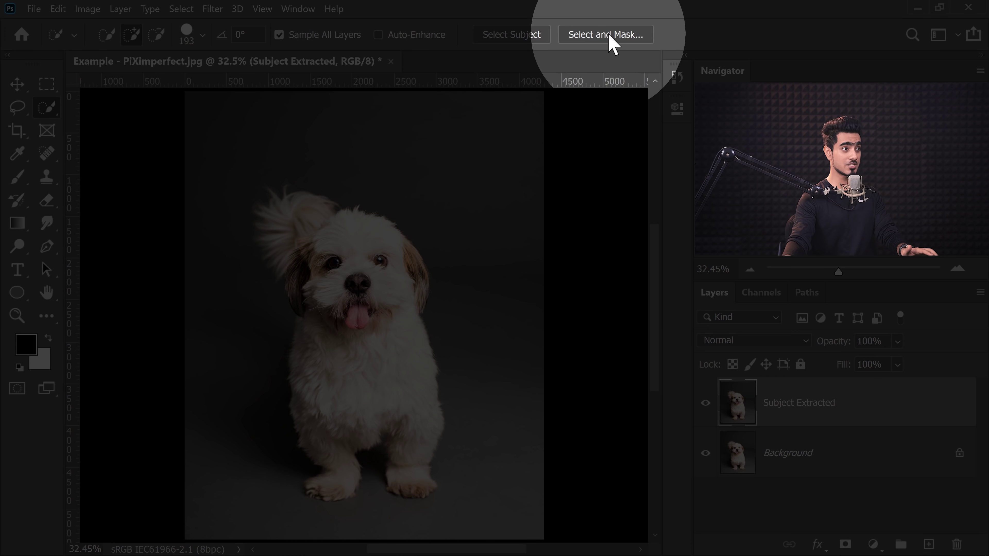
pyautogui.click(612, 40)
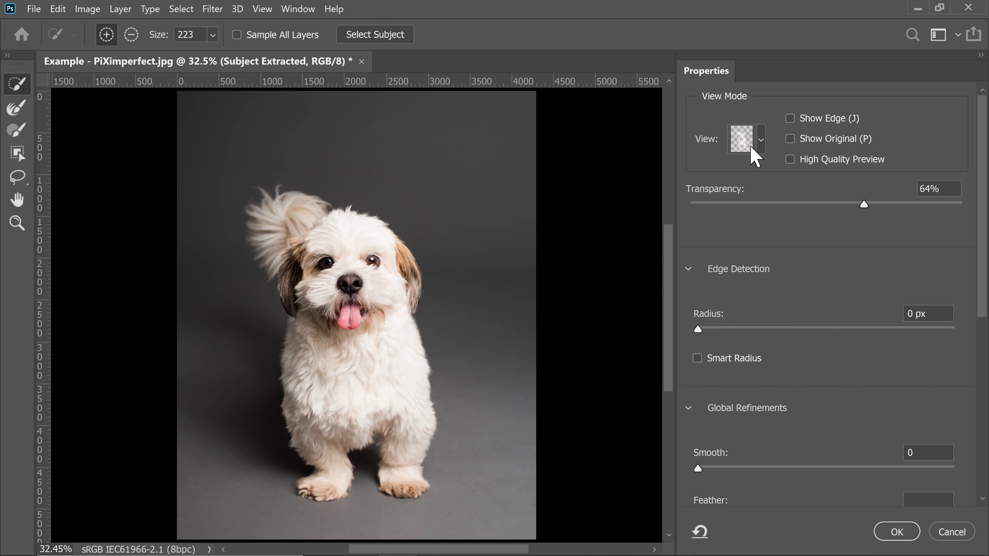
# Step: Switch the mask preview to On Black and set its opacity to 73%
pyautogui.click(756, 155)
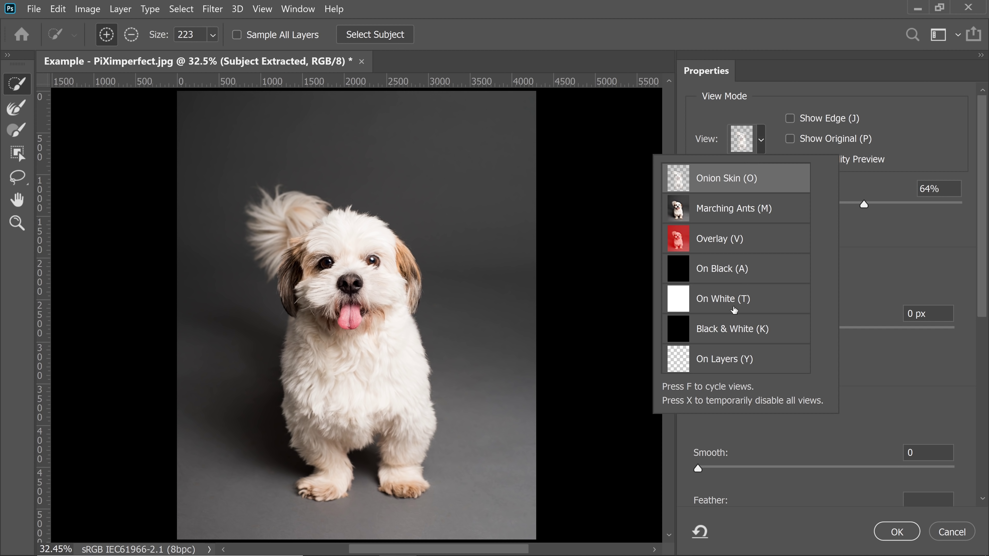
pyautogui.click(726, 269)
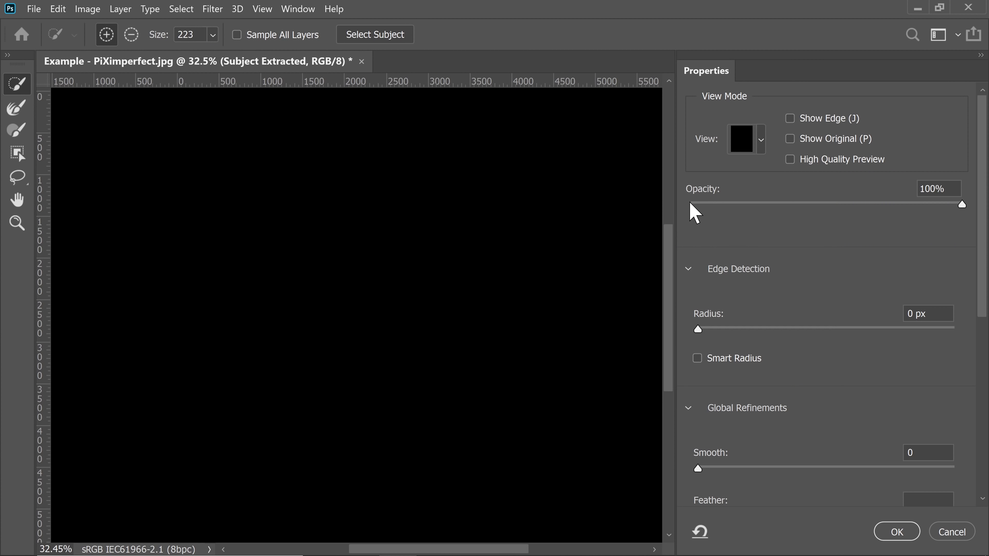
pyautogui.click(690, 203)
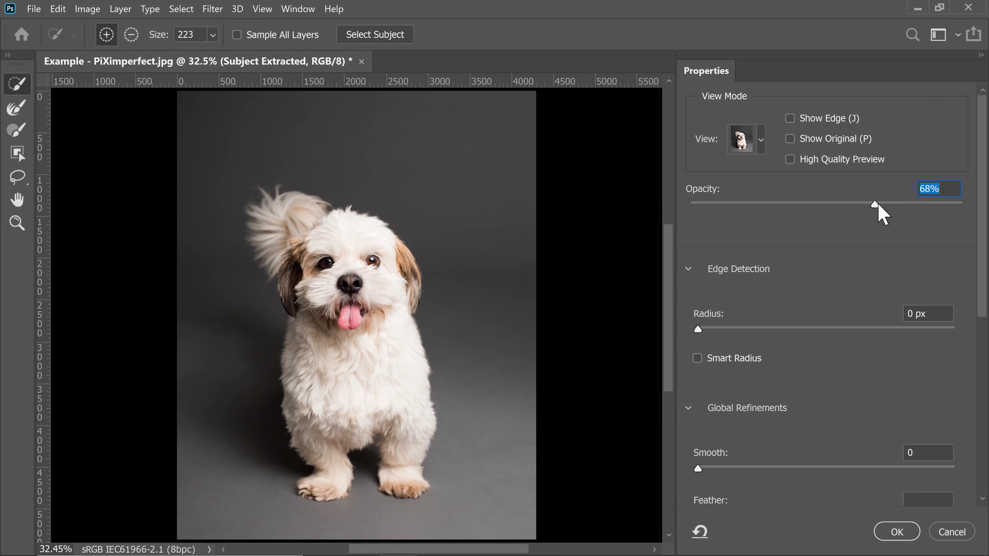
pyautogui.click(889, 203)
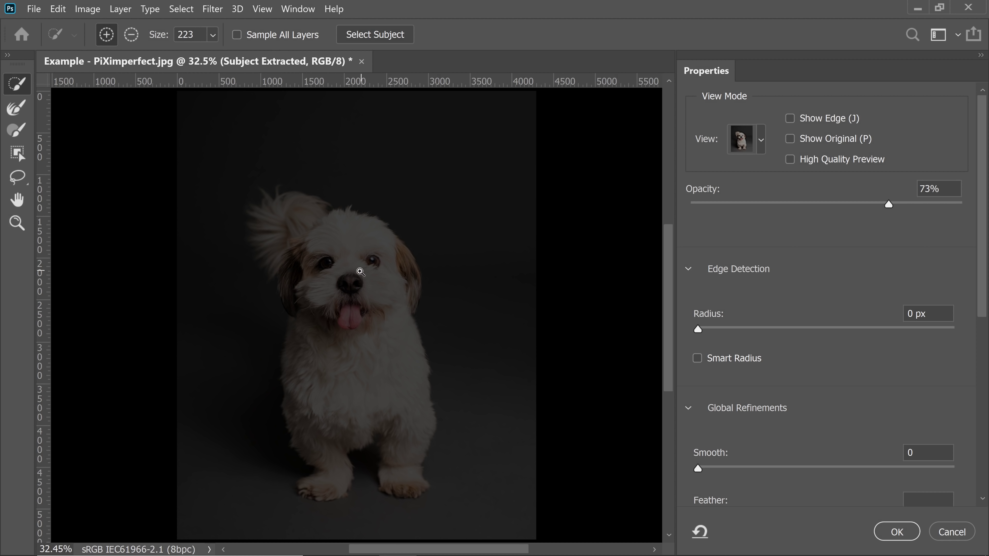
# Step: Select the dog's head, ears, body and legs by brushing over them with the Quick Selection tool
pyautogui.moveTo(351, 254)
pyautogui.mouseDown()
pyautogui.moveTo(373, 251)
pyautogui.moveTo(331, 249)
pyautogui.moveTo(323, 307)
pyautogui.mouseUp()
pyautogui.moveTo(352, 282)
pyautogui.mouseDown()
pyautogui.moveTo(336, 282)
pyautogui.moveTo(382, 387)
pyautogui.moveTo(391, 387)
pyautogui.mouseUp()
pyautogui.moveTo(383, 366); pyautogui.dragTo(305, 230)
pyautogui.moveTo(333, 321); pyautogui.dragTo(370, 323)
pyautogui.moveTo(331, 332); pyautogui.dragTo(366, 385)
pyautogui.moveTo(269, 218); pyautogui.dragTo(318, 344)
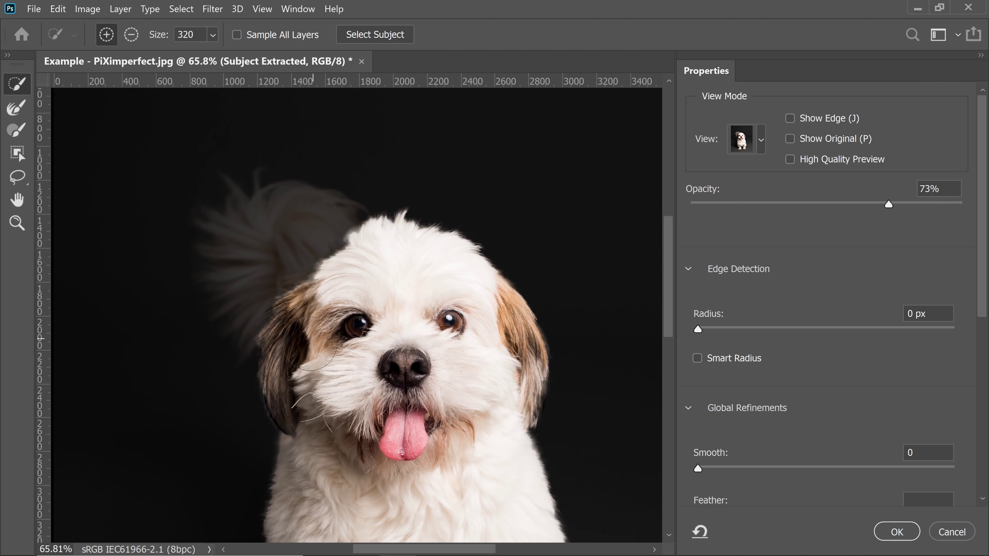
# Step: Add the dog's raised tail to the selection with a 320 px Quick Selection brush
pyautogui.moveTo(310, 273); pyautogui.dragTo(272, 229)
pyautogui.moveTo(247, 278); pyautogui.dragTo(274, 278)
pyautogui.moveTo(274, 278); pyautogui.dragTo(407, 288)
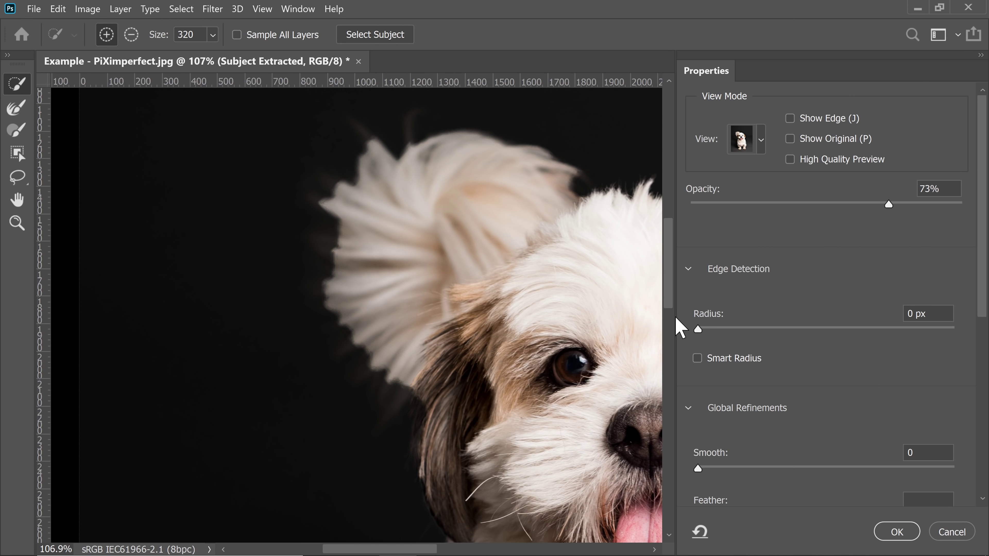
# Step: Lower the preview opacity to 3% and examine the fur outline from the tail and face down to the paws
pyautogui.click(739, 204)
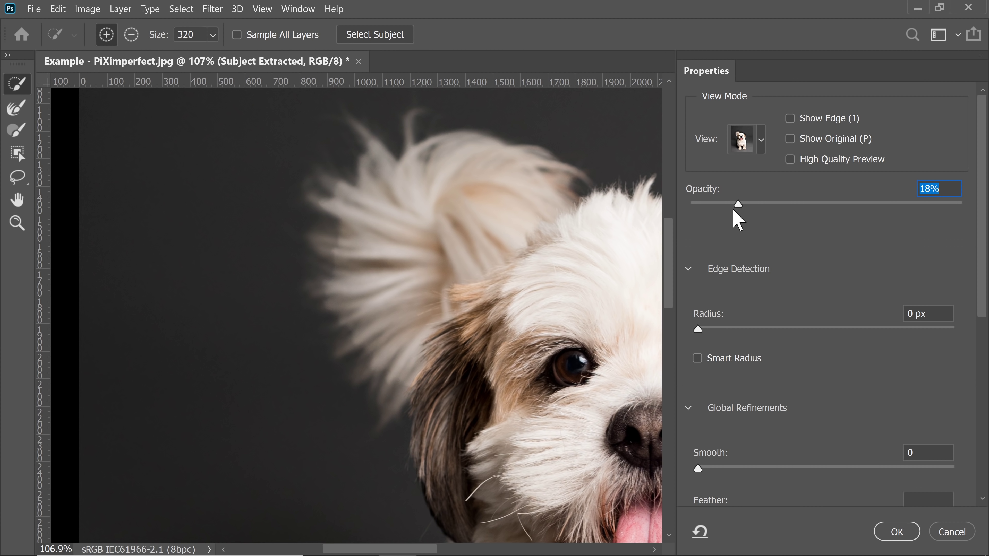
pyautogui.click(700, 205)
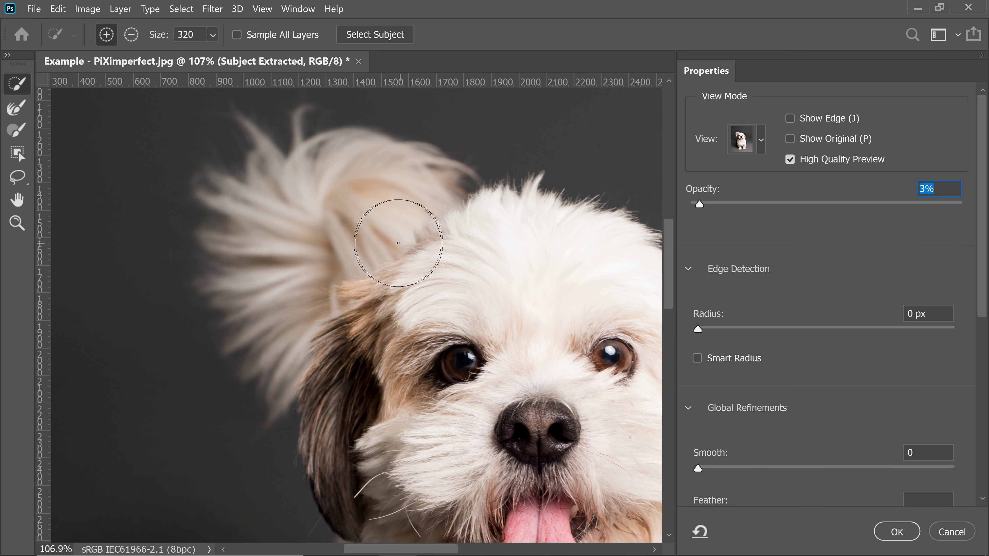
pyautogui.moveTo(414, 343); pyautogui.dragTo(303, 239)
pyautogui.moveTo(429, 345); pyautogui.dragTo(273, 301)
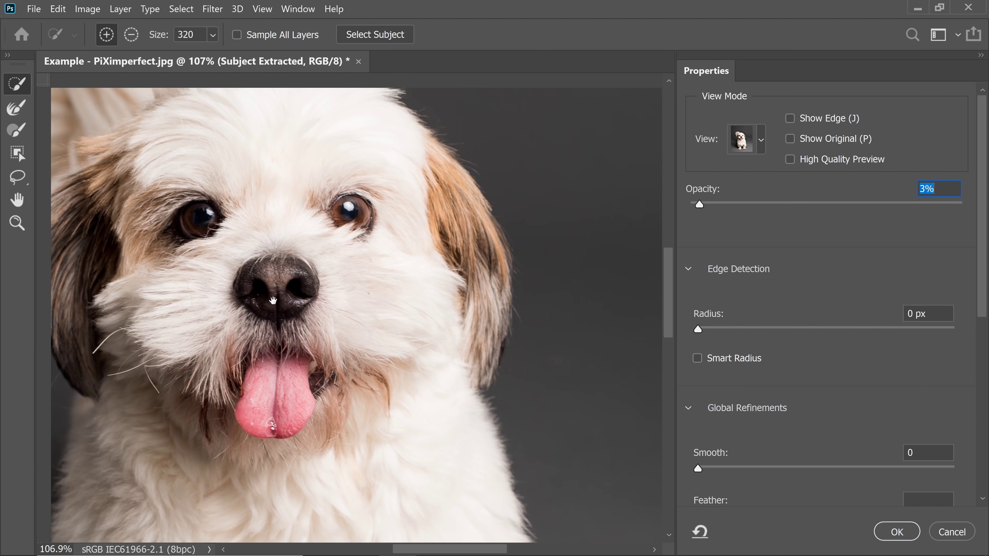
pyautogui.moveTo(419, 413); pyautogui.dragTo(350, 240)
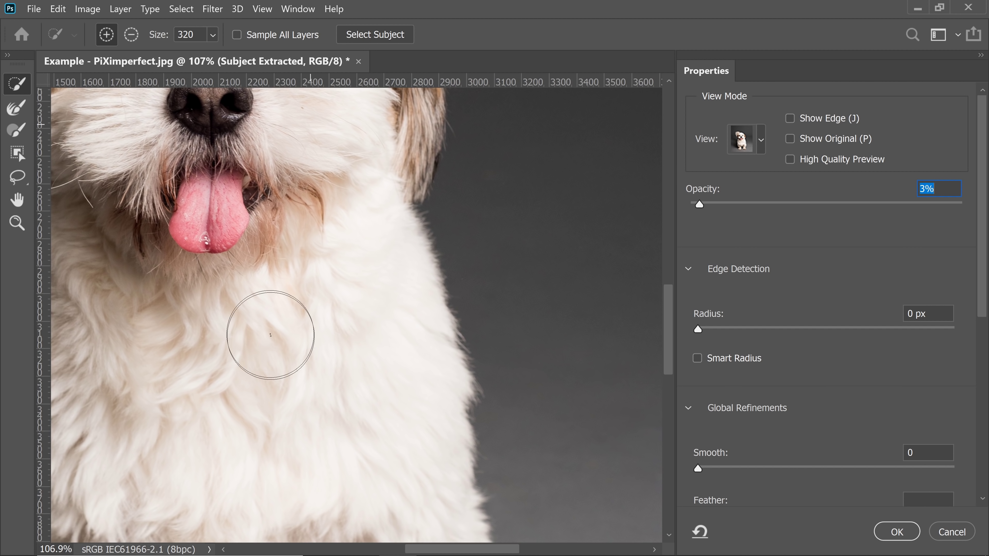
pyautogui.scroll(-7, 316, 247)
pyautogui.moveTo(261, 346); pyautogui.dragTo(360, 319)
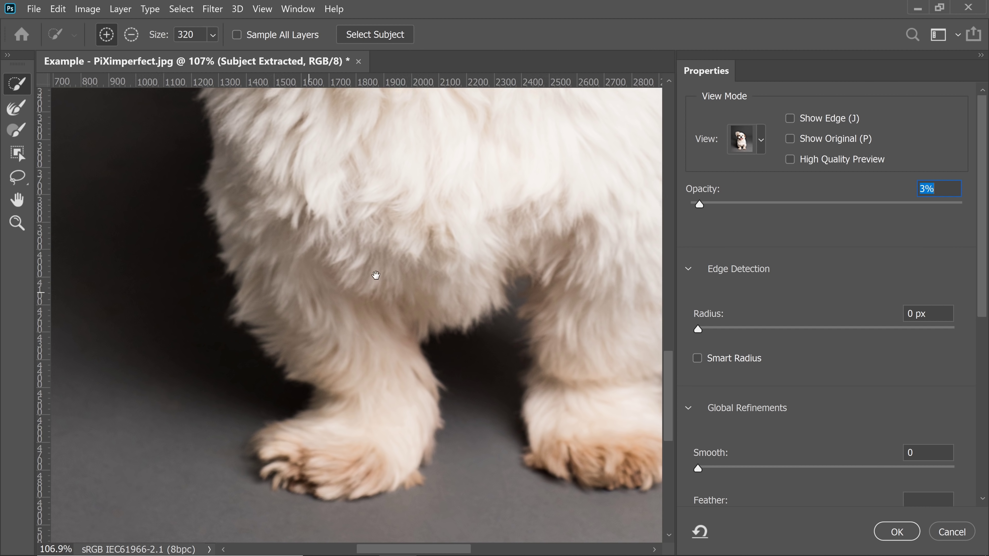
pyautogui.moveTo(376, 275); pyautogui.dragTo(390, 260)
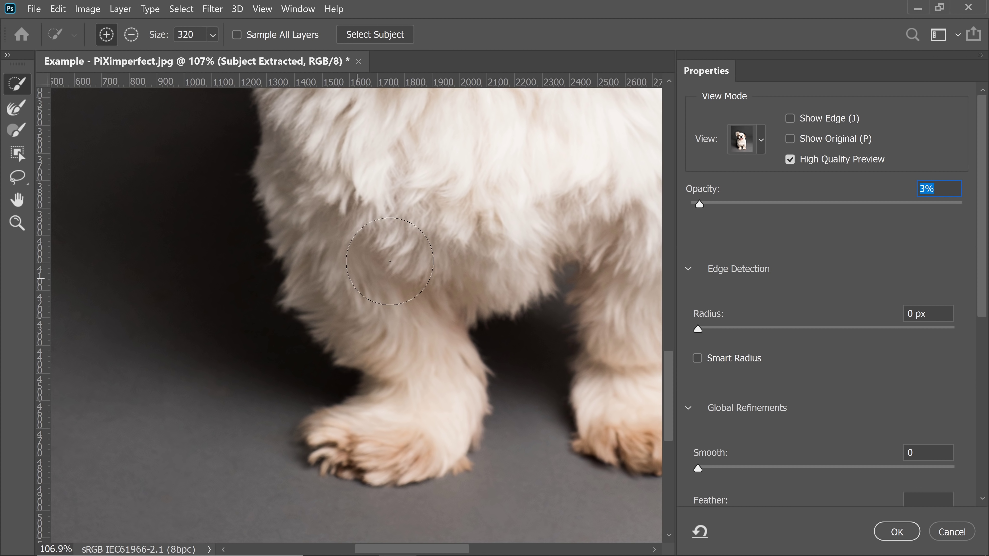
pyautogui.moveTo(362, 378); pyautogui.dragTo(332, 383)
pyautogui.moveTo(456, 351); pyautogui.dragTo(273, 439)
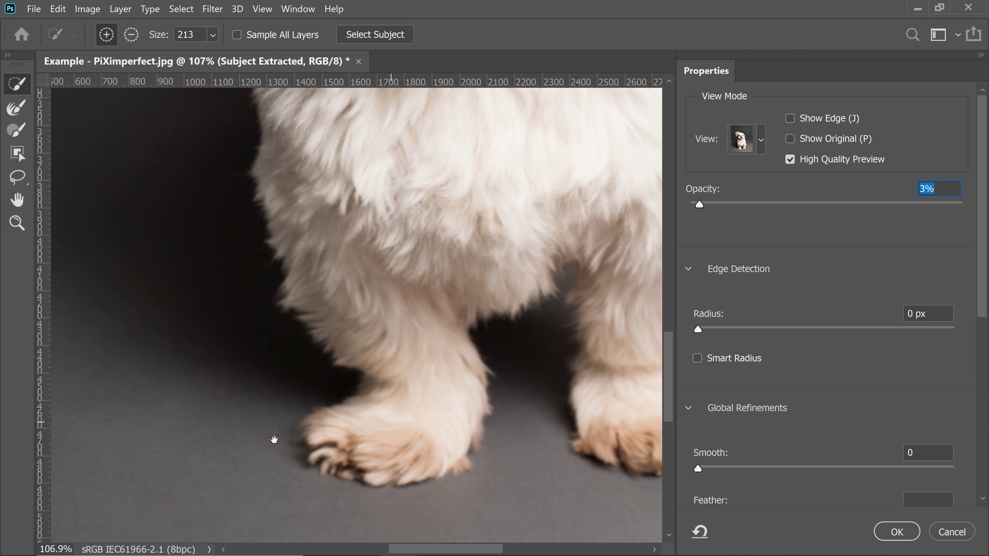
pyautogui.moveTo(436, 269); pyautogui.dragTo(467, 394)
pyautogui.moveTo(379, 204); pyautogui.dragTo(520, 391)
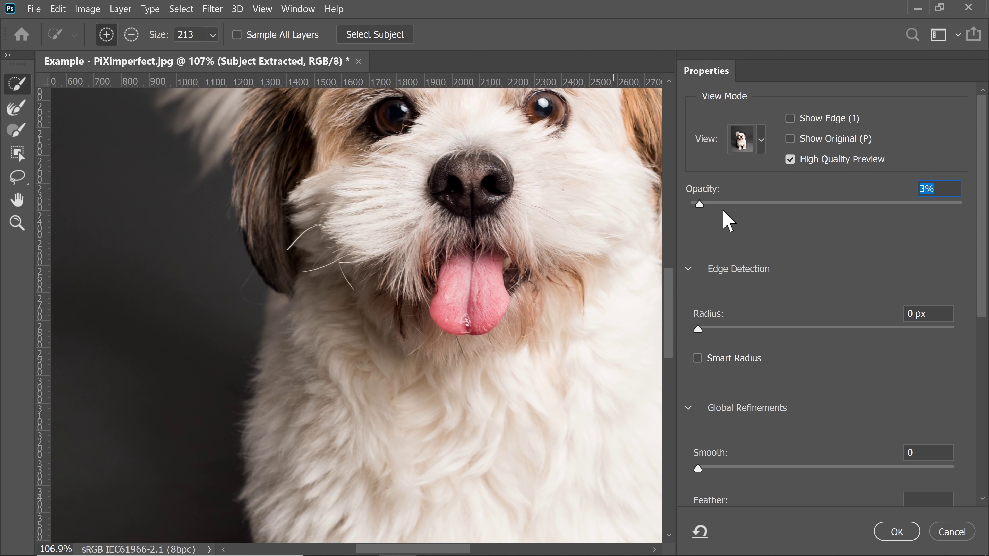
# Step: Set the On Black preview opacity to 85% and refine the tail's fur edge with the Refine Edge Brush
pyautogui.moveTo(753, 202); pyautogui.dragTo(923, 205)
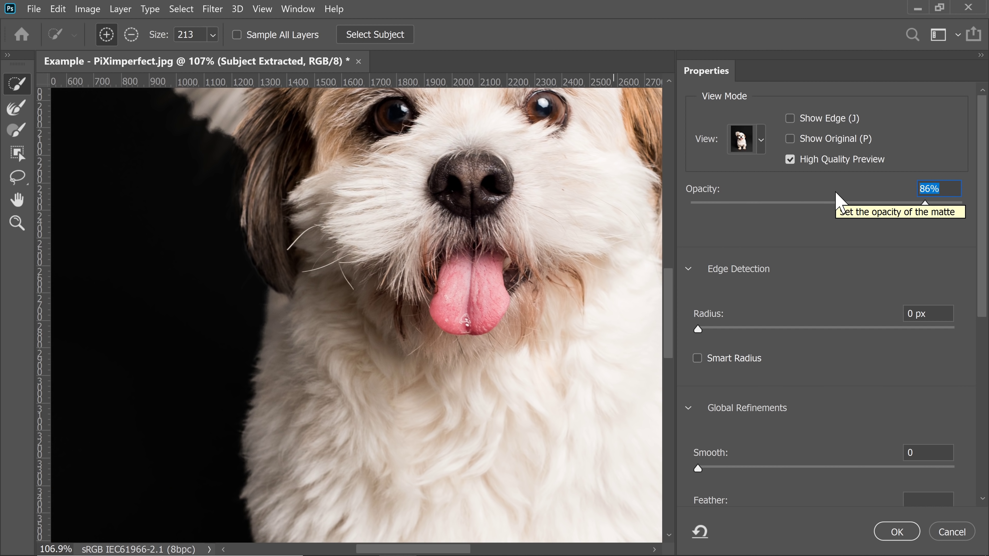
pyautogui.write('85')
pyautogui.moveTo(336, 196); pyautogui.dragTo(307, 439)
pyautogui.moveTo(215, 256); pyautogui.dragTo(350, 257)
pyautogui.moveTo(336, 307); pyautogui.dragTo(369, 280)
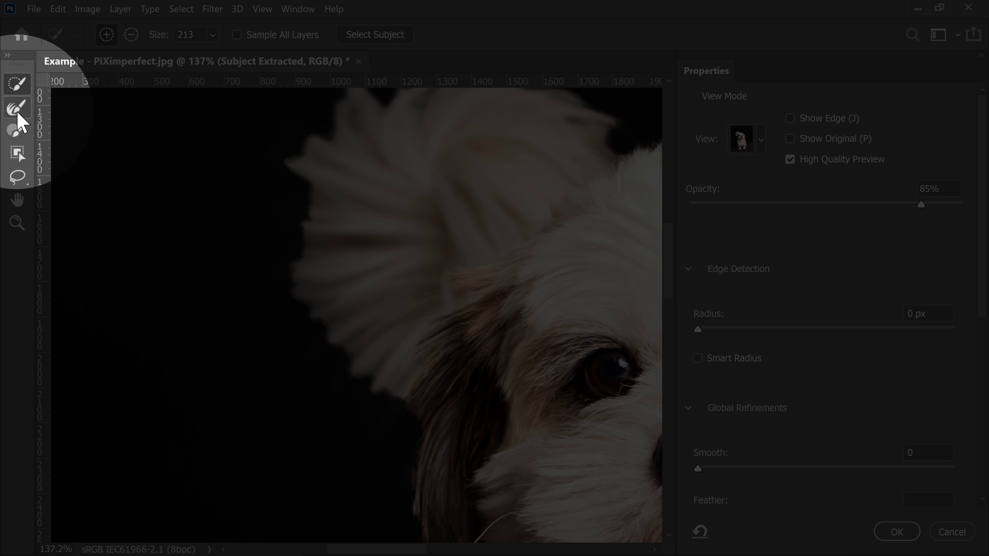
pyautogui.click(17, 112)
pyautogui.keyDown('alt'); pyautogui.rightClick(307, 355); pyautogui.keyUp('alt')
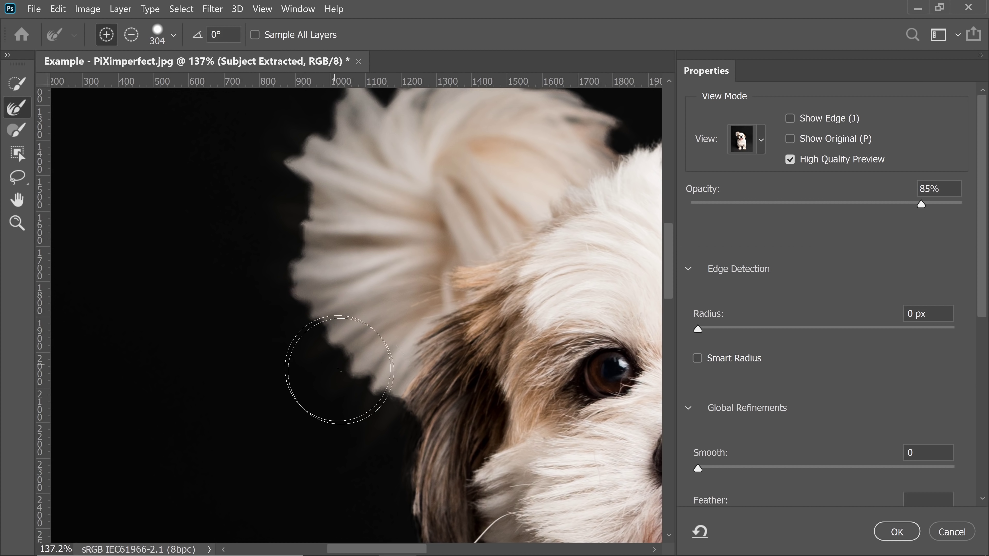
pyautogui.keyDown('alt'); pyautogui.rightClick(370, 432); pyautogui.keyUp('alt')
pyautogui.moveTo(375, 424)
pyautogui.mouseDown()
pyautogui.moveTo(327, 406)
pyautogui.moveTo(287, 342)
pyautogui.moveTo(262, 269)
pyautogui.moveTo(285, 236)
pyautogui.moveTo(297, 249)
pyautogui.moveTo(248, 373)
pyautogui.moveTo(234, 314)
pyautogui.moveTo(294, 230)
pyautogui.moveTo(315, 241)
pyautogui.moveTo(341, 222)
pyautogui.moveTo(341, 235)
pyautogui.moveTo(448, 227)
pyautogui.moveTo(477, 262)
pyautogui.moveTo(510, 280)
pyautogui.moveTo(243, 263)
pyautogui.mouseUp()
pyautogui.press('[')
pyautogui.press('[')
# Step: Refine the hair edge around the head and the brown ear opposite the tail with a Refine Edge Brush of about 143 px
pyautogui.moveTo(397, 371); pyautogui.dragTo(324, 270)
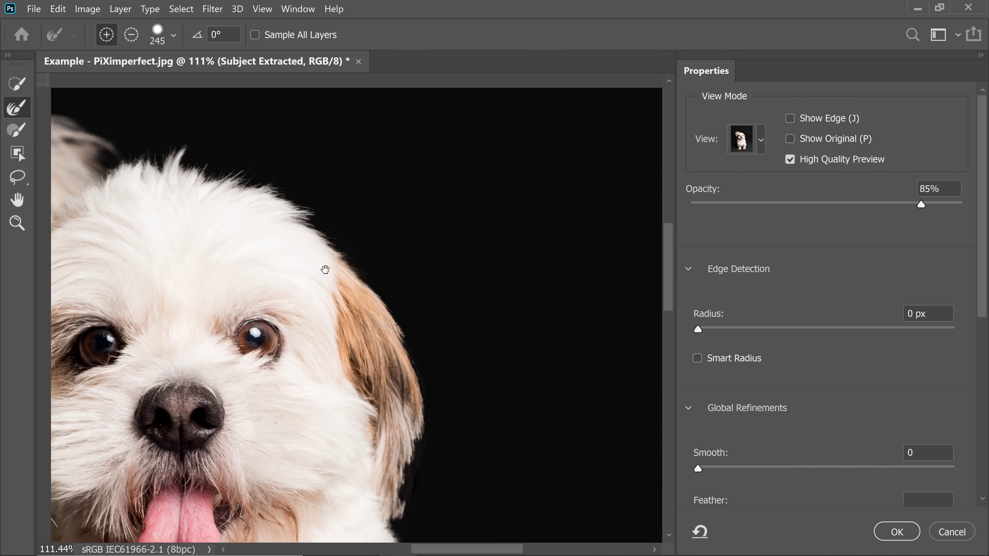
pyautogui.moveTo(385, 341); pyautogui.dragTo(375, 332)
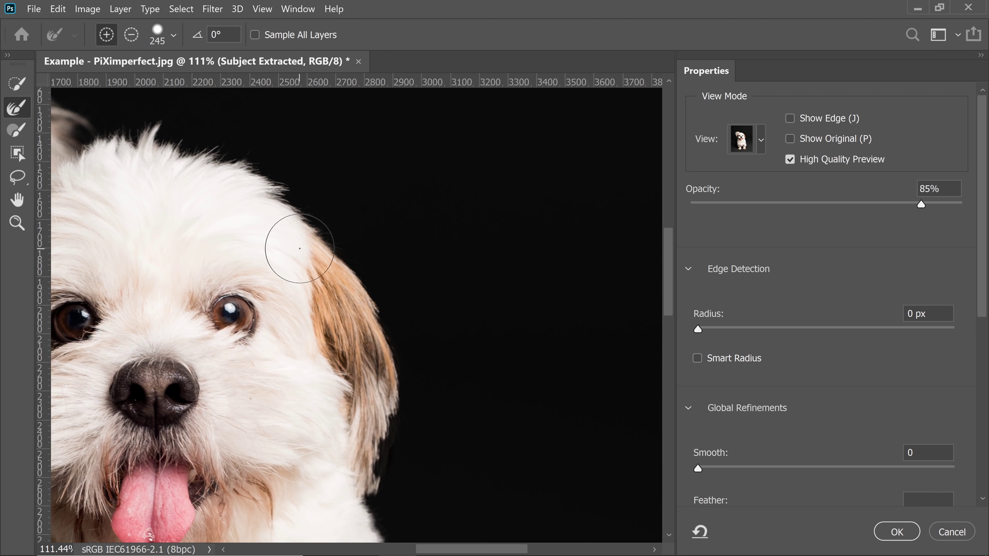
pyautogui.moveTo(331, 252)
pyautogui.mouseDown()
pyautogui.moveTo(338, 255)
pyautogui.moveTo(316, 255)
pyautogui.mouseUp()
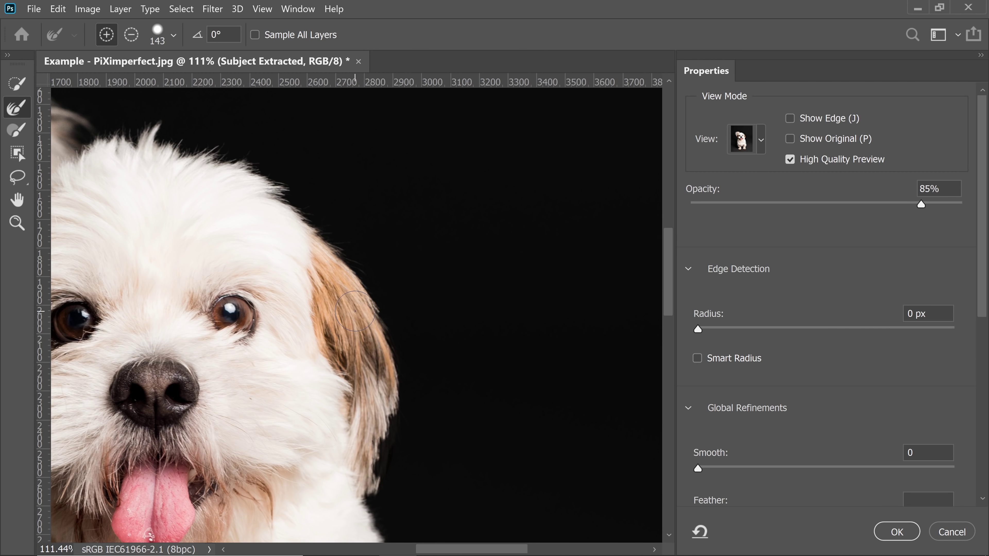
pyautogui.moveTo(392, 312)
pyautogui.mouseDown()
pyautogui.moveTo(413, 322)
pyautogui.moveTo(366, 320)
pyautogui.moveTo(364, 300)
pyautogui.mouseUp()
pyautogui.moveTo(401, 389); pyautogui.dragTo(402, 418)
pyautogui.moveTo(411, 409)
pyautogui.mouseDown()
pyautogui.moveTo(382, 281)
pyautogui.moveTo(400, 286)
pyautogui.mouseUp()
pyautogui.moveTo(378, 290); pyautogui.dragTo(369, 394)
# Step: Refine the fur edge down the side of the body below that ear with a 161 px Refine Edge Brush
pyautogui.moveTo(369, 394)
pyautogui.mouseDown()
pyautogui.moveTo(329, 251)
pyautogui.moveTo(387, 448)
pyautogui.mouseUp()
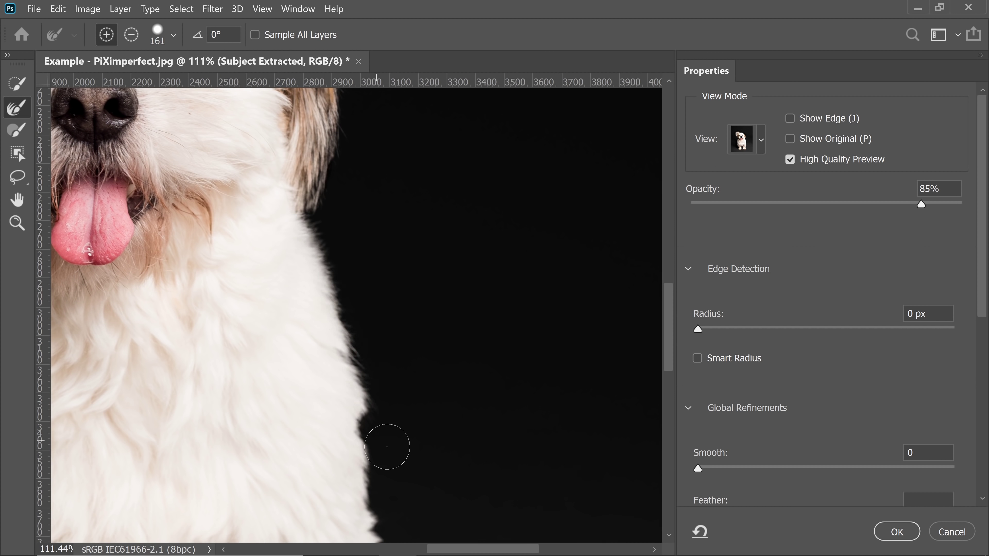
pyautogui.moveTo(374, 483); pyautogui.dragTo(351, 249)
pyautogui.moveTo(350, 249); pyautogui.dragTo(334, 467)
pyautogui.scroll(-5, 334, 467)
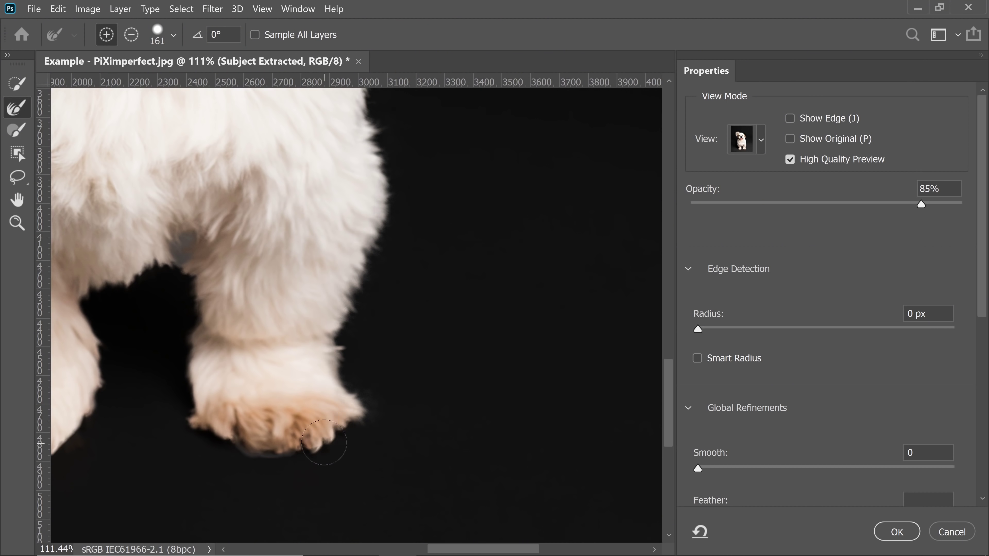
# Step: Refine the edges between the legs, around the paws and along the tail side of the dog's body
pyautogui.moveTo(183, 252); pyautogui.dragTo(276, 287)
pyautogui.moveTo(183, 466); pyautogui.dragTo(307, 453)
pyautogui.moveTo(165, 384); pyautogui.dragTo(321, 440)
pyautogui.moveTo(253, 156); pyautogui.dragTo(300, 462)
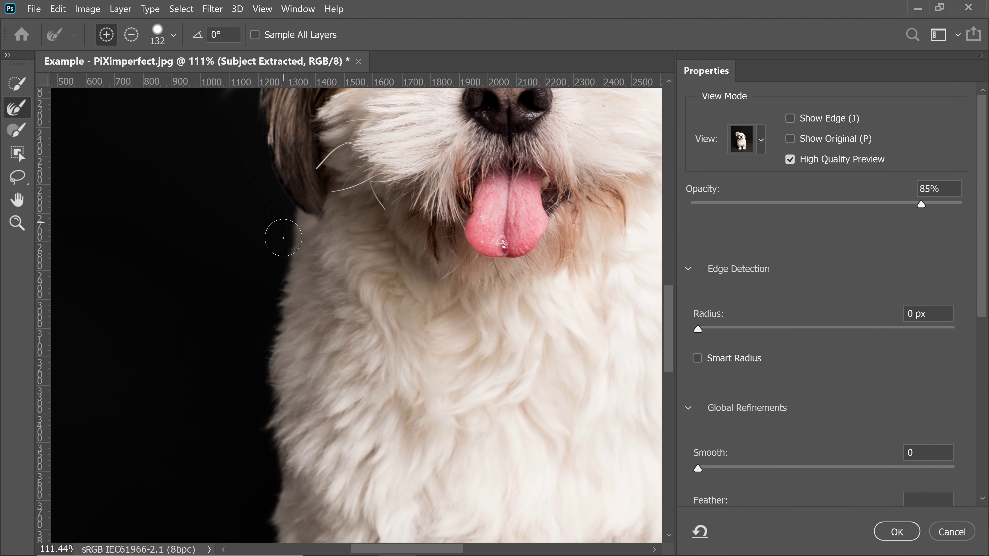
# Step: Output the refined selection as a Layer Mask on the Subject Extracted layer, and check the cutout with the Background layer temporarily hidden
pyautogui.hotkey('ctrl', '0')
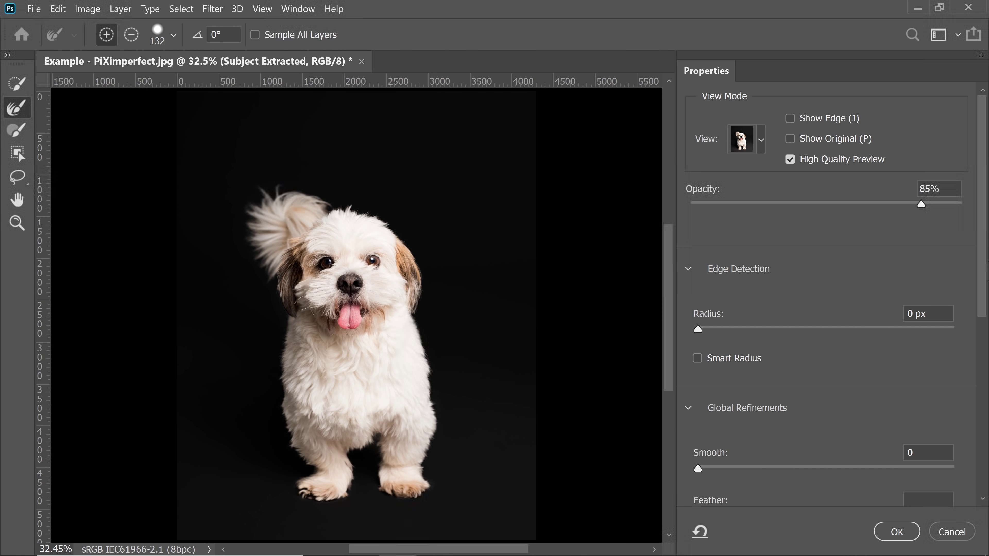
pyautogui.moveTo(984, 274); pyautogui.dragTo(973, 466)
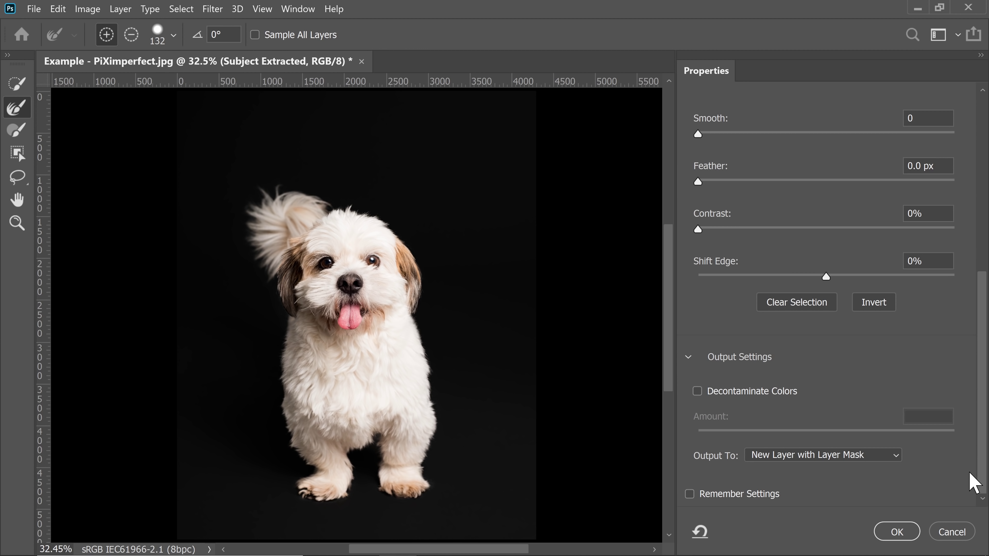
pyautogui.click(790, 456)
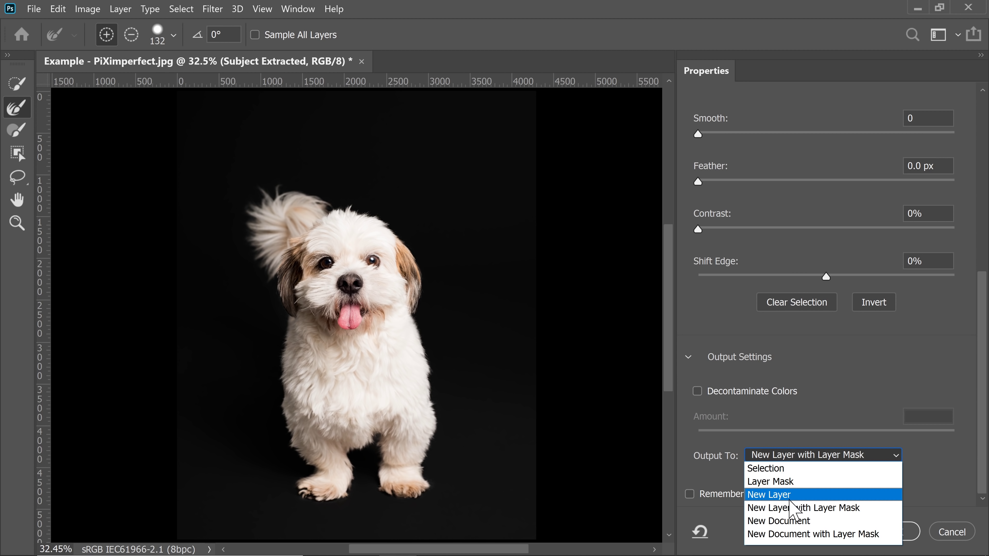
pyautogui.click(790, 481)
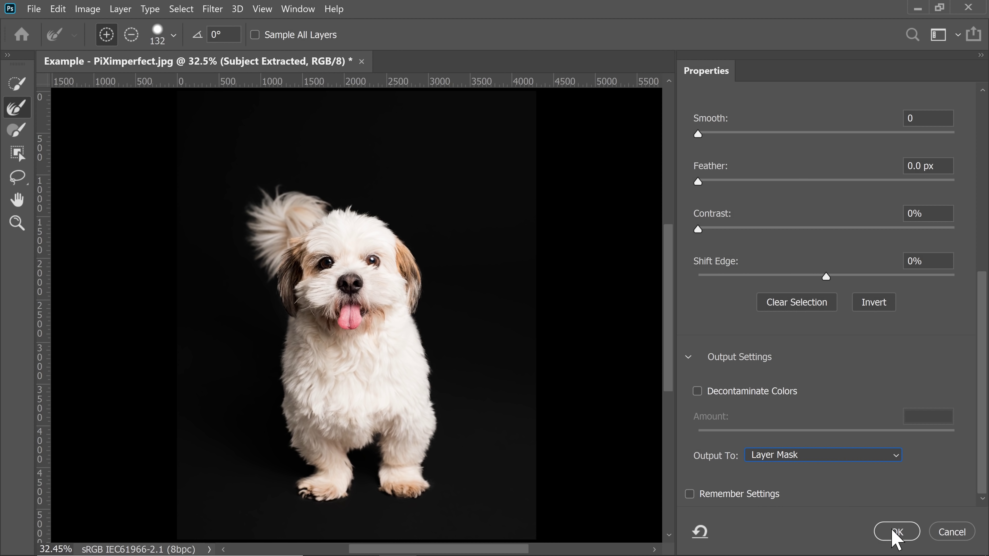
pyautogui.click(894, 532)
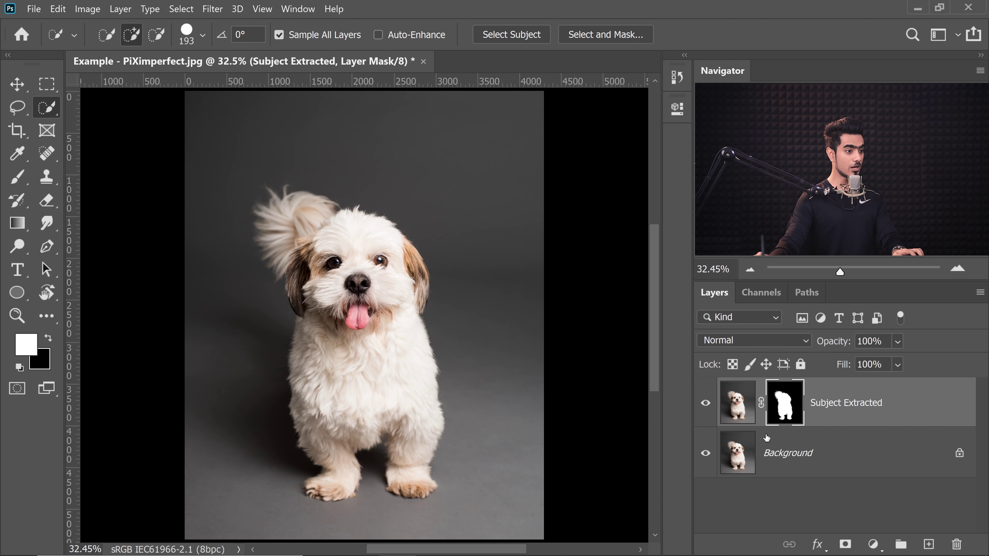
pyautogui.click(707, 464)
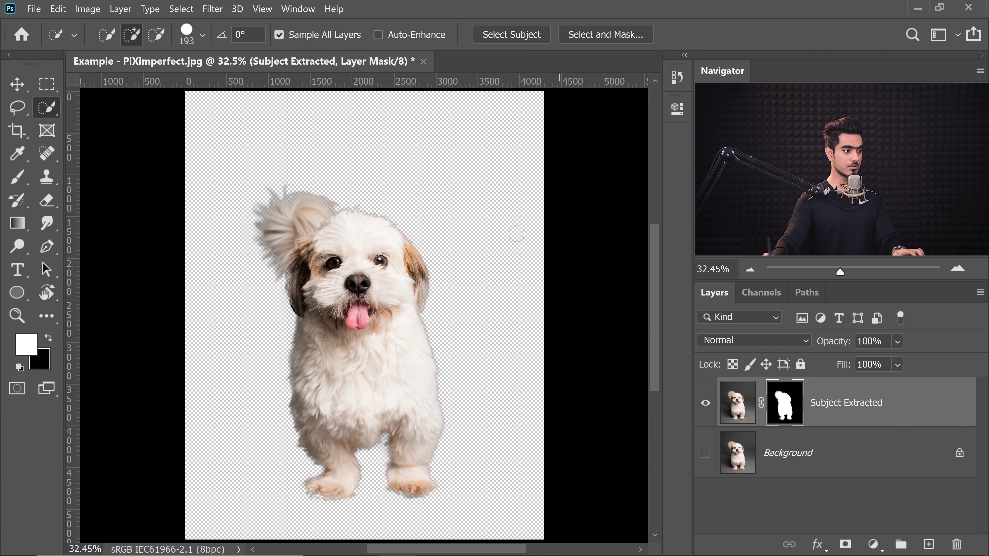
pyautogui.click(706, 454)
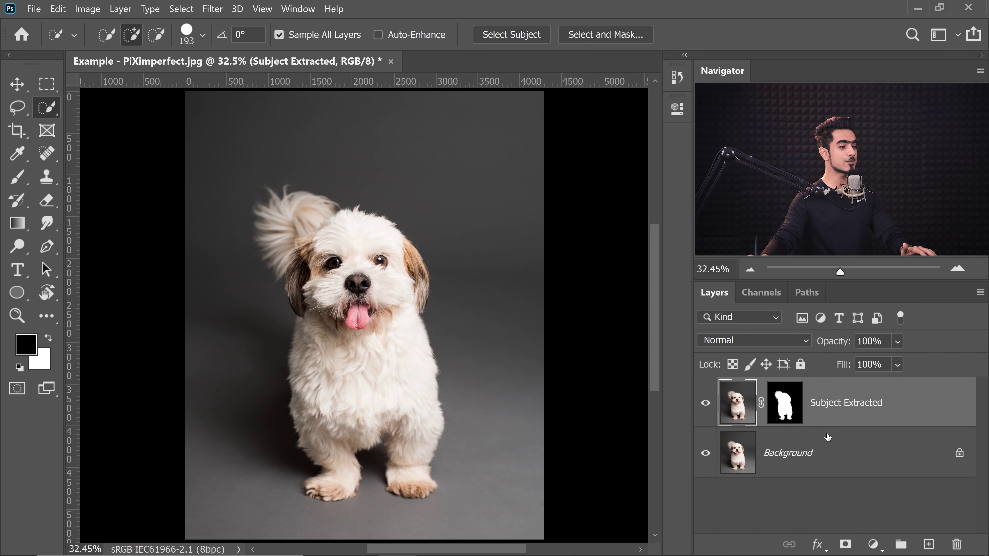
# Step: Add a Solid Color fill layer in red cd201f directly above the Background layer
pyautogui.click(780, 454)
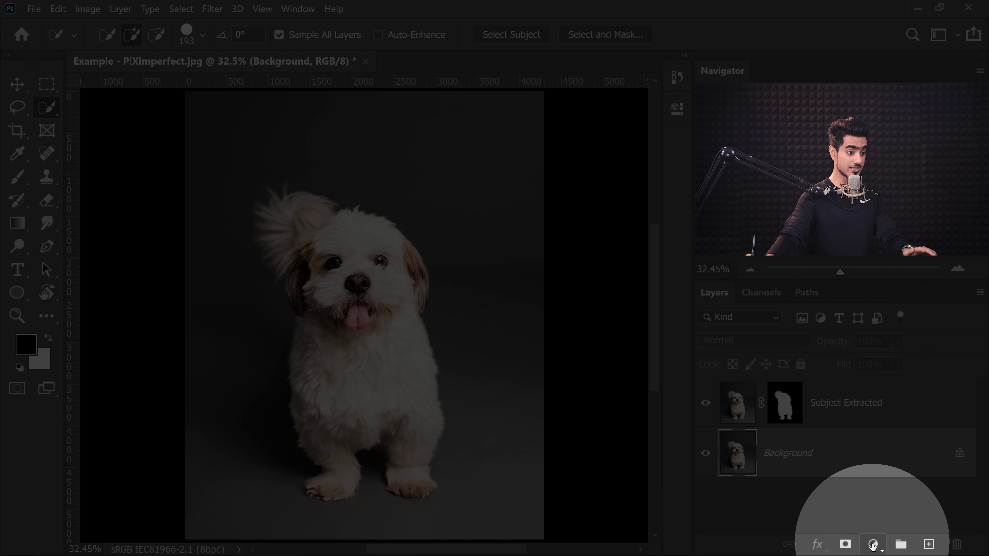
pyautogui.click(874, 544)
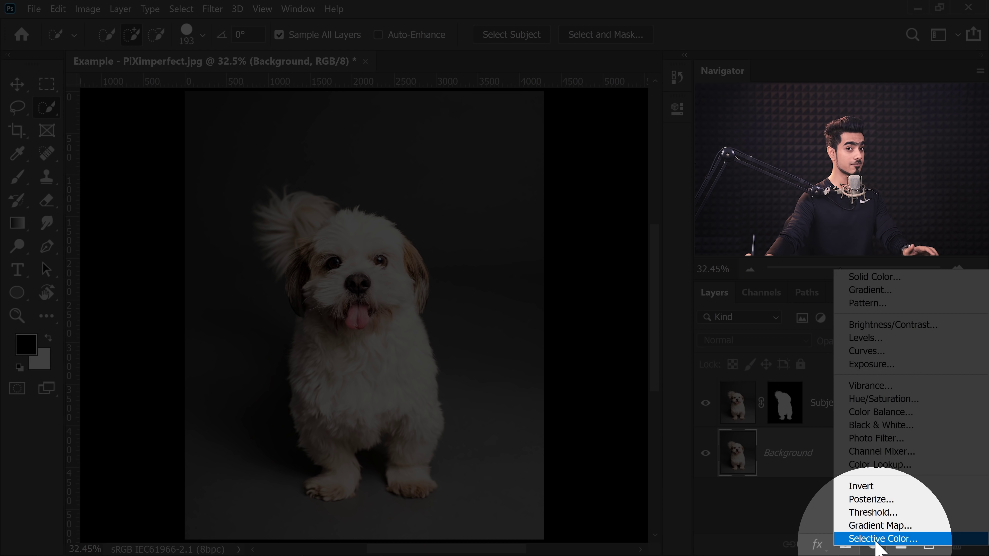
pyautogui.click(857, 277)
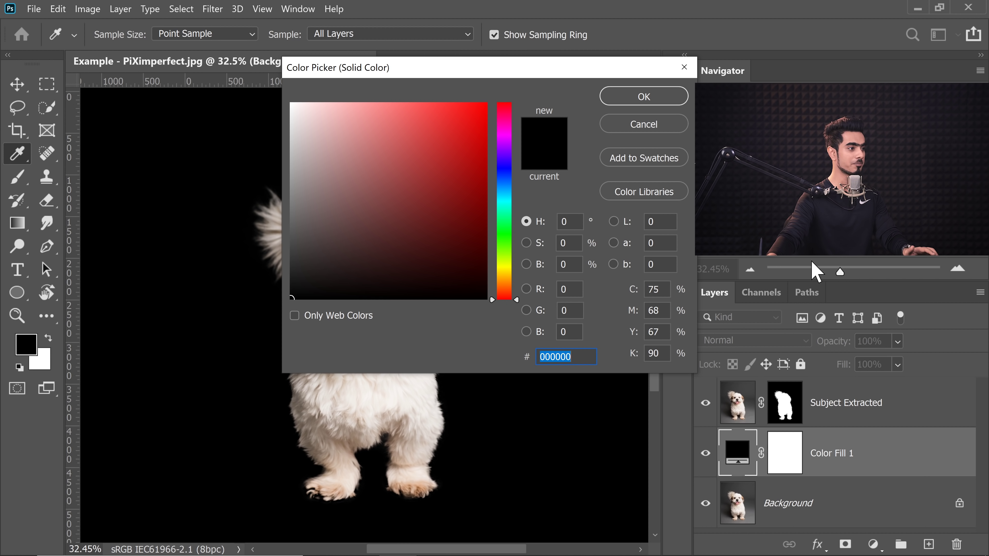
pyautogui.moveTo(438, 66); pyautogui.dragTo(746, 167)
pyautogui.moveTo(697, 322); pyautogui.dragTo(718, 250)
pyautogui.moveTo(434, 325); pyautogui.dragTo(388, 371)
pyautogui.hotkey('ctrl', 'r')
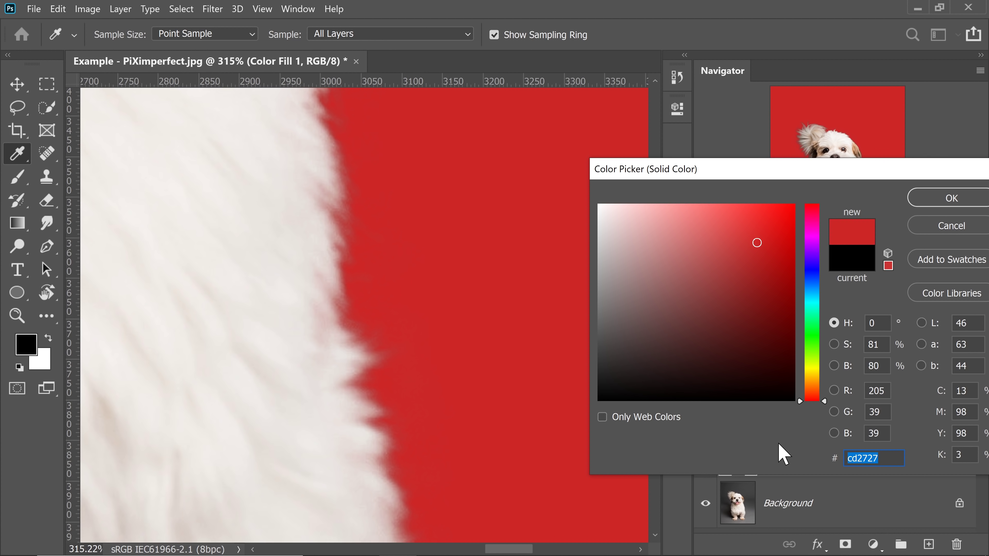
pyautogui.write('cd201f')
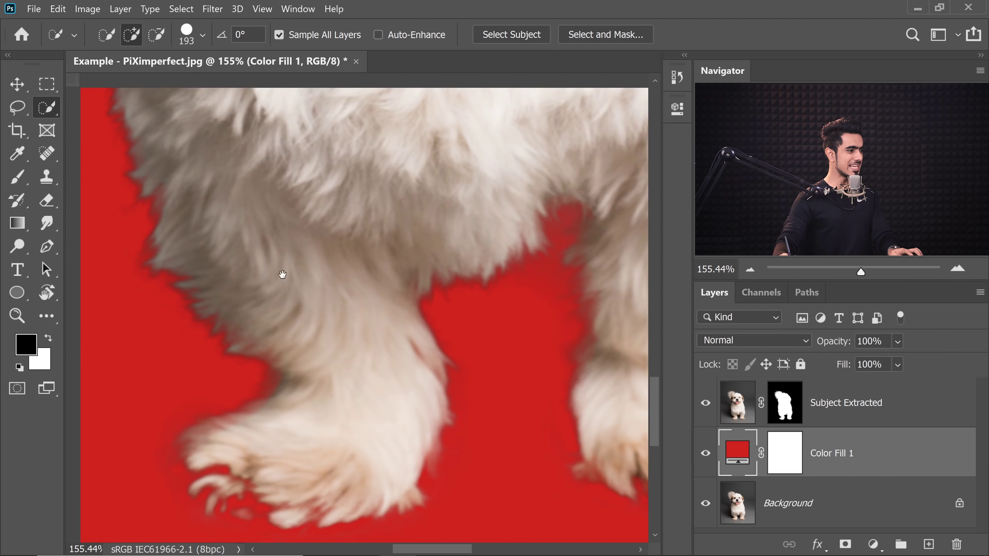
# Step: Create a new layer above Subject Extracted and ready the Clone Stamp with a Soft Round brush at 0% hardness, sampling Current & Below
pyautogui.moveTo(282, 276); pyautogui.dragTo(347, 316)
pyautogui.click(345, 264)
pyautogui.click(346, 264)
pyautogui.moveTo(354, 266)
pyautogui.mouseDown()
pyautogui.moveTo(454, 316)
pyautogui.moveTo(378, 328)
pyautogui.moveTo(362, 394)
pyautogui.mouseUp()
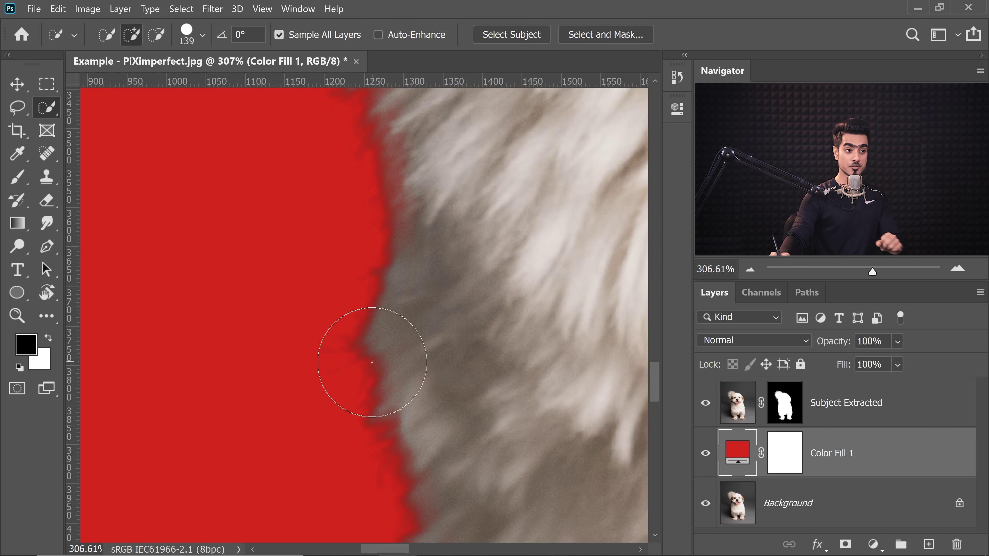
pyautogui.click(899, 412)
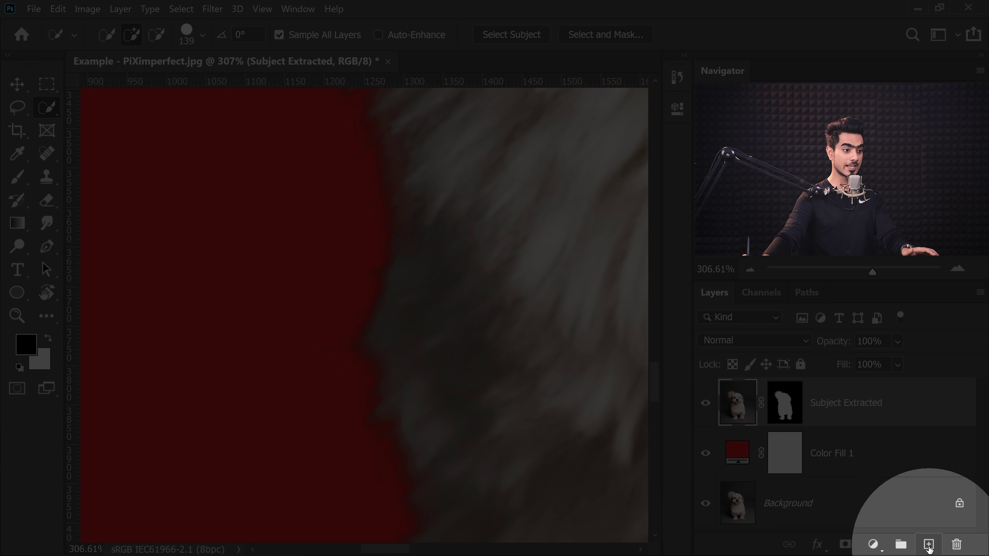
pyautogui.click(930, 544)
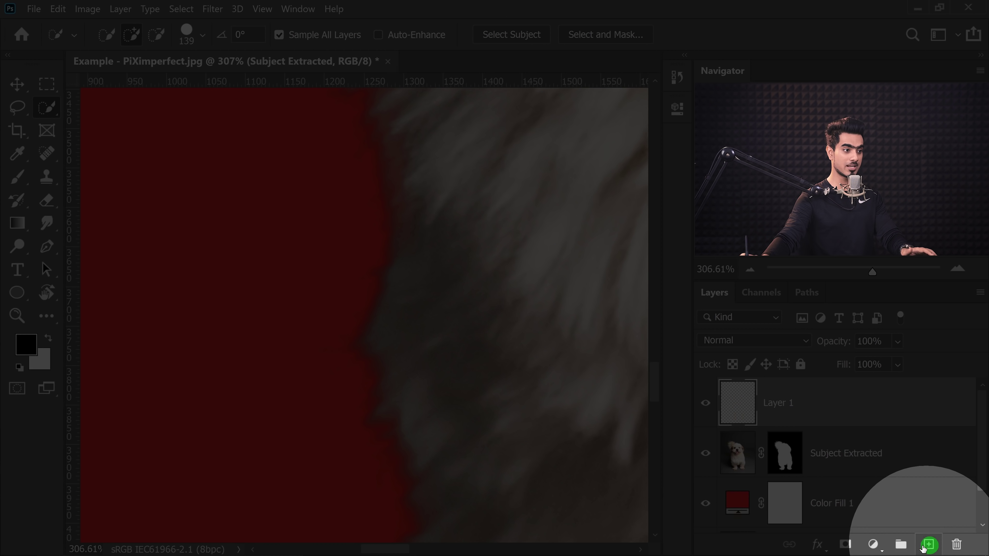
pyautogui.press('s')
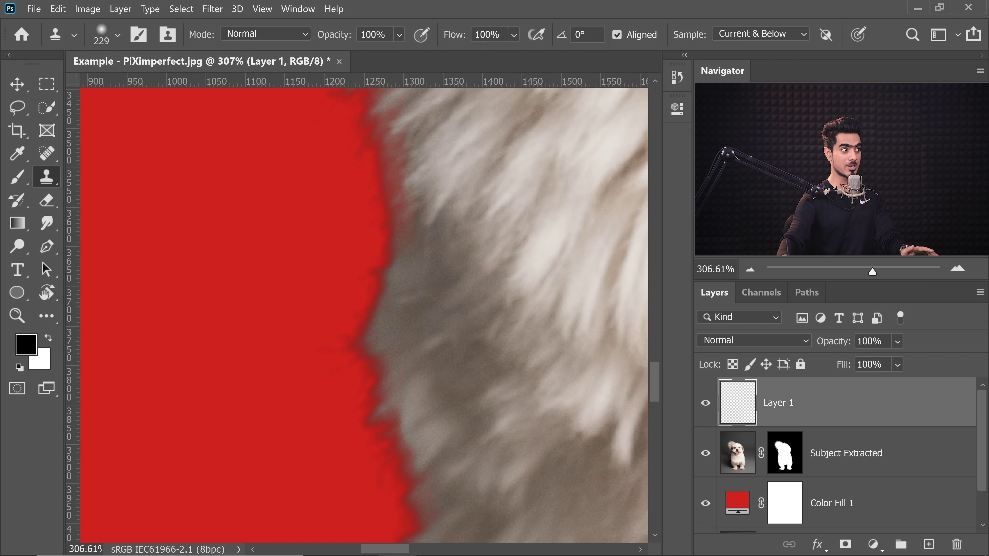
pyautogui.click(110, 34)
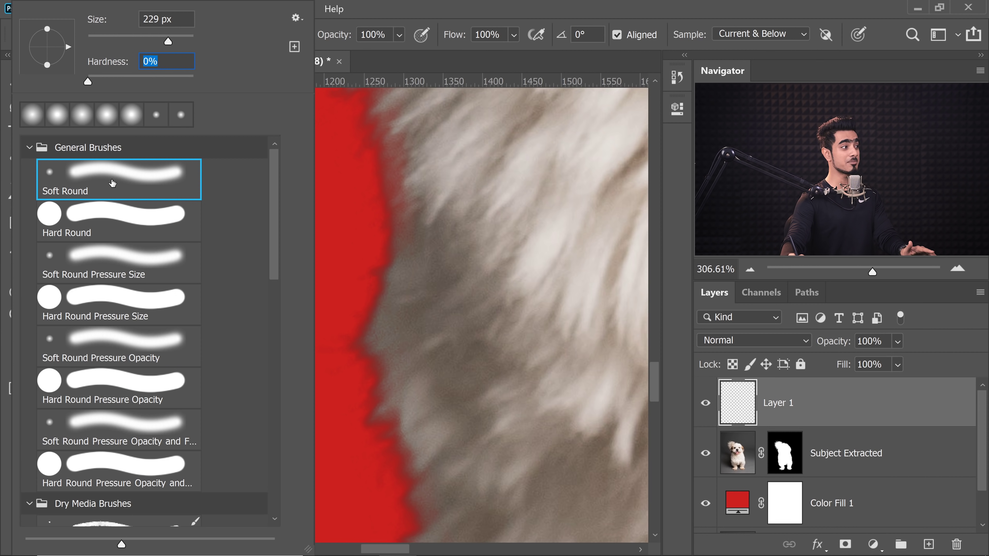
pyautogui.click(398, 60)
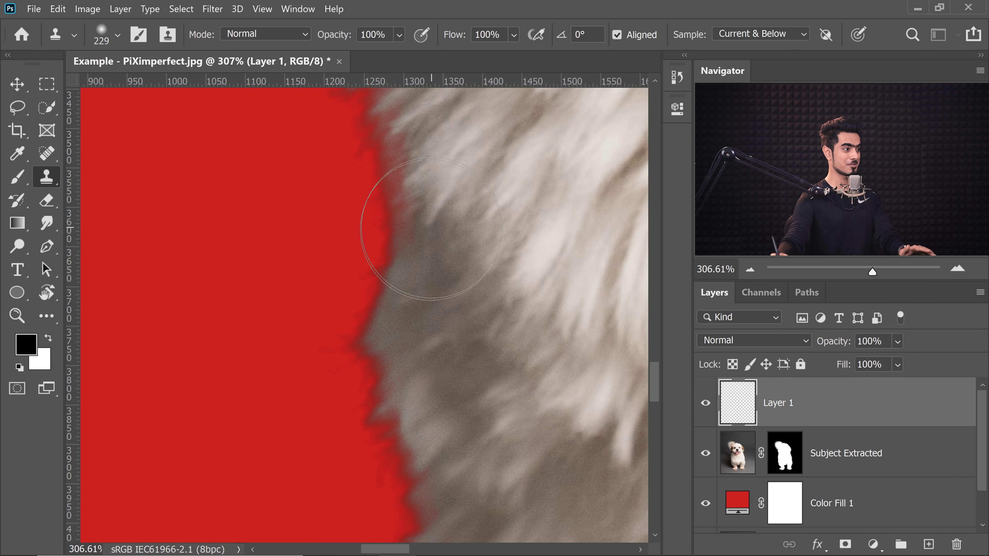
# Step: Clone fur over the body edge below the tail-side ear with a 121 px brush, and clip Layer 1 to Subject Extracted
pyautogui.moveTo(414, 278); pyautogui.dragTo(293, 267)
pyautogui.moveTo(356, 206); pyautogui.dragTo(372, 458)
pyautogui.moveTo(305, 222); pyautogui.dragTo(241, 434)
pyautogui.moveTo(358, 175); pyautogui.dragTo(298, 365)
pyautogui.moveTo(319, 255)
pyautogui.mouseDown()
pyautogui.moveTo(320, 311)
pyautogui.moveTo(342, 332)
pyautogui.moveTo(357, 329)
pyautogui.moveTo(360, 311)
pyautogui.mouseUp()
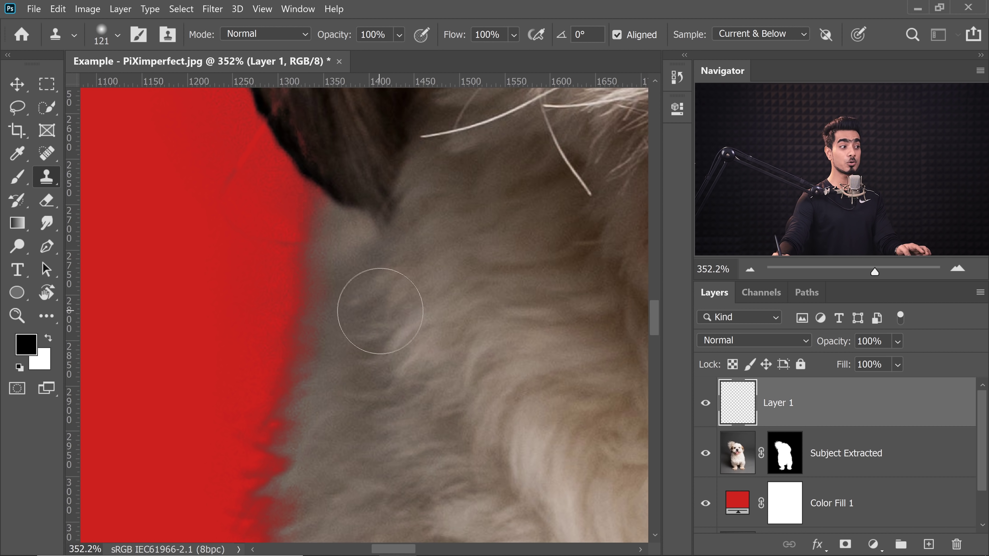
pyautogui.keyDown('alt'); pyautogui.click(384, 301); pyautogui.keyUp('alt')
pyautogui.moveTo(301, 280)
pyautogui.mouseDown()
pyautogui.moveTo(309, 231)
pyautogui.moveTo(277, 389)
pyautogui.moveTo(317, 345)
pyautogui.mouseUp()
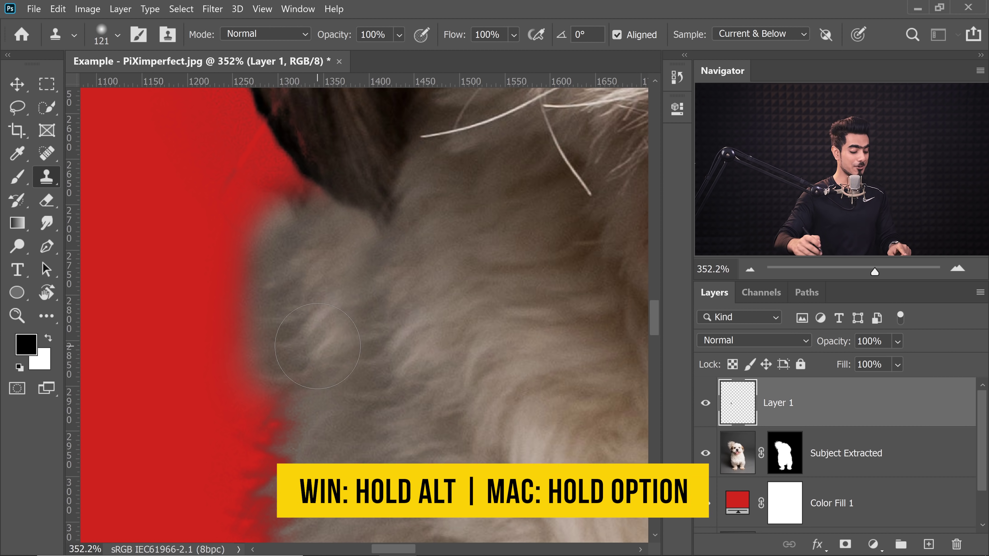
pyautogui.keyDown('alt'); pyautogui.click(889, 427); pyautogui.keyUp('alt')
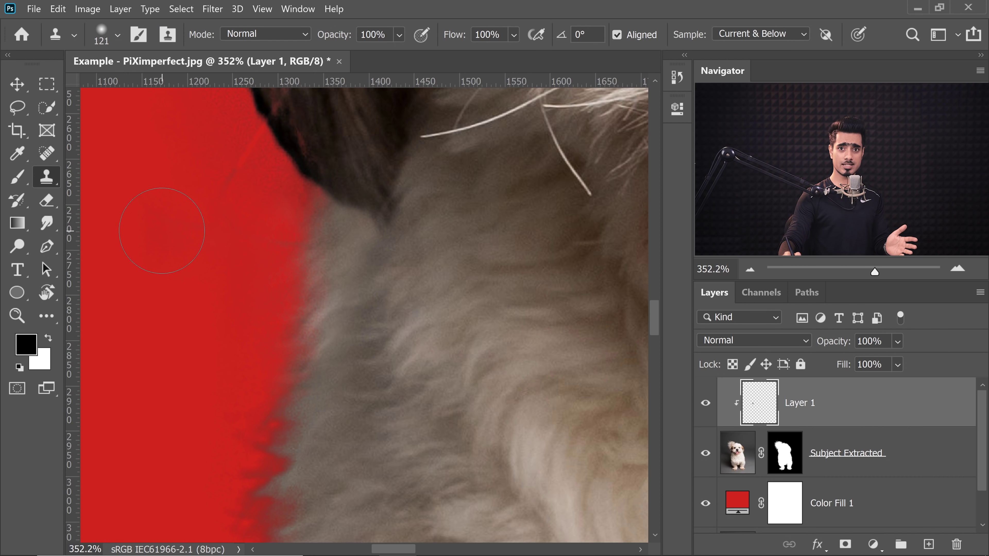
# Step: Switch to the Brush tool and choose green as the foreground color
pyautogui.click(17, 177)
pyautogui.click(26, 344)
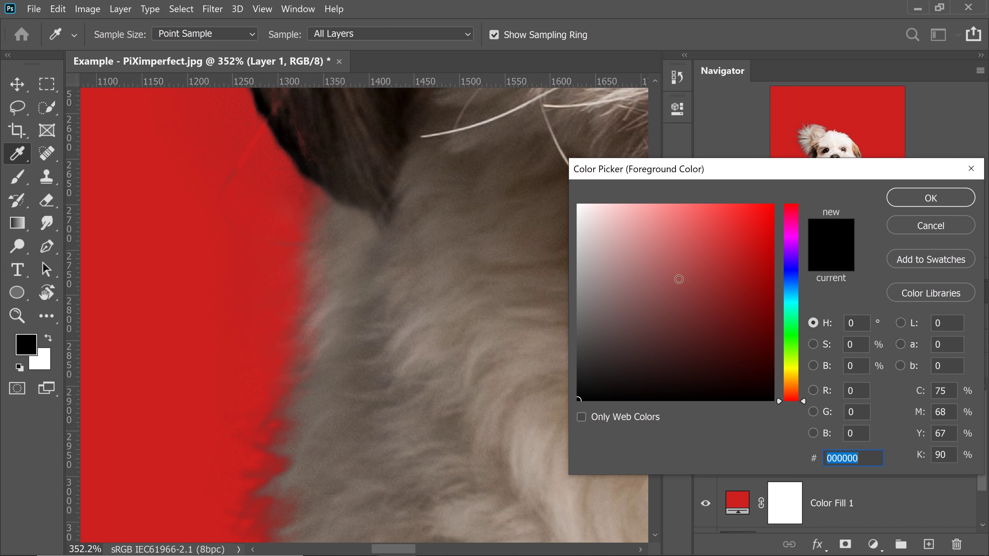
pyautogui.click(768, 271)
pyautogui.click(791, 336)
pyautogui.click(930, 197)
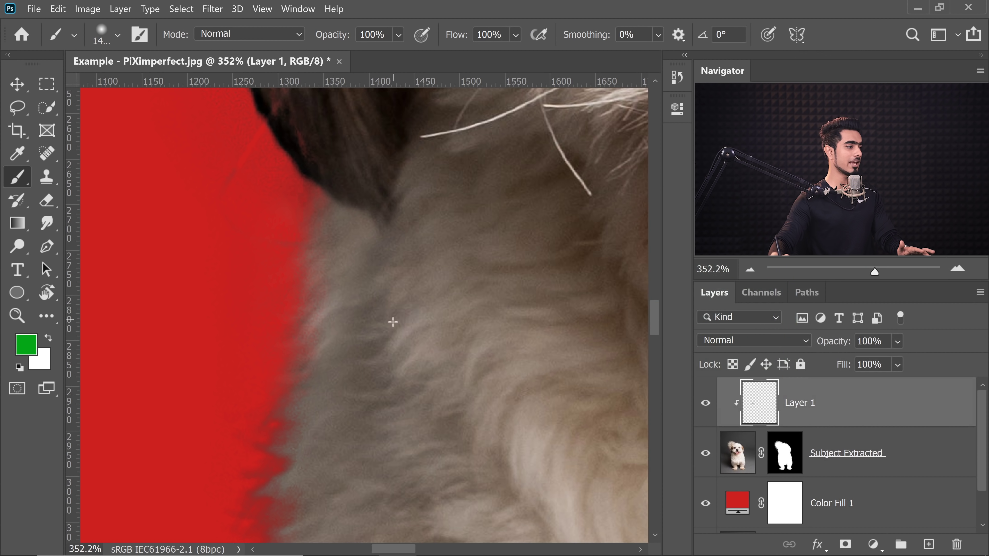
# Step: Paint test strokes across the dog's chest and body edges on the clipped Layer 1, and undo them
pyautogui.moveTo(408, 320); pyautogui.dragTo(38, 313)
pyautogui.moveTo(557, 283); pyautogui.dragTo(23, 280)
pyautogui.moveTo(430, 311)
pyautogui.mouseDown()
pyautogui.moveTo(224, 402)
pyautogui.moveTo(347, 314)
pyautogui.moveTo(293, 323)
pyautogui.mouseUp()
pyautogui.moveTo(429, 355)
pyautogui.mouseDown()
pyautogui.moveTo(368, 344)
pyautogui.moveTo(570, 412)
pyautogui.mouseUp()
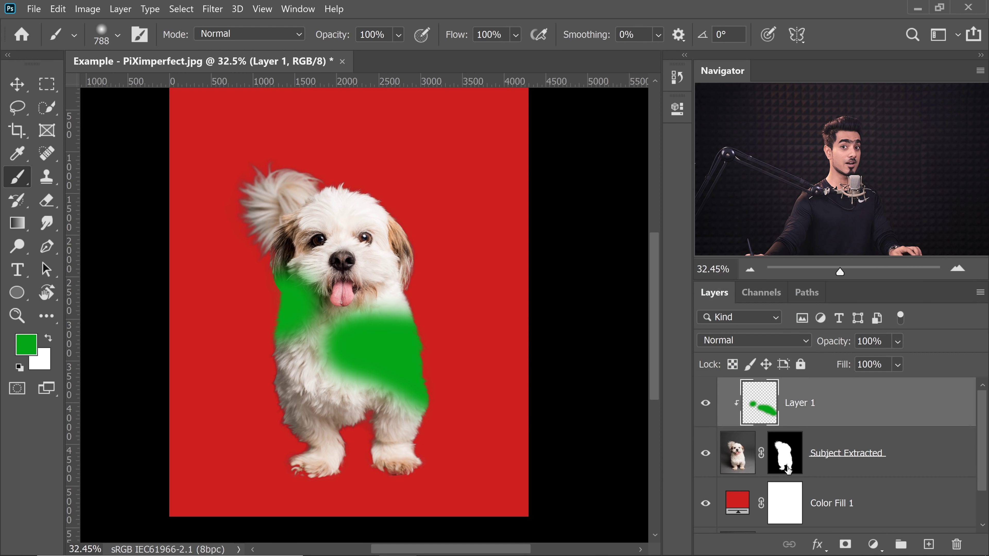
pyautogui.hotkey('ctrl', 'z')
pyautogui.hotkey('ctrl', 'z')
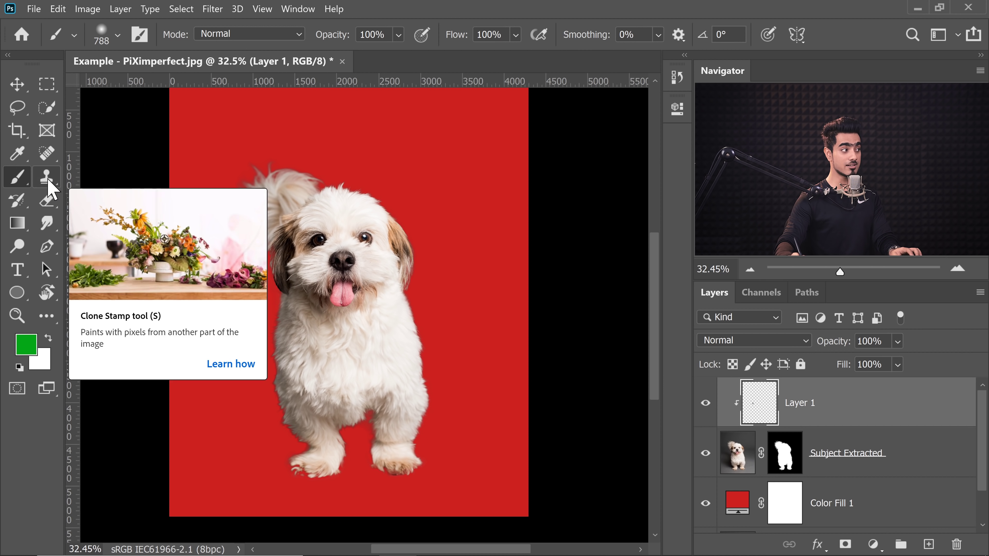
# Step: Reset the default colors and clone clean fur over the faded edge just below the tail-side ear with an 89 px Clone Stamp
pyautogui.click(46, 179)
pyautogui.moveTo(277, 324); pyautogui.dragTo(325, 286)
pyautogui.press('d')
pyautogui.moveTo(343, 224); pyautogui.dragTo(271, 397)
pyautogui.moveTo(322, 307); pyautogui.dragTo(323, 309)
pyautogui.keyDown('alt'); pyautogui.click(324, 305); pyautogui.keyUp('alt')
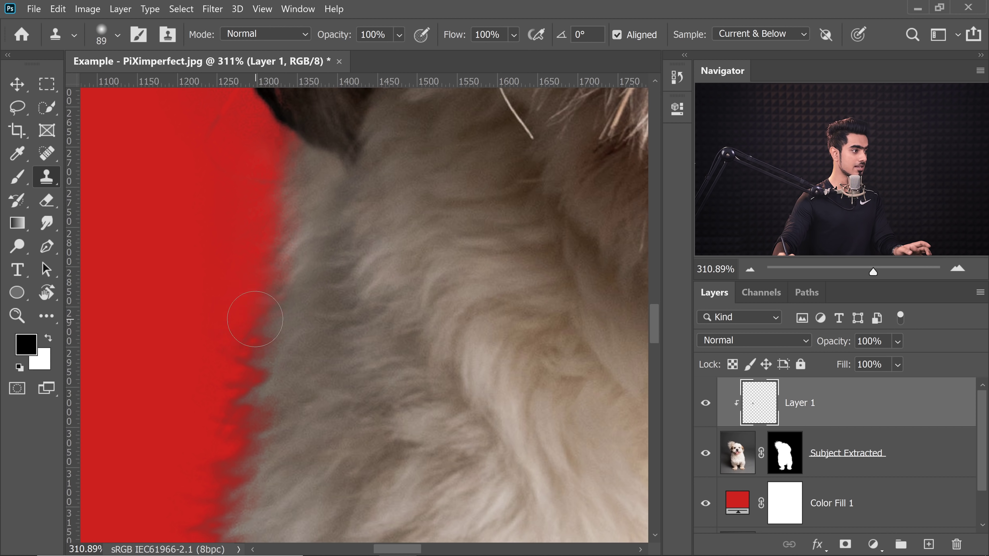
pyautogui.moveTo(297, 353); pyautogui.dragTo(361, 295)
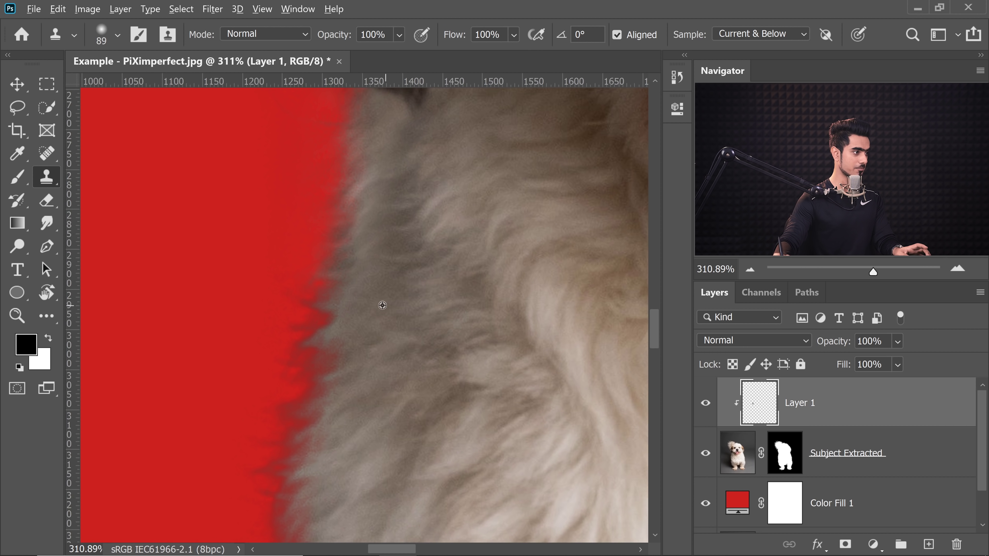
# Step: Resample nearby fur and clone it over the faded edge along the upper tail side of the body
pyautogui.scroll(-2, 440, 290)
pyautogui.hscroll(-1, 441, 289)
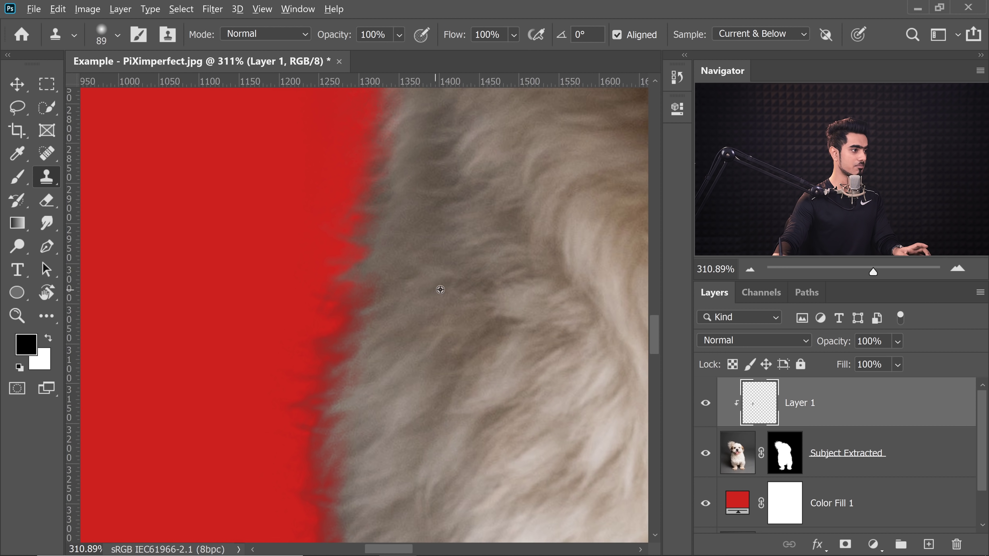
pyautogui.moveTo(401, 336); pyautogui.dragTo(414, 265)
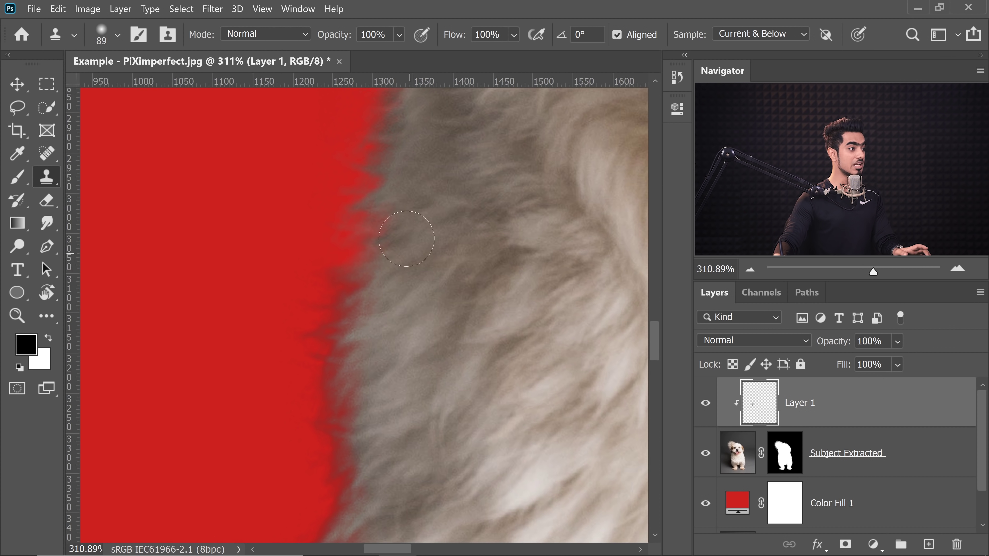
pyautogui.keyDown('alt'); pyautogui.click(421, 282); pyautogui.keyUp('alt')
pyautogui.moveTo(342, 274)
pyautogui.mouseDown()
pyautogui.moveTo(341, 284)
pyautogui.moveTo(326, 272)
pyautogui.mouseUp()
pyautogui.moveTo(412, 315)
pyautogui.mouseDown()
pyautogui.moveTo(429, 270)
pyautogui.moveTo(455, 274)
pyautogui.mouseUp()
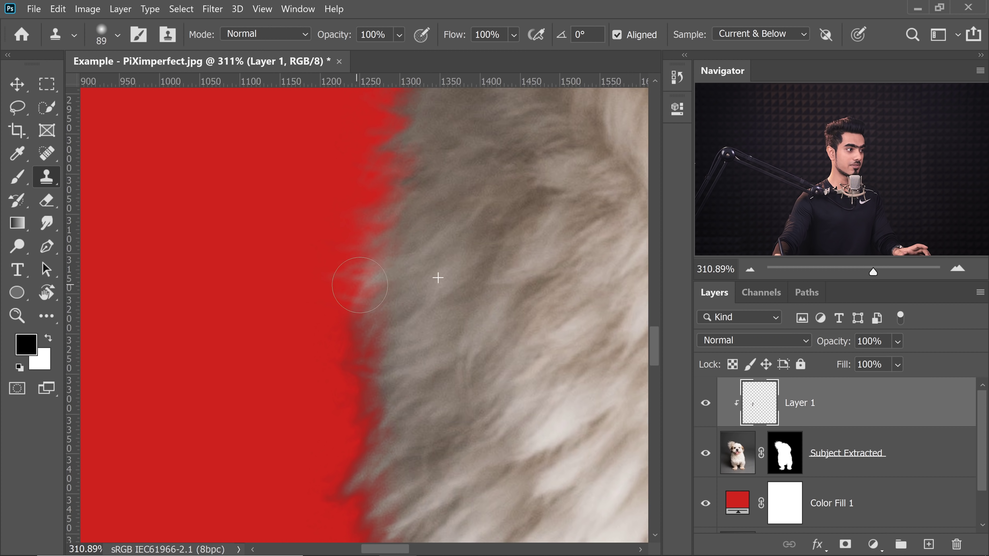
# Step: Clone fur tufts over the faded edge farther down the tail side of the body, around mid-torso
pyautogui.moveTo(360, 285); pyautogui.dragTo(357, 296)
pyautogui.moveTo(417, 308); pyautogui.dragTo(450, 256)
pyautogui.moveTo(381, 289); pyautogui.dragTo(369, 317)
pyautogui.moveTo(410, 363)
pyautogui.mouseDown()
pyautogui.moveTo(440, 292)
pyautogui.moveTo(439, 226)
pyautogui.mouseUp()
pyautogui.moveTo(407, 273); pyautogui.dragTo(401, 289)
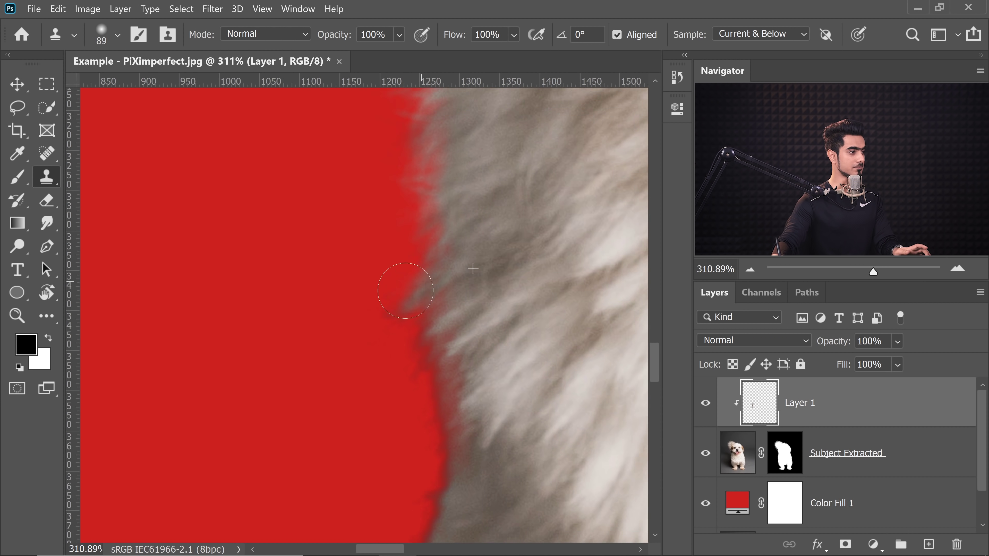
pyautogui.moveTo(436, 328); pyautogui.dragTo(393, 295)
pyautogui.moveTo(391, 292); pyautogui.dragTo(386, 306)
pyautogui.moveTo(407, 347); pyautogui.dragTo(430, 308)
# Step: Change the Color Fill 1 layer's color to dark gray 4f4f4f
pyautogui.moveTo(419, 302)
pyautogui.mouseDown()
pyautogui.moveTo(408, 335)
pyautogui.moveTo(294, 285)
pyautogui.mouseUp()
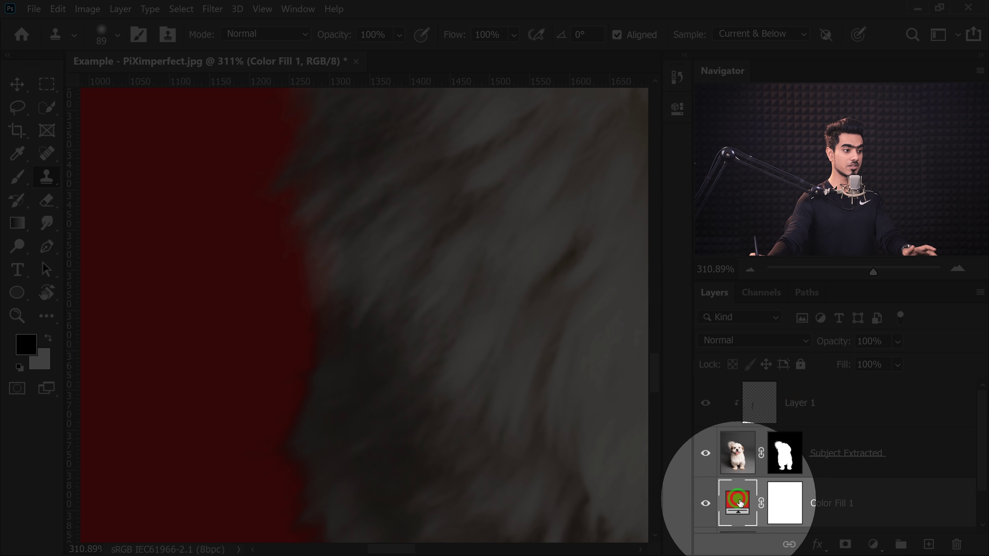
pyautogui.doubleClick(740, 503)
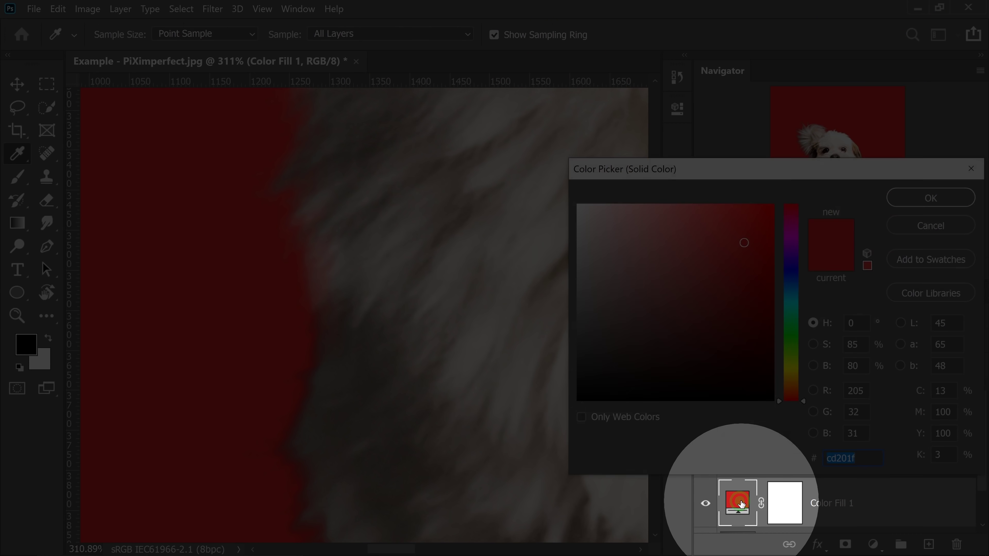
pyautogui.write('ffffff')
pyautogui.moveTo(503, 180)
pyautogui.mouseDown()
pyautogui.moveTo(493, 263)
pyautogui.moveTo(453, 339)
pyautogui.mouseUp()
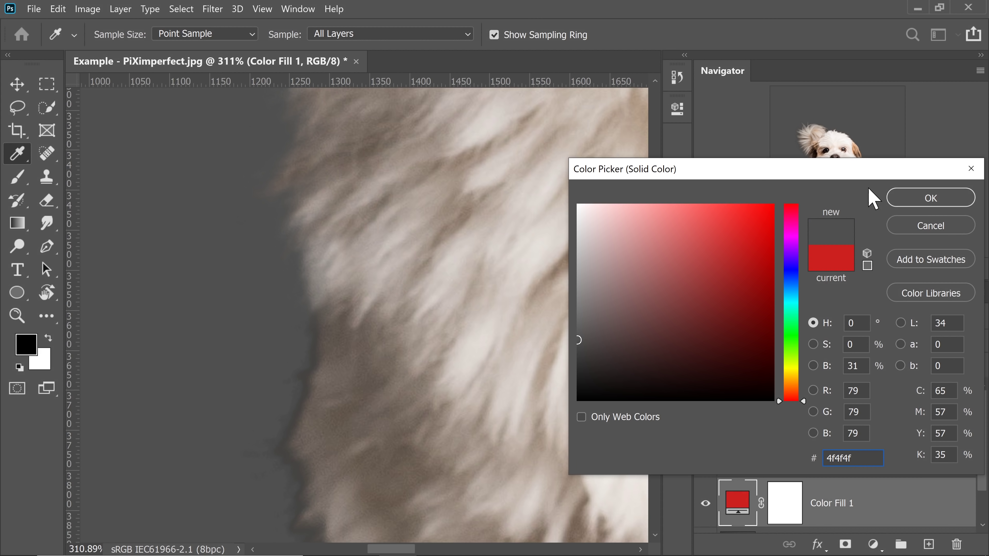
pyautogui.click(914, 210)
pyautogui.press('s')
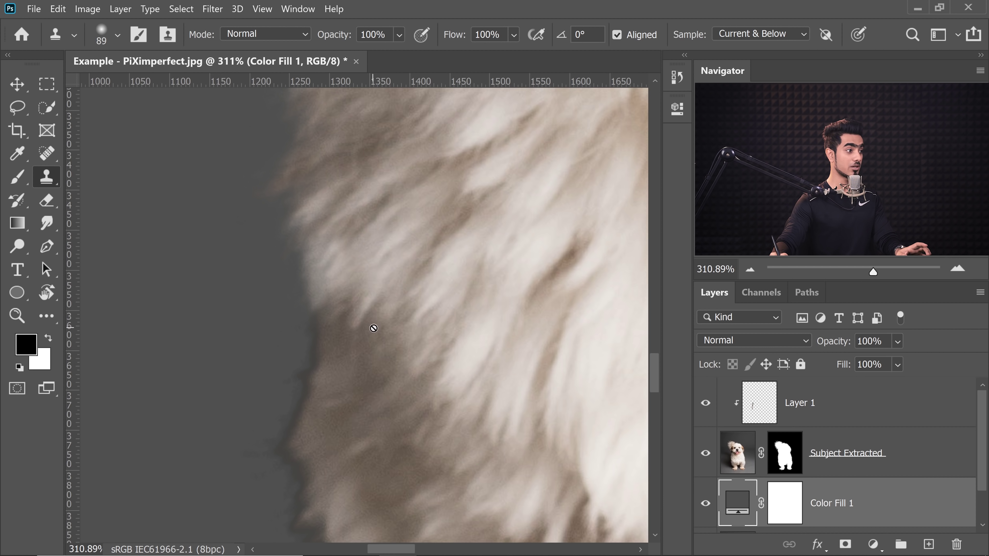
# Step: Rename Layer 1, the clipped clone layer, as Halo fill
pyautogui.scroll(-3, 389, 212)
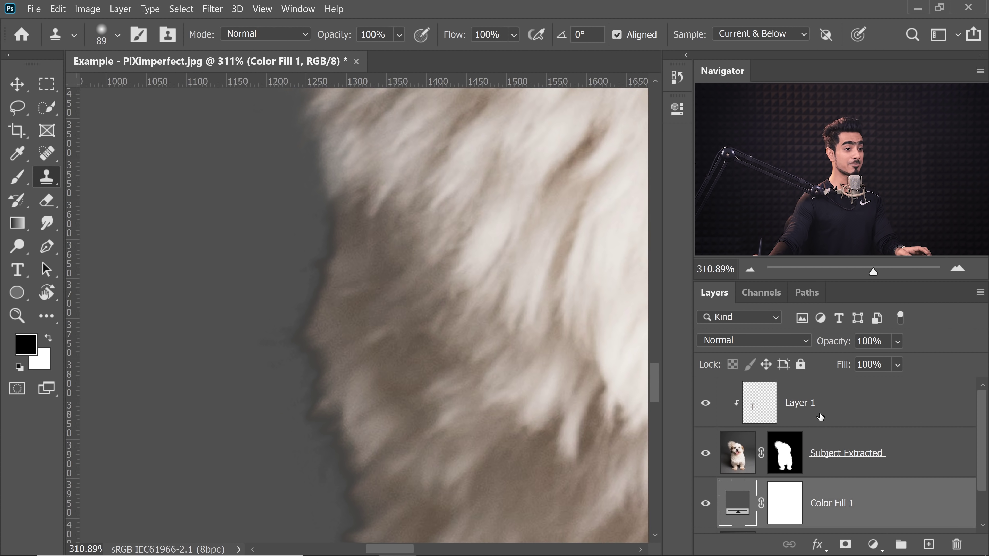
pyautogui.click(798, 418)
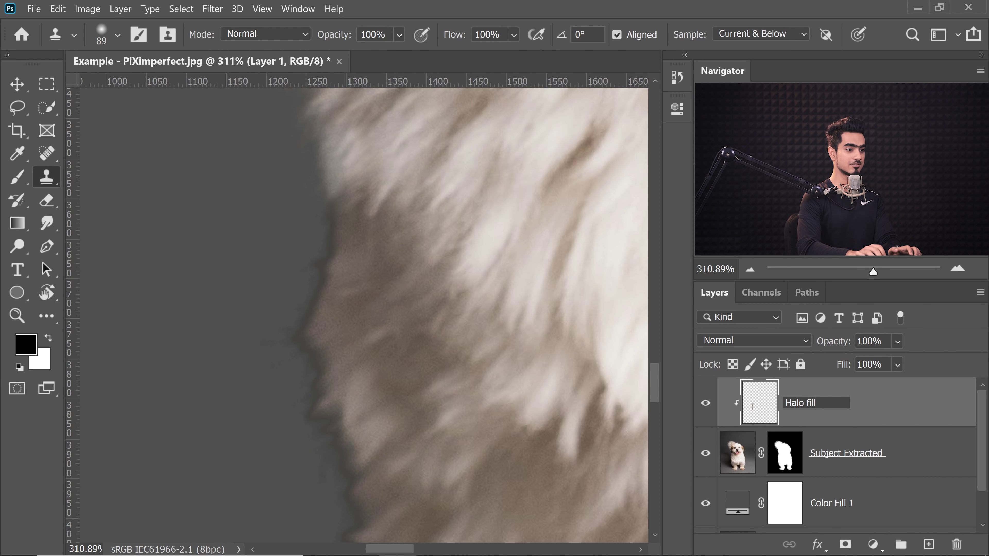
pyautogui.press('Return')
# Step: Sample fur at the lower torso and clone it over the nearby faded tail-side edge with a 75 px Clone Stamp
pyautogui.press('[')
pyautogui.press('[')
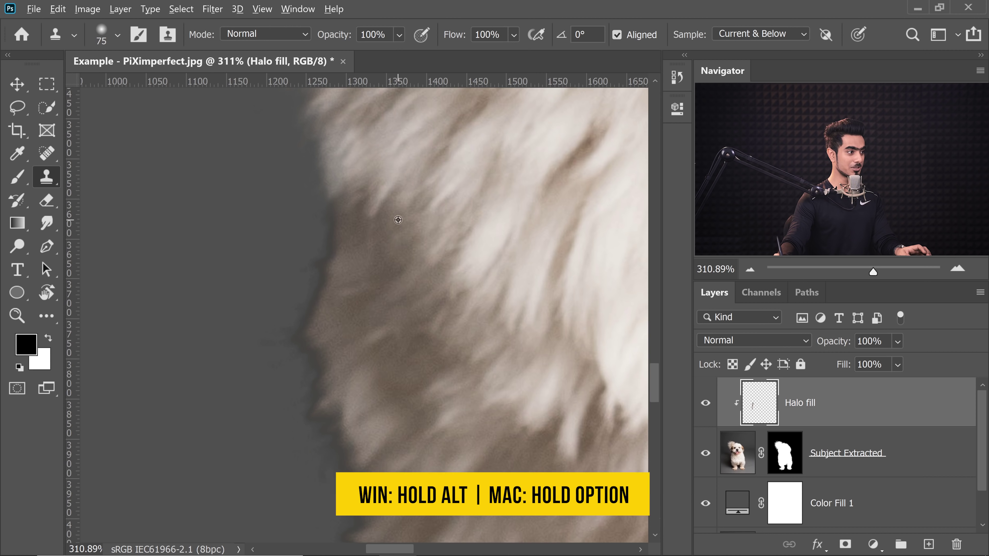
pyautogui.keyDown('alt'); pyautogui.click(376, 241); pyautogui.keyUp('alt')
pyautogui.moveTo(333, 220); pyautogui.dragTo(325, 251)
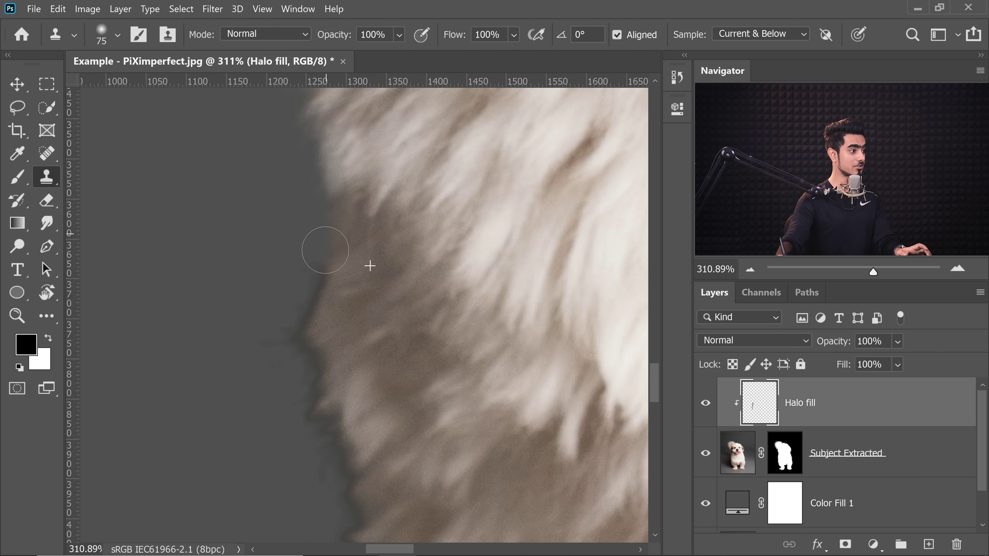
pyautogui.moveTo(344, 290)
pyautogui.mouseDown()
pyautogui.moveTo(338, 225)
pyautogui.moveTo(298, 243)
pyautogui.moveTo(284, 265)
pyautogui.mouseUp()
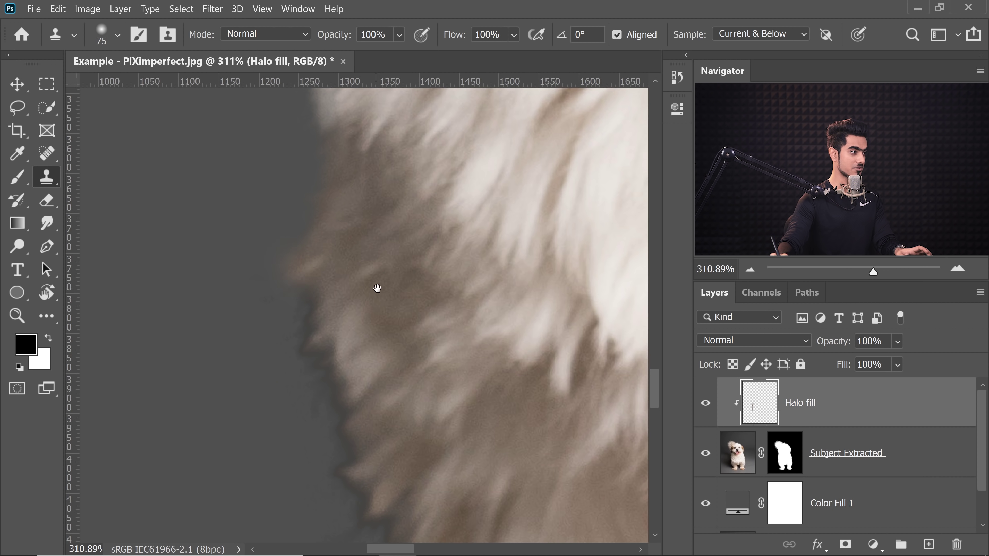
# Step: Clone fur over the faded edge down the tail-side leg and around its front paw
pyautogui.moveTo(374, 463); pyautogui.dragTo(345, 167)
pyautogui.moveTo(487, 428); pyautogui.dragTo(354, 276)
pyautogui.moveTo(436, 479); pyautogui.dragTo(355, 261)
pyautogui.moveTo(536, 421); pyautogui.dragTo(479, 344)
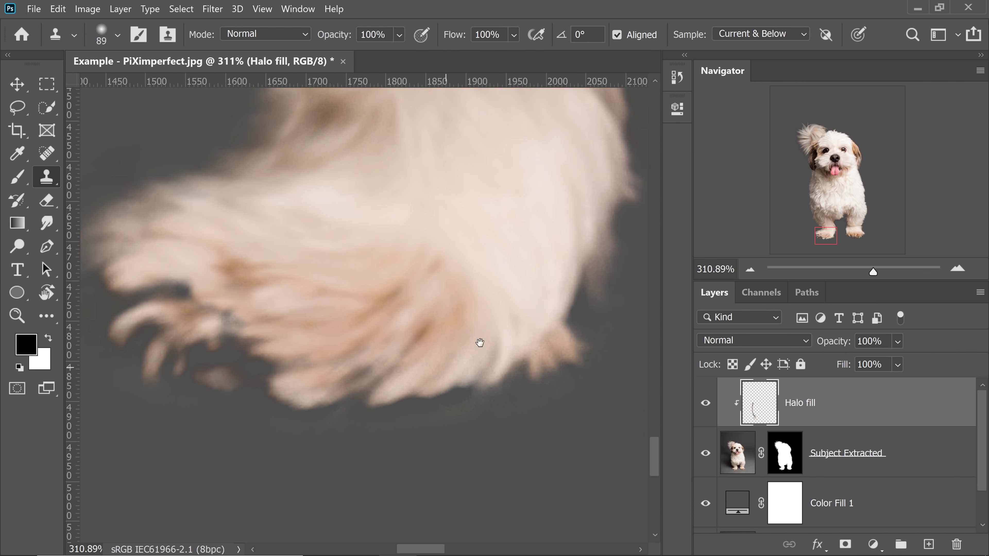
pyautogui.moveTo(545, 187); pyautogui.dragTo(273, 460)
pyautogui.moveTo(463, 273); pyautogui.dragTo(493, 258)
pyautogui.moveTo(639, 137)
pyautogui.mouseDown()
pyautogui.moveTo(401, 263)
pyautogui.moveTo(383, 128)
pyautogui.mouseUp()
# Step: Clone fur over the faded edges around the rest of the dog's outline, continuing up to the tail
pyautogui.moveTo(358, 312); pyautogui.dragTo(379, 347)
pyautogui.moveTo(584, 296)
pyautogui.mouseDown()
pyautogui.moveTo(435, 298)
pyautogui.moveTo(362, 467)
pyautogui.mouseUp()
pyautogui.moveTo(350, 163); pyautogui.dragTo(408, 467)
pyautogui.moveTo(328, 399)
pyautogui.mouseDown()
pyautogui.moveTo(326, 386)
pyautogui.moveTo(325, 405)
pyautogui.mouseUp()
pyautogui.moveTo(331, 163); pyautogui.dragTo(350, 487)
pyautogui.moveTo(270, 294); pyautogui.dragTo(308, 362)
pyautogui.moveTo(273, 187)
pyautogui.mouseDown()
pyautogui.moveTo(441, 278)
pyautogui.moveTo(546, 296)
pyautogui.mouseUp()
pyautogui.moveTo(218, 249)
pyautogui.mouseDown()
pyautogui.moveTo(359, 278)
pyautogui.moveTo(506, 155)
pyautogui.mouseUp()
pyautogui.moveTo(282, 304); pyautogui.dragTo(289, 330)
pyautogui.scroll(-10, 398, 349)
pyautogui.press('[')
pyautogui.press('[')
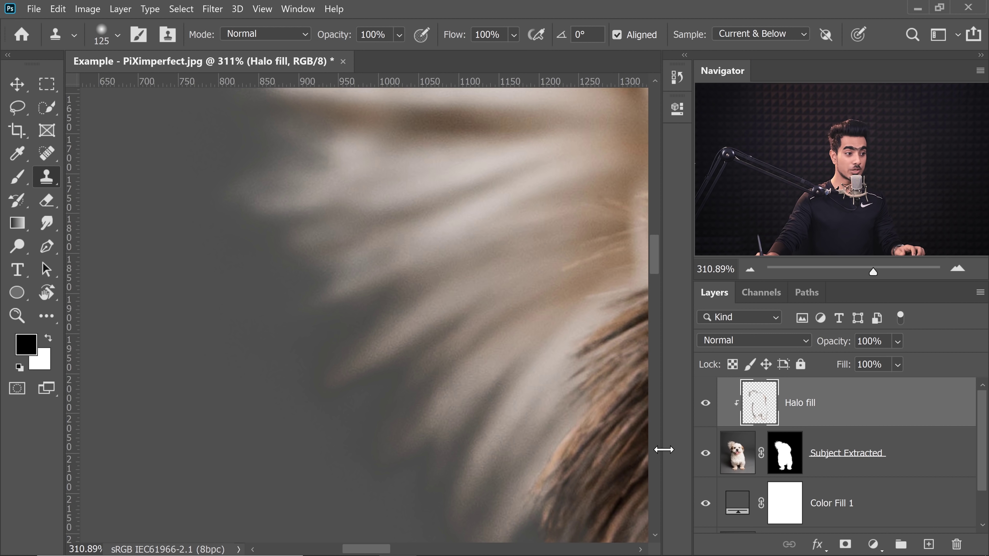
# Step: Change the Color Fill 1 layer's color to a muted red
pyautogui.doubleClick(737, 496)
pyautogui.moveTo(546, 420); pyautogui.dragTo(540, 423)
pyautogui.moveTo(588, 233)
pyautogui.mouseDown()
pyautogui.moveTo(580, 216)
pyautogui.moveTo(691, 245)
pyautogui.mouseUp()
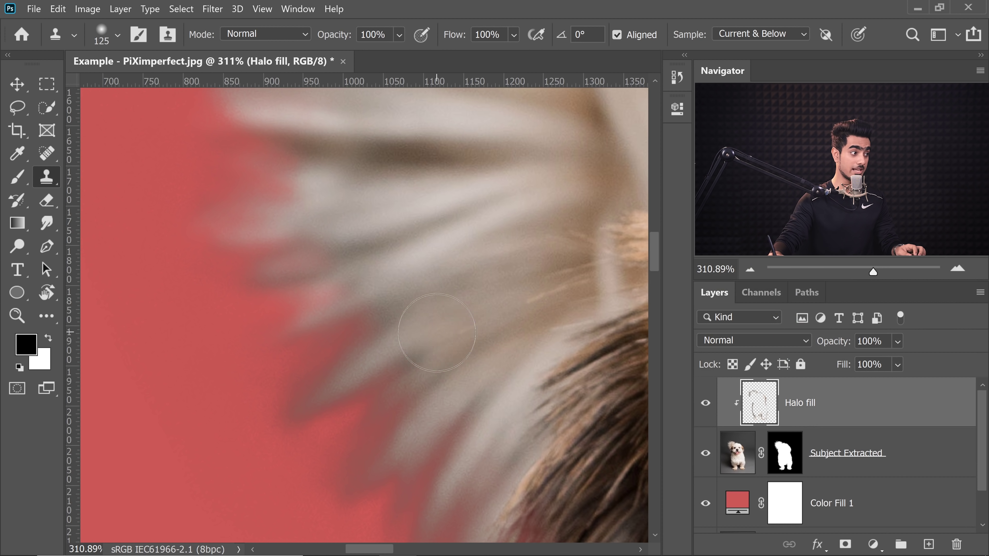
# Step: Cover the faded lower tail edge with cloned fur and a 195 px Brush in a sampled fur color
pyautogui.keyDown('alt'); pyautogui.rightClick(466, 337); pyautogui.keyUp('alt')
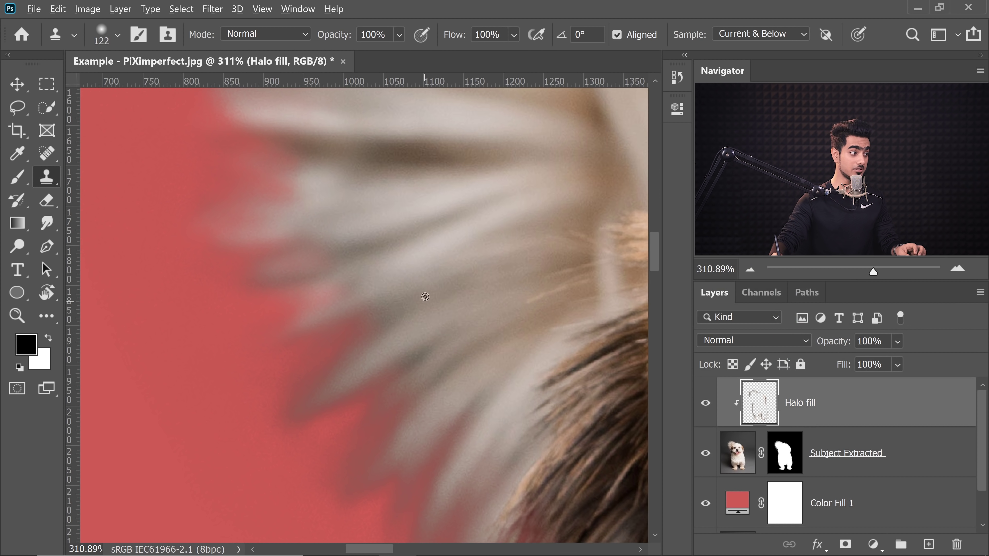
pyautogui.moveTo(461, 312); pyautogui.dragTo(417, 284)
pyautogui.press('b')
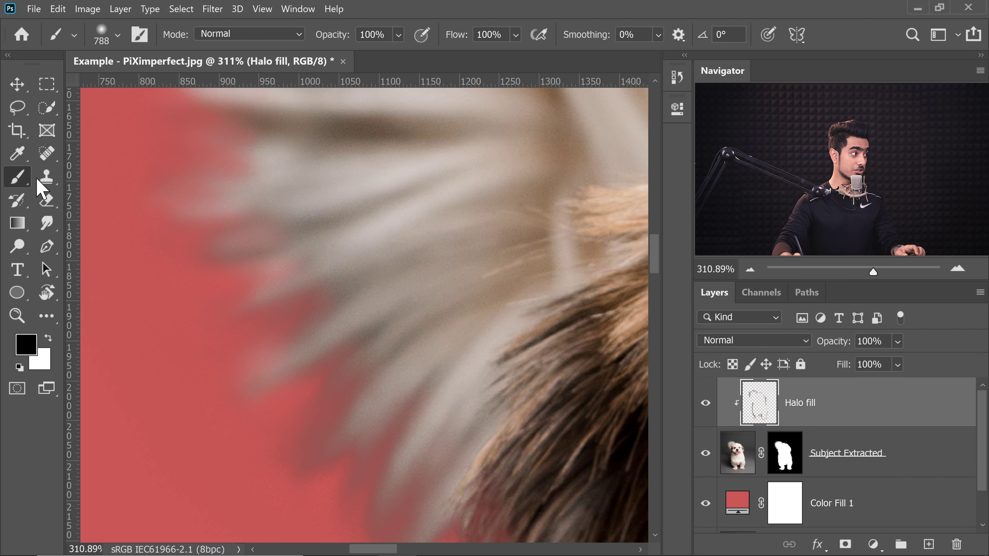
pyautogui.moveTo(334, 269); pyautogui.dragTo(11, 243)
pyautogui.moveTo(503, 320)
pyautogui.mouseDown()
pyautogui.moveTo(291, 283)
pyautogui.moveTo(12, 269)
pyautogui.mouseUp()
pyautogui.moveTo(337, 291)
pyautogui.mouseDown()
pyautogui.moveTo(344, 282)
pyautogui.moveTo(183, 272)
pyautogui.mouseUp()
pyautogui.keyDown('alt'); pyautogui.click(372, 302); pyautogui.keyUp('alt')
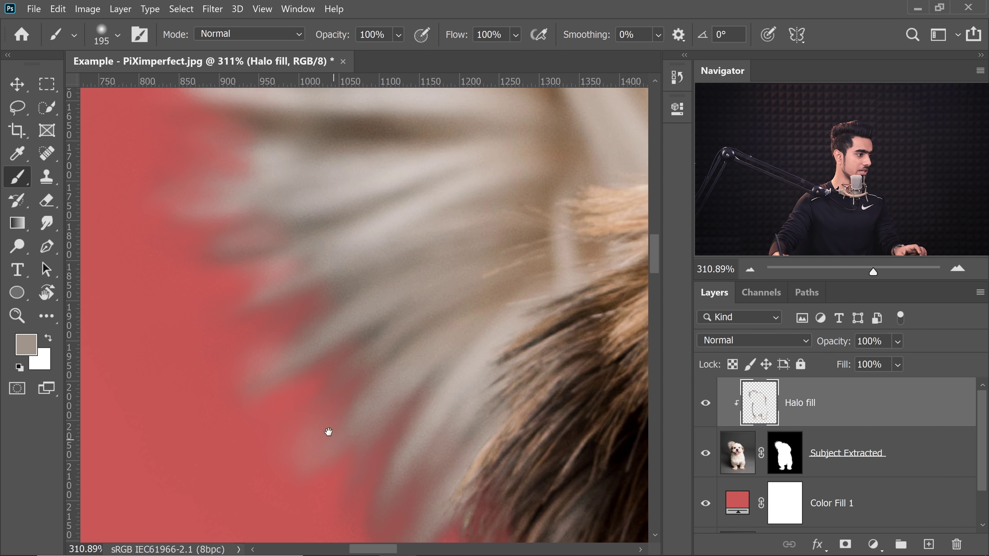
pyautogui.moveTo(328, 432); pyautogui.dragTo(281, 311)
pyautogui.moveTo(295, 349); pyautogui.dragTo(269, 352)
pyautogui.moveTo(319, 377); pyautogui.dragTo(325, 463)
pyautogui.moveTo(302, 393)
pyautogui.mouseDown()
pyautogui.moveTo(311, 336)
pyautogui.moveTo(286, 335)
pyautogui.mouseUp()
# Step: Clone fur over the faded tail tufts down to the ear with a 73 px Clone Stamp
pyautogui.press('s')
pyautogui.moveTo(342, 411)
pyautogui.mouseDown()
pyautogui.moveTo(328, 339)
pyautogui.moveTo(342, 338)
pyautogui.moveTo(311, 343)
pyautogui.mouseUp()
pyautogui.scroll(2, 342, 337)
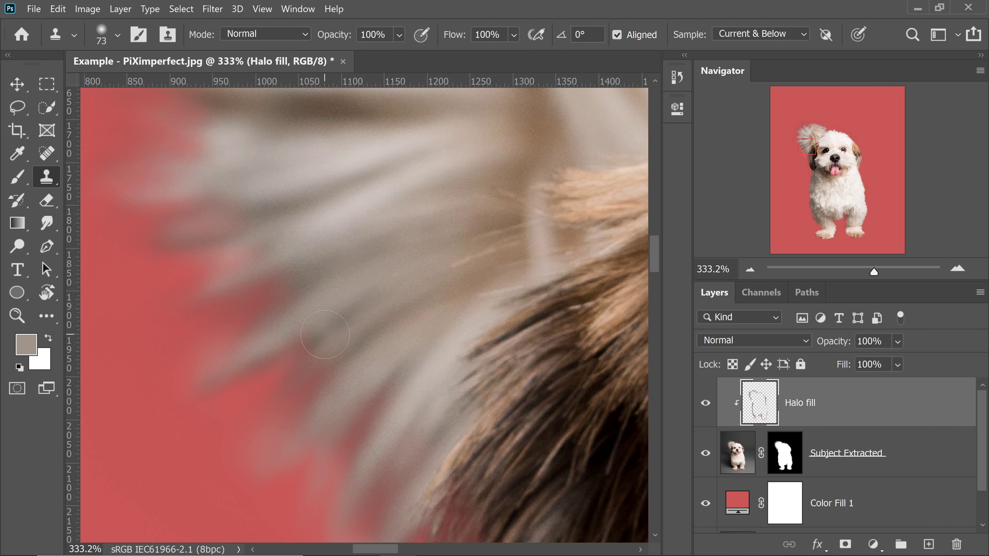
pyautogui.moveTo(325, 334); pyautogui.dragTo(296, 238)
pyautogui.moveTo(338, 444); pyautogui.dragTo(314, 350)
pyautogui.moveTo(313, 351); pyautogui.dragTo(317, 352)
pyautogui.moveTo(322, 375); pyautogui.dragTo(318, 380)
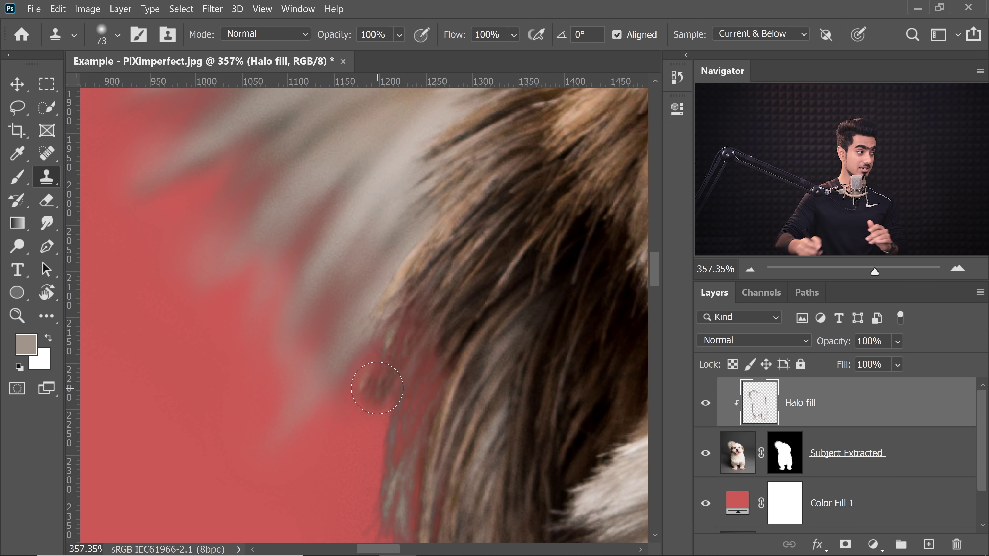
# Step: Erase the excess Halo fill from the tail tufts beside the ear with a 188 px Eraser
pyautogui.click(46, 203)
pyautogui.moveTo(318, 353)
pyautogui.mouseDown()
pyautogui.moveTo(1, 307)
pyautogui.moveTo(308, 366)
pyautogui.mouseUp()
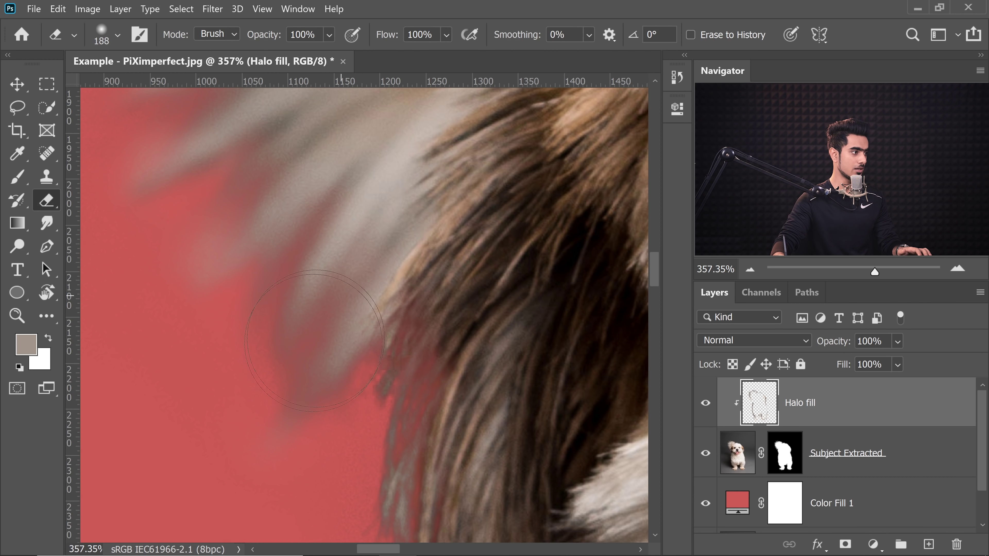
pyautogui.moveTo(303, 382); pyautogui.dragTo(265, 319)
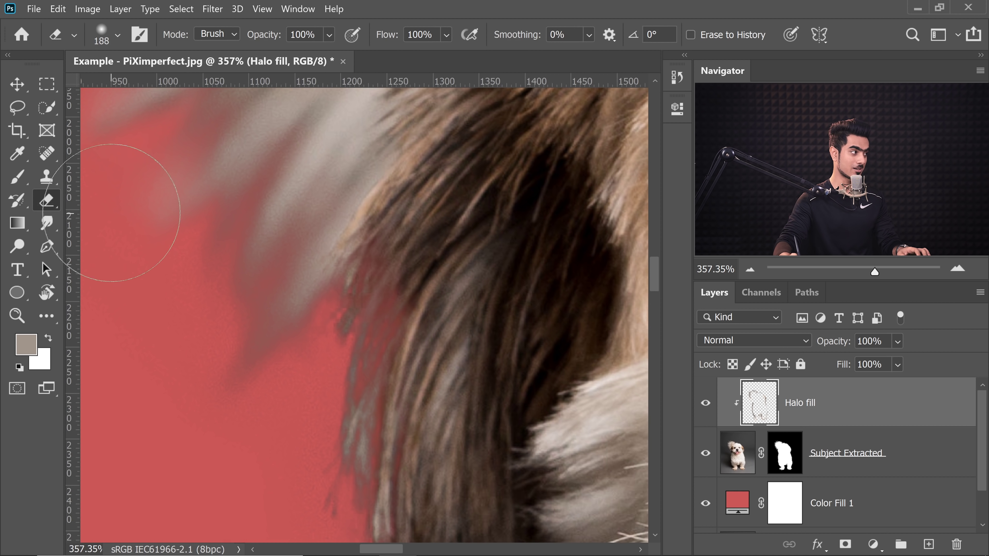
# Step: Clone dark fur over the faded outer edge of the tail-side ear with a 47 px Clone Stamp
pyautogui.click(47, 182)
pyautogui.scroll(-3, 311, 223)
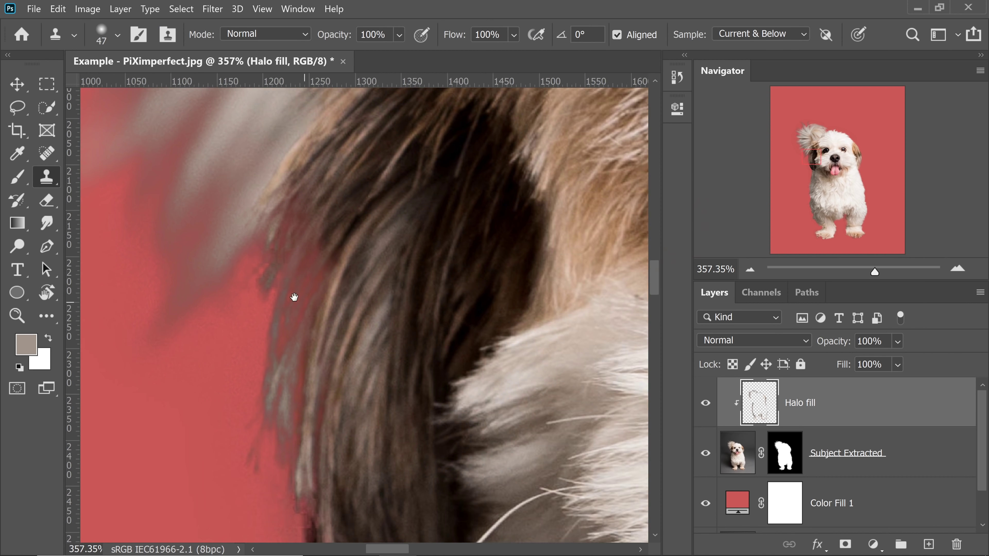
pyautogui.scroll(-8, 351, 267)
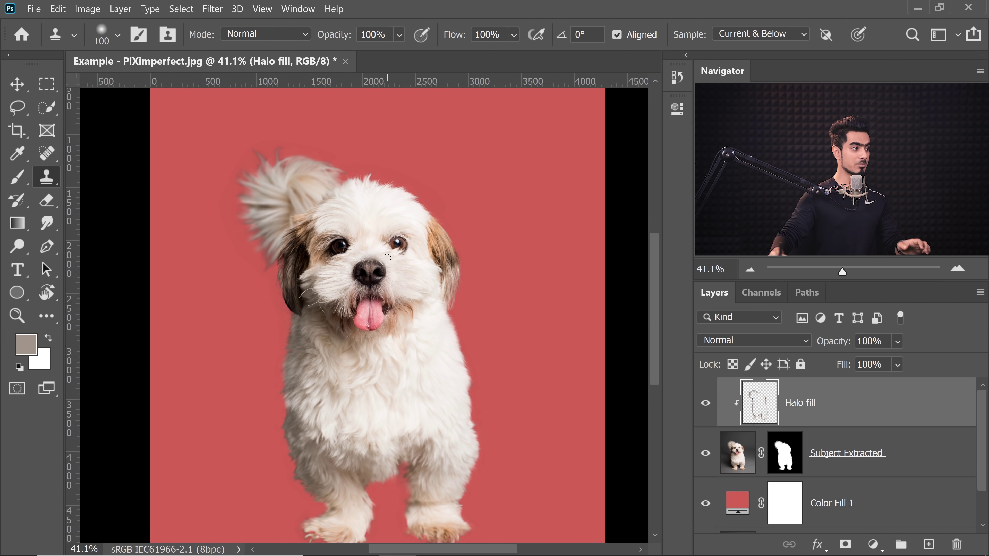
# Step: Compare the body and leg edges with the Halo fill layer hidden and shown
pyautogui.moveTo(418, 353); pyautogui.dragTo(433, 295)
pyautogui.moveTo(456, 333); pyautogui.dragTo(503, 325)
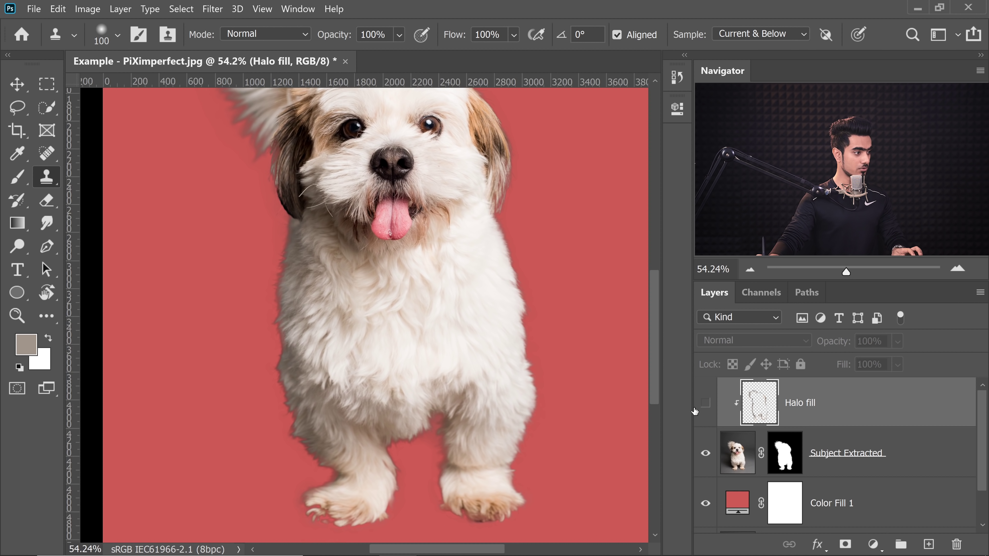
pyautogui.moveTo(300, 359); pyautogui.dragTo(357, 359)
pyautogui.moveTo(273, 432); pyautogui.dragTo(386, 302)
pyautogui.moveTo(459, 416); pyautogui.dragTo(304, 301)
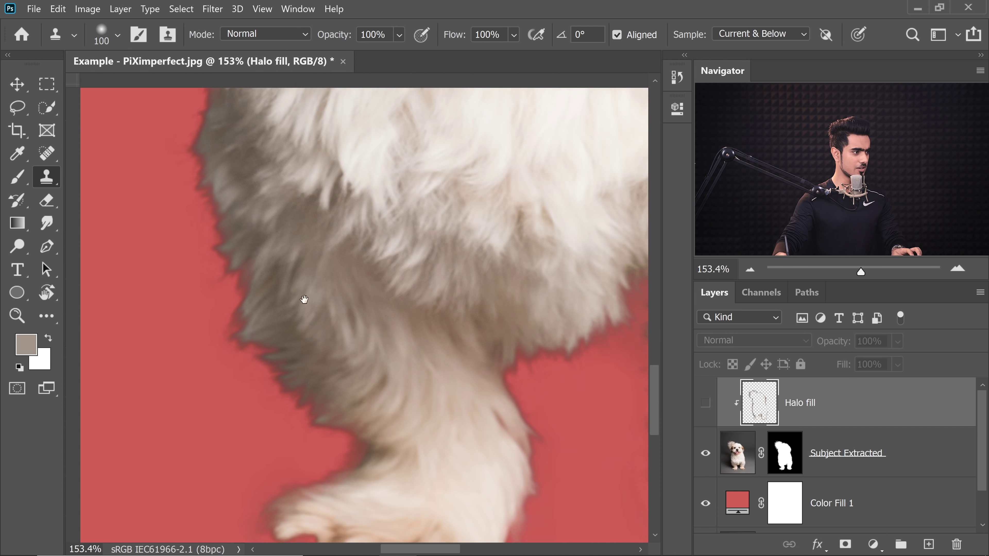
pyautogui.moveTo(440, 449); pyautogui.dragTo(371, 399)
pyautogui.moveTo(236, 296); pyautogui.dragTo(395, 422)
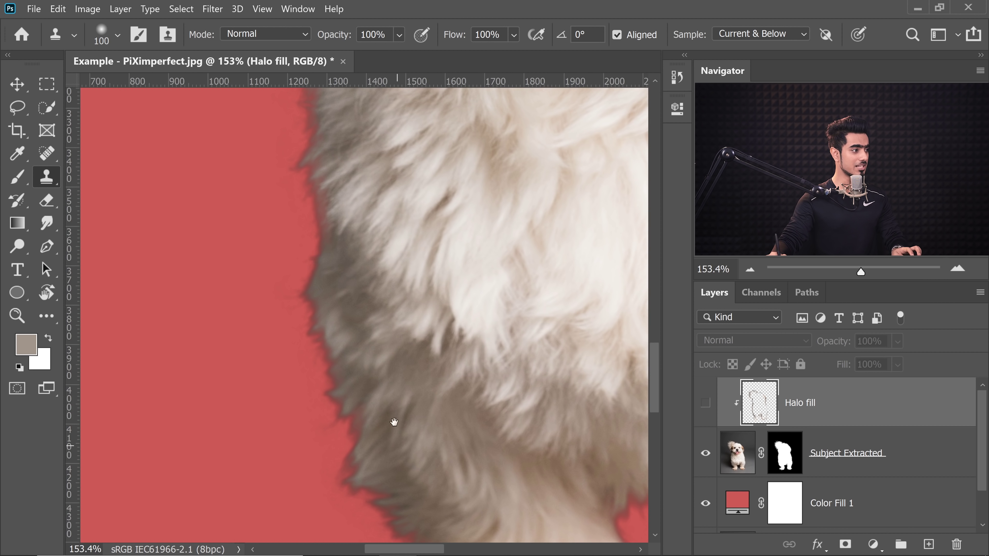
pyautogui.click(706, 405)
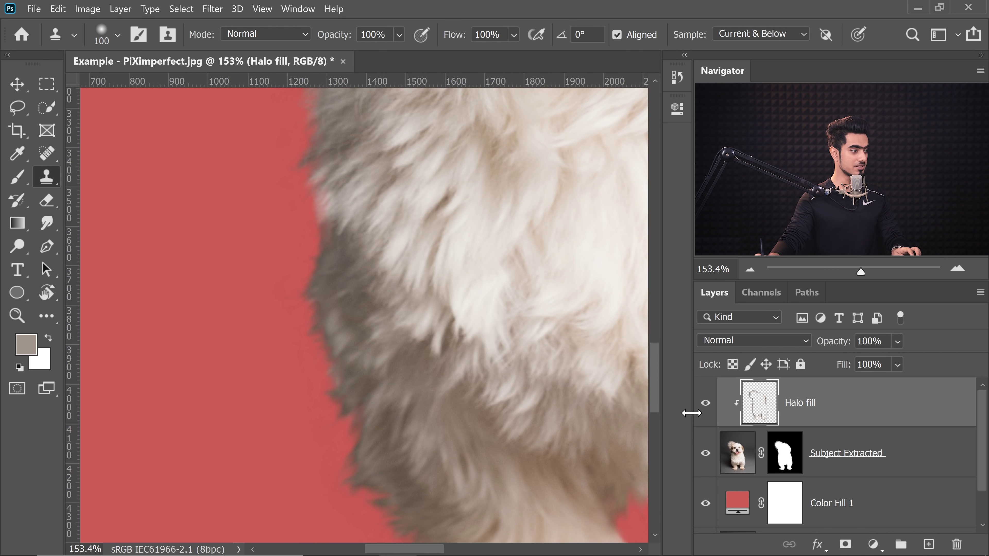
pyautogui.scroll(-3, 433, 318)
pyautogui.scroll(-2, 295, 256)
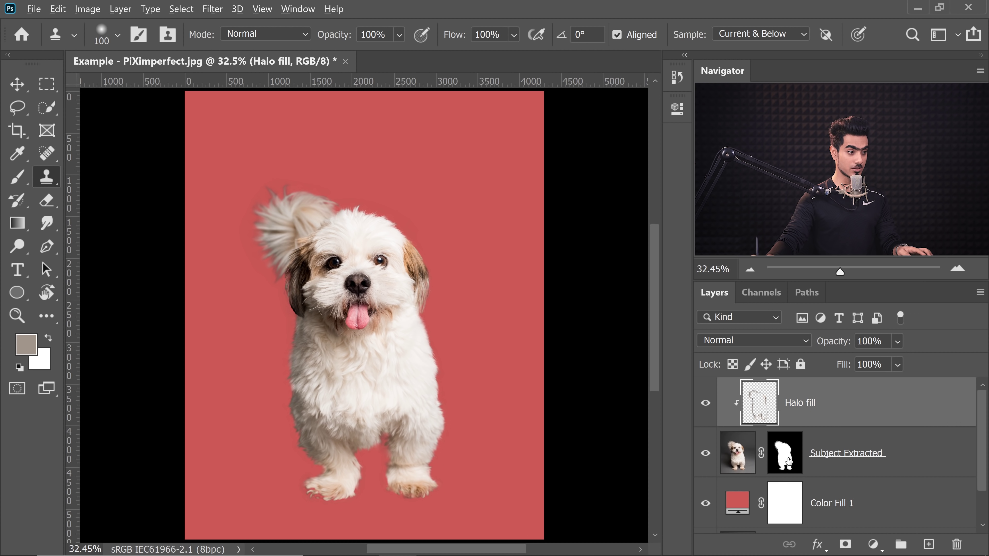
# Step: Display the Subject Extracted layer mask on its own and set the Brush to Overlay mode
pyautogui.keyDown('alt'); pyautogui.click(780, 465); pyautogui.keyUp('alt')
pyautogui.scroll(8, 319, 222)
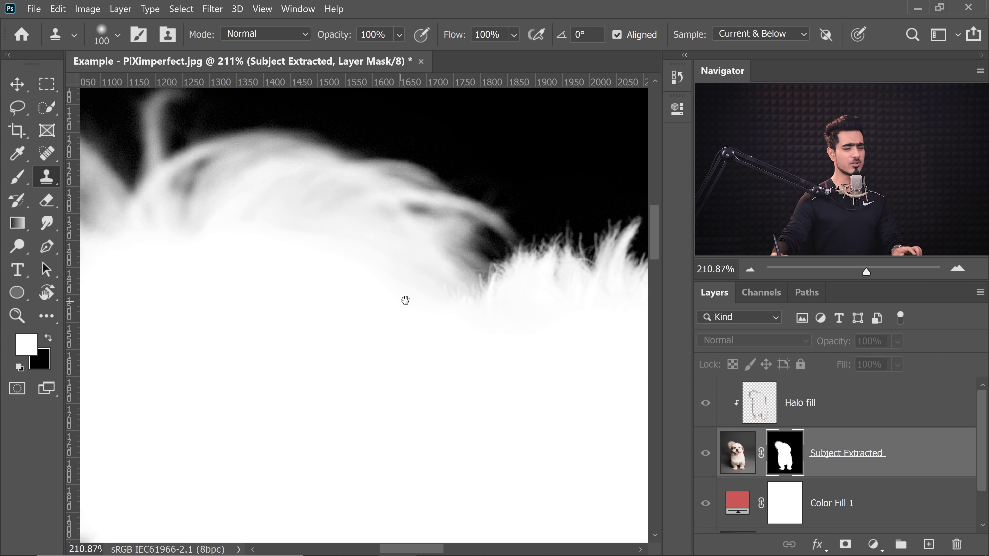
pyautogui.click(16, 180)
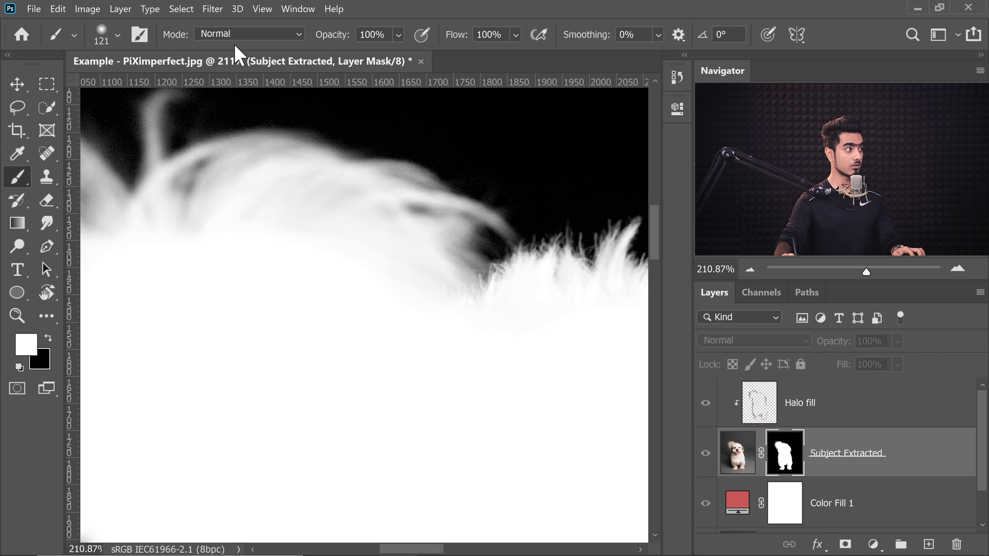
pyautogui.click(243, 34)
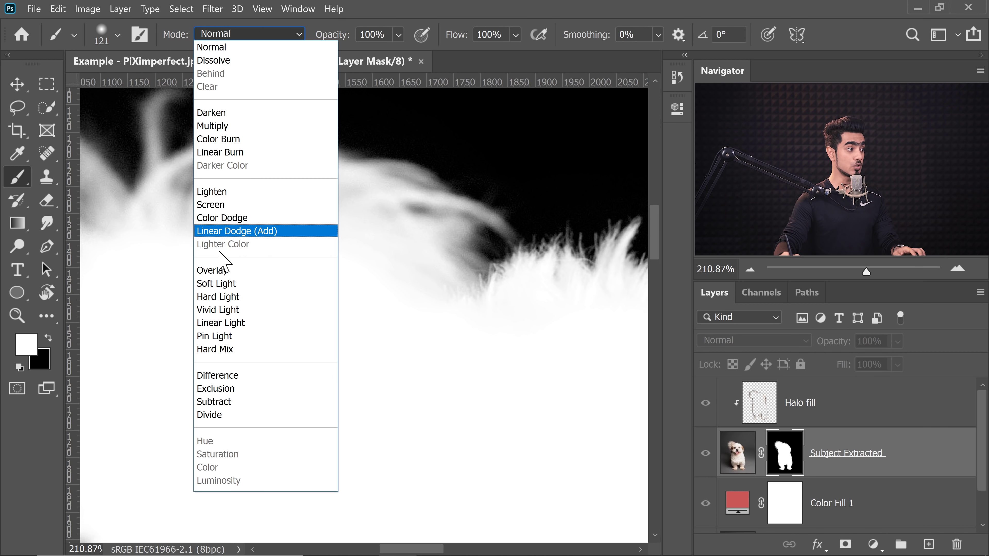
pyautogui.click(221, 271)
# Step: Paint white in Overlay mode over the gray areas inside the mask's tail and upper head
pyautogui.moveTo(286, 229); pyautogui.dragTo(248, 286)
pyautogui.moveTo(285, 305); pyautogui.dragTo(372, 331)
pyautogui.moveTo(452, 358); pyautogui.dragTo(261, 235)
pyautogui.moveTo(471, 313); pyautogui.dragTo(320, 354)
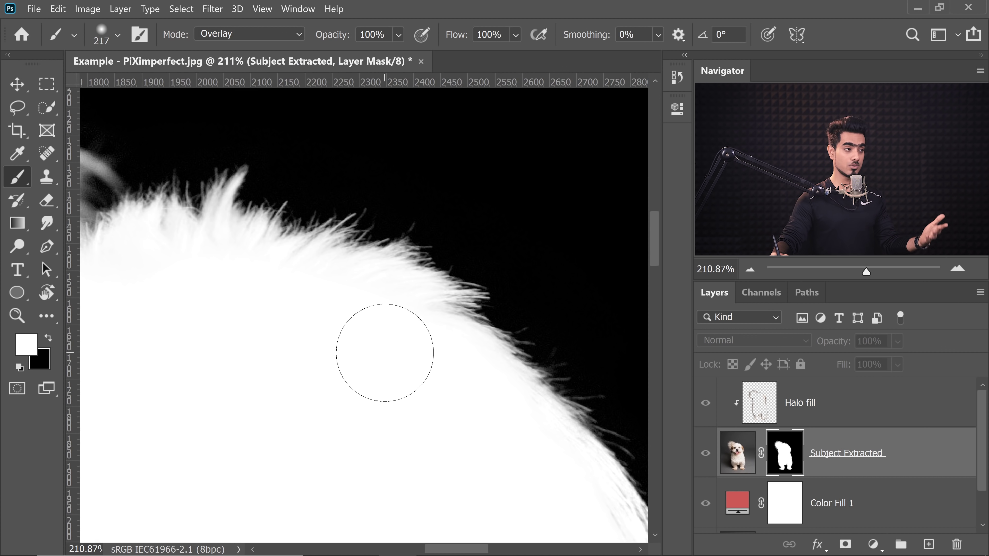
# Step: Try painting white in Overlay mode across the head's furry mask edge and the black background with a 217 px brush
pyautogui.moveTo(423, 336); pyautogui.dragTo(389, 395)
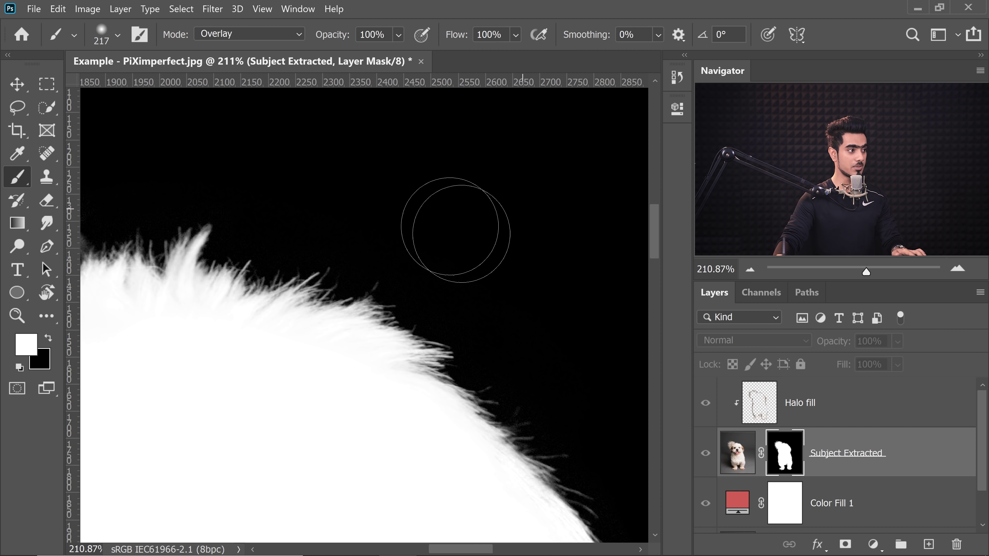
pyautogui.moveTo(416, 300); pyautogui.dragTo(488, 261)
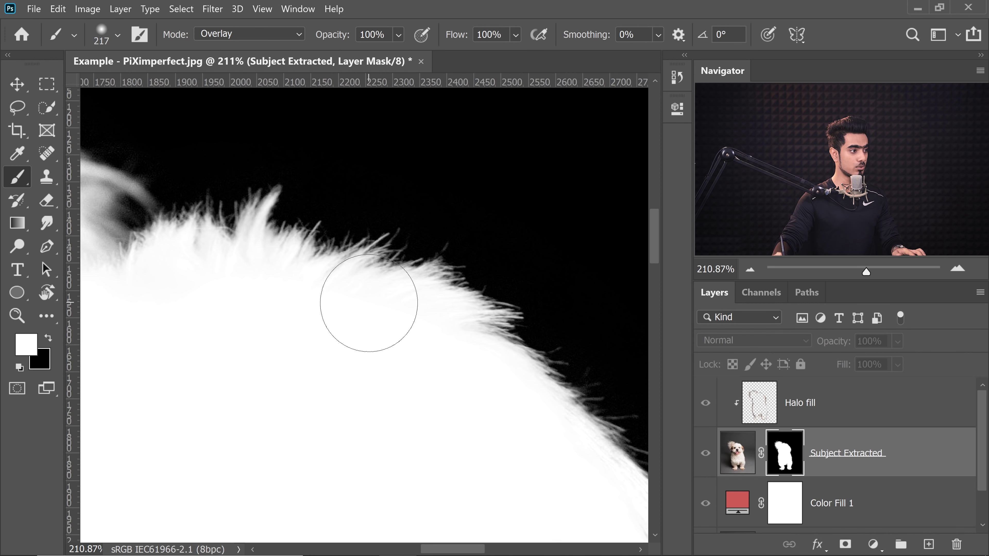
pyautogui.moveTo(368, 304)
pyautogui.mouseDown()
pyautogui.moveTo(394, 288)
pyautogui.moveTo(387, 282)
pyautogui.moveTo(506, 271)
pyautogui.mouseUp()
pyautogui.hotkey('ctrl', 'z')
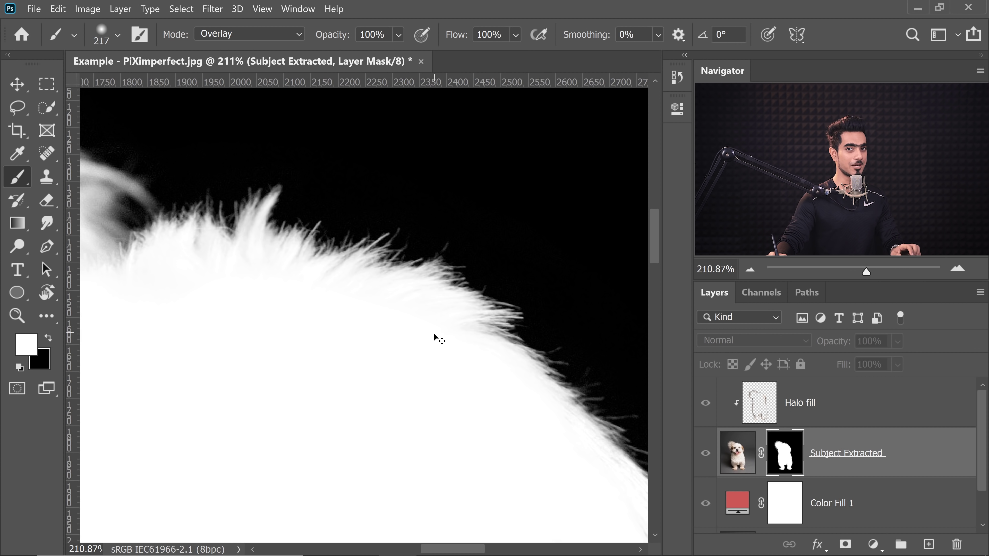
# Step: Paint white in Overlay mode along the inner mask edges of the head and tail with a 204 px brush
pyautogui.moveTo(437, 333); pyautogui.dragTo(383, 345)
pyautogui.moveTo(383, 351)
pyautogui.mouseDown()
pyautogui.moveTo(544, 376)
pyautogui.moveTo(611, 411)
pyautogui.mouseUp()
pyautogui.moveTo(340, 284); pyautogui.dragTo(384, 289)
pyautogui.moveTo(309, 298); pyautogui.dragTo(296, 303)
pyautogui.moveTo(276, 270)
pyautogui.mouseDown()
pyautogui.moveTo(367, 316)
pyautogui.moveTo(410, 353)
pyautogui.mouseUp()
pyautogui.moveTo(243, 356); pyautogui.dragTo(402, 351)
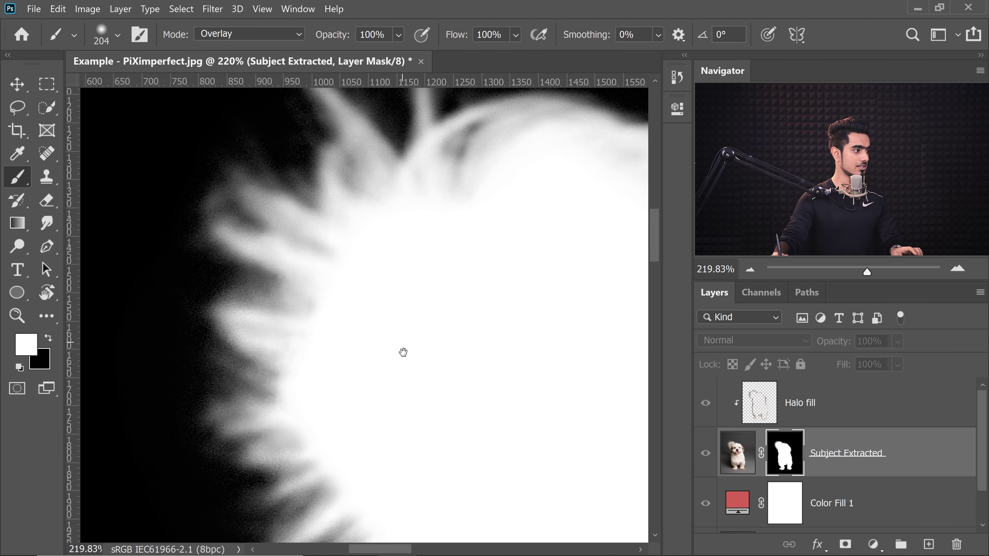
# Step: Paint black in Overlay mode at 30% flow over the gray haze outside the mask's tail-side ear and body edges
pyautogui.scroll(-3, 303, 393)
pyautogui.scroll(4, 409, 260)
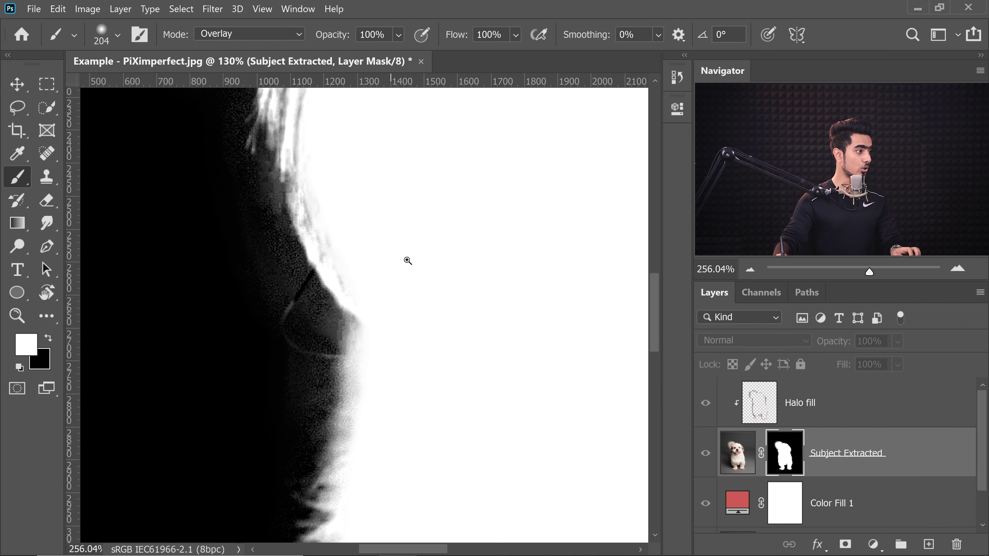
pyautogui.moveTo(373, 264); pyautogui.dragTo(446, 244)
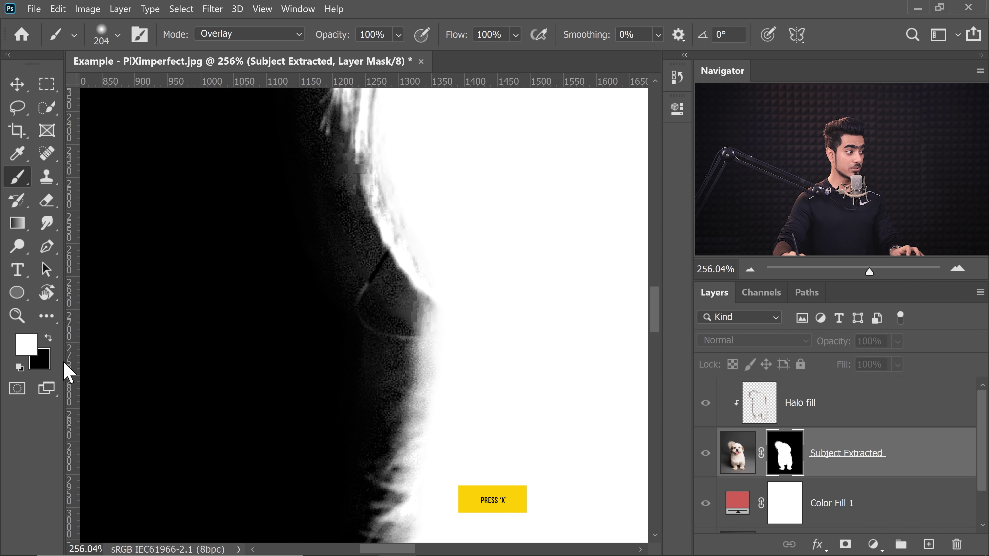
pyautogui.press('x')
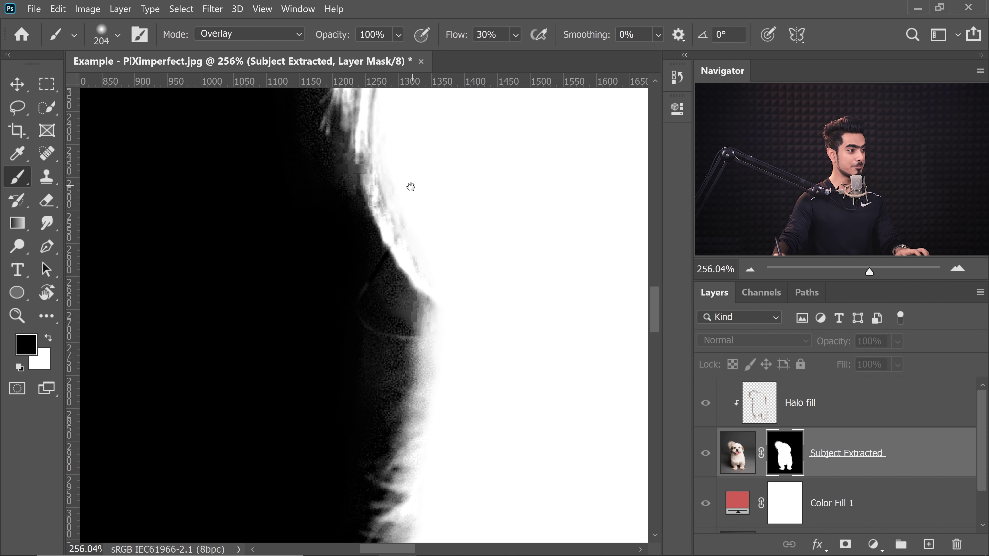
pyautogui.moveTo(411, 187); pyautogui.dragTo(354, 132)
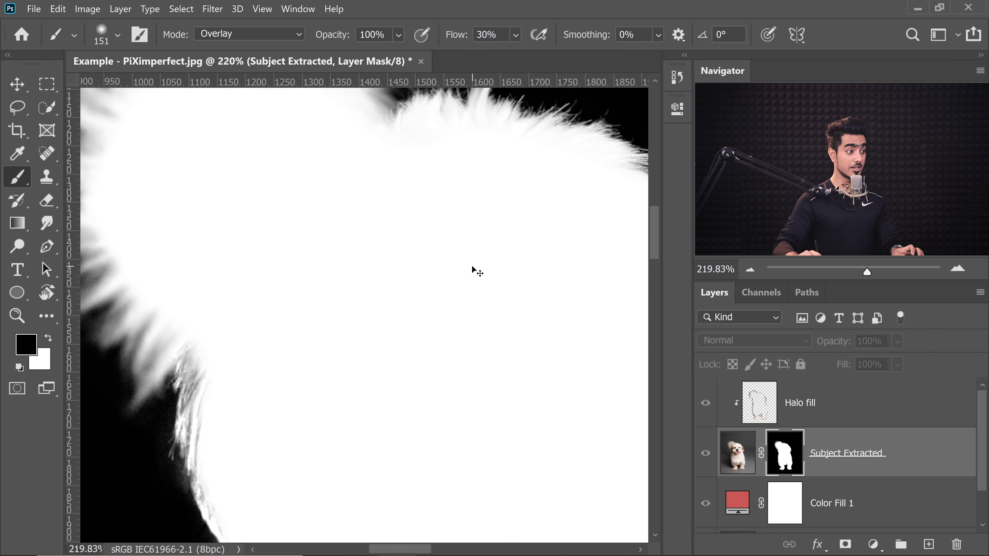
pyautogui.hotkey('ctrl', '0')
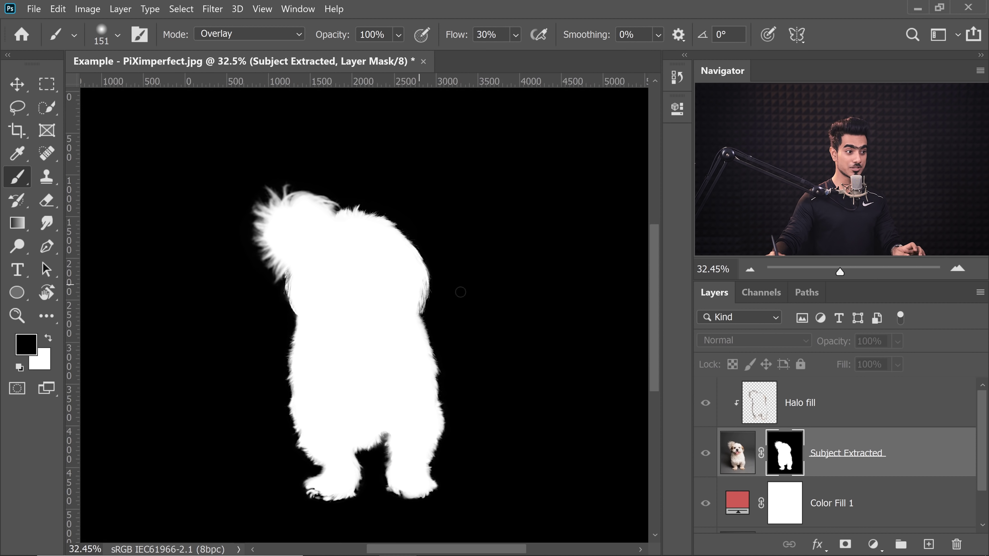
# Step: Compare the front paw on the tail side with the Subject Extracted layer mask disabled and enabled
pyautogui.keyDown('alt'); pyautogui.click(784, 459); pyautogui.keyUp('alt')
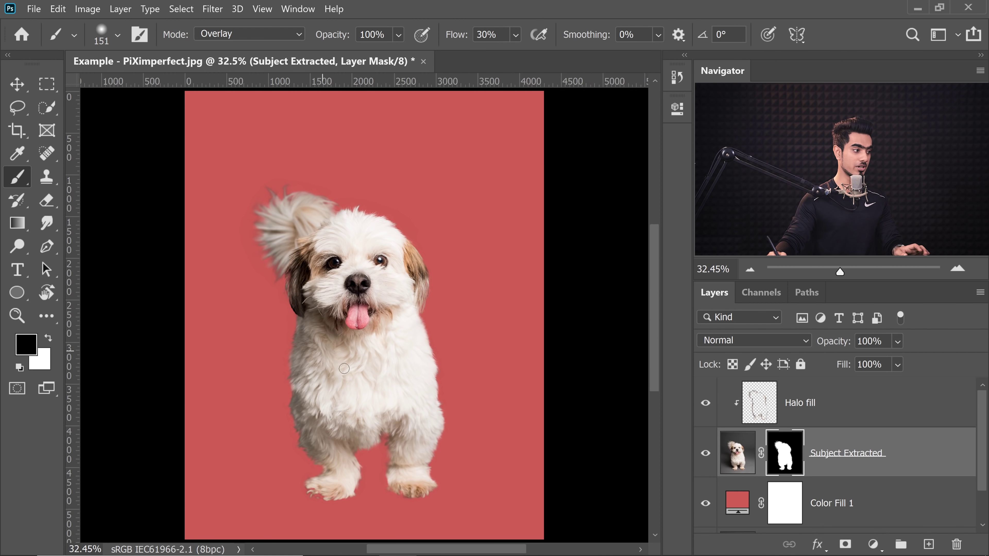
pyautogui.moveTo(313, 493); pyautogui.dragTo(443, 368)
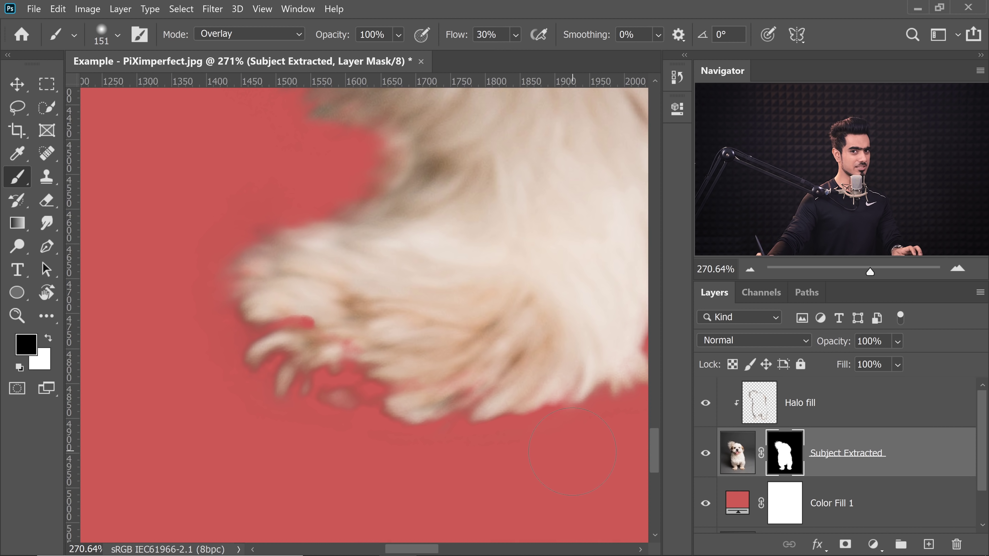
pyautogui.keyDown('shift'); pyautogui.click(784, 453); pyautogui.keyUp('shift')
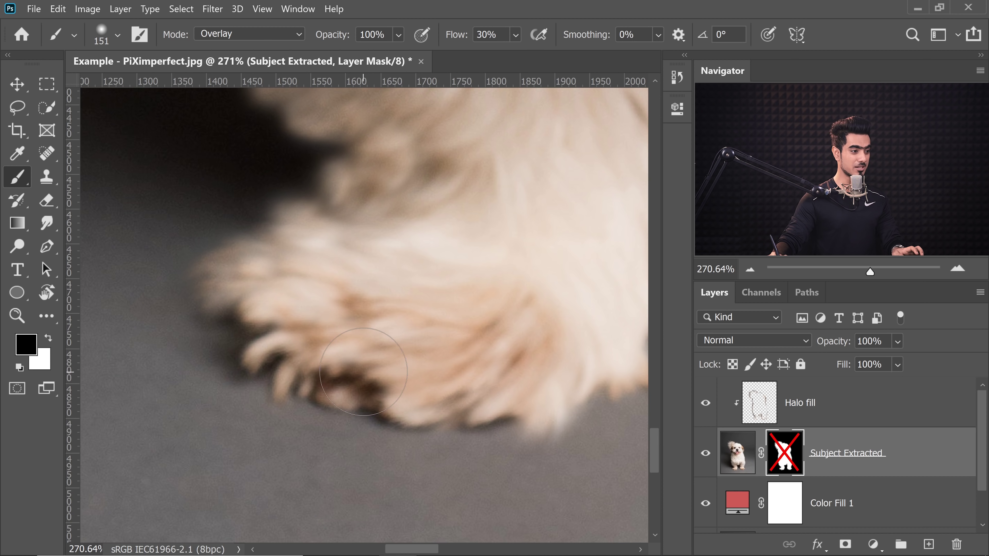
pyautogui.keyDown('shift'); pyautogui.click(785, 456); pyautogui.keyUp('shift')
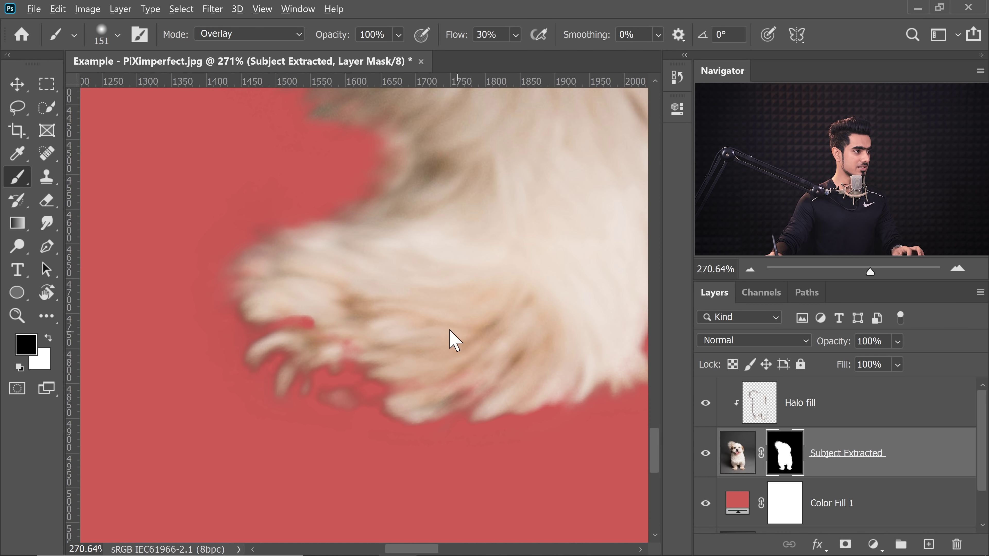
# Step: Paint white in Normal mode at 30% flow on the Subject Extracted mask over the missing toe areas of the paw
pyautogui.moveTo(449, 336)
pyautogui.mouseDown()
pyautogui.moveTo(365, 314)
pyautogui.moveTo(356, 375)
pyautogui.mouseUp()
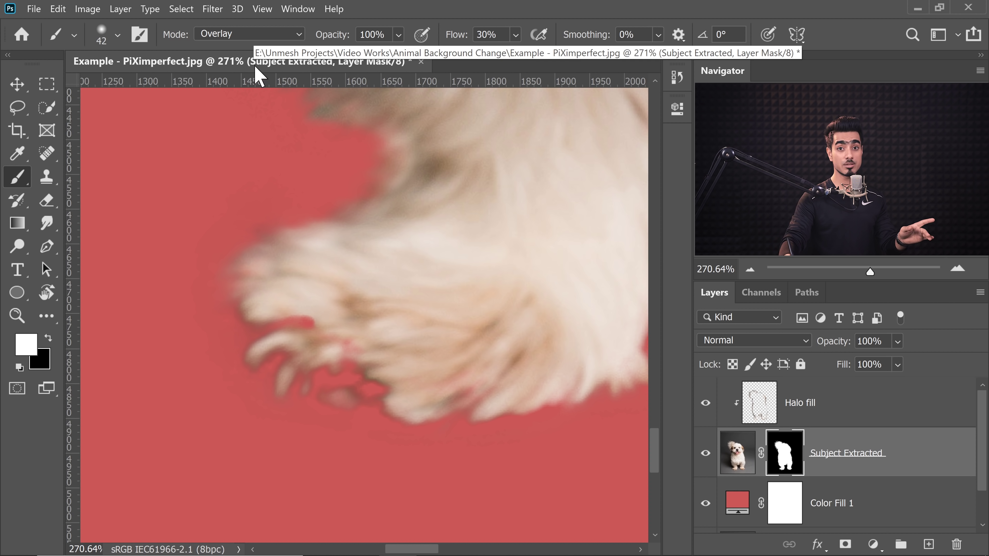
pyautogui.click(254, 35)
pyautogui.click(249, 32)
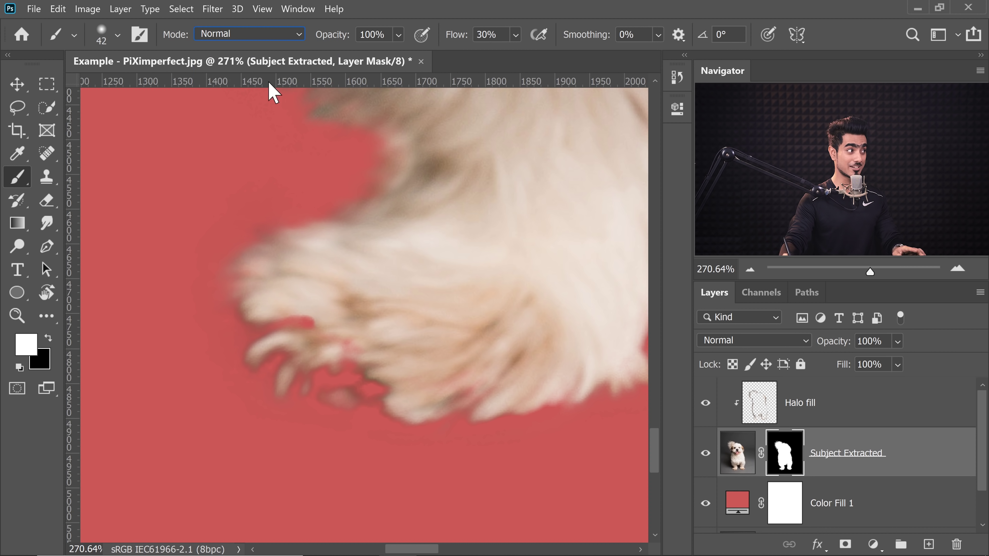
pyautogui.moveTo(371, 343); pyautogui.dragTo(391, 343)
pyautogui.moveTo(374, 384)
pyautogui.mouseDown()
pyautogui.moveTo(338, 368)
pyautogui.moveTo(312, 376)
pyautogui.mouseUp()
pyautogui.moveTo(459, 388); pyautogui.dragTo(555, 334)
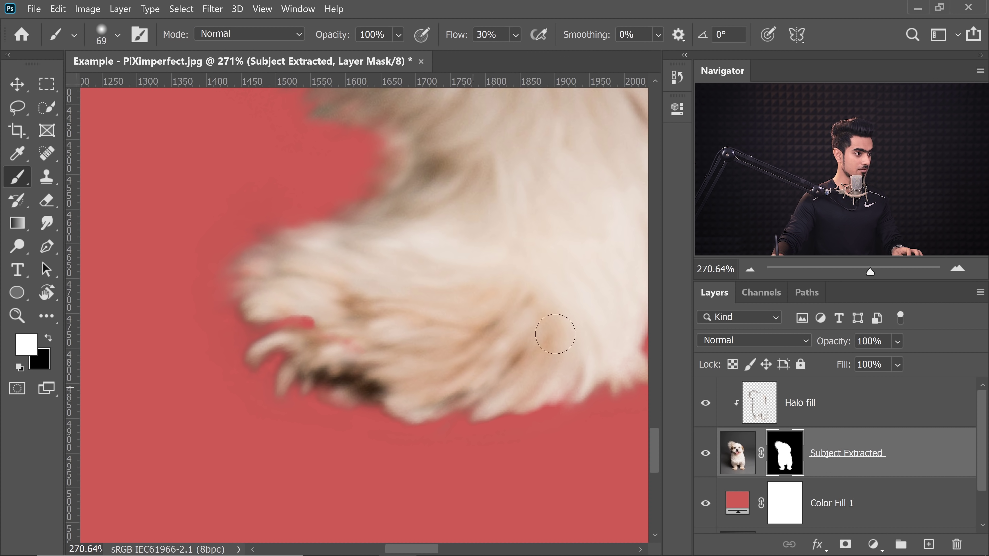
pyautogui.moveTo(524, 296); pyautogui.dragTo(483, 314)
pyautogui.moveTo(464, 353); pyautogui.dragTo(344, 362)
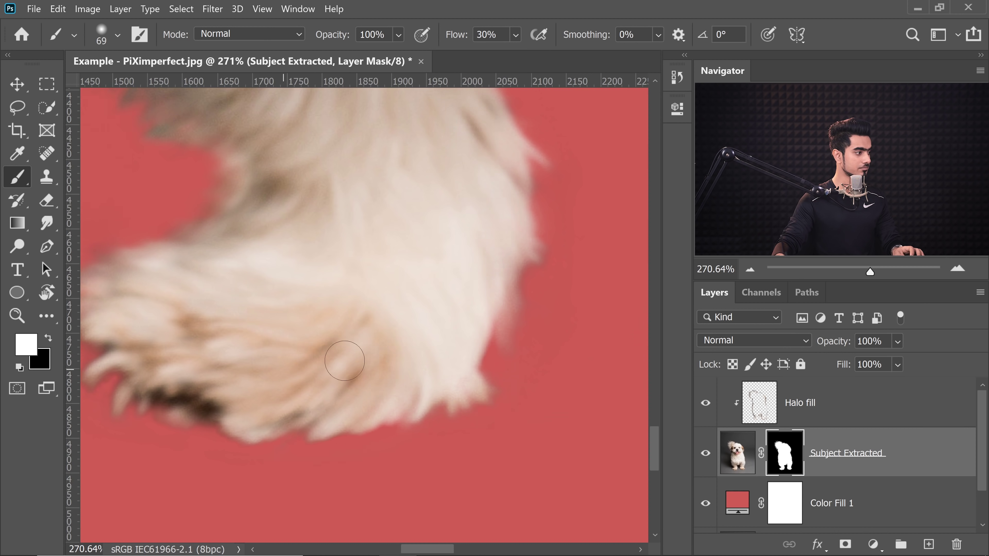
pyautogui.moveTo(284, 348); pyautogui.dragTo(453, 307)
pyautogui.hotkey('ctrl', '0')
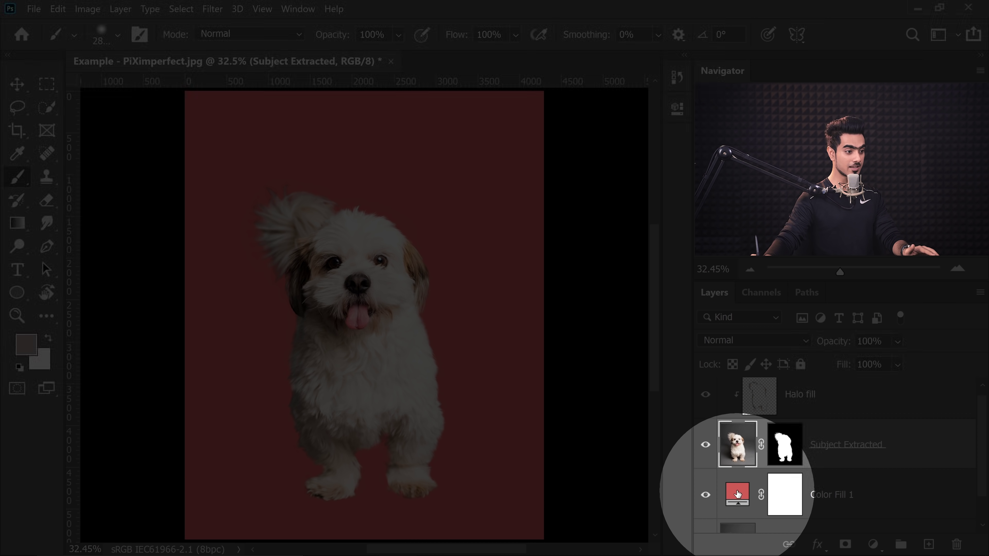
# Step: Change the Color Fill 1 color to cd201f and turn all layers' visibility back on
pyautogui.doubleClick(737, 492)
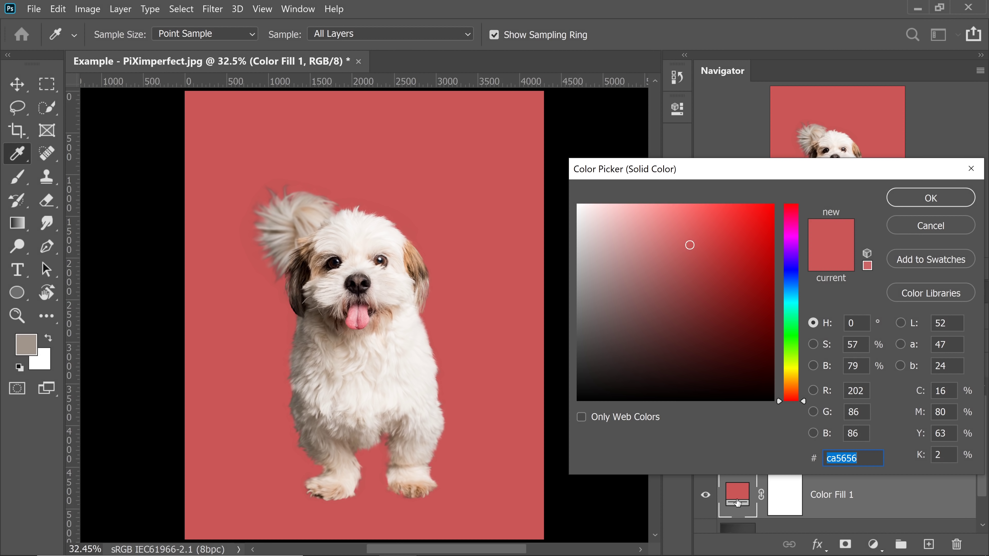
pyautogui.write('0cd201')
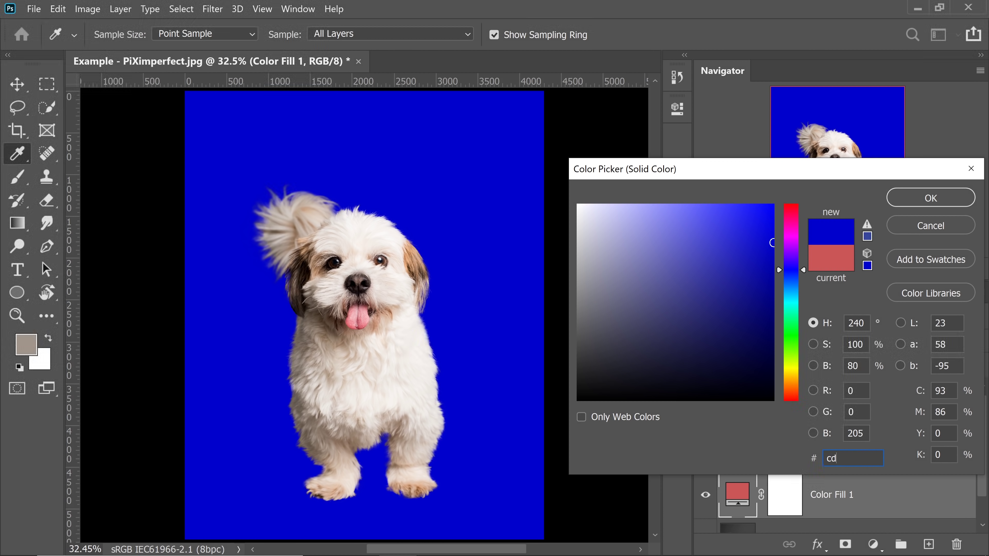
pyautogui.write('f')
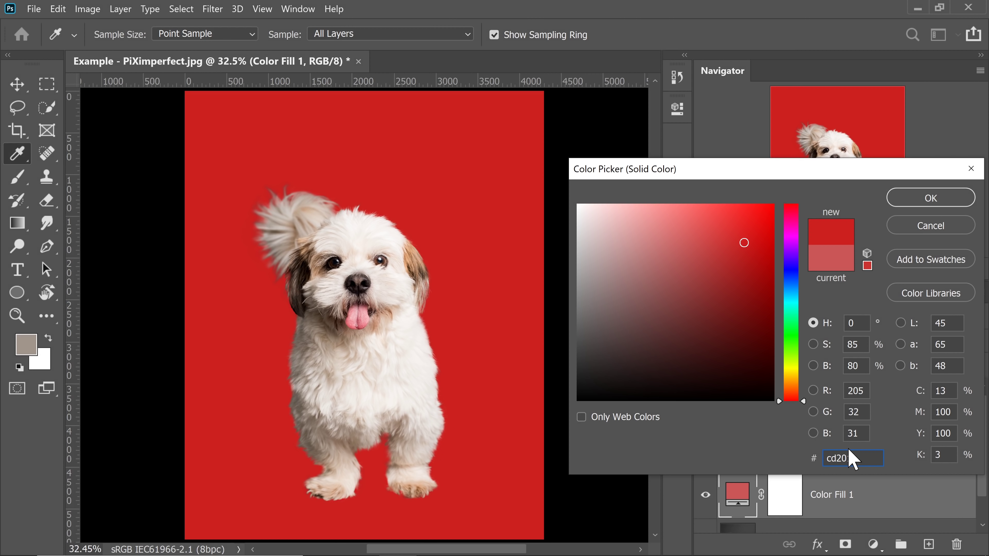
pyautogui.click(921, 200)
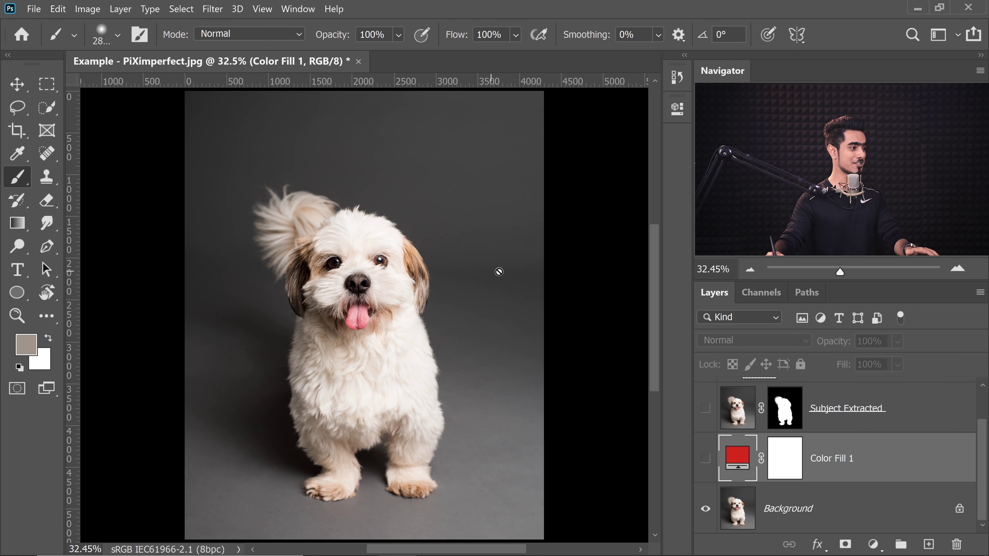
pyautogui.keyDown('alt'); pyautogui.click(706, 510); pyautogui.keyUp('alt')
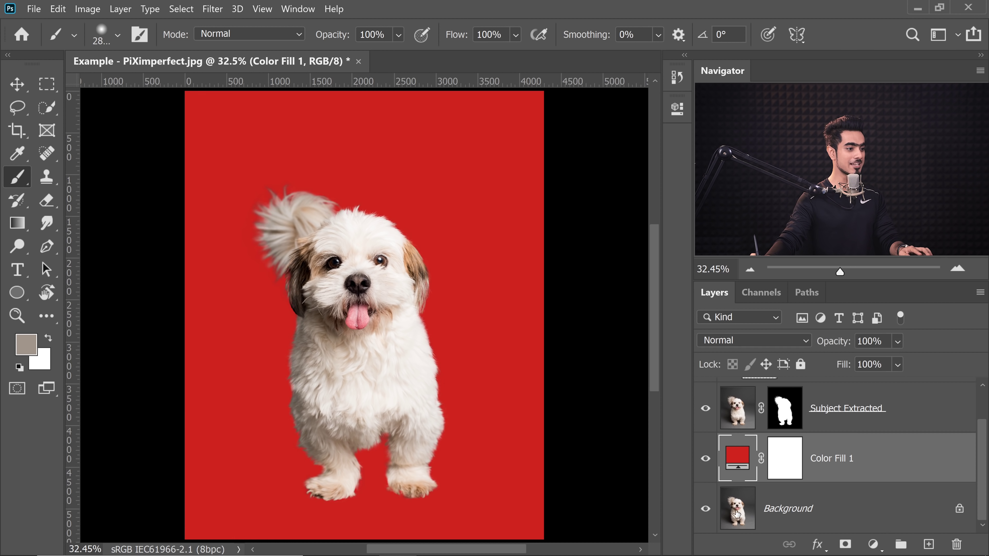
# Step: Duplicate the Background layer, name the copy Shadow, and place it directly above Color Fill 1
pyautogui.click(820, 514)
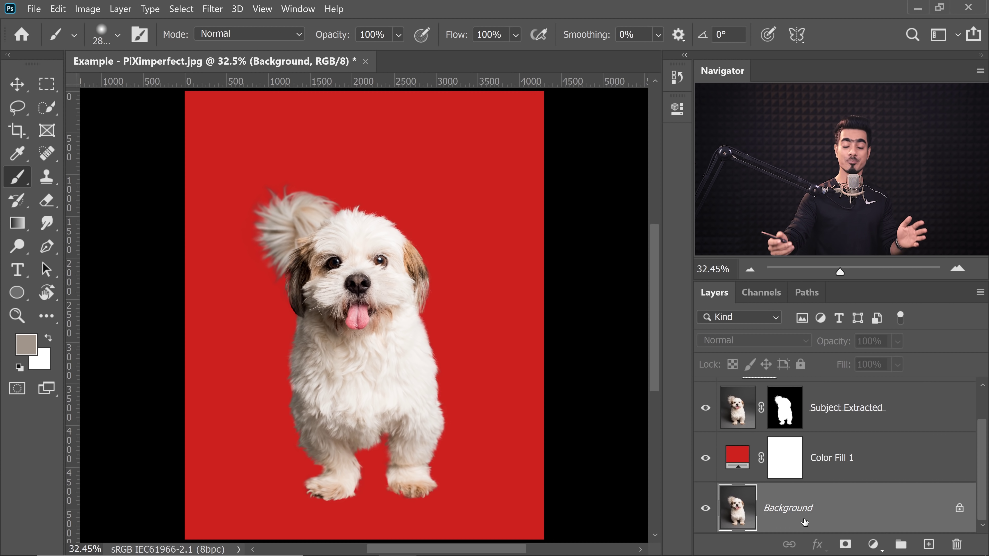
pyautogui.hotkey('ctrl', 'j')
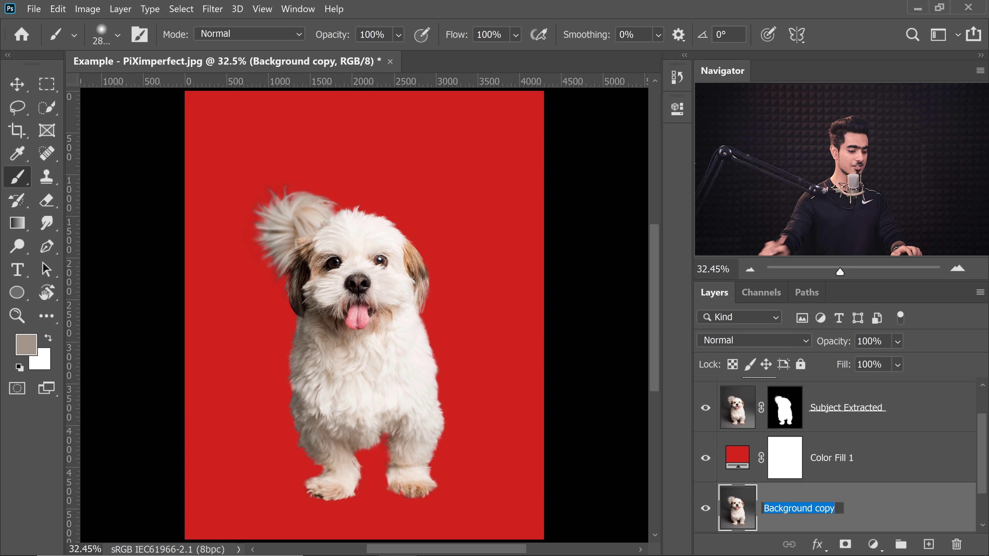
pyautogui.write('Shadow')
pyautogui.press('Return')
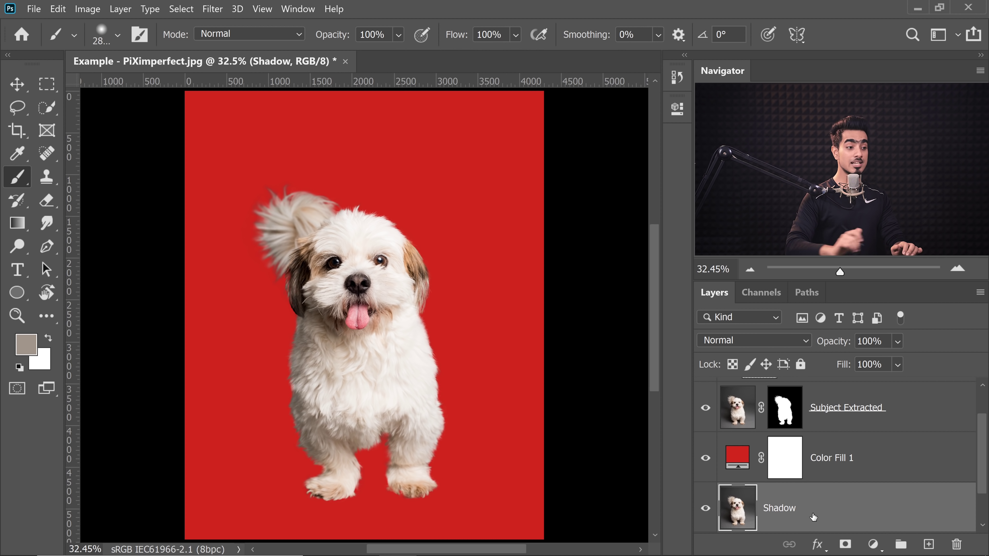
pyautogui.moveTo(837, 513); pyautogui.dragTo(834, 432)
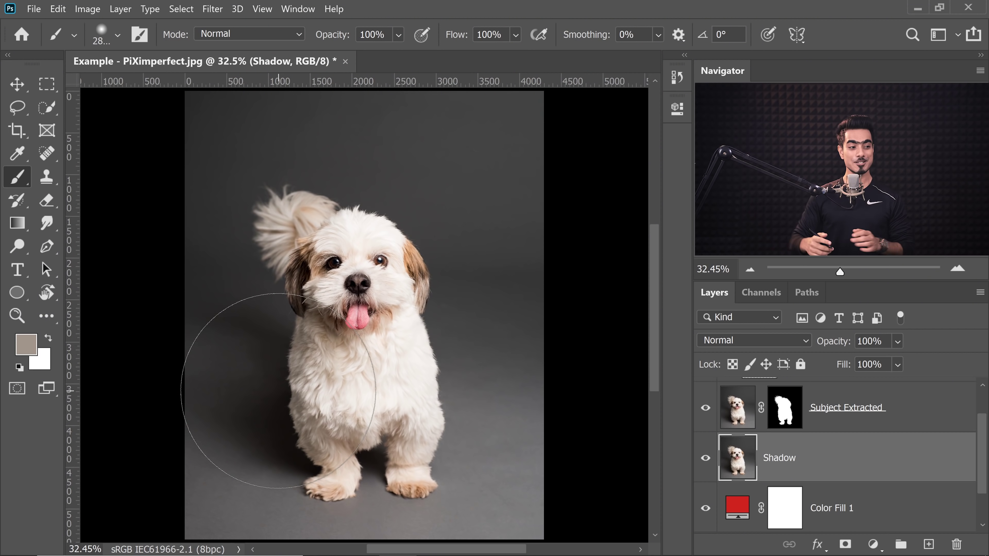
# Step: Set the Shadow layer's blend mode to Multiply and give it a black layer mask
pyautogui.click(740, 341)
pyautogui.click(712, 179)
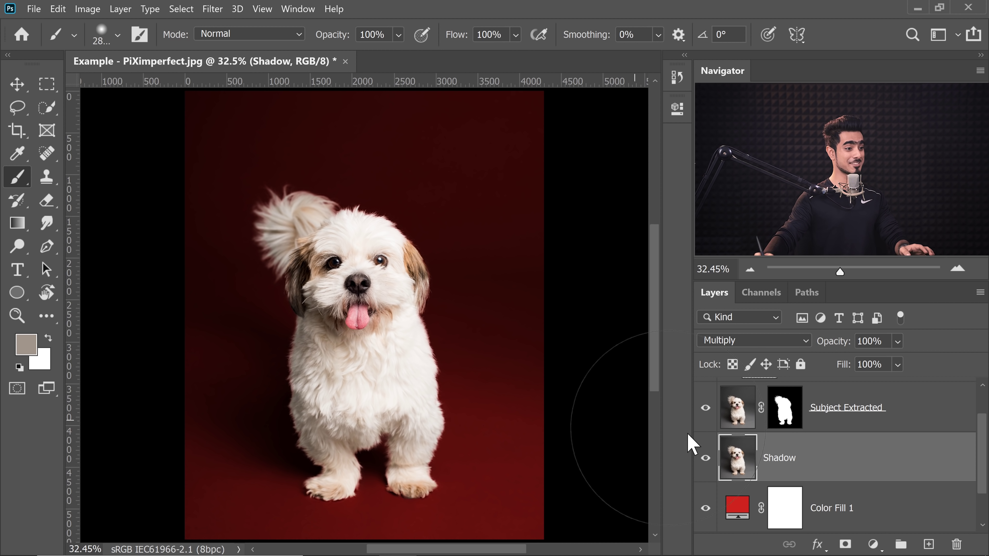
pyautogui.keyDown('alt'); pyautogui.click(845, 545); pyautogui.keyUp('alt')
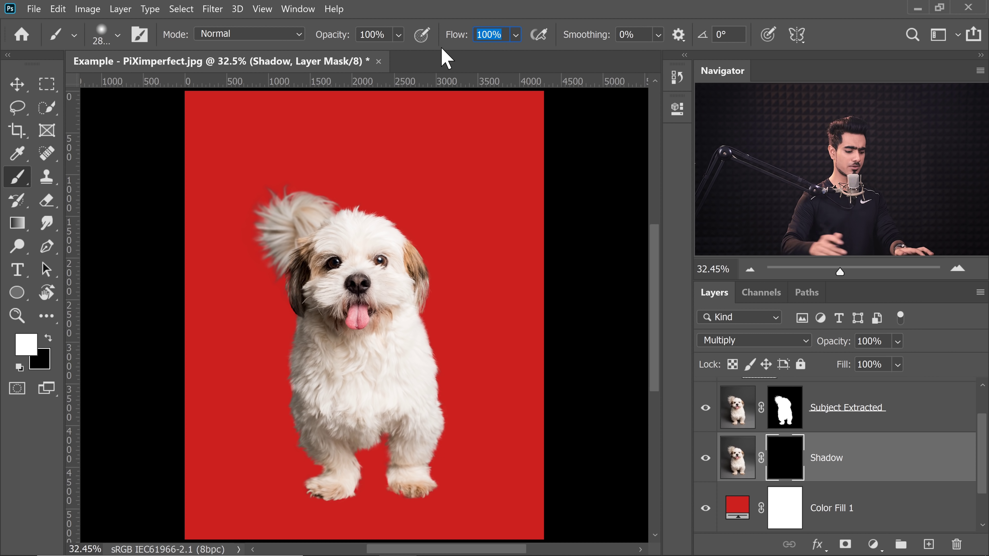
# Step: Paint white at 30% flow on the Shadow mask around the dog's feet and lower body to reveal the shadow
pyautogui.moveTo(436, 320); pyautogui.dragTo(458, 273)
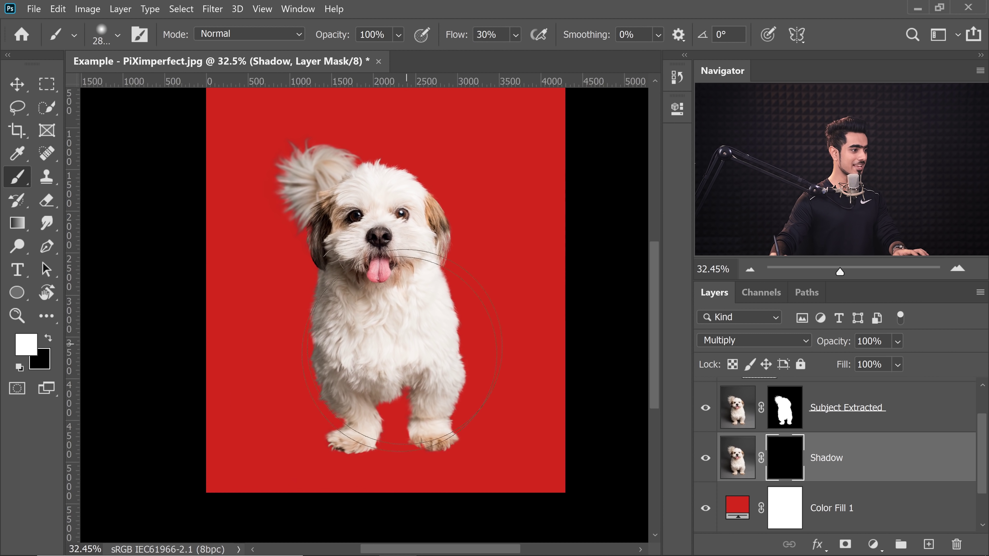
pyautogui.moveTo(372, 393); pyautogui.dragTo(276, 385)
pyautogui.moveTo(322, 413)
pyautogui.mouseDown()
pyautogui.moveTo(416, 413)
pyautogui.moveTo(375, 401)
pyautogui.moveTo(500, 385)
pyautogui.moveTo(296, 391)
pyautogui.moveTo(382, 373)
pyautogui.moveTo(289, 397)
pyautogui.moveTo(271, 391)
pyautogui.moveTo(494, 390)
pyautogui.moveTo(372, 396)
pyautogui.moveTo(280, 386)
pyautogui.moveTo(437, 395)
pyautogui.moveTo(536, 382)
pyautogui.moveTo(397, 378)
pyautogui.moveTo(221, 354)
pyautogui.moveTo(476, 382)
pyautogui.moveTo(250, 388)
pyautogui.moveTo(484, 380)
pyautogui.moveTo(227, 365)
pyautogui.moveTo(438, 355)
pyautogui.moveTo(228, 330)
pyautogui.moveTo(520, 322)
pyautogui.moveTo(237, 304)
pyautogui.moveTo(555, 307)
pyautogui.moveTo(303, 301)
pyautogui.moveTo(350, 310)
pyautogui.moveTo(333, 334)
pyautogui.moveTo(343, 342)
pyautogui.moveTo(190, 354)
pyautogui.moveTo(445, 364)
pyautogui.moveTo(472, 392)
pyautogui.moveTo(310, 382)
pyautogui.moveTo(363, 392)
pyautogui.moveTo(444, 380)
pyautogui.moveTo(319, 369)
pyautogui.moveTo(579, 269)
pyautogui.mouseUp()
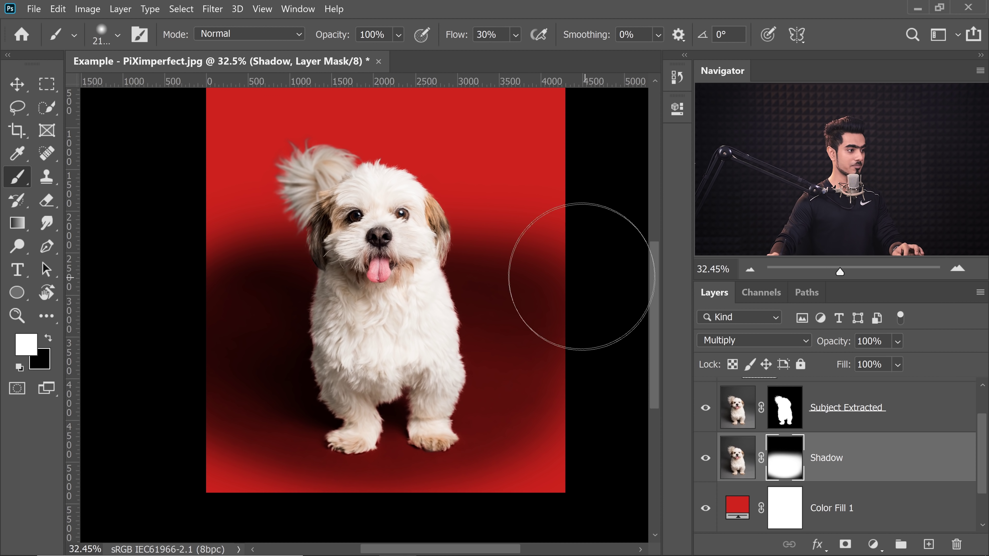
# Step: Paint black at 10% flow on the Shadow mask to soften the shadow's upper and outer edges around the dog
pyautogui.press('x')
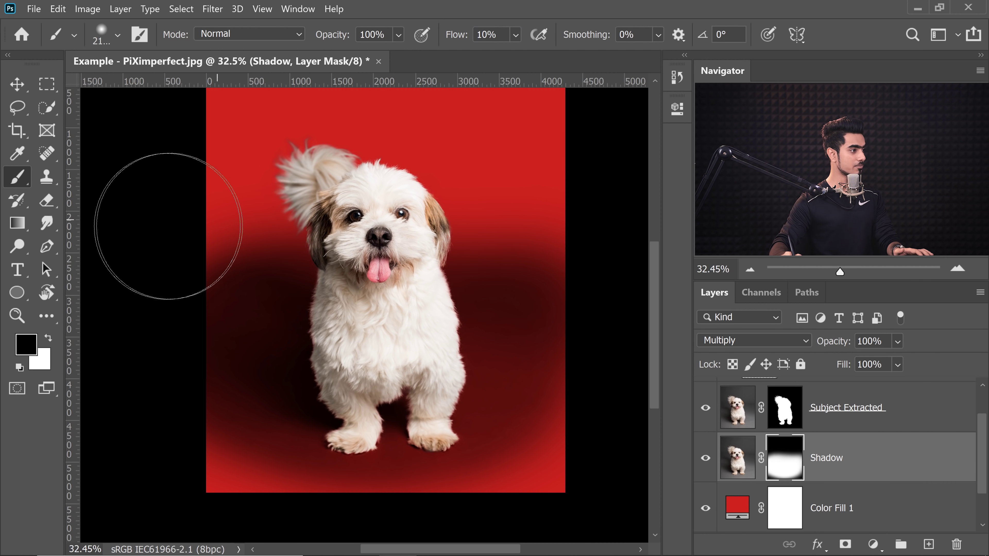
pyautogui.moveTo(165, 230)
pyautogui.mouseDown()
pyautogui.moveTo(420, 237)
pyautogui.moveTo(566, 218)
pyautogui.mouseUp()
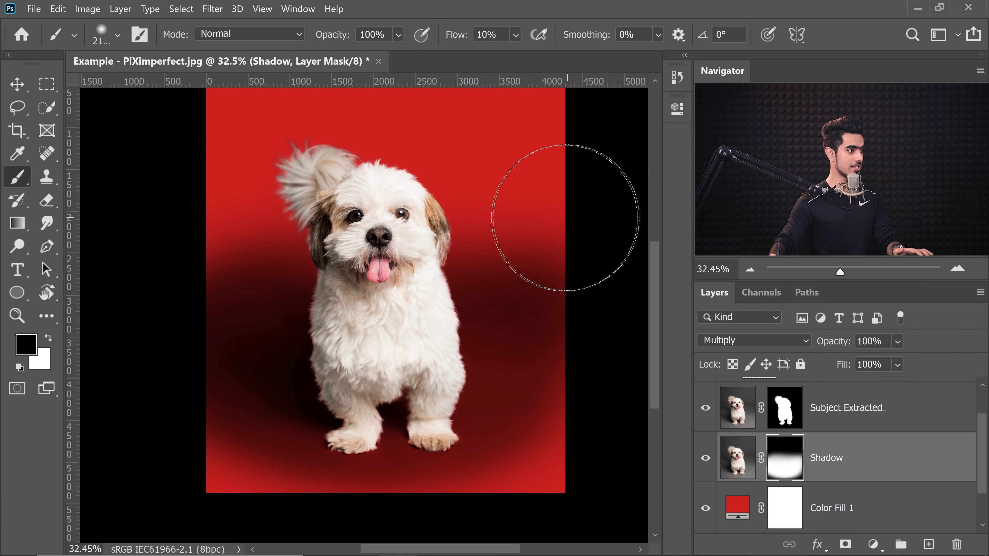
pyautogui.moveTo(334, 206); pyautogui.dragTo(466, 220)
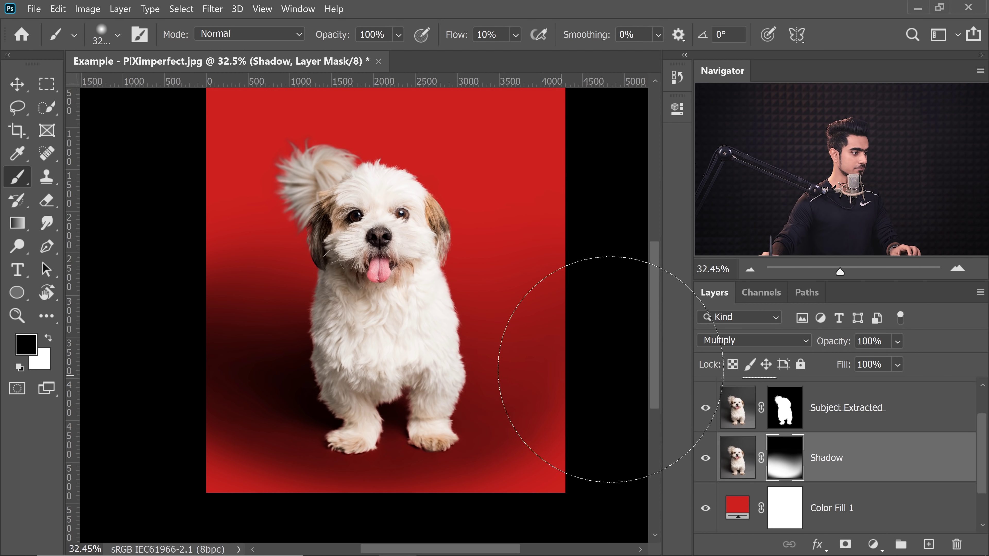
pyautogui.scroll(-3, 475, 409)
pyautogui.scroll(-3, 474, 409)
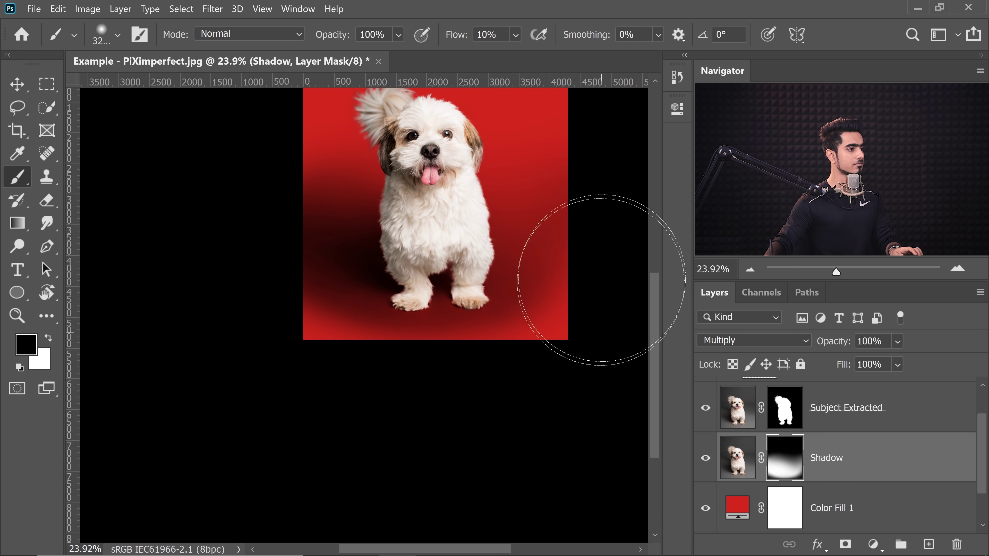
pyautogui.scroll(3, 481, 233)
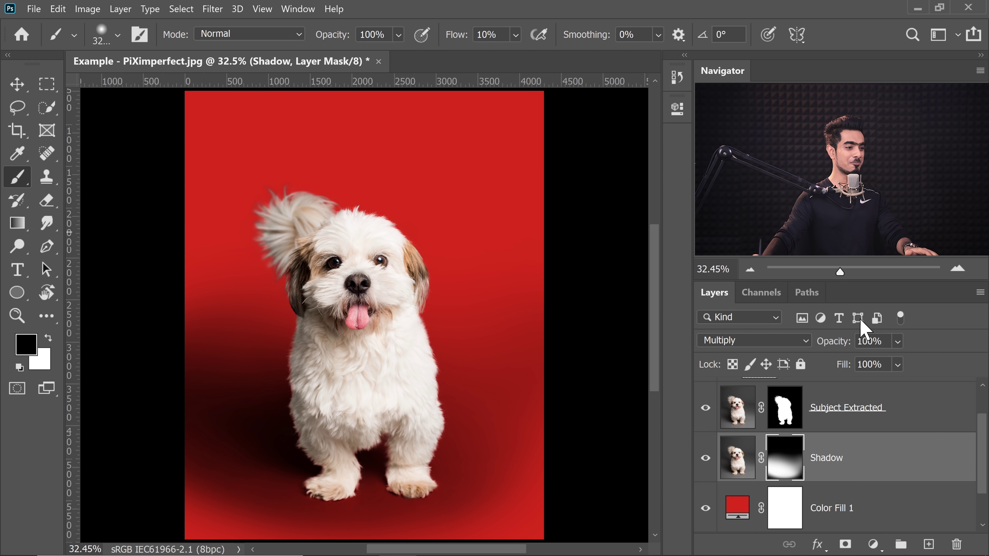
# Step: Add a Curves adjustment layer above the Shadow layer and clip it to that layer
pyautogui.click(874, 545)
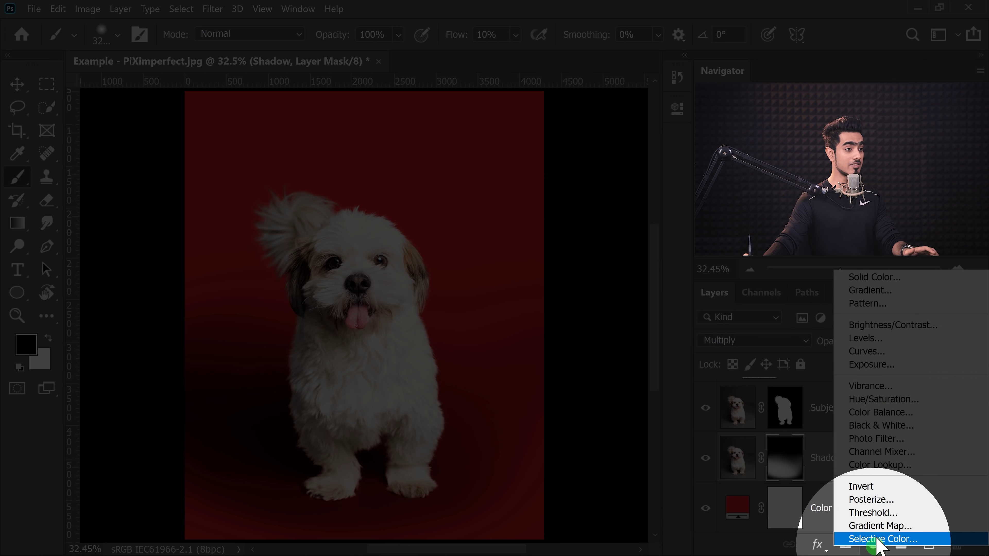
pyautogui.click(875, 348)
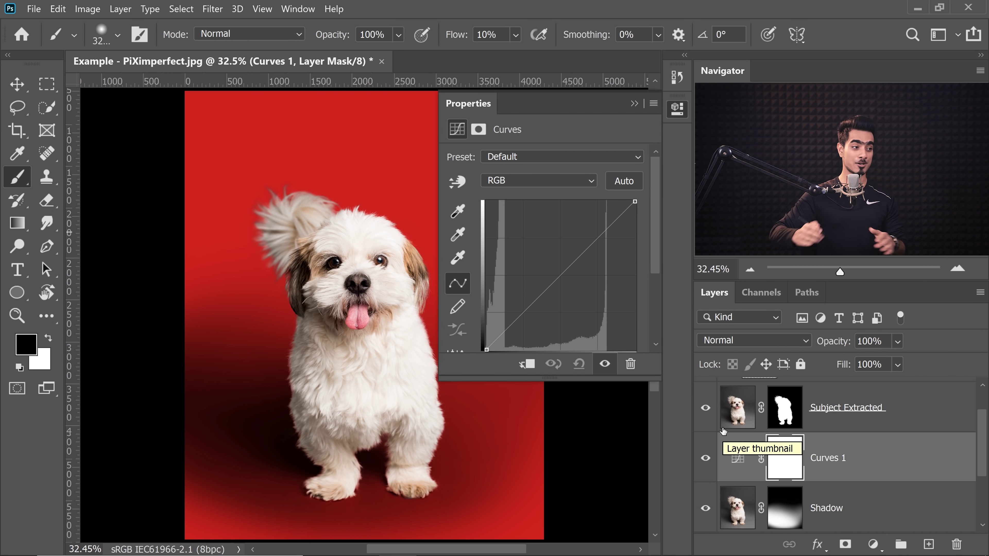
pyautogui.moveTo(654, 280); pyautogui.dragTo(656, 319)
pyautogui.click(528, 363)
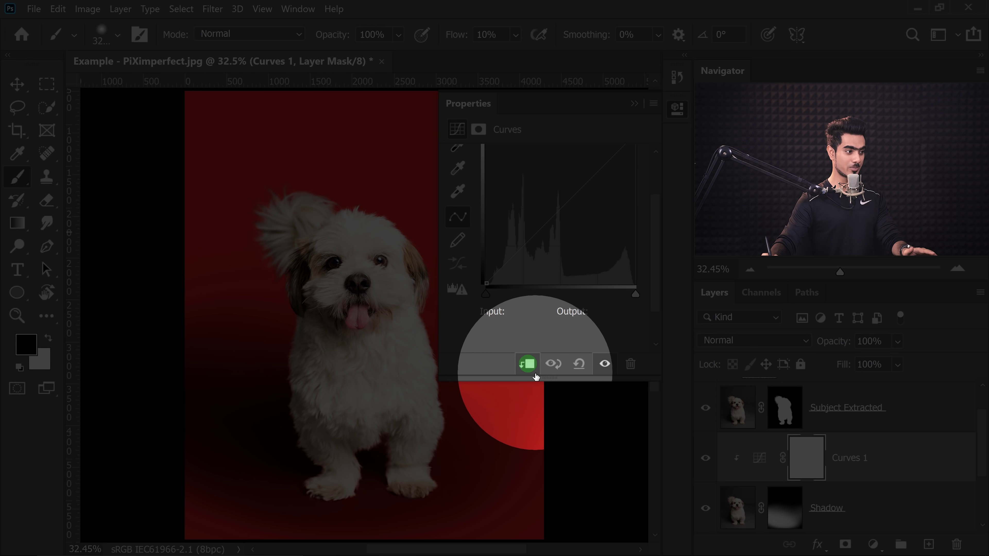
# Step: Move the Curves white point to input 175 with output 255, and compare the shadow with the adjustment off and on
pyautogui.moveTo(658, 286); pyautogui.dragTo(651, 281)
pyautogui.moveTo(368, 309); pyautogui.dragTo(350, 300)
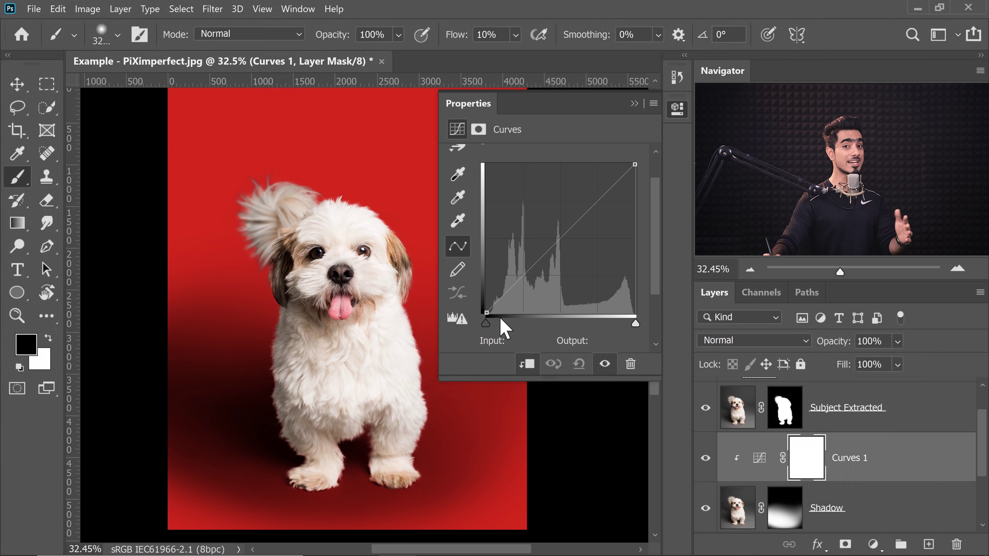
pyautogui.moveTo(371, 482); pyautogui.dragTo(315, 399)
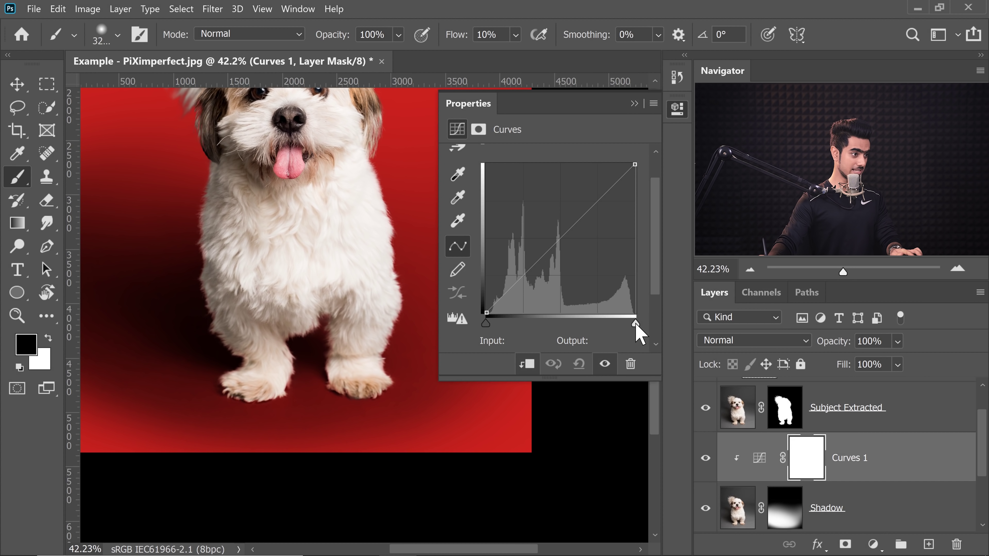
pyautogui.moveTo(635, 326); pyautogui.dragTo(589, 323)
pyautogui.moveTo(306, 296); pyautogui.dragTo(279, 298)
pyautogui.moveTo(280, 298); pyautogui.dragTo(269, 354)
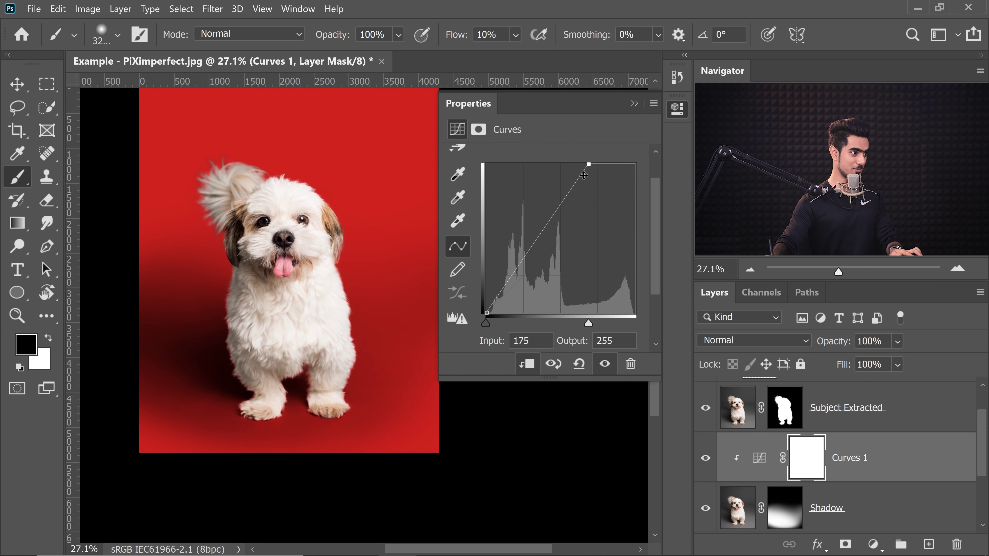
pyautogui.click(635, 103)
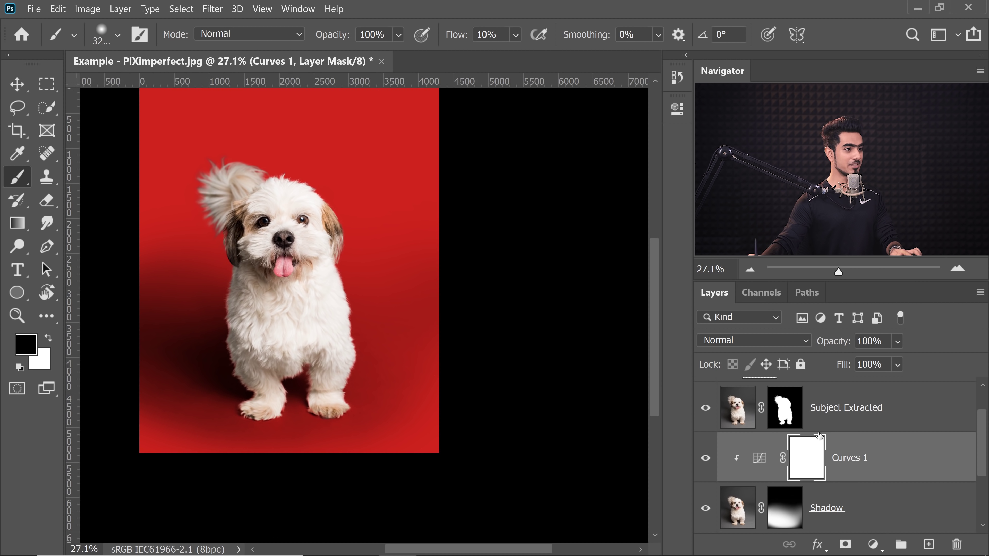
pyautogui.click(704, 460)
pyautogui.click(704, 459)
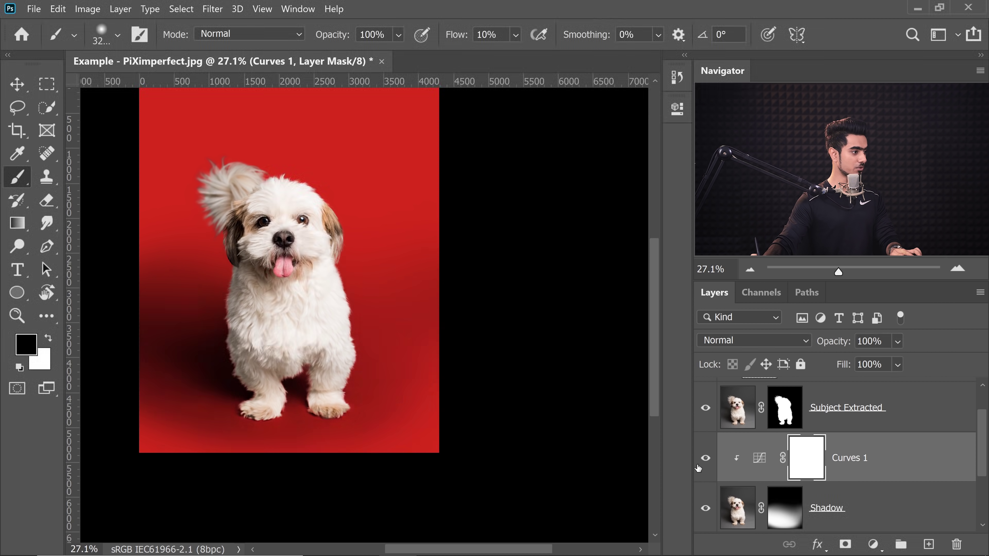
# Step: Paint black at 10% flow on the Shadow mask around and below the dog's feet to soften the shadow there
pyautogui.scroll(5, 353, 410)
pyautogui.scroll(-3, 334, 442)
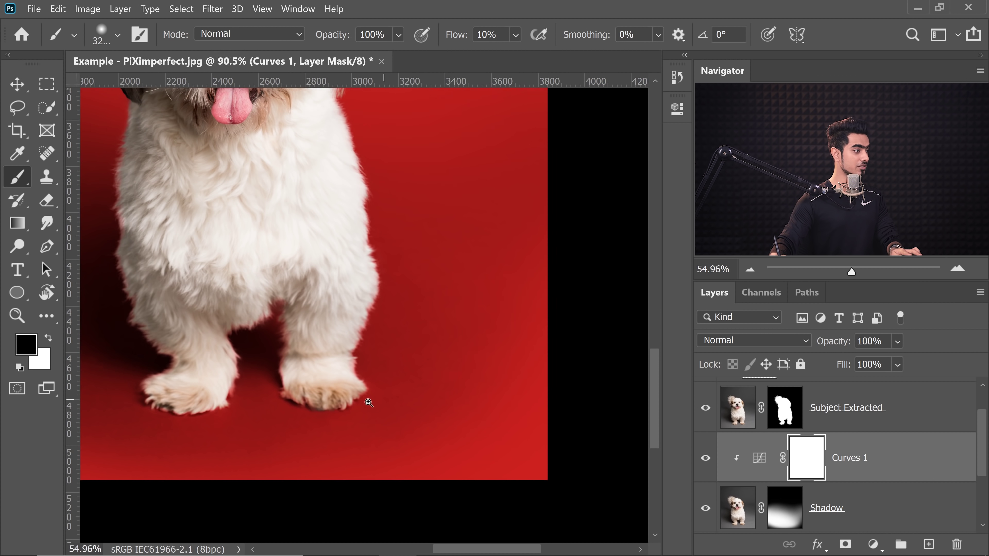
pyautogui.moveTo(362, 405); pyautogui.dragTo(508, 405)
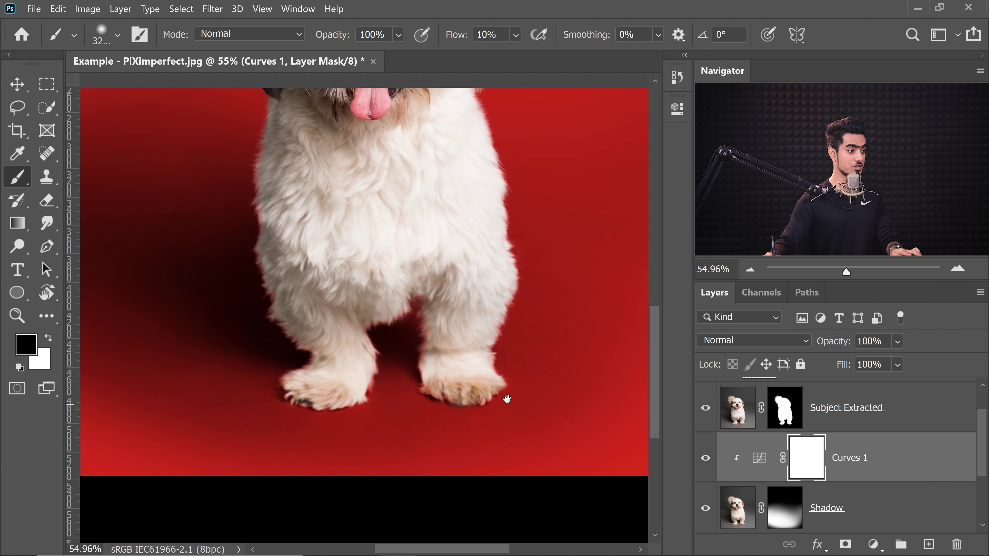
pyautogui.click(785, 522)
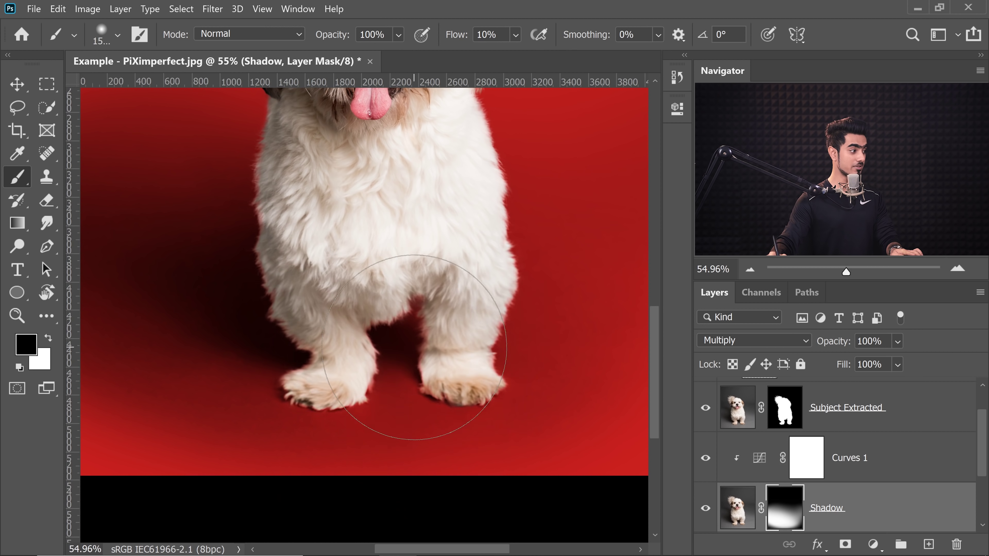
pyautogui.moveTo(414, 348); pyautogui.dragTo(328, 347)
pyautogui.moveTo(467, 412); pyautogui.dragTo(407, 343)
pyautogui.scroll(3, 405, 351)
pyautogui.moveTo(374, 388); pyautogui.dragTo(327, 392)
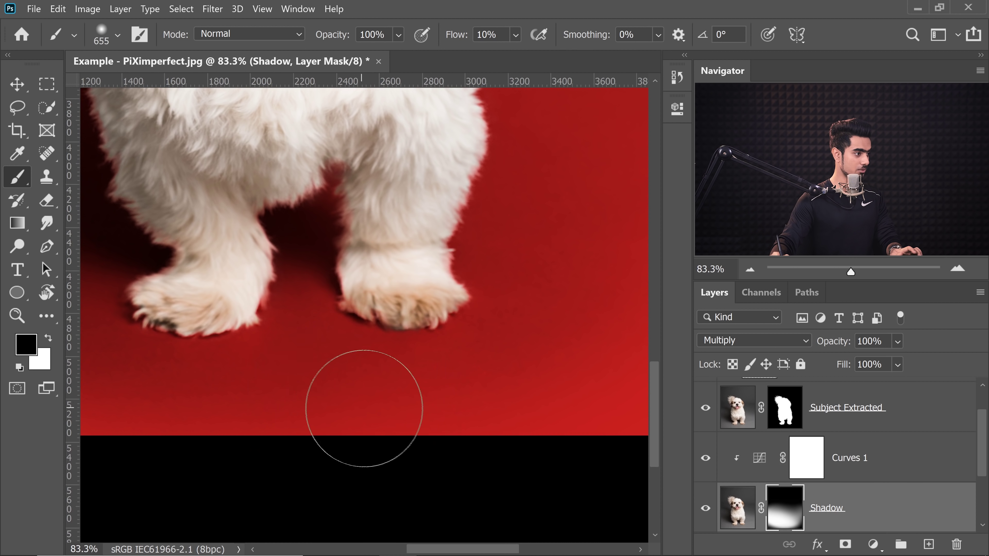
pyautogui.moveTo(433, 407)
pyautogui.mouseDown()
pyautogui.moveTo(446, 409)
pyautogui.moveTo(323, 459)
pyautogui.moveTo(451, 405)
pyautogui.mouseUp()
pyautogui.moveTo(229, 400); pyautogui.dragTo(391, 438)
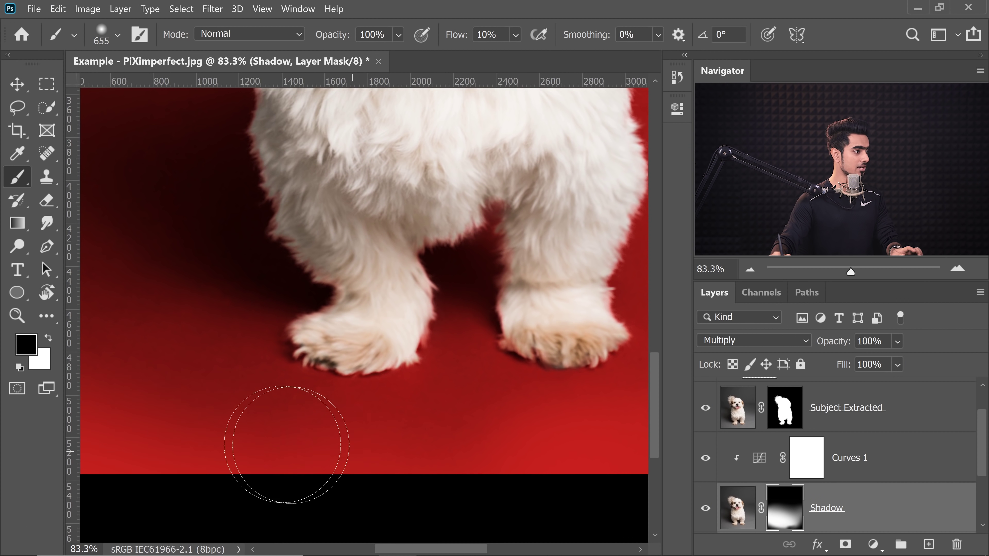
pyautogui.scroll(-5, 308, 506)
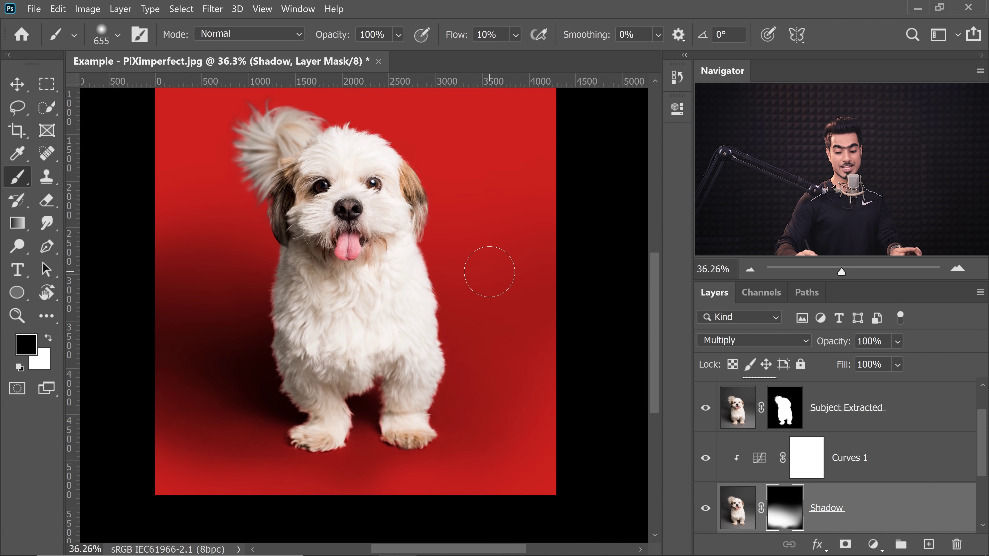
pyautogui.scroll(-1, 489, 272)
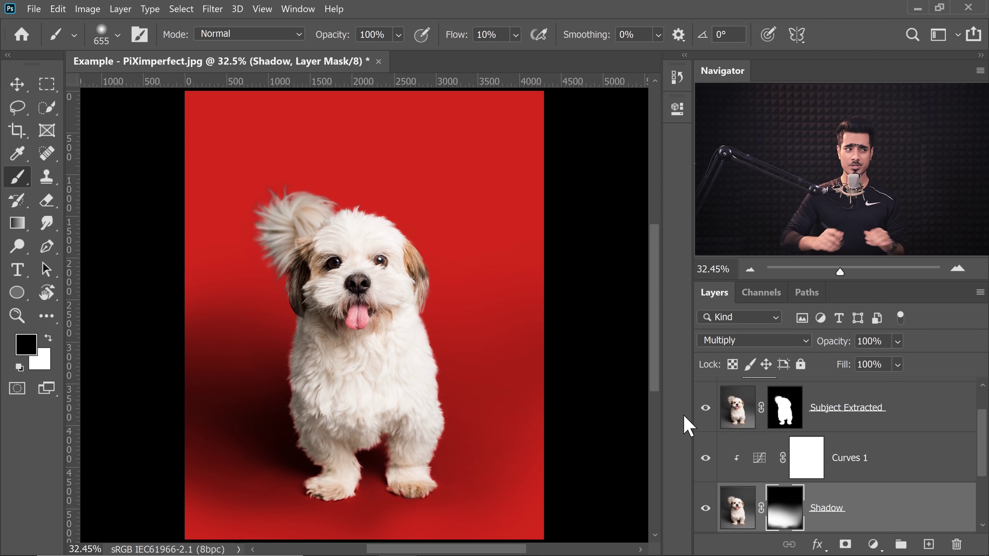
# Step: Examine the fringing along the dog's lower fur edges, hiding and reshowing the Subject Extracted layer to inspect the shadow beneath
pyautogui.moveTo(302, 432)
pyautogui.mouseDown()
pyautogui.moveTo(327, 428)
pyautogui.moveTo(359, 441)
pyautogui.mouseUp()
pyautogui.moveTo(360, 443); pyautogui.dragTo(337, 250)
pyautogui.moveTo(330, 312); pyautogui.dragTo(204, 308)
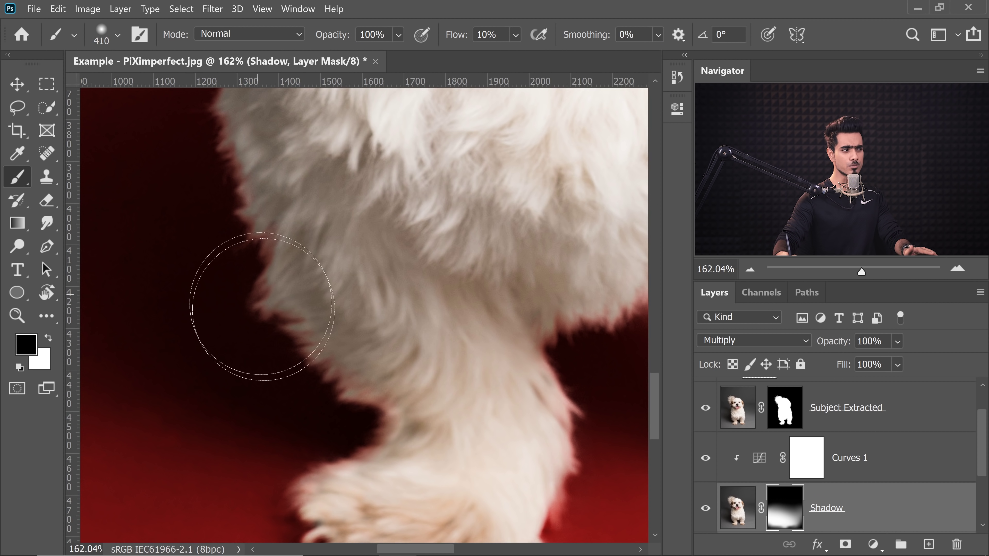
pyautogui.moveTo(466, 348); pyautogui.dragTo(299, 386)
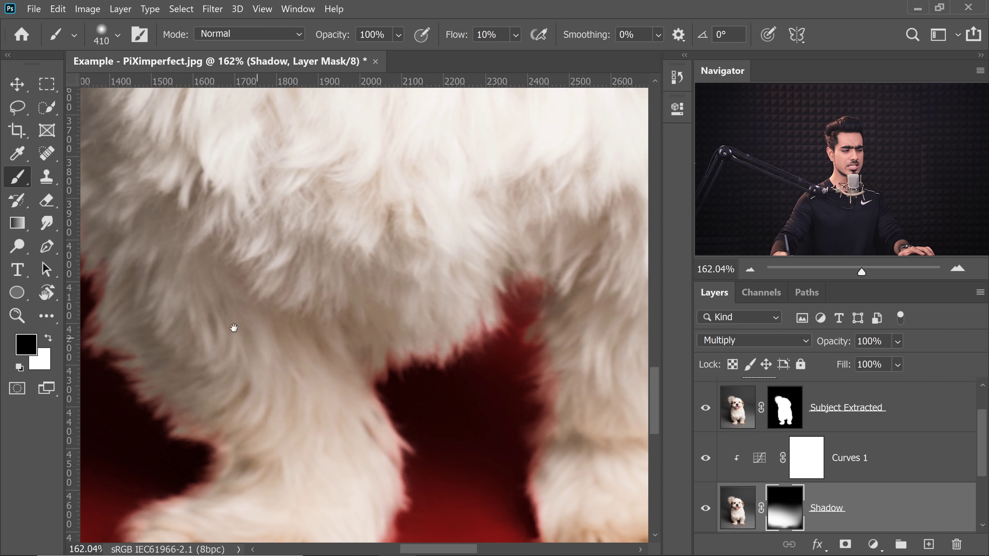
pyautogui.moveTo(185, 287); pyautogui.dragTo(434, 422)
pyautogui.moveTo(372, 400); pyautogui.dragTo(402, 330)
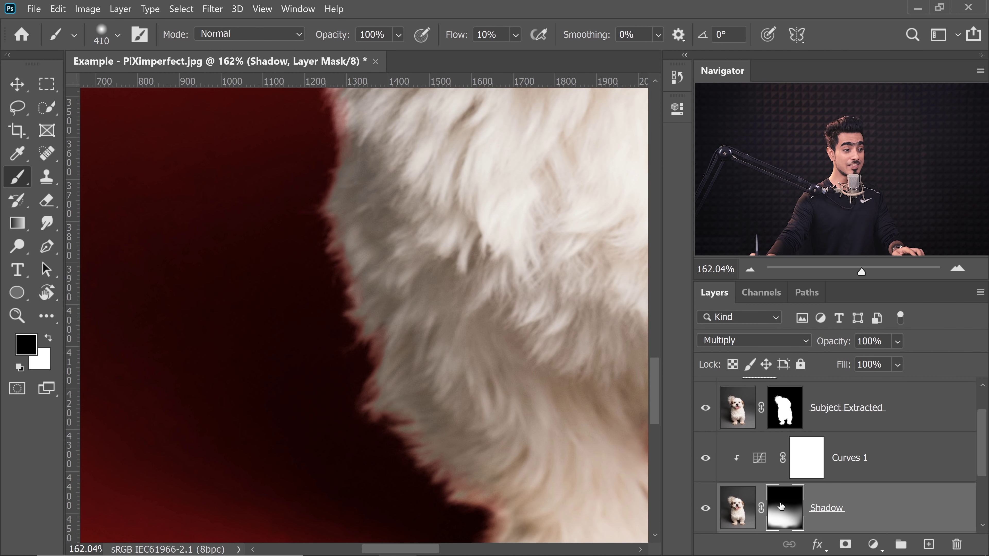
pyautogui.click(704, 409)
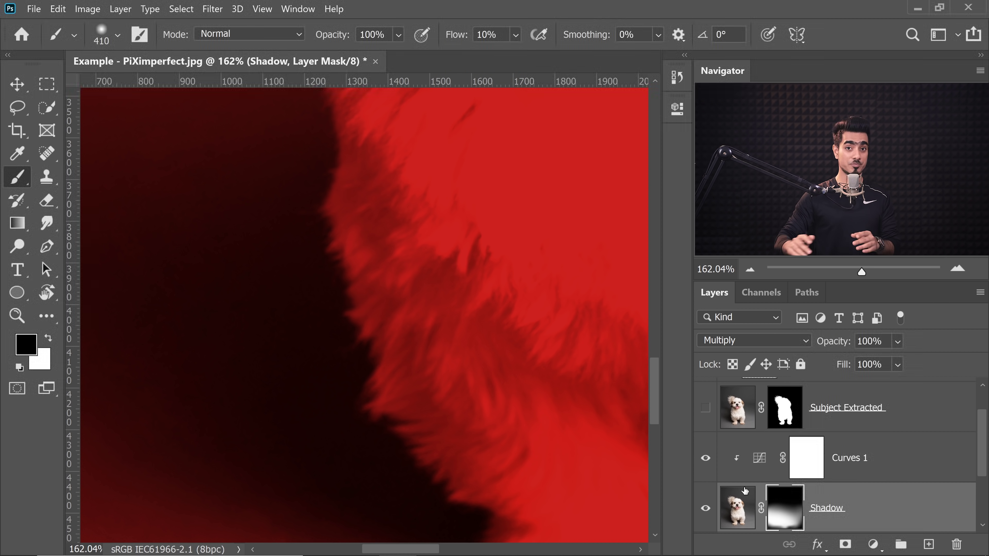
pyautogui.moveTo(484, 321)
pyautogui.mouseDown()
pyautogui.moveTo(416, 176)
pyautogui.moveTo(393, 196)
pyautogui.moveTo(448, 339)
pyautogui.moveTo(452, 451)
pyautogui.moveTo(395, 418)
pyautogui.mouseUp()
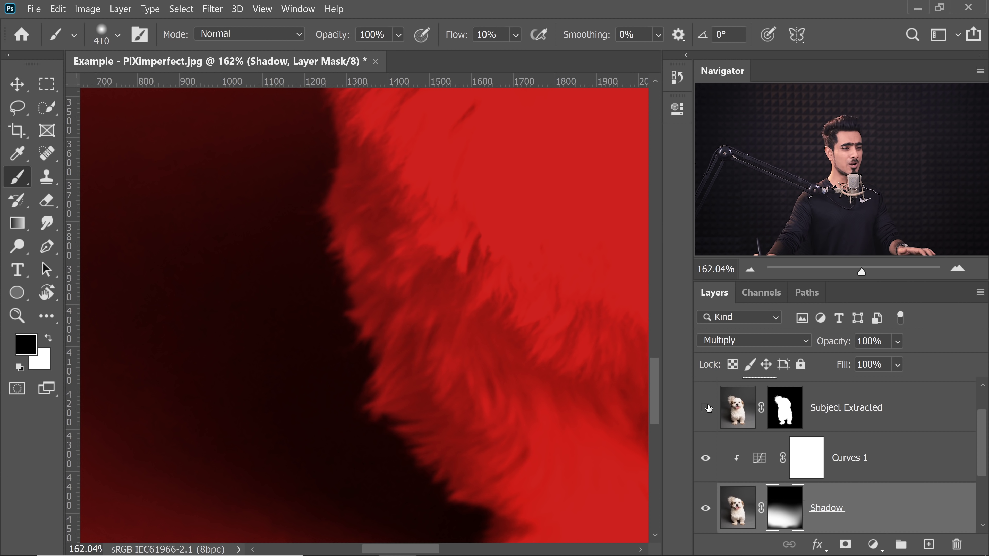
pyautogui.click(706, 408)
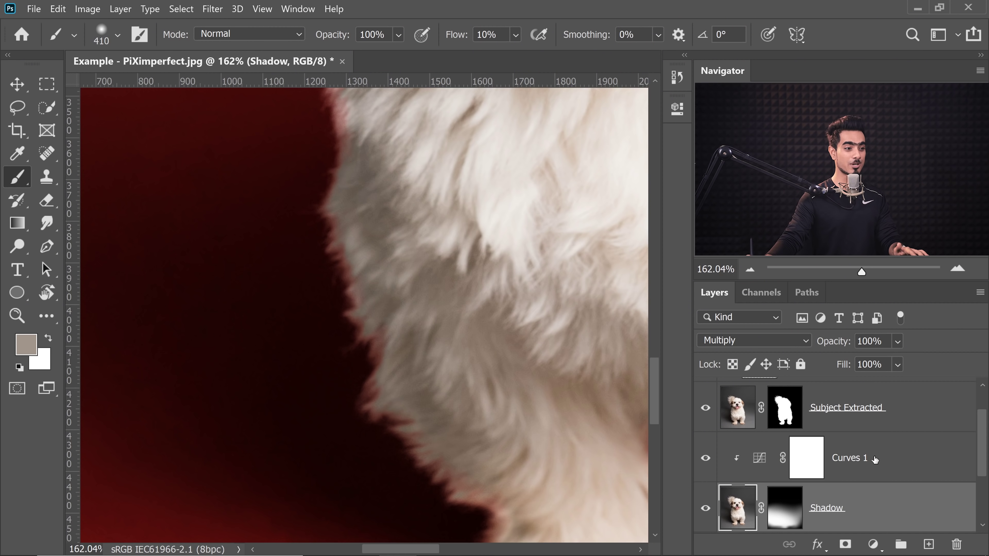
# Step: Create a new layer directly above Curves 1 and name it Shadow 2
pyautogui.click(875, 459)
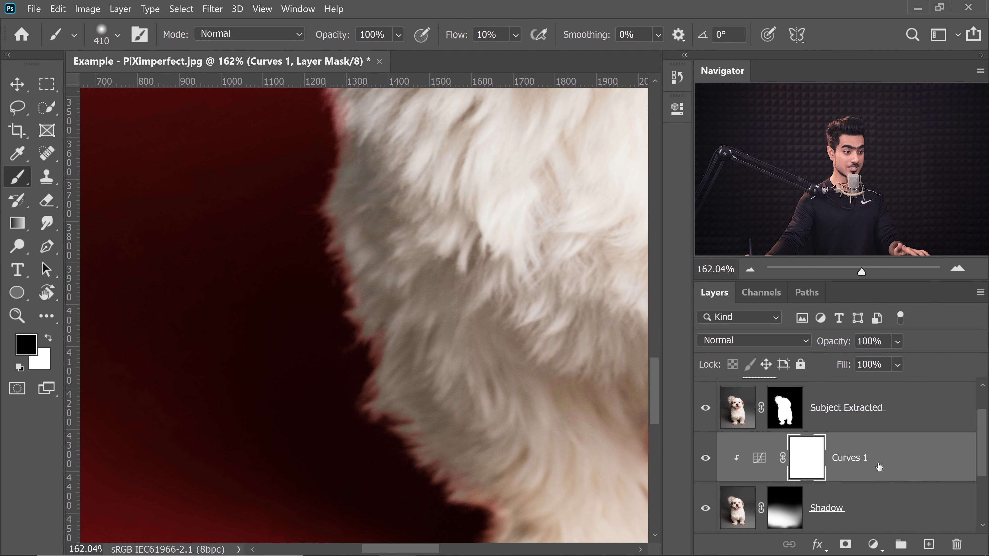
pyautogui.click(929, 546)
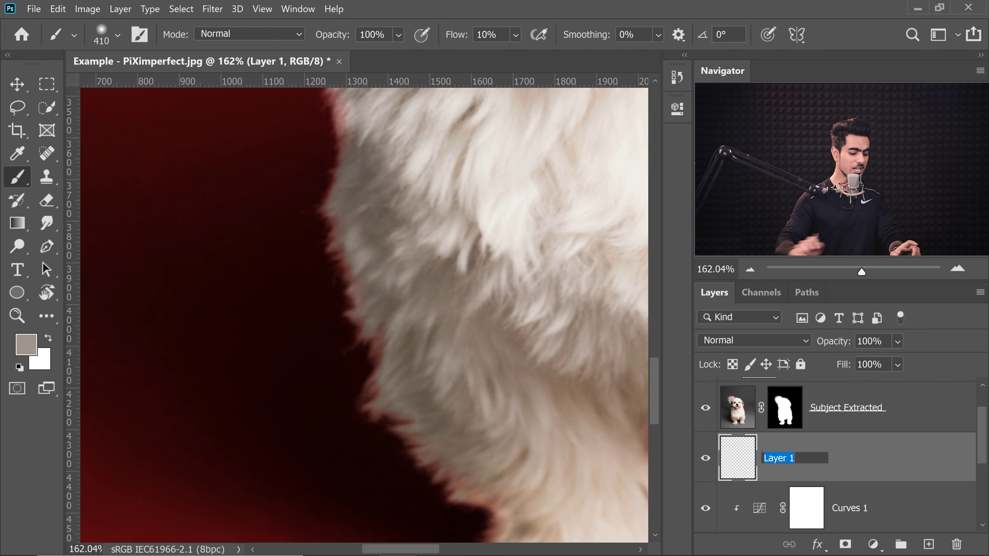
pyautogui.write('Shadow')
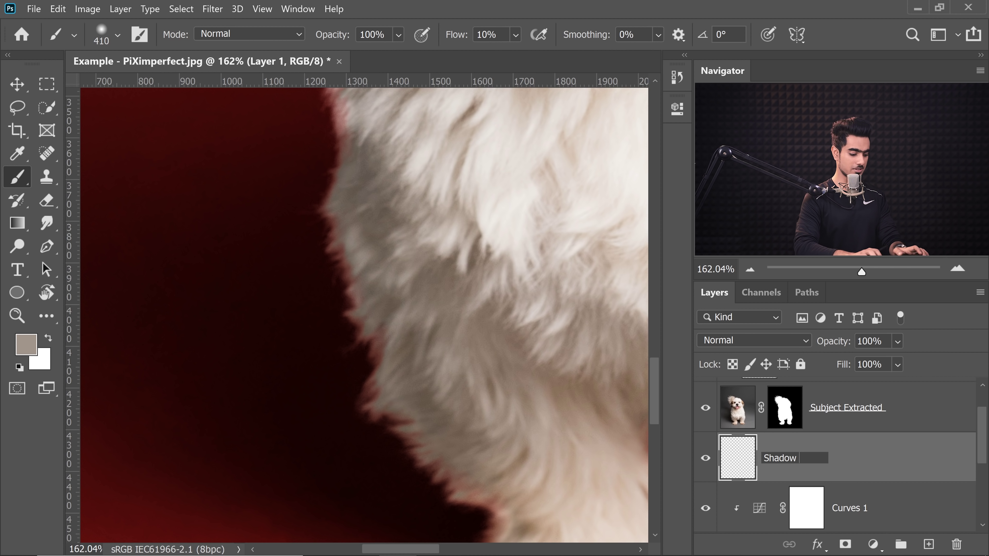
pyautogui.write(' 2')
pyautogui.press('Return')
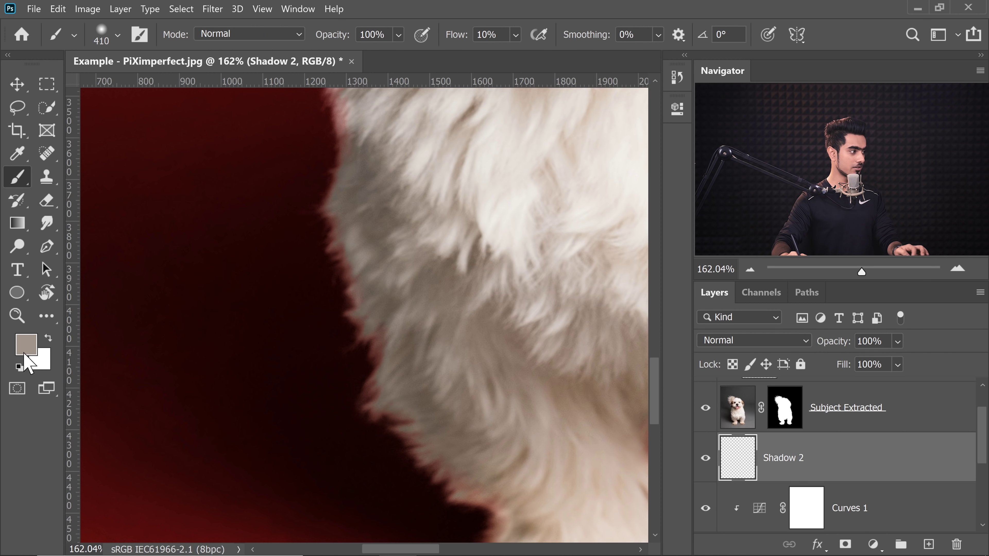
# Step: Paint black at 10% flow on Shadow 2 along the fur edge on the shadowed side of the dog's body
pyautogui.press('d')
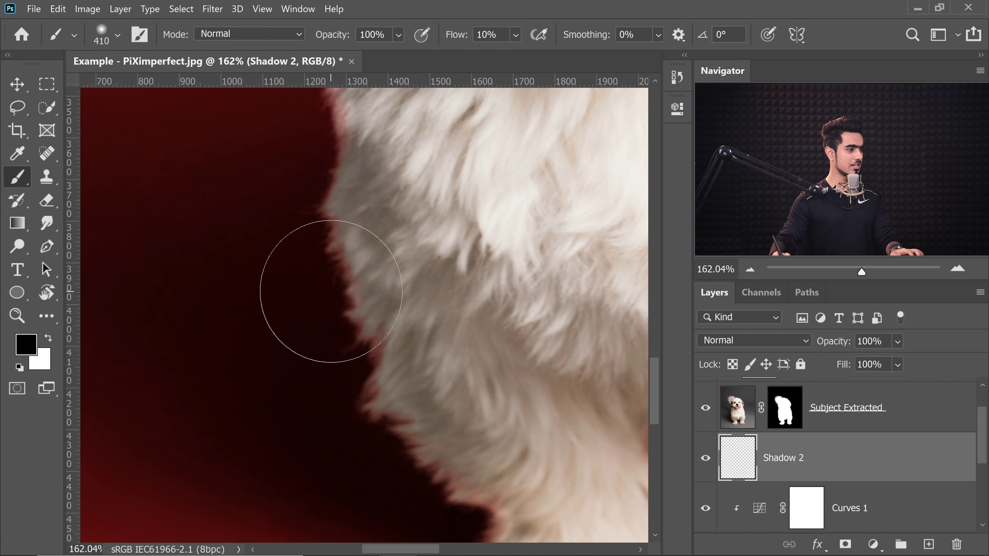
pyautogui.moveTo(404, 324); pyautogui.dragTo(335, 332)
pyautogui.moveTo(383, 337)
pyautogui.mouseDown()
pyautogui.moveTo(377, 306)
pyautogui.moveTo(391, 304)
pyautogui.mouseUp()
pyautogui.moveTo(403, 313)
pyautogui.mouseDown()
pyautogui.moveTo(347, 314)
pyautogui.moveTo(357, 316)
pyautogui.mouseUp()
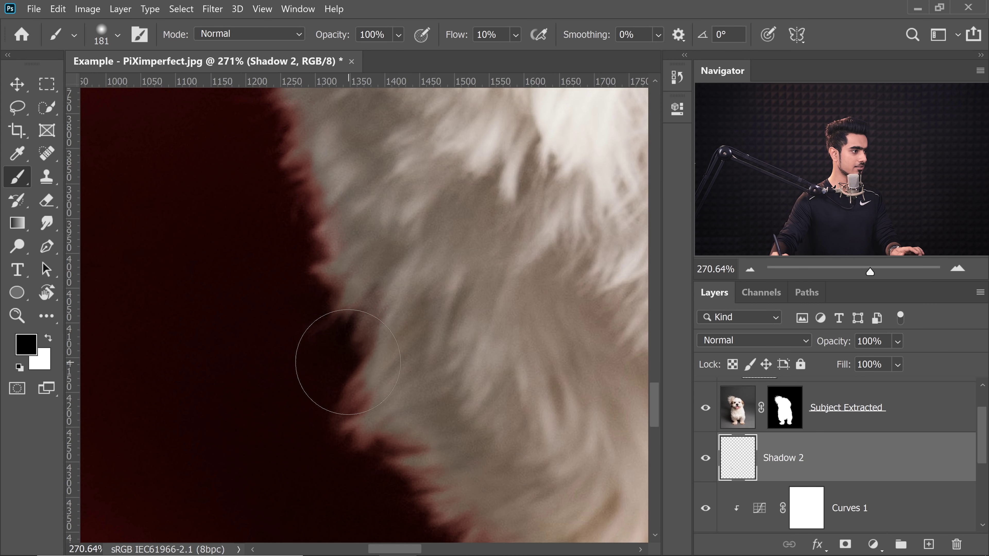
pyautogui.scroll(-3, 357, 294)
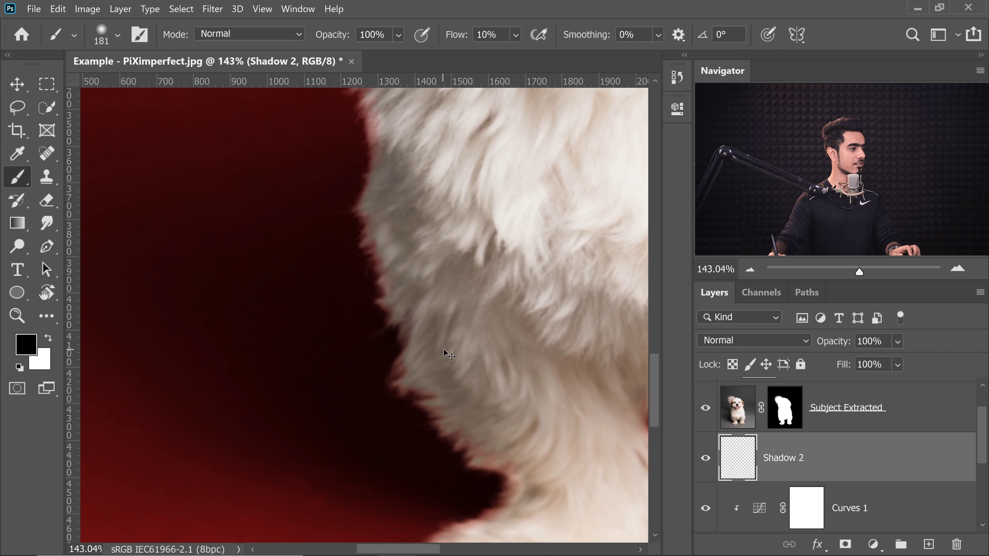
pyautogui.keyDown('alt'); pyautogui.rightClick(353, 321); pyautogui.keyUp('alt')
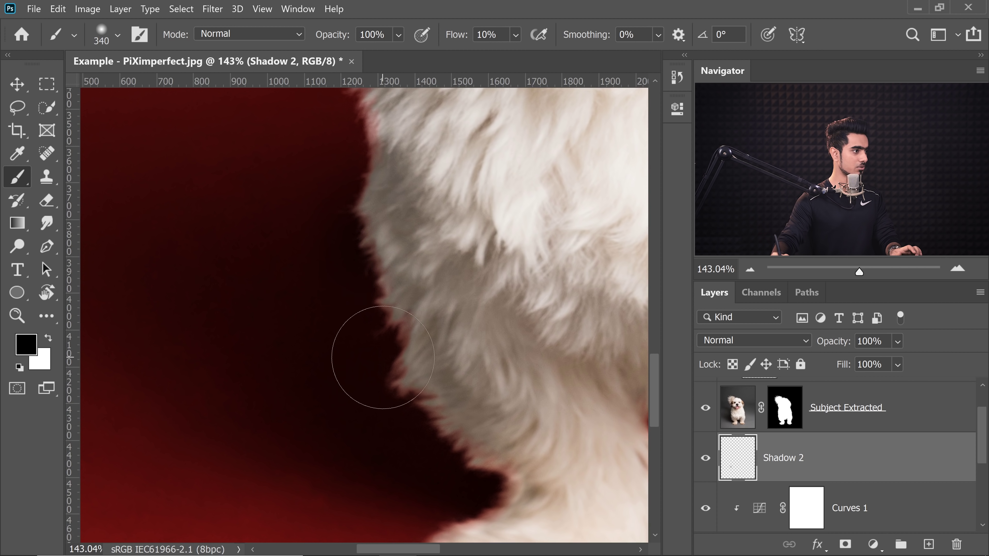
pyautogui.keyDown('alt'); pyautogui.rightClick(352, 346); pyautogui.keyUp('alt')
pyautogui.moveTo(375, 312)
pyautogui.mouseDown()
pyautogui.moveTo(397, 396)
pyautogui.moveTo(360, 342)
pyautogui.mouseUp()
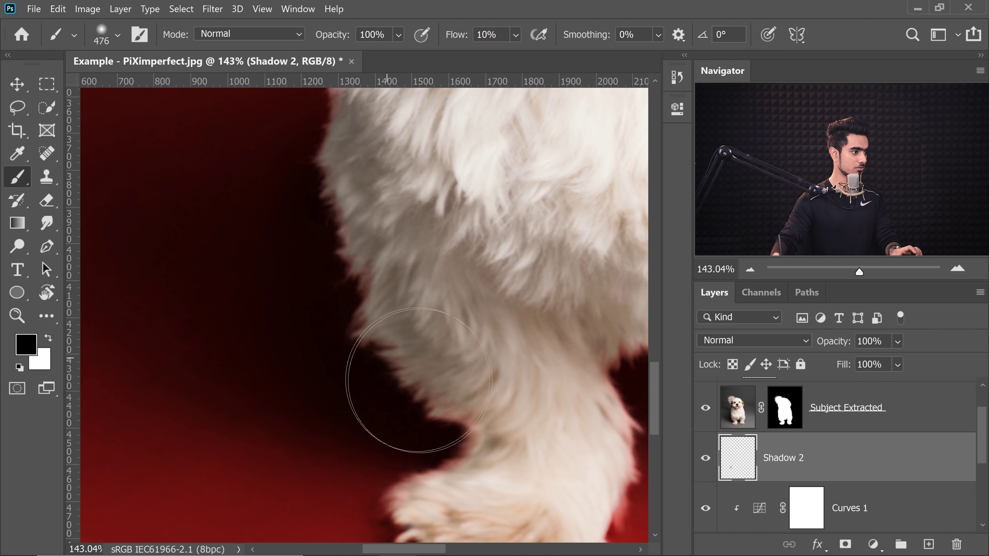
# Step: Extend the black painting on Shadow 2 around the legs and lower body, and deepen the adjacent shadow with larger soft strokes
pyautogui.moveTo(419, 380); pyautogui.dragTo(338, 275)
pyautogui.scroll(3, 387, 324)
pyautogui.keyDown('alt'); pyautogui.rightClick(389, 314); pyautogui.keyUp('alt')
pyautogui.moveTo(545, 218); pyautogui.dragTo(250, 374)
pyautogui.keyDown('alt'); pyautogui.rightClick(369, 312); pyautogui.keyUp('alt')
pyautogui.moveTo(545, 321)
pyautogui.mouseDown()
pyautogui.moveTo(406, 350)
pyautogui.moveTo(339, 132)
pyautogui.mouseUp()
pyautogui.keyDown('alt'); pyautogui.rightClick(338, 298); pyautogui.keyUp('alt')
pyautogui.moveTo(368, 425); pyautogui.dragTo(471, 421)
pyautogui.moveTo(459, 413); pyautogui.dragTo(351, 335)
pyautogui.moveTo(463, 339); pyautogui.dragTo(405, 339)
pyautogui.moveTo(218, 335)
pyautogui.mouseDown()
pyautogui.moveTo(263, 234)
pyautogui.moveTo(308, 249)
pyautogui.mouseUp()
pyautogui.keyDown('alt'); pyautogui.rightClick(263, 359); pyautogui.keyUp('alt')
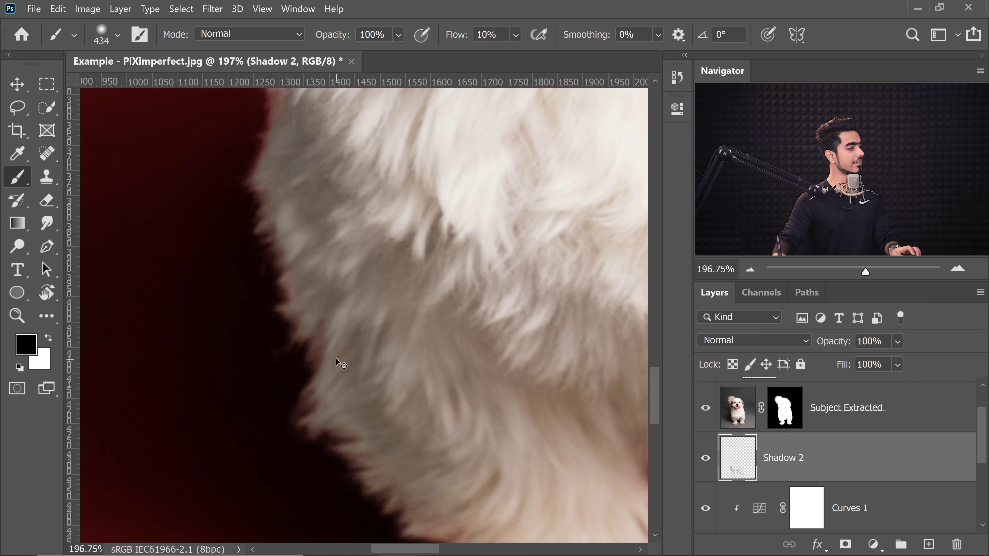
pyautogui.scroll(-5, 331, 375)
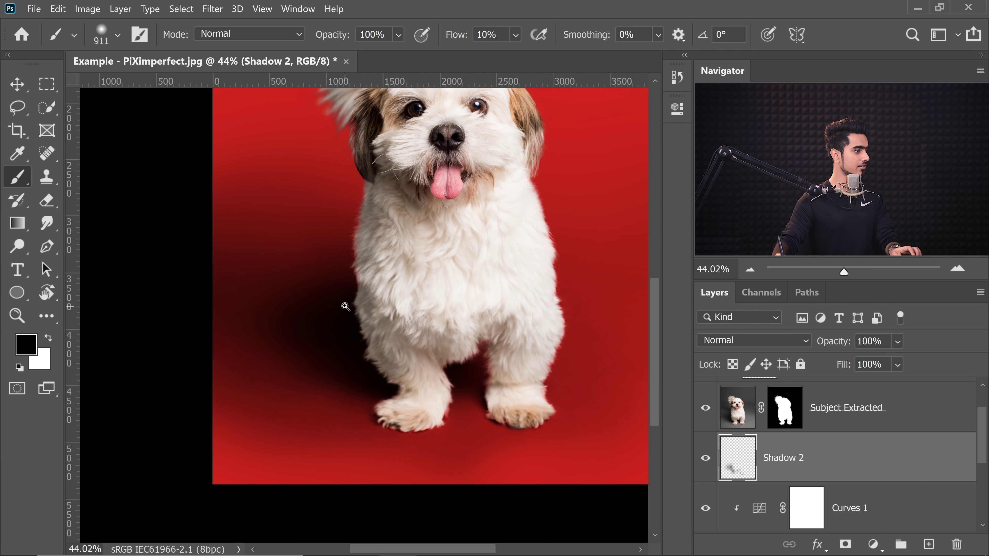
pyautogui.scroll(2, 345, 306)
pyautogui.keyDown('alt'); pyautogui.rightClick(293, 294); pyautogui.keyUp('alt')
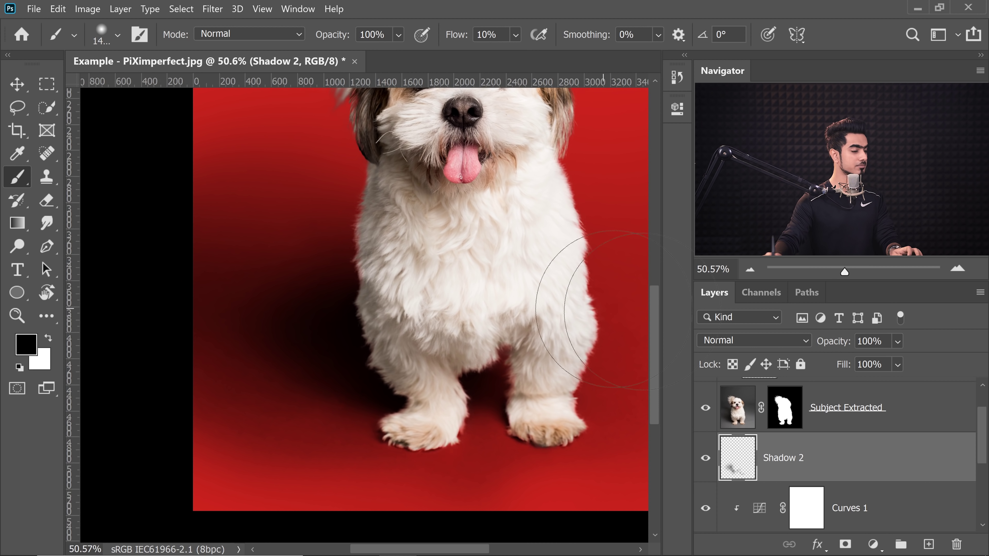
# Step: Set the Shadow 2 layer's opacity to 80% and compare the whole image with the layer hidden and shown
pyautogui.scroll(5, 399, 349)
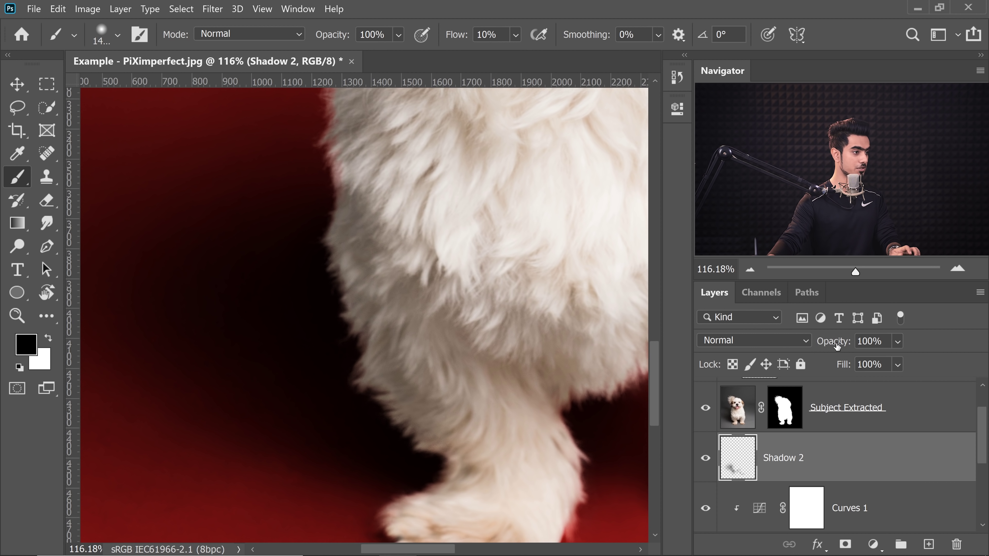
pyautogui.press('Return')
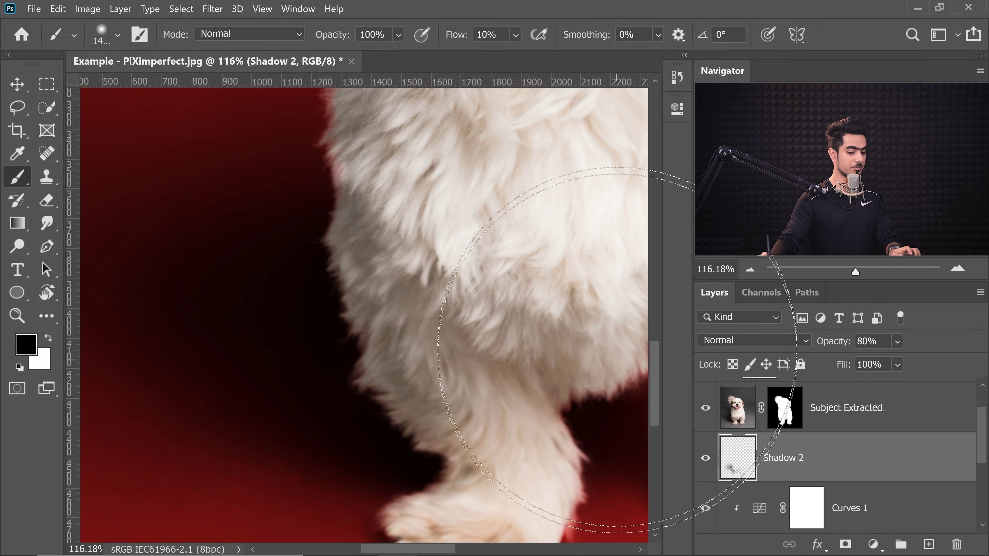
pyautogui.hotkey('ctrl', '0')
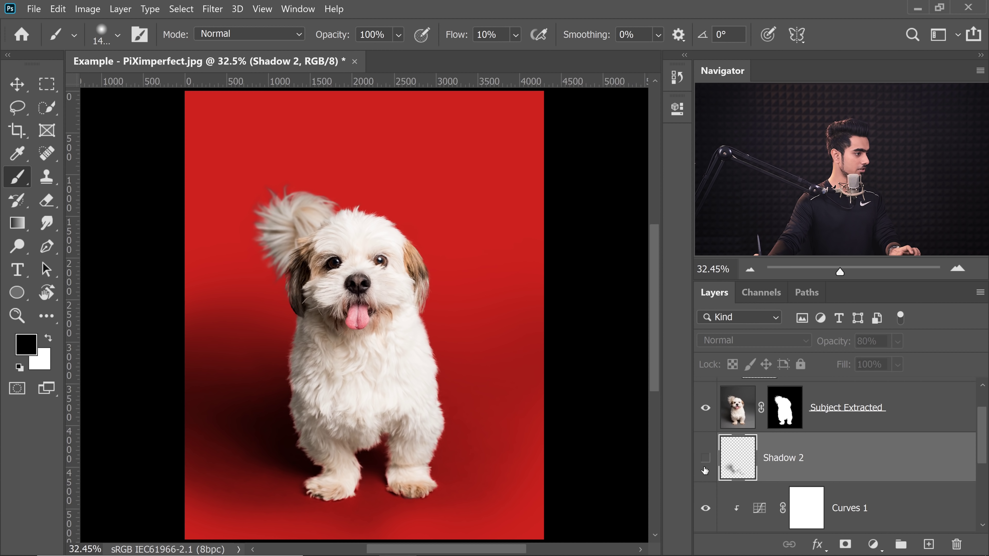
# Step: Erase excess shadow on Shadow 2 beside the dog's upper body on the shadowed side with a large soft Eraser at 100% flow
pyautogui.moveTo(284, 385)
pyautogui.mouseDown()
pyautogui.moveTo(329, 380)
pyautogui.moveTo(466, 279)
pyautogui.mouseUp()
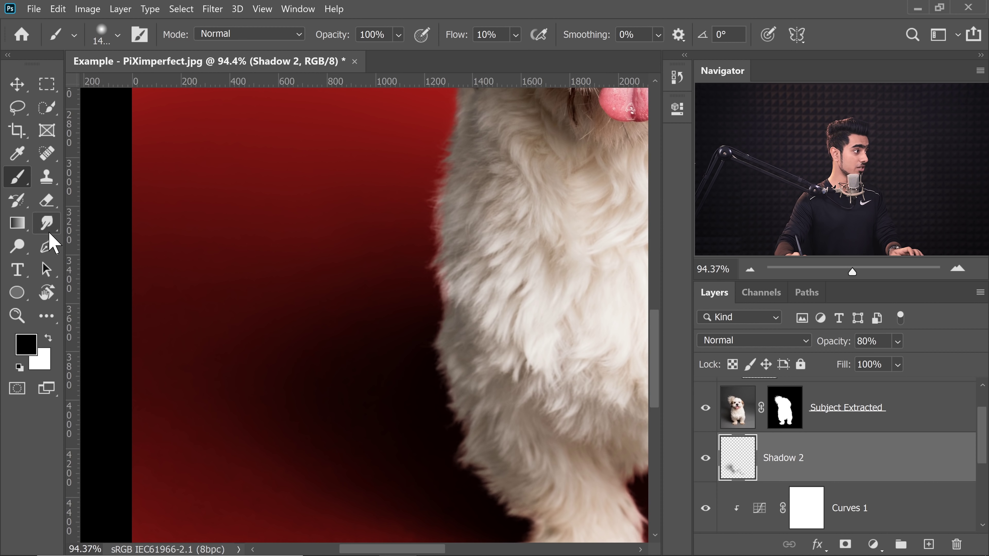
pyautogui.click(47, 201)
pyautogui.moveTo(346, 253)
pyautogui.mouseDown()
pyautogui.moveTo(444, 261)
pyautogui.moveTo(537, 296)
pyautogui.mouseUp()
pyautogui.moveTo(331, 234); pyautogui.dragTo(338, 224)
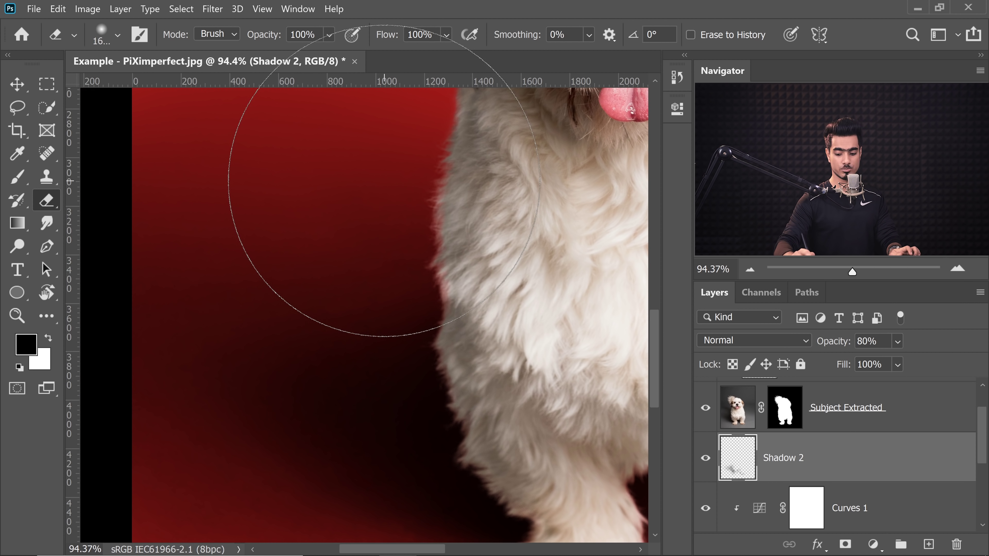
pyautogui.hotkey('ctrl', '0')
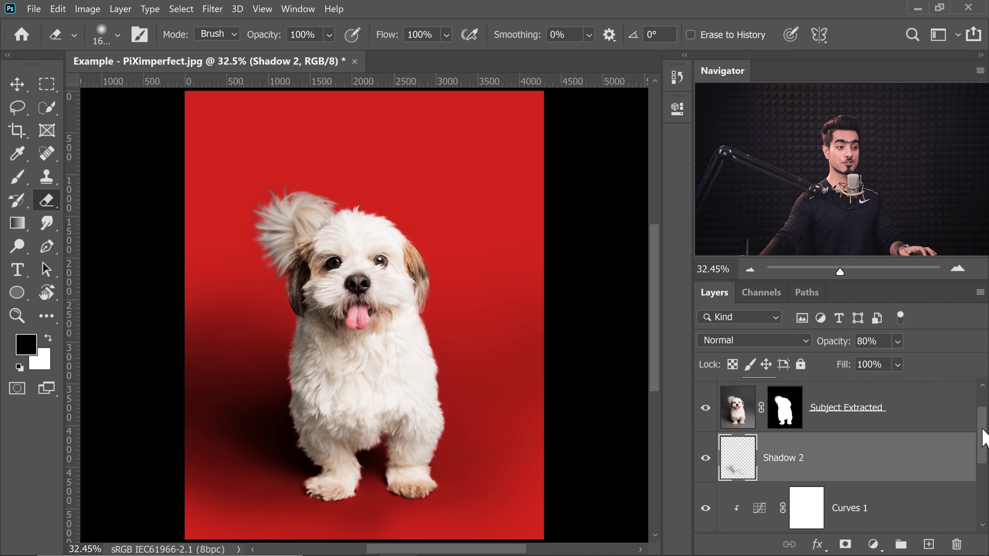
# Step: Compare the original Background with the composite by isolating that layer and restoring all the others
pyautogui.moveTo(983, 436); pyautogui.dragTo(983, 493)
pyautogui.keyDown('alt'); pyautogui.click(705, 507); pyautogui.keyUp('alt')
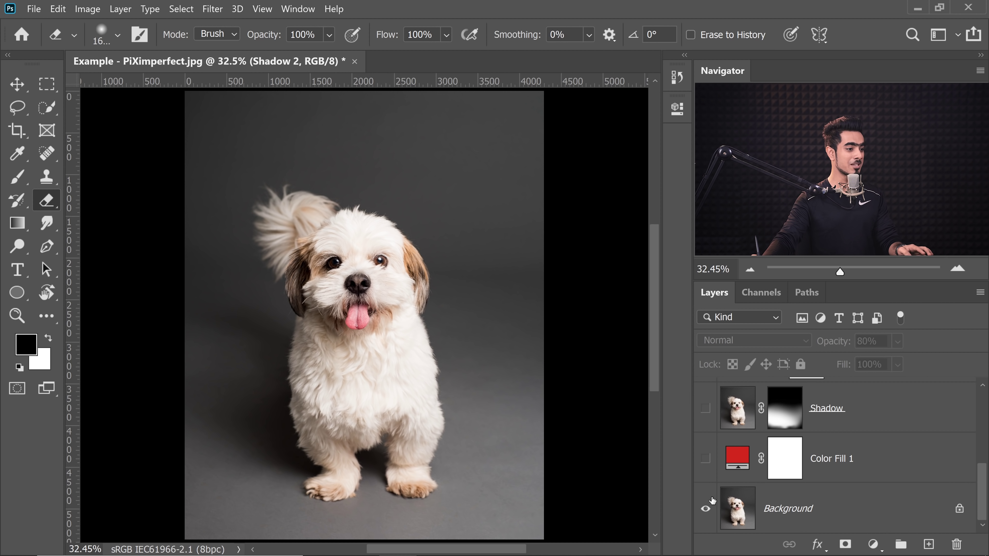
pyautogui.keyDown('alt'); pyautogui.click(705, 509); pyautogui.keyUp('alt')
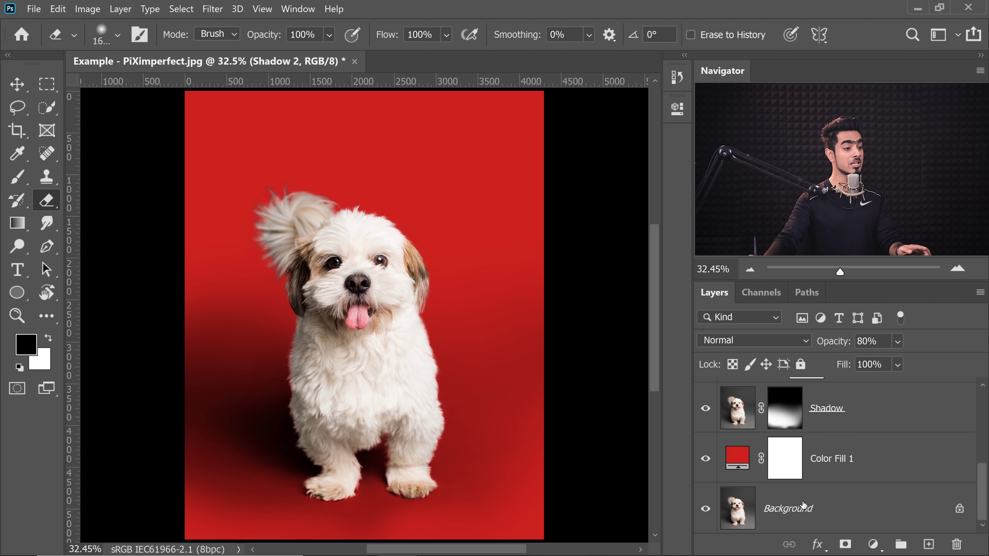
# Step: Duplicate the Background layer and rename the copy as Depth
pyautogui.click(803, 505)
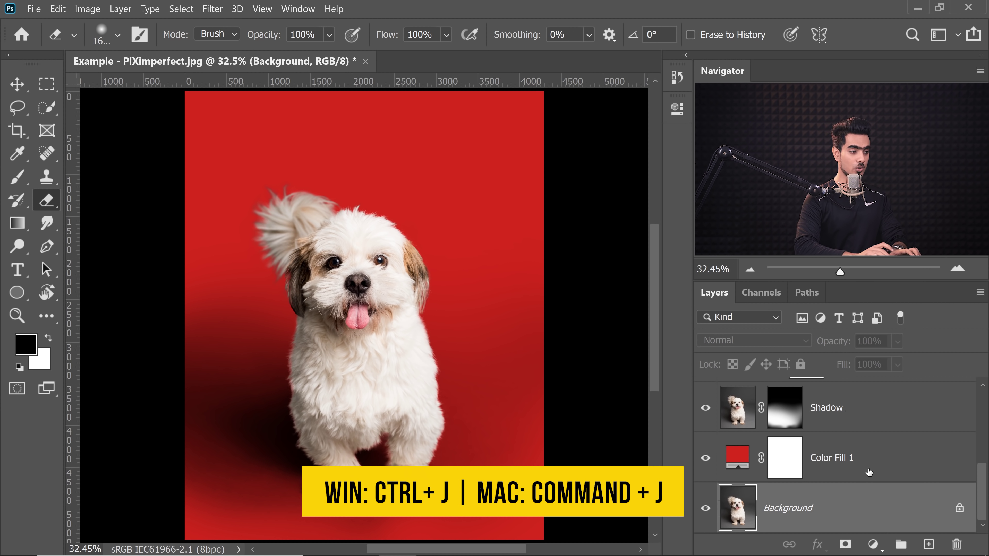
pyautogui.hotkey('ctrl', 'j')
pyautogui.doubleClick(793, 513)
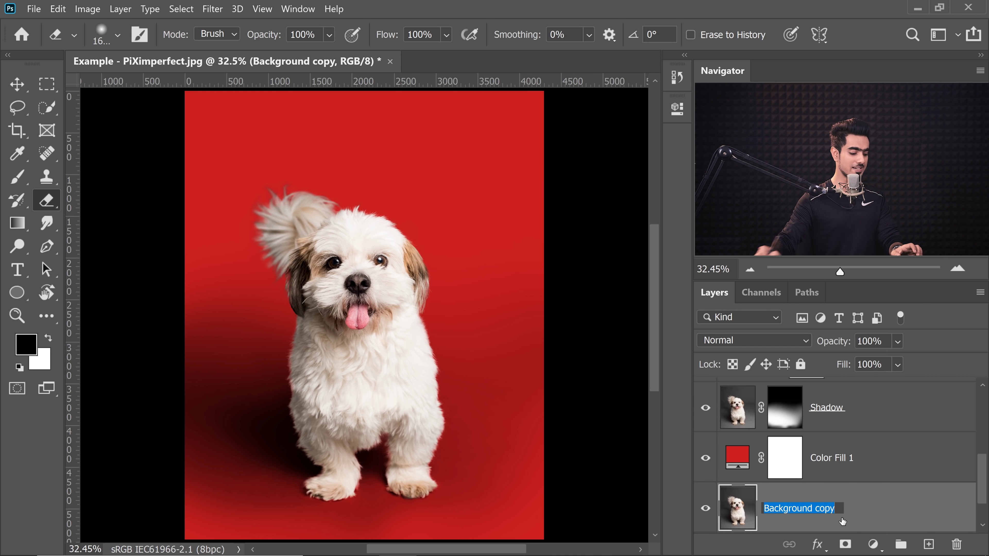
pyautogui.write('Depth')
pyautogui.press('Return')
# Step: Load the Subject Extracted layer's mask as a selection while keeping the Depth layer active
pyautogui.moveTo(302, 195); pyautogui.dragTo(336, 203)
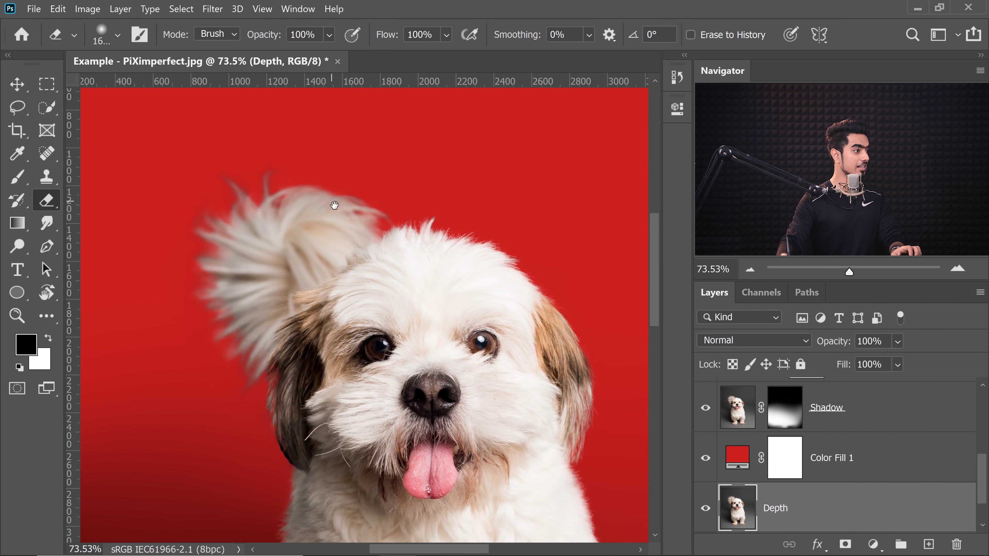
pyautogui.moveTo(265, 215); pyautogui.dragTo(298, 258)
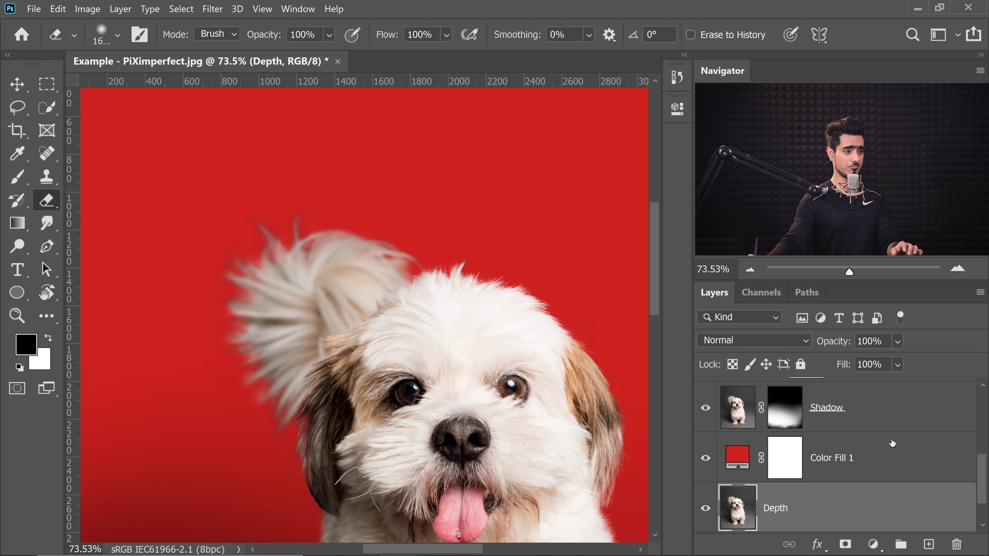
pyautogui.moveTo(983, 491); pyautogui.dragTo(979, 427)
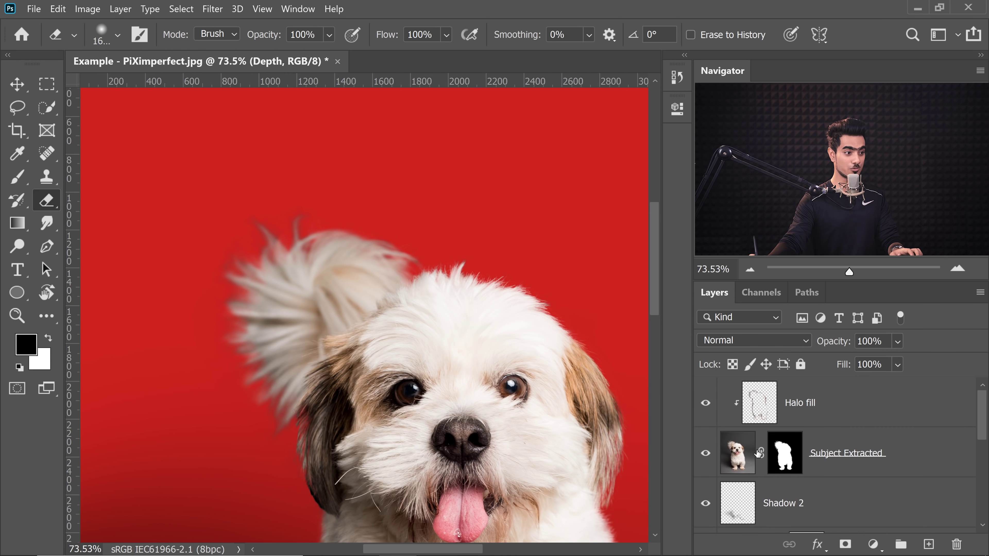
pyautogui.keyDown('ctrl'); pyautogui.click(787, 455); pyautogui.keyUp('ctrl')
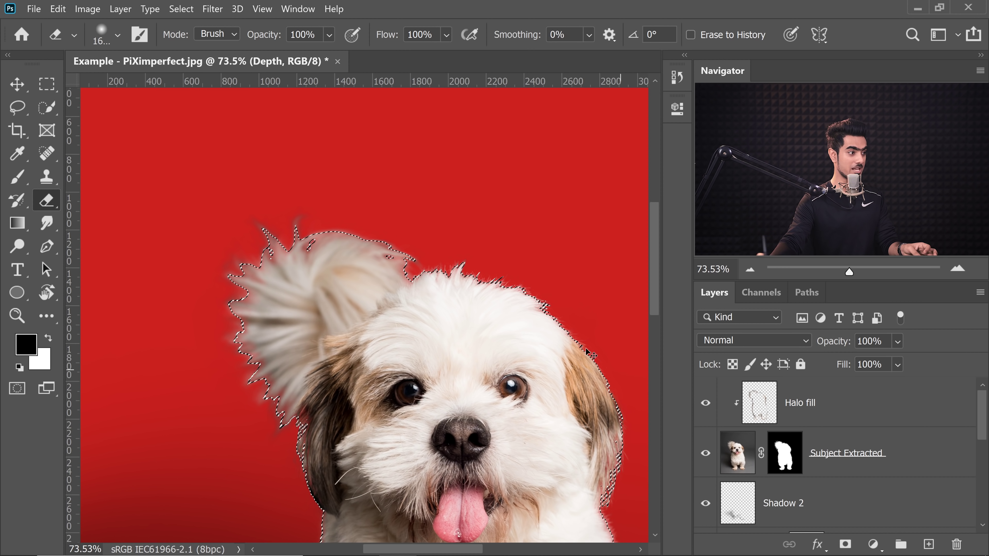
# Step: Expand the dog selection by 40 pixels
pyautogui.moveTo(982, 430); pyautogui.dragTo(978, 503)
pyautogui.hotkey('ctrl', '0')
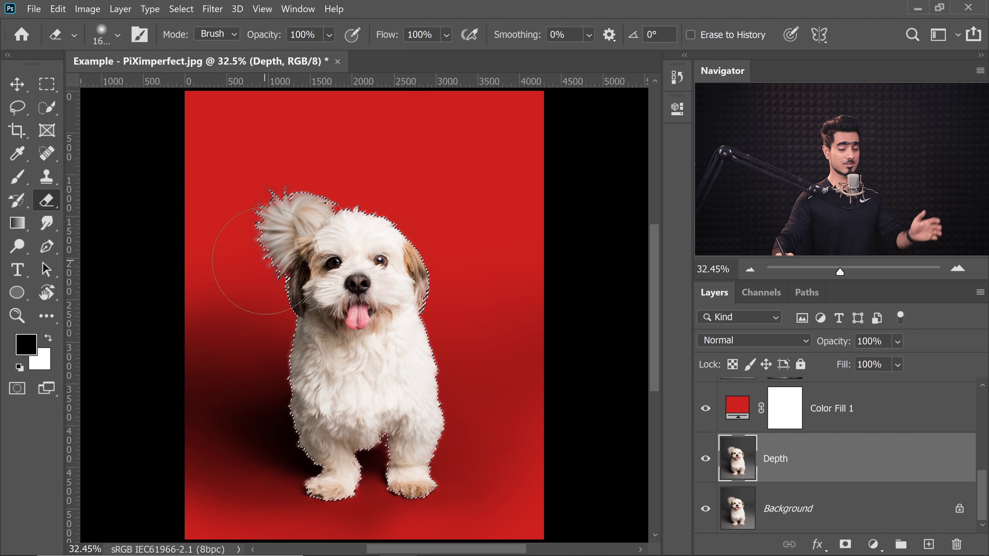
pyautogui.click(183, 10)
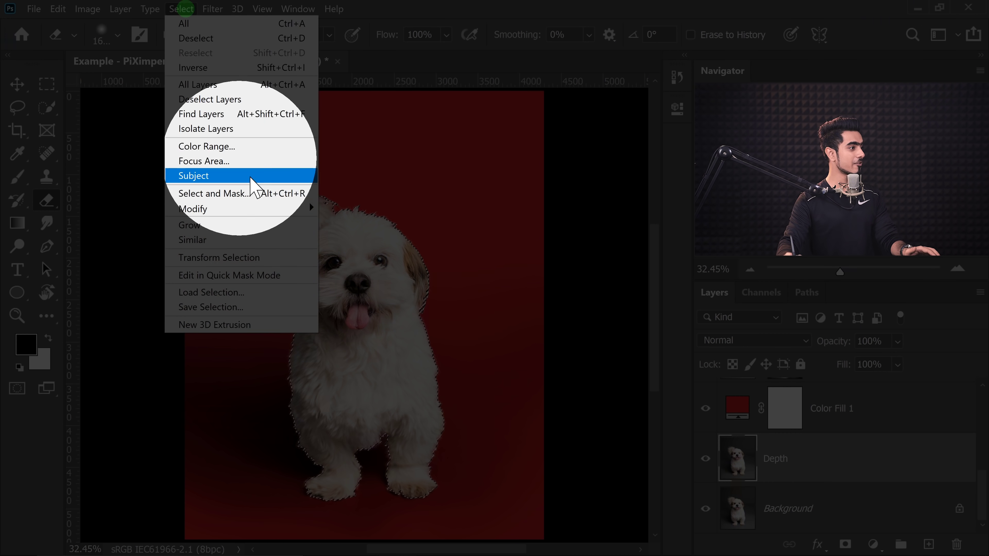
pyautogui.moveTo(272, 209)
pyautogui.click(351, 238)
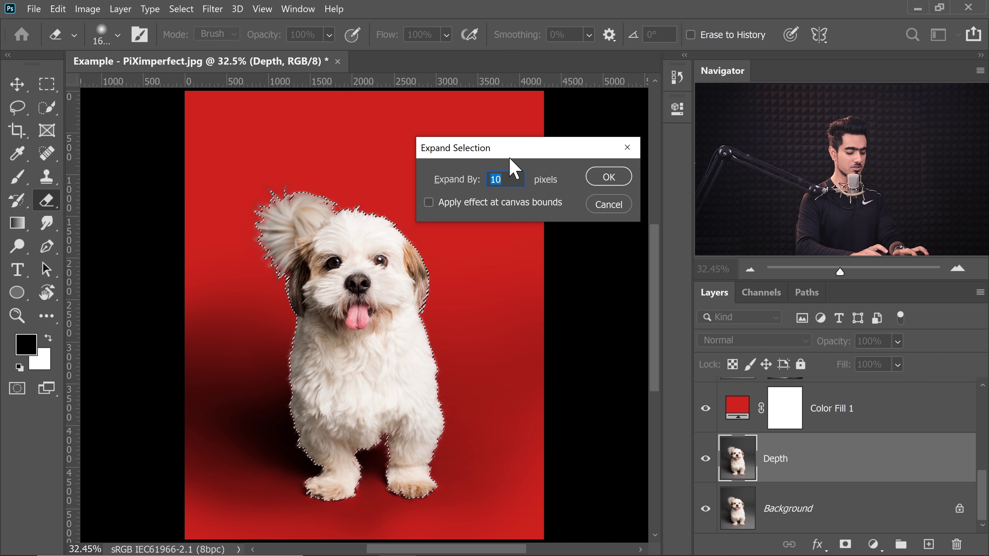
pyautogui.write('40')
pyautogui.press('Return')
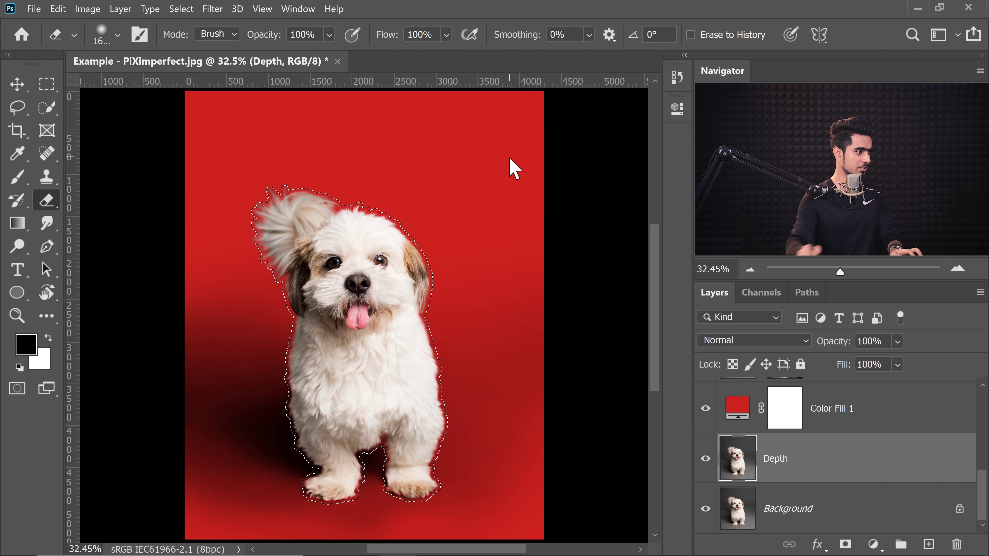
# Step: Show only the Depth layer and add a loose Lasso area around the dog's tail to the selection
pyautogui.moveTo(332, 325); pyautogui.dragTo(393, 324)
pyautogui.moveTo(161, 92); pyautogui.dragTo(258, 267)
pyautogui.moveTo(261, 130); pyautogui.dragTo(309, 267)
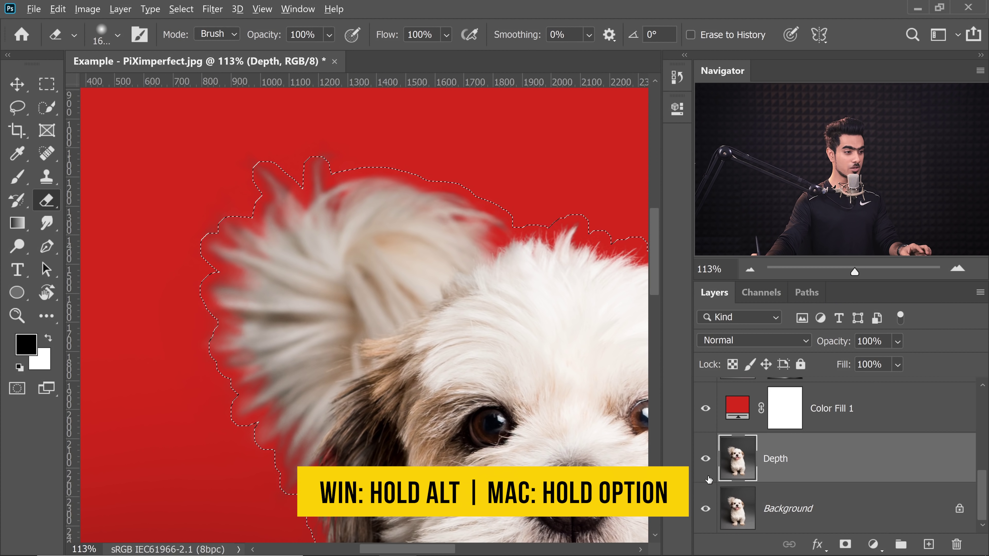
pyautogui.keyDown('alt'); pyautogui.click(705, 459); pyautogui.keyUp('alt')
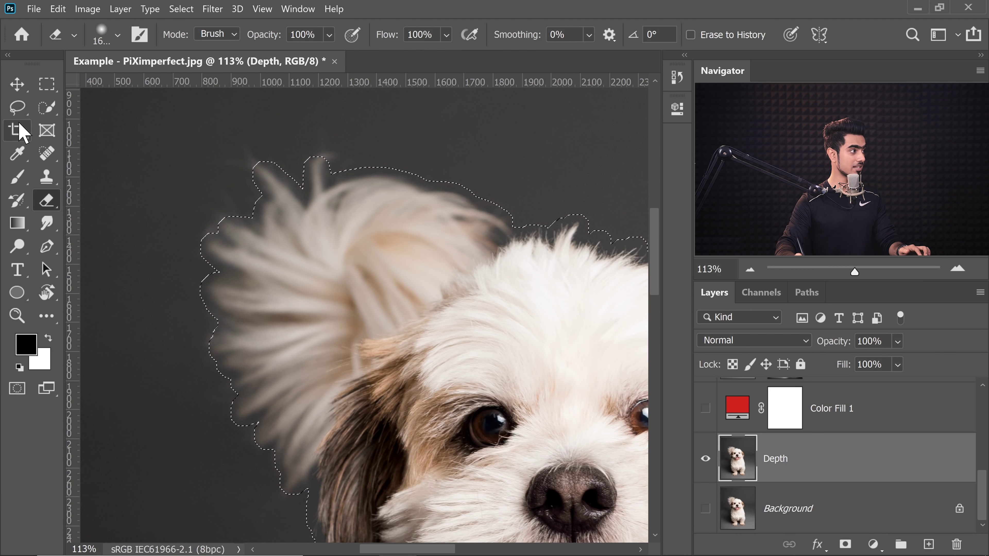
pyautogui.click(17, 107)
pyautogui.moveTo(333, 383); pyautogui.dragTo(389, 328)
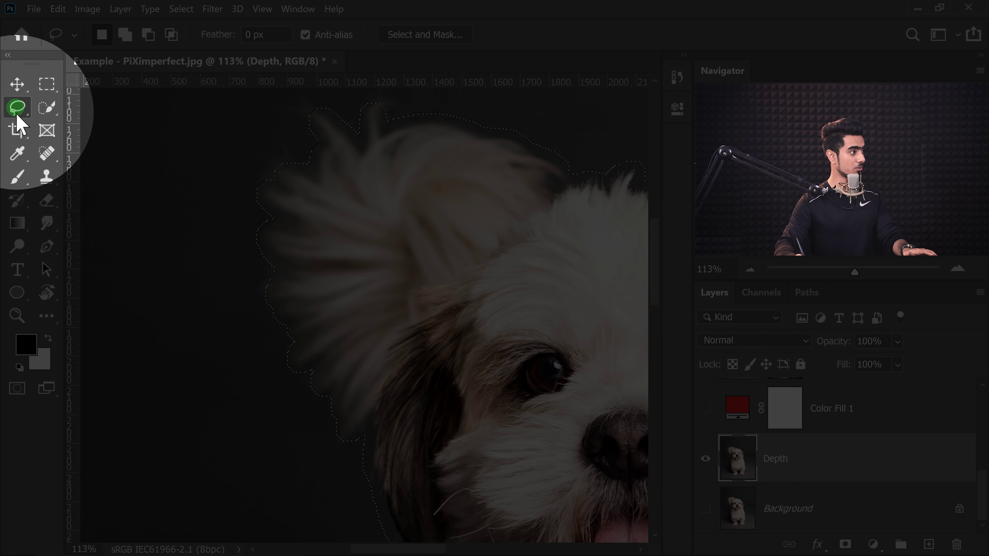
pyautogui.press('shift')
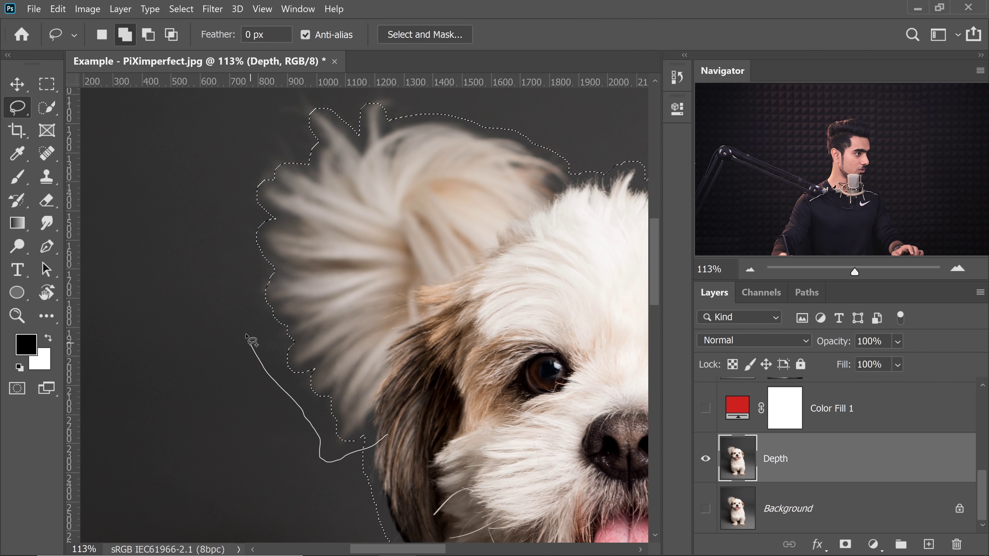
pyautogui.moveTo(257, 181); pyautogui.dragTo(227, 340)
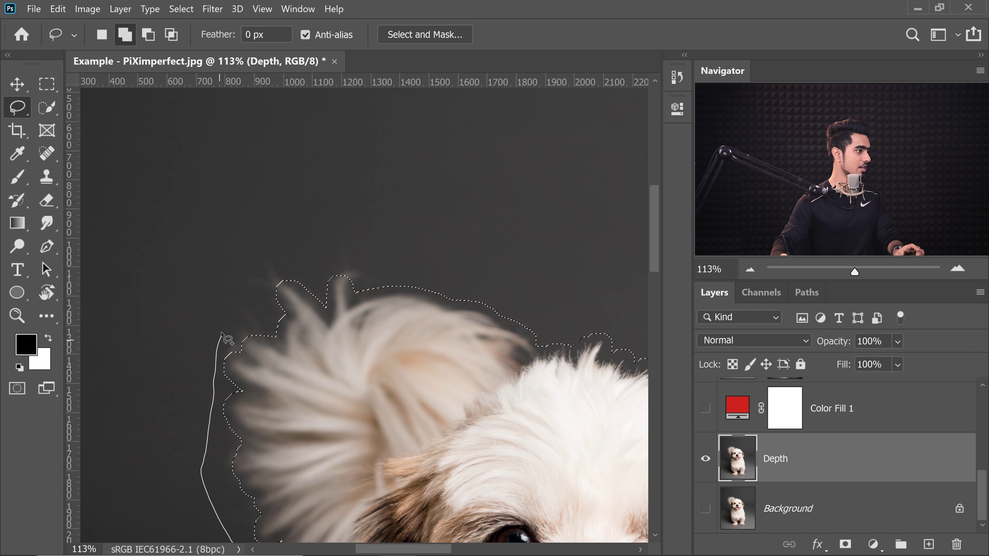
pyautogui.moveTo(555, 341); pyautogui.dragTo(559, 351)
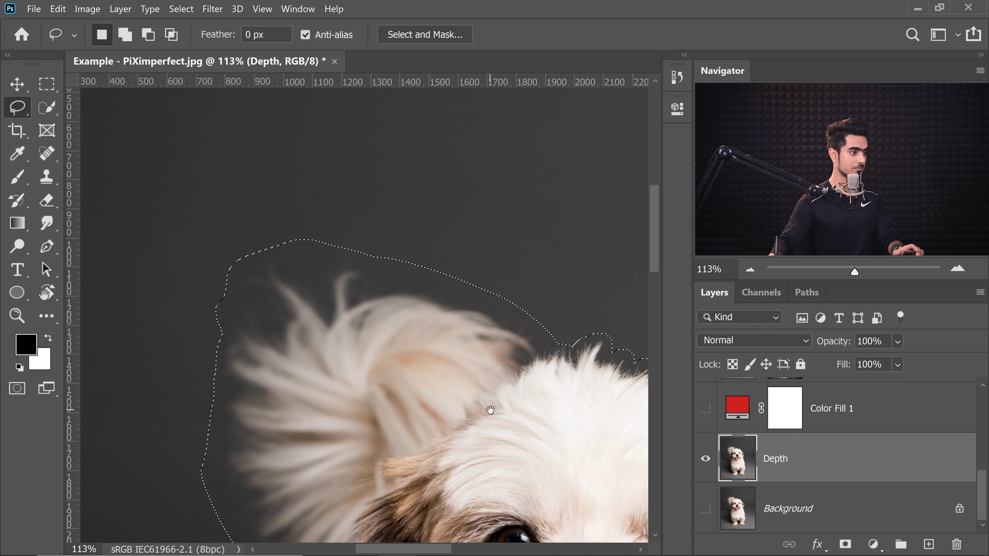
# Step: Widen the selection with the Lasso along the dog's ear and body on the shadowed side
pyautogui.moveTo(490, 411); pyautogui.dragTo(450, 117)
pyautogui.moveTo(241, 203); pyautogui.dragTo(281, 284)
pyautogui.scroll(-5, 284, 288)
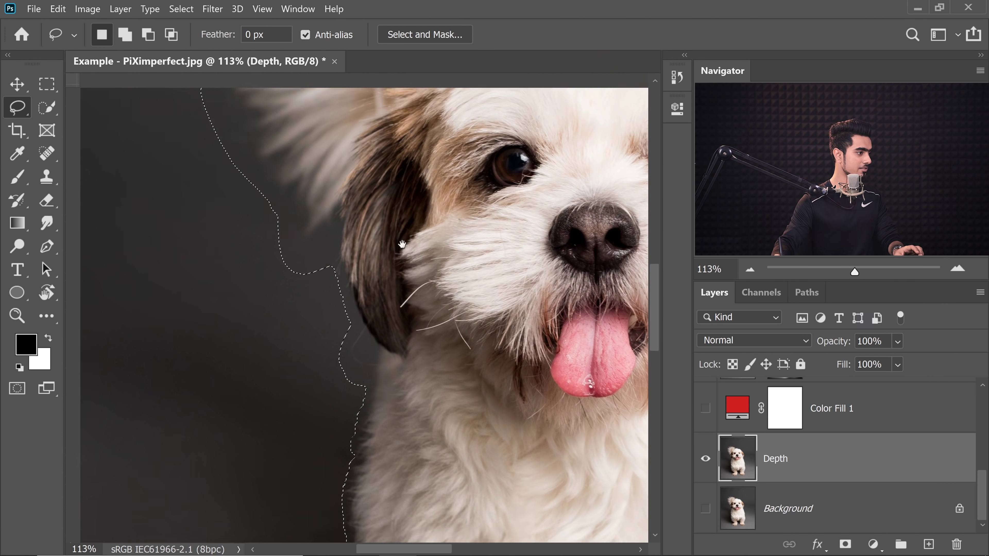
pyautogui.moveTo(309, 421); pyautogui.dragTo(333, 509)
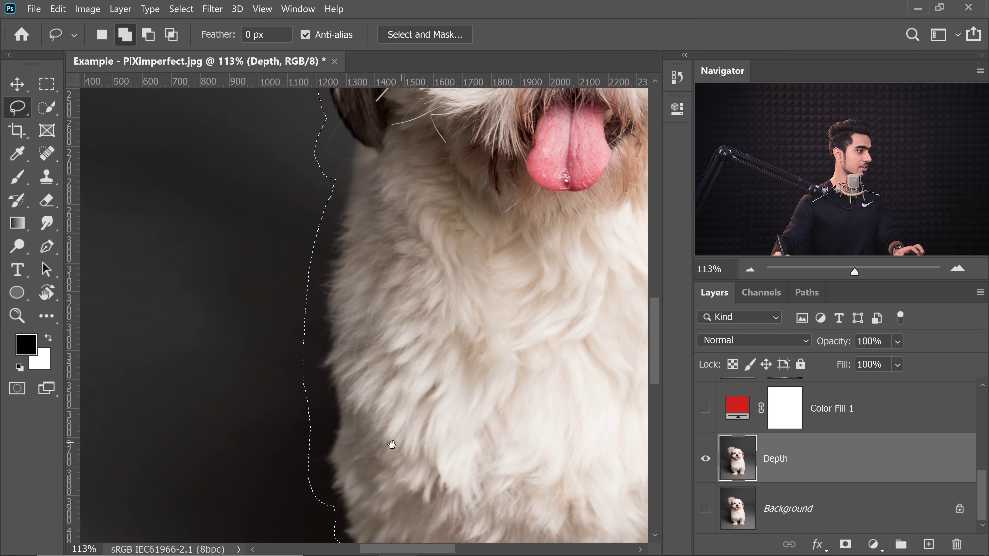
pyautogui.moveTo(393, 446); pyautogui.dragTo(368, 90)
pyautogui.moveTo(310, 120)
pyautogui.mouseDown()
pyautogui.moveTo(301, 180)
pyautogui.moveTo(328, 274)
pyautogui.moveTo(431, 311)
pyautogui.mouseUp()
# Step: Add extra margin to the selection around the front paw on the shadowed side
pyautogui.moveTo(449, 348); pyautogui.dragTo(404, 293)
pyautogui.moveTo(373, 285); pyautogui.dragTo(322, 287)
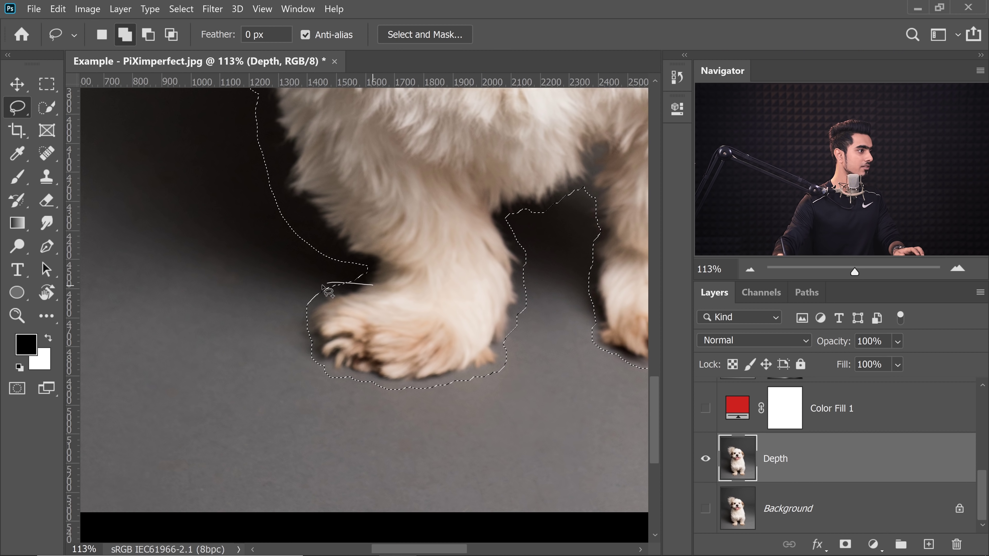
pyautogui.moveTo(503, 371); pyautogui.dragTo(425, 299)
pyautogui.moveTo(444, 293); pyautogui.dragTo(401, 380)
pyautogui.moveTo(435, 399); pyautogui.dragTo(495, 379)
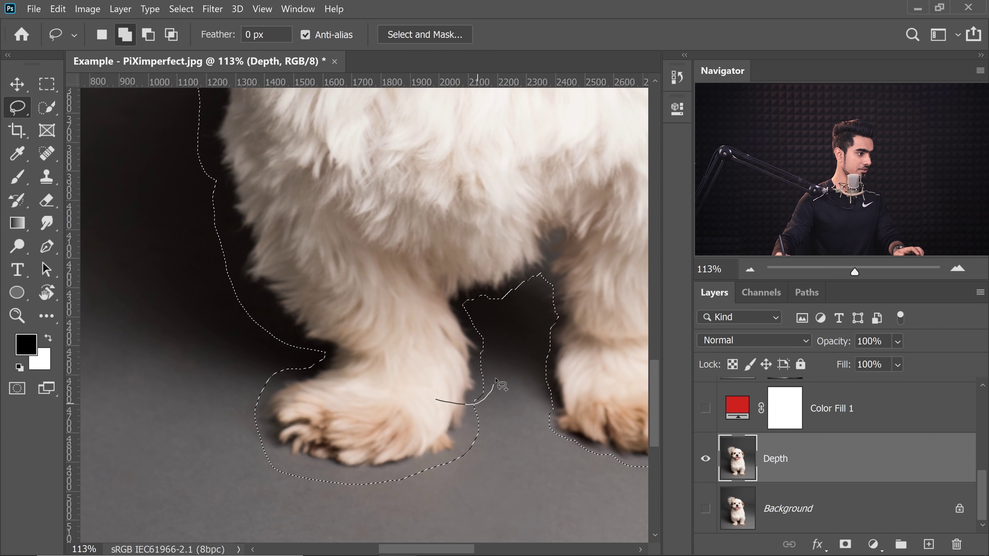
# Step: Extend the selection along the inner legs and around the front paw on the lit side
pyautogui.moveTo(479, 263); pyautogui.dragTo(328, 217)
pyautogui.moveTo(306, 219)
pyautogui.mouseDown()
pyautogui.moveTo(294, 277)
pyautogui.moveTo(341, 272)
pyautogui.mouseUp()
pyautogui.moveTo(381, 275); pyautogui.dragTo(329, 195)
pyautogui.moveTo(372, 248); pyautogui.dragTo(401, 338)
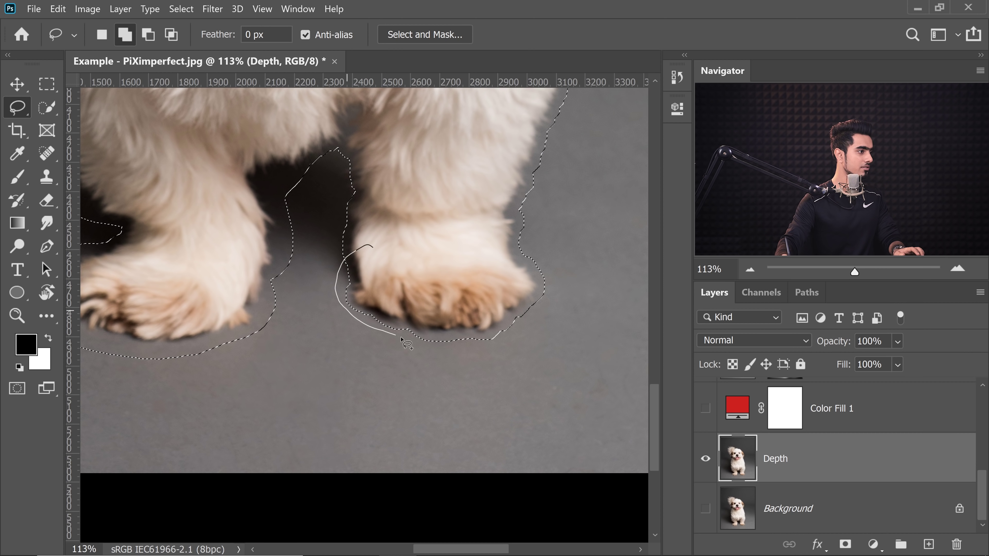
pyautogui.moveTo(468, 246); pyautogui.dragTo(450, 234)
# Step: Widen the selection with the Lasso up the lit side of the leg and body to the ear
pyautogui.moveTo(493, 286)
pyautogui.mouseDown()
pyautogui.moveTo(446, 488)
pyautogui.moveTo(475, 451)
pyautogui.moveTo(454, 448)
pyautogui.mouseUp()
pyautogui.moveTo(469, 352)
pyautogui.mouseDown()
pyautogui.moveTo(436, 465)
pyautogui.moveTo(498, 353)
pyautogui.moveTo(422, 328)
pyautogui.mouseUp()
pyautogui.moveTo(416, 329); pyautogui.dragTo(414, 397)
pyautogui.moveTo(481, 324)
pyautogui.mouseDown()
pyautogui.moveTo(413, 185)
pyautogui.moveTo(374, 424)
pyautogui.mouseUp()
pyautogui.moveTo(392, 428); pyautogui.dragTo(419, 423)
pyautogui.moveTo(432, 281); pyautogui.dragTo(347, 175)
pyautogui.scroll(5, 376, 390)
pyautogui.moveTo(375, 389); pyautogui.dragTo(390, 376)
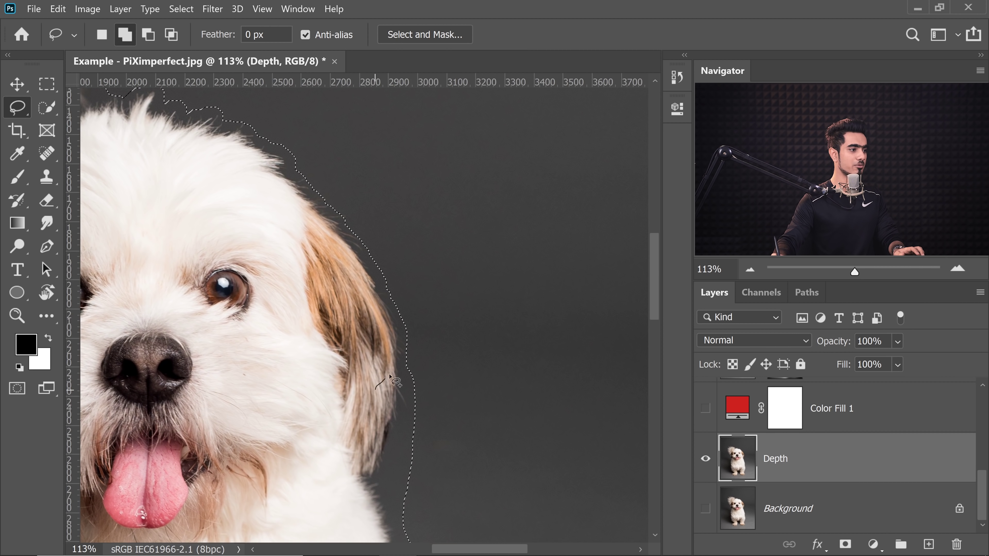
# Step: Smooth and widen the selection above the lit-side ear and across the top of the head
pyautogui.moveTo(344, 203); pyautogui.dragTo(343, 202)
pyautogui.scroll(5, 286, 272)
pyautogui.moveTo(367, 325); pyautogui.dragTo(380, 280)
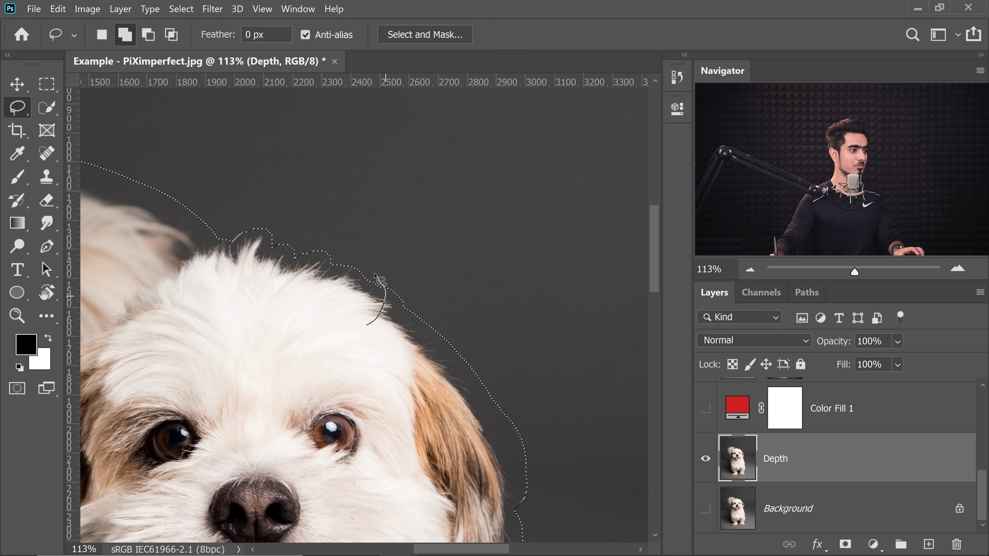
pyautogui.moveTo(205, 260); pyautogui.dragTo(206, 257)
# Step: Add the small gap where the dog's legs meet the belly to the selection with the Lasso
pyautogui.hotkey('ctrl', '0')
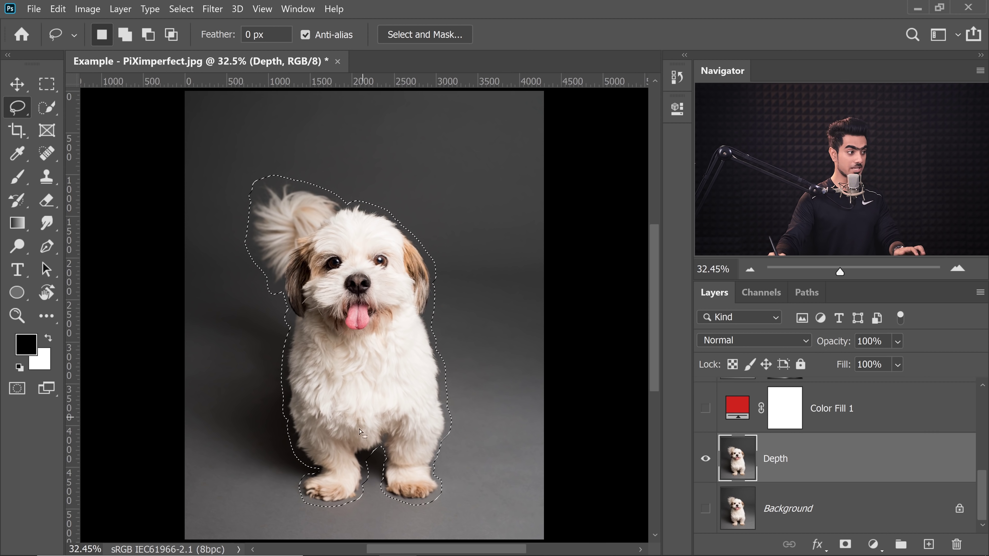
pyautogui.scroll(6, 403, 464)
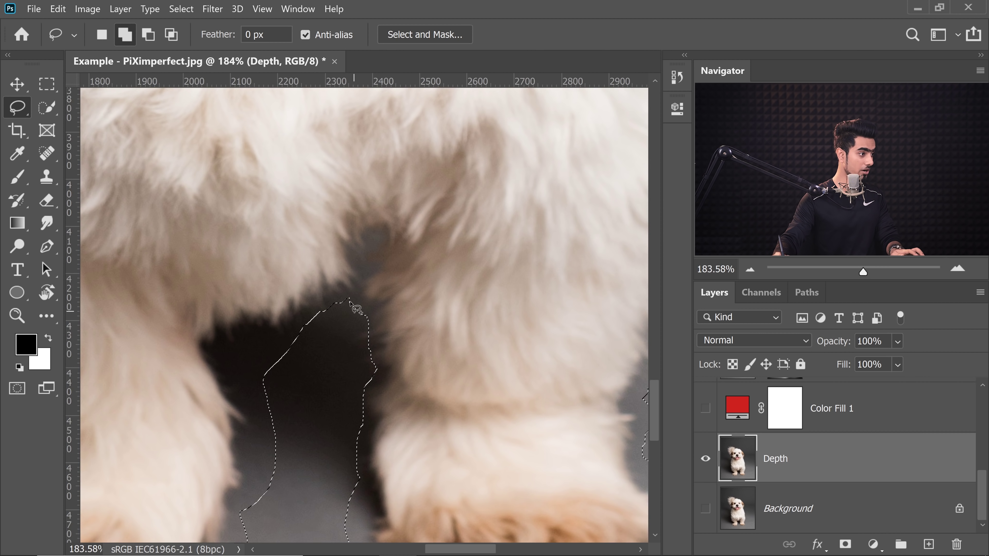
pyautogui.moveTo(364, 260); pyautogui.dragTo(343, 295)
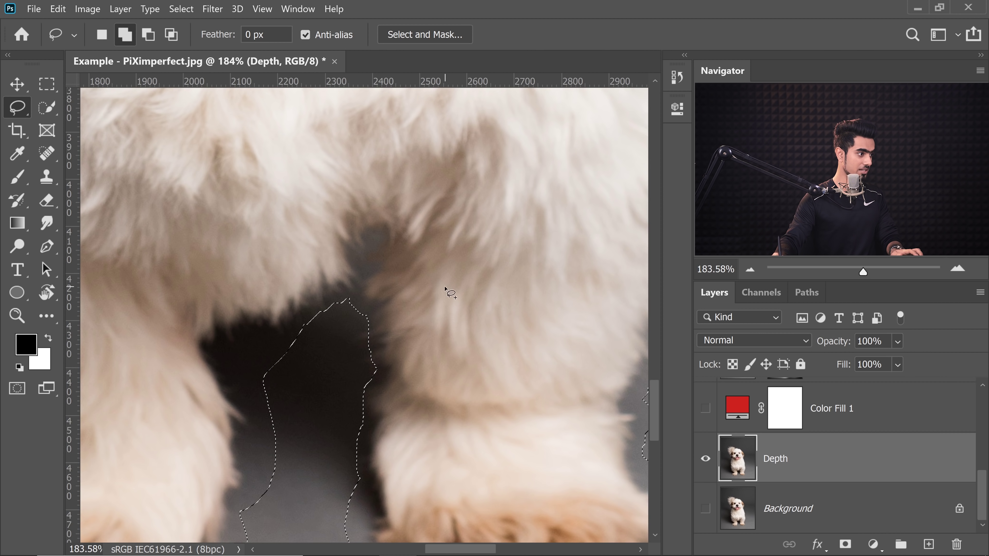
pyautogui.hotkey('ctrl', '0')
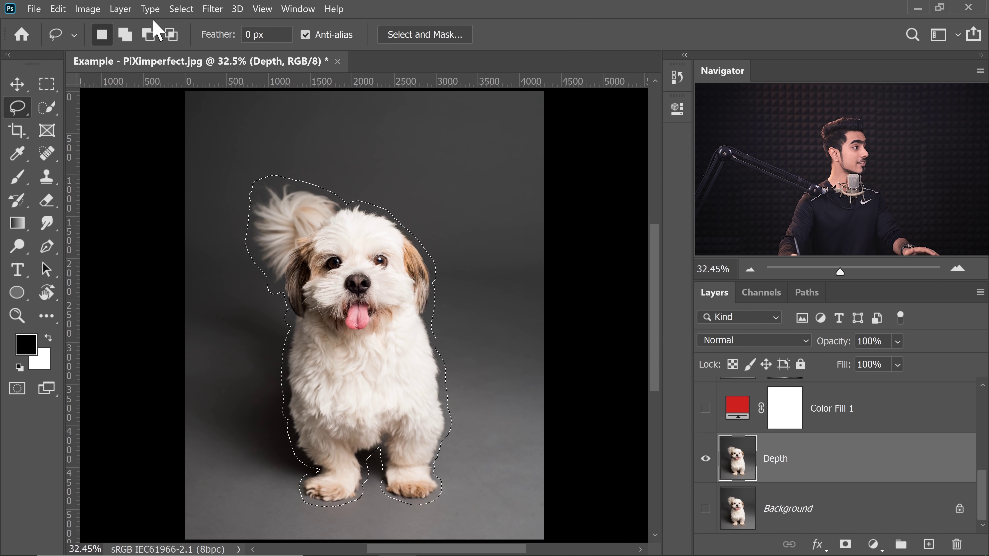
# Step: Remove the selected dog from the Depth layer using Content-Aware Fill with output to Current Layer
pyautogui.click(56, 10)
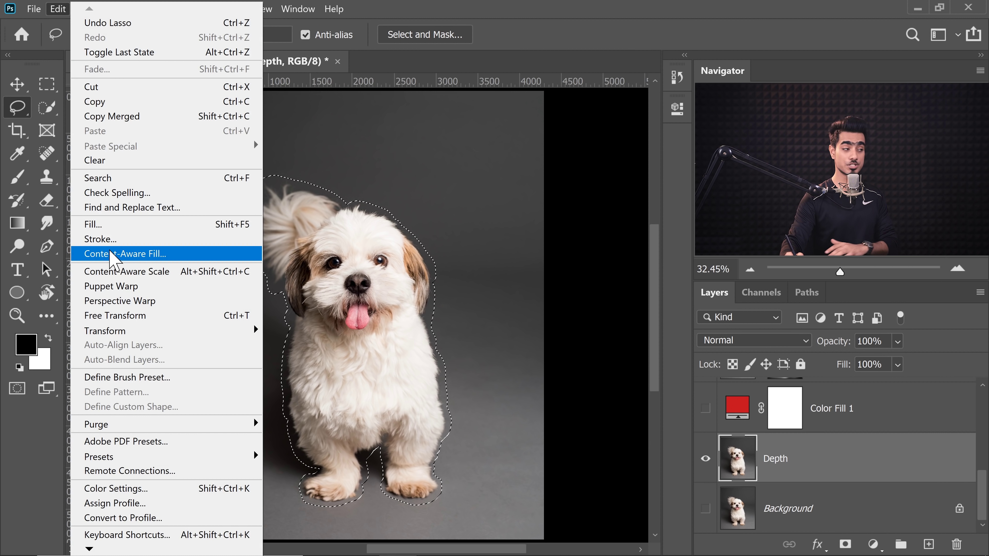
pyautogui.click(125, 258)
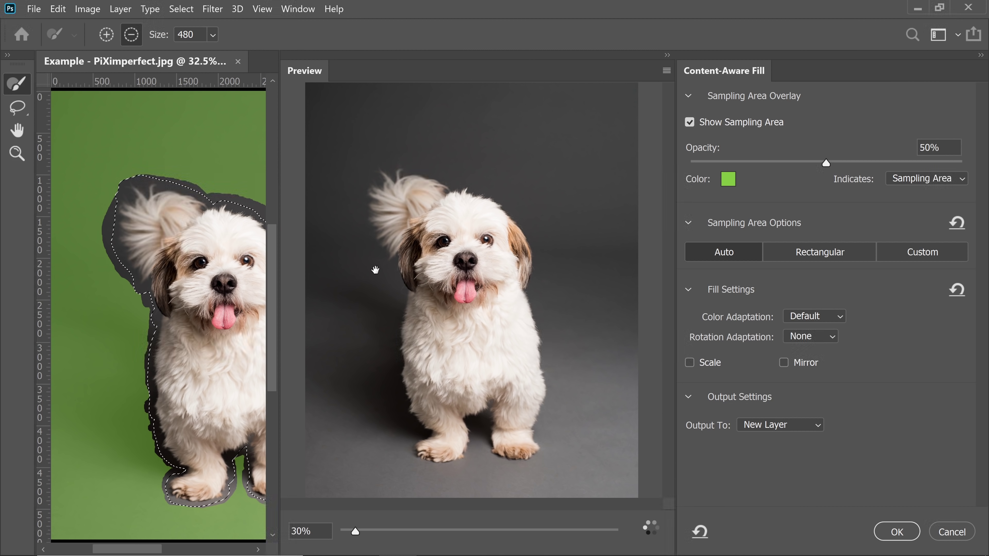
pyautogui.scroll(5, 426, 303)
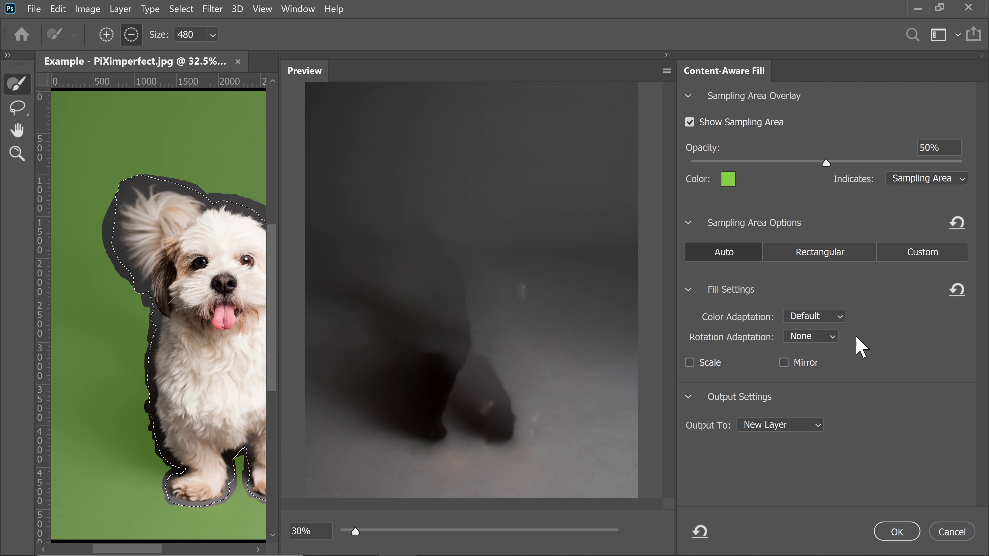
pyautogui.click(787, 425)
pyautogui.click(791, 439)
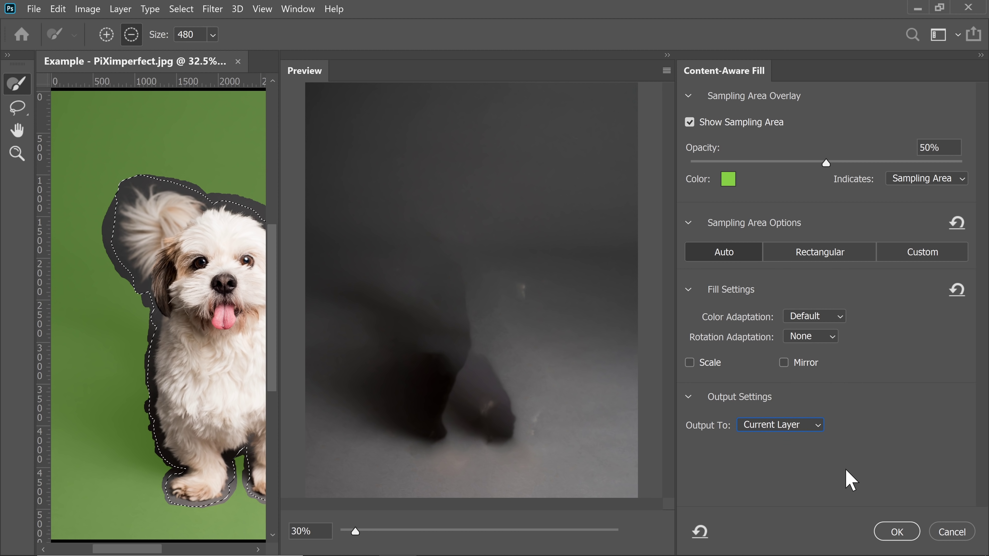
pyautogui.click(894, 532)
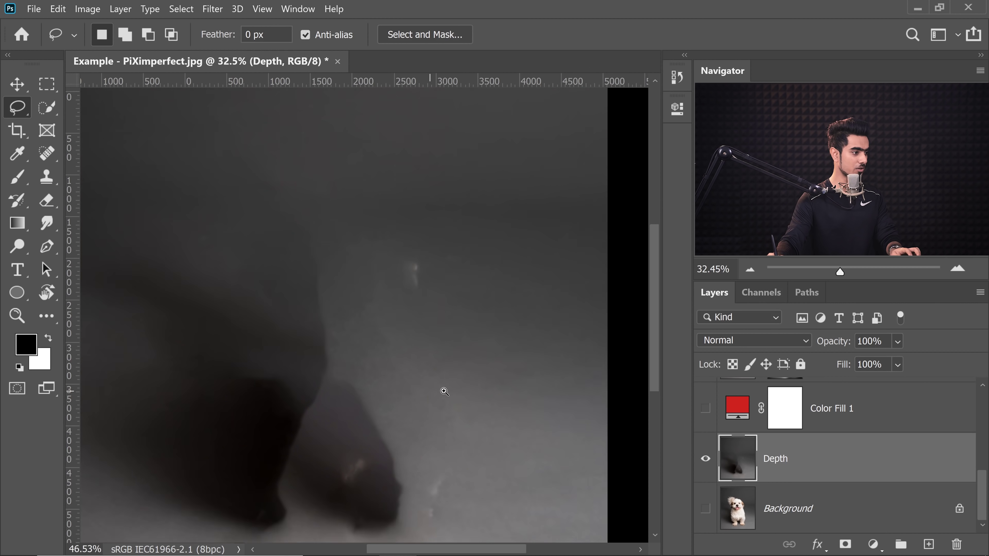
# Step: Heal the light spot in the dark background of the Depth layer with the Healing Brush, sampling the clean area beside it
pyautogui.scroll(6, 424, 268)
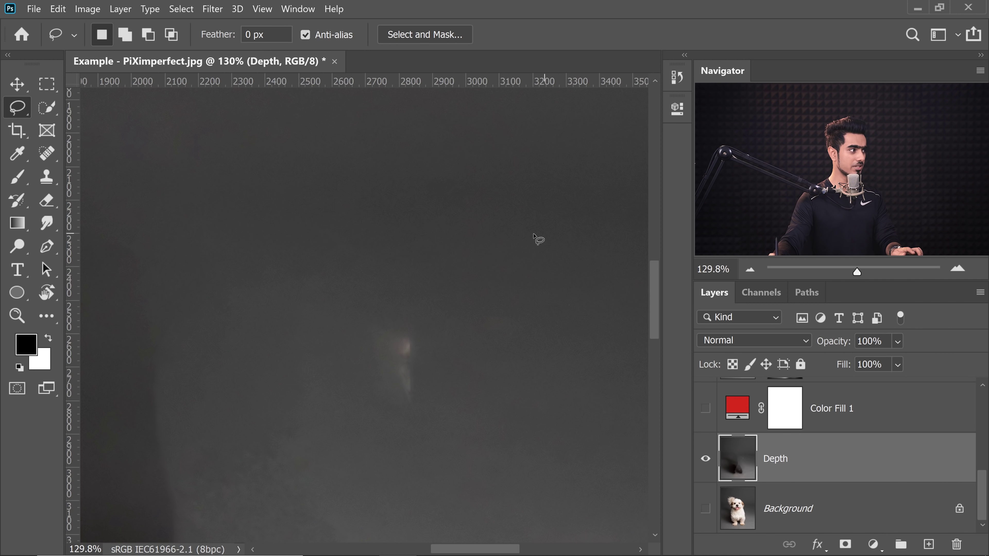
pyautogui.click(49, 205)
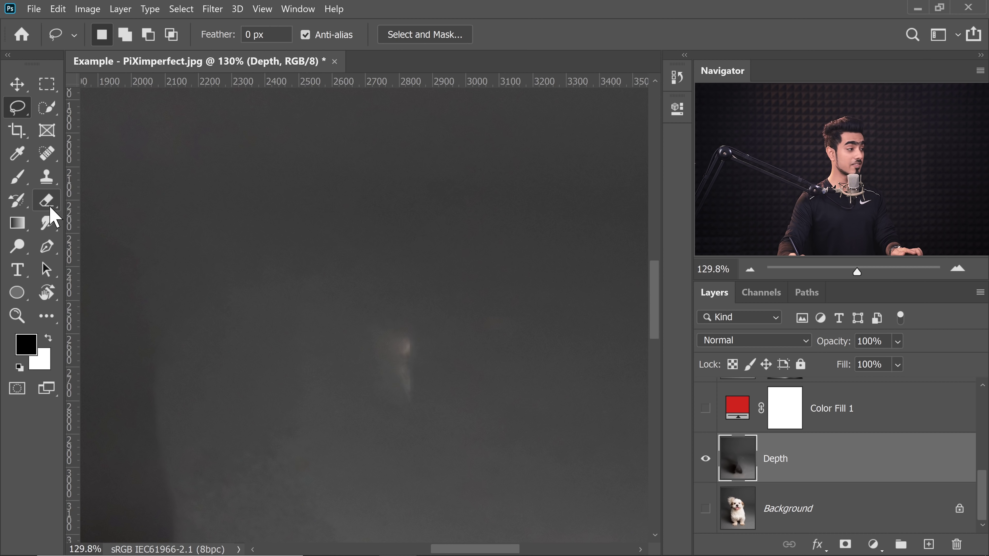
pyautogui.click(47, 153)
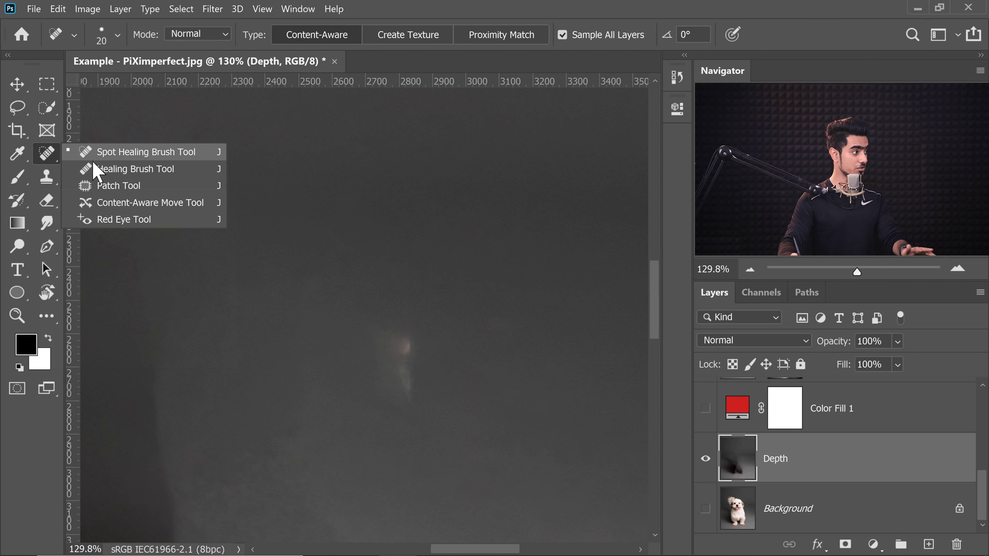
pyautogui.click(101, 169)
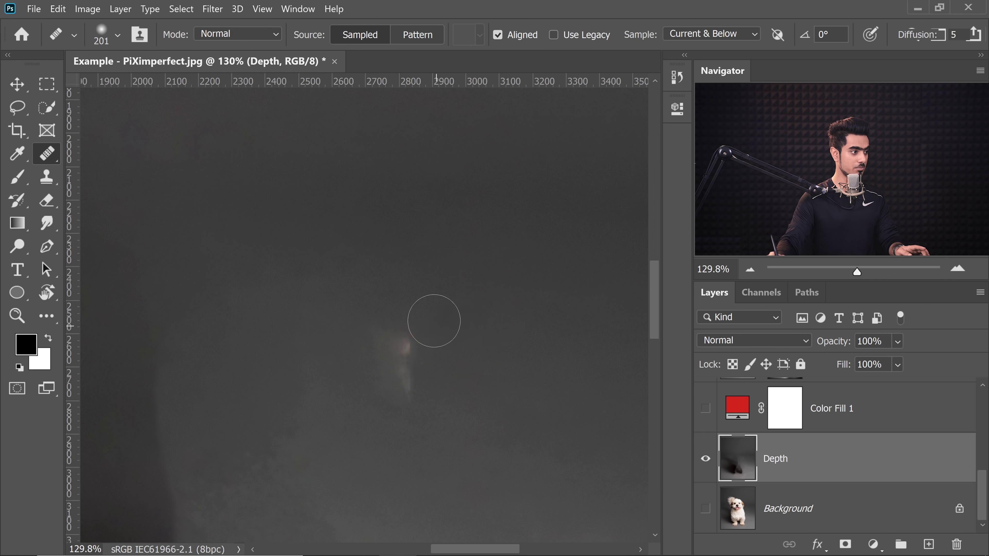
pyautogui.moveTo(435, 320); pyautogui.dragTo(452, 321)
pyautogui.keyDown('alt'); pyautogui.click(486, 334); pyautogui.keyUp('alt')
pyautogui.moveTo(393, 338); pyautogui.dragTo(403, 390)
pyautogui.moveTo(455, 409); pyautogui.dragTo(420, 366)
# Step: Heal the discoloured patches on the floor around the leg shadows with the Healing Brush, sampling clean floor nearby
pyautogui.moveTo(420, 366); pyautogui.dragTo(417, 246)
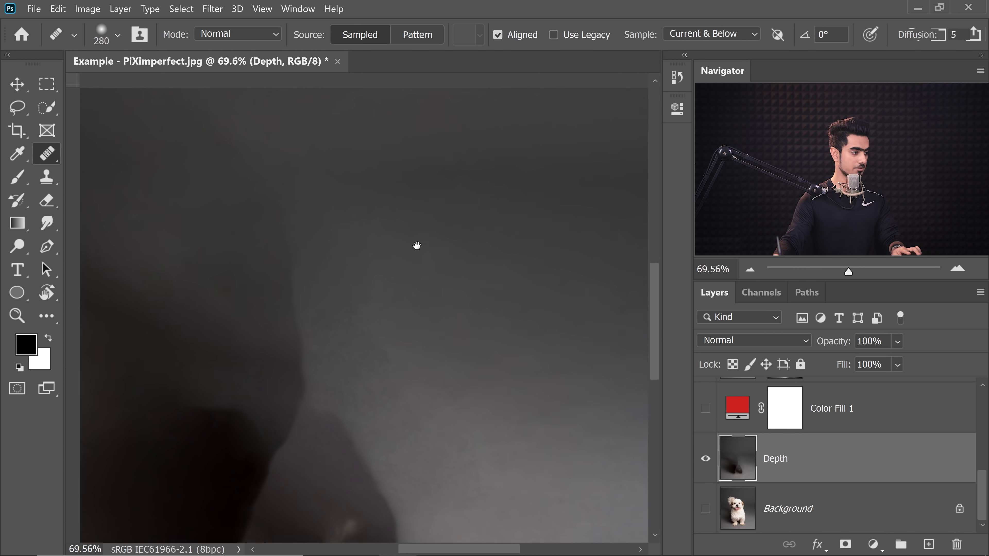
pyautogui.scroll(3, 426, 318)
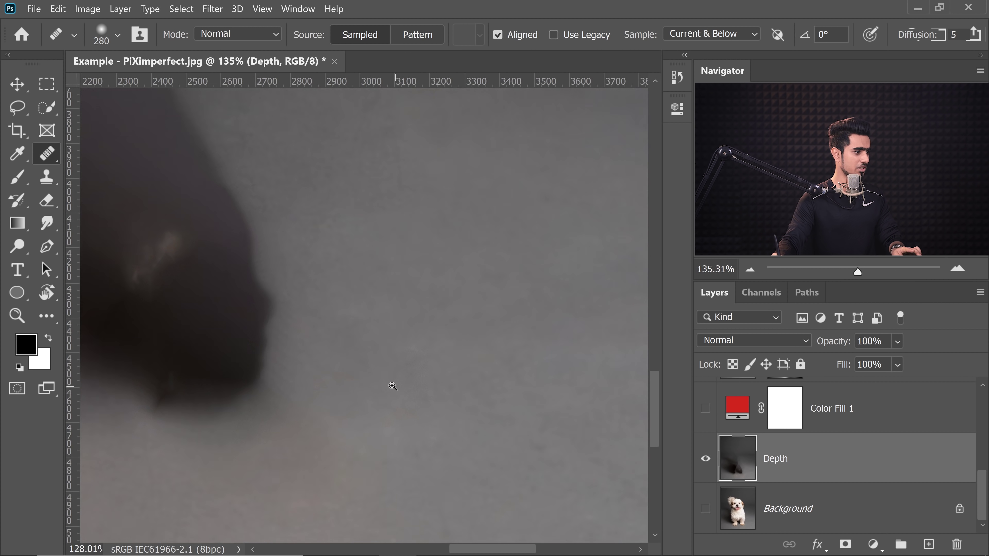
pyautogui.moveTo(393, 387); pyautogui.dragTo(363, 413)
pyautogui.moveTo(363, 412); pyautogui.dragTo(448, 331)
pyautogui.moveTo(420, 368); pyautogui.dragTo(453, 368)
pyautogui.keyDown('alt'); pyautogui.click(567, 351); pyautogui.keyUp('alt')
pyautogui.moveTo(181, 390); pyautogui.dragTo(349, 347)
pyautogui.moveTo(463, 370); pyautogui.dragTo(404, 385)
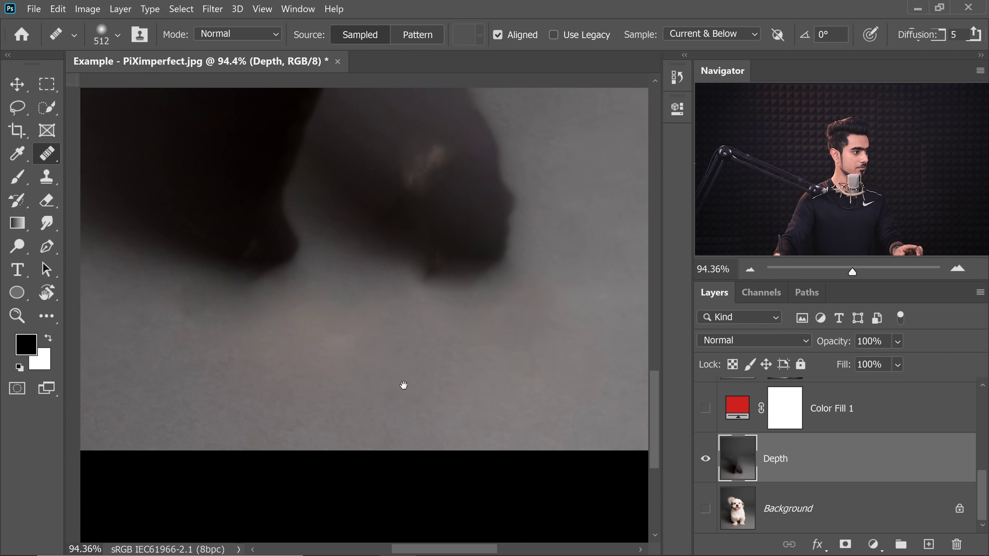
pyautogui.moveTo(321, 355); pyautogui.dragTo(320, 358)
pyautogui.moveTo(421, 125)
pyautogui.mouseDown()
pyautogui.moveTo(457, 304)
pyautogui.moveTo(424, 311)
pyautogui.mouseUp()
pyautogui.moveTo(385, 331); pyautogui.dragTo(357, 331)
pyautogui.hotkey('ctrl', '0')
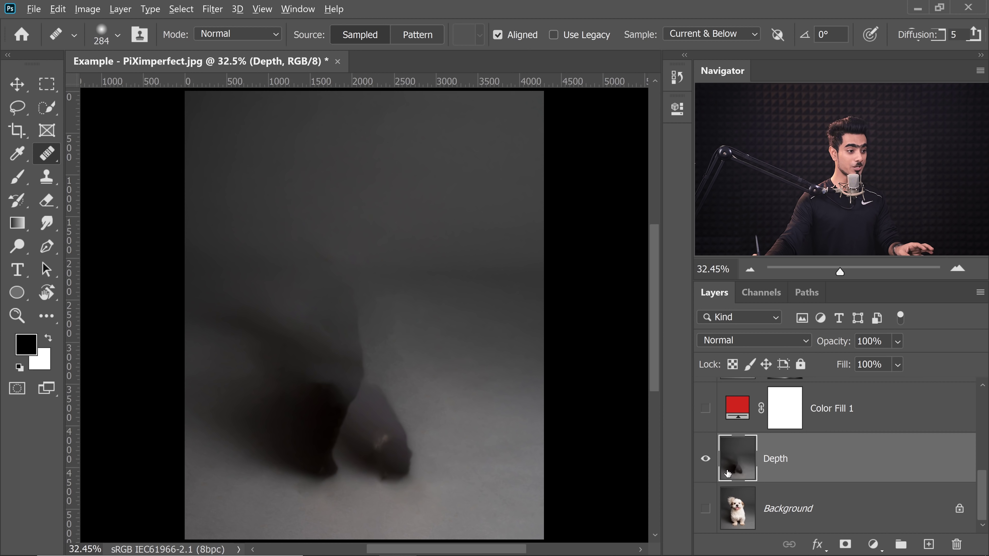
# Step: Show all the layers again and move the Depth layer above Color Fill 1
pyautogui.keyDown('alt'); pyautogui.click(706, 463); pyautogui.keyUp('alt')
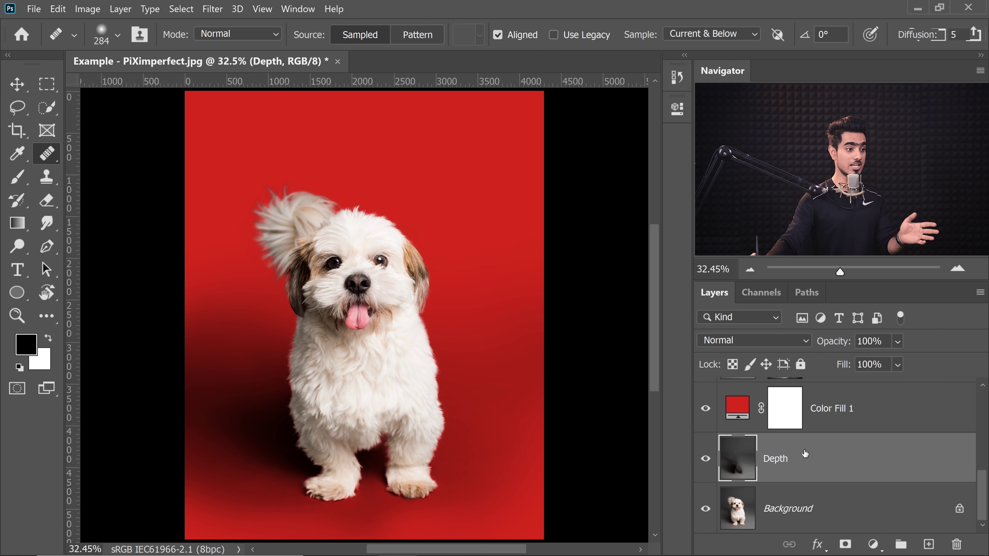
pyautogui.moveTo(981, 480)
pyautogui.mouseDown()
pyautogui.moveTo(981, 468)
pyautogui.moveTo(981, 480)
pyautogui.mouseUp()
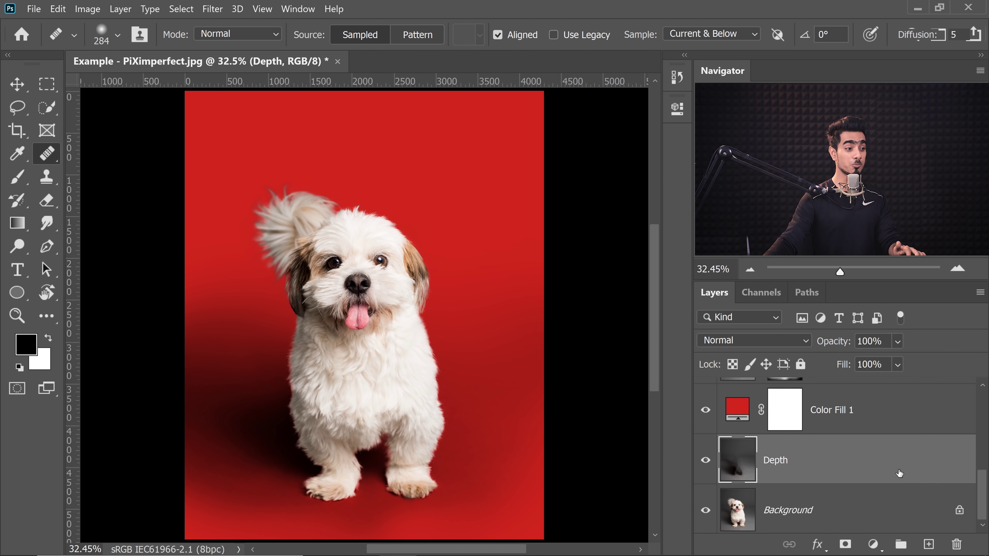
pyautogui.moveTo(881, 472); pyautogui.dragTo(876, 404)
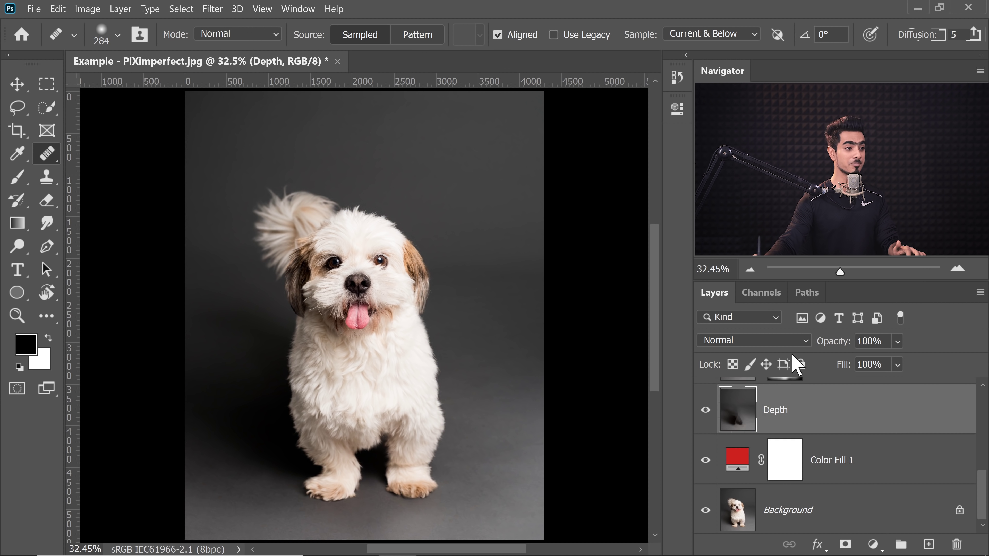
# Step: Set the Depth layer's blend mode to Multiply and its opacity to 91%
pyautogui.click(755, 342)
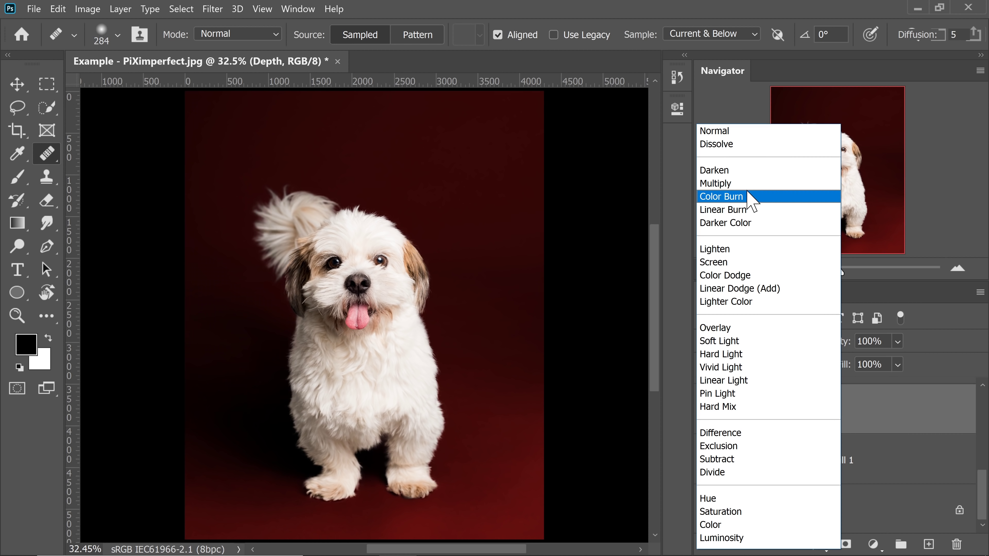
pyautogui.click(732, 184)
pyautogui.moveTo(430, 276); pyautogui.dragTo(413, 276)
pyautogui.moveTo(415, 278); pyautogui.dragTo(416, 346)
pyautogui.hotkey('ctrl', '0')
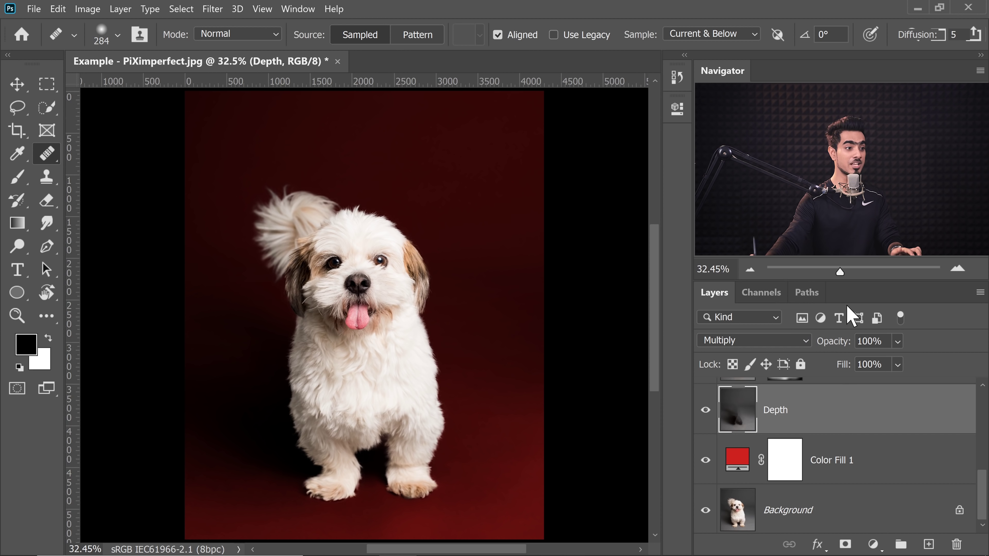
pyautogui.moveTo(625, 345); pyautogui.dragTo(697, 352)
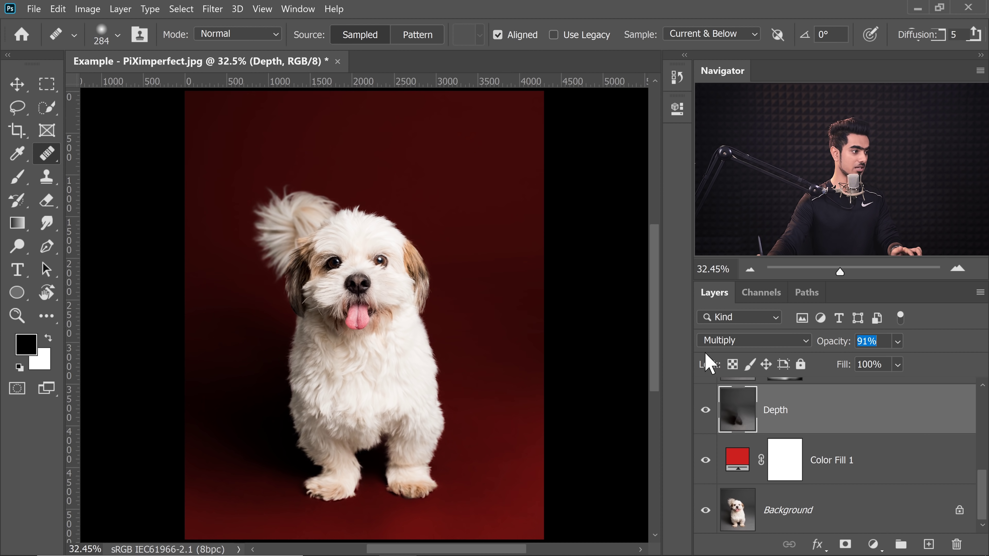
# Step: Move the Depth layer up the stack above Shadow, Curves 1 and Shadow 2
pyautogui.scroll(5, 980, 472)
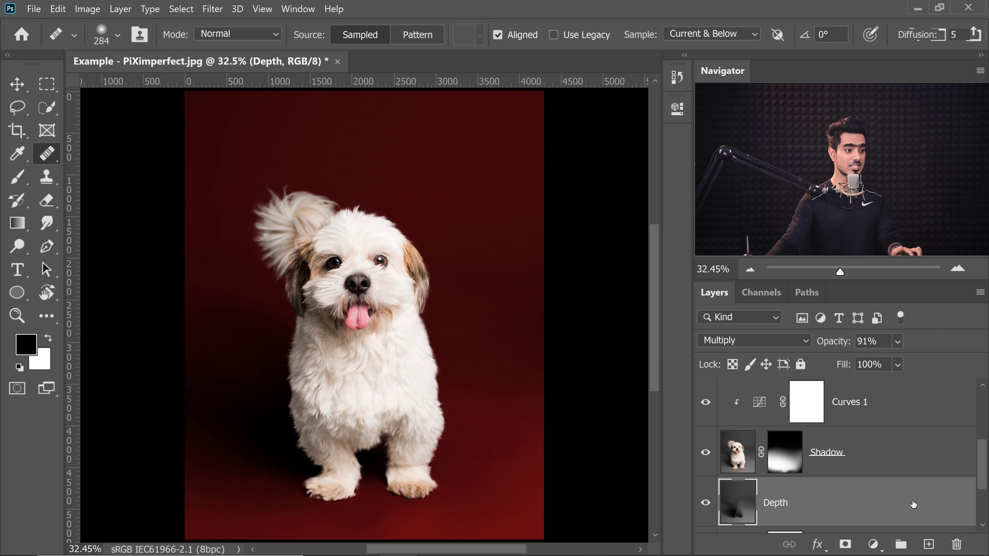
pyautogui.moveTo(901, 509); pyautogui.dragTo(864, 394)
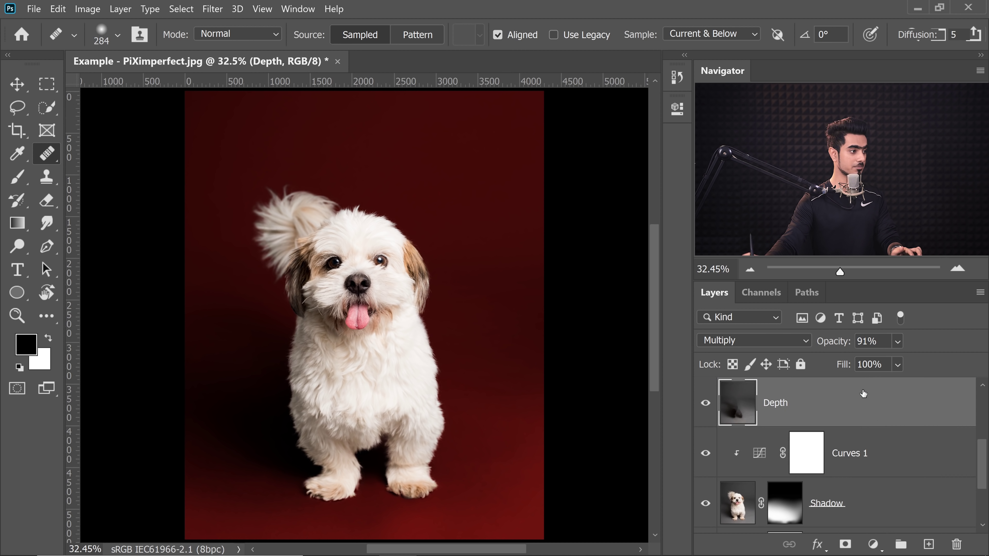
pyautogui.moveTo(980, 451); pyautogui.dragTo(979, 429)
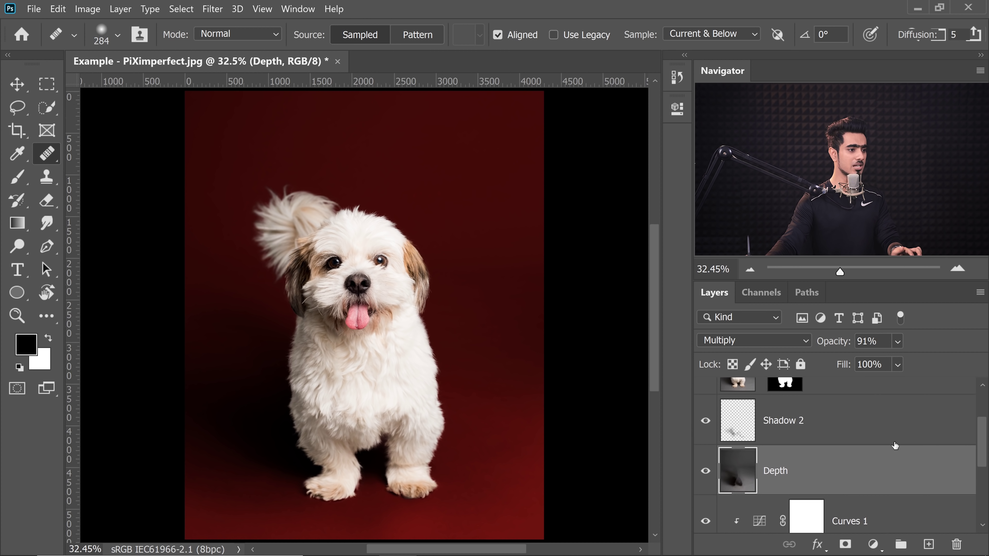
pyautogui.moveTo(865, 459); pyautogui.dragTo(860, 412)
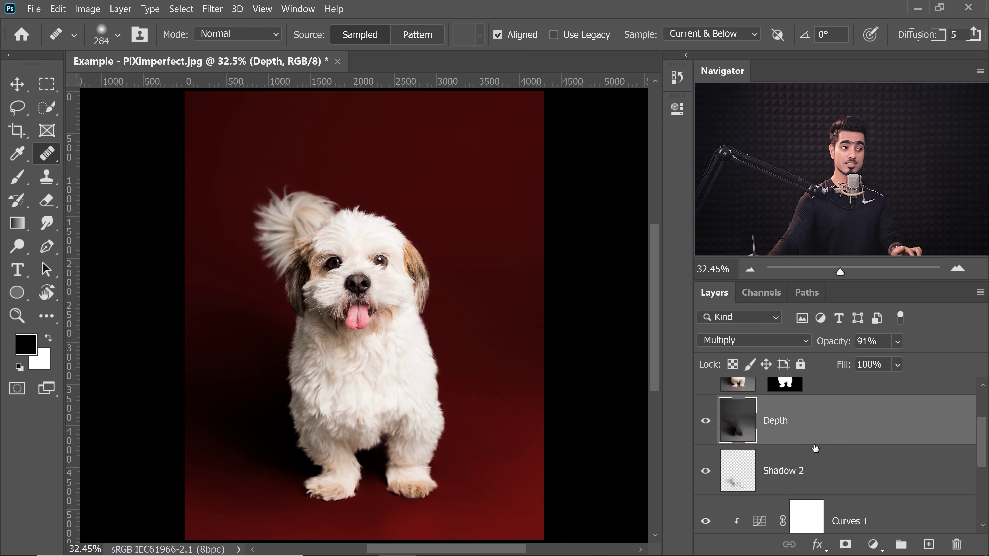
# Step: Add a Curves adjustment layer above Depth and clip it to the Depth layer
pyautogui.click(880, 550)
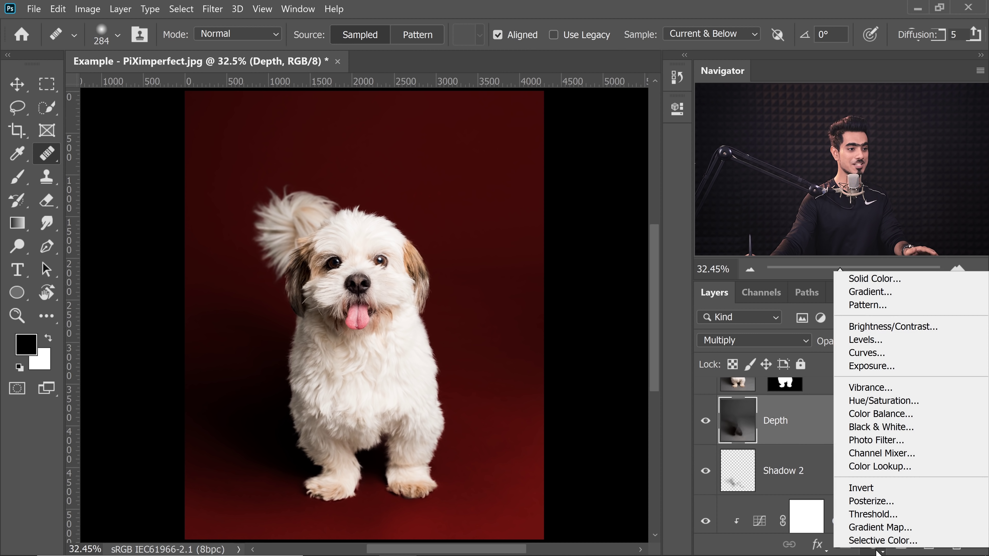
pyautogui.click(877, 356)
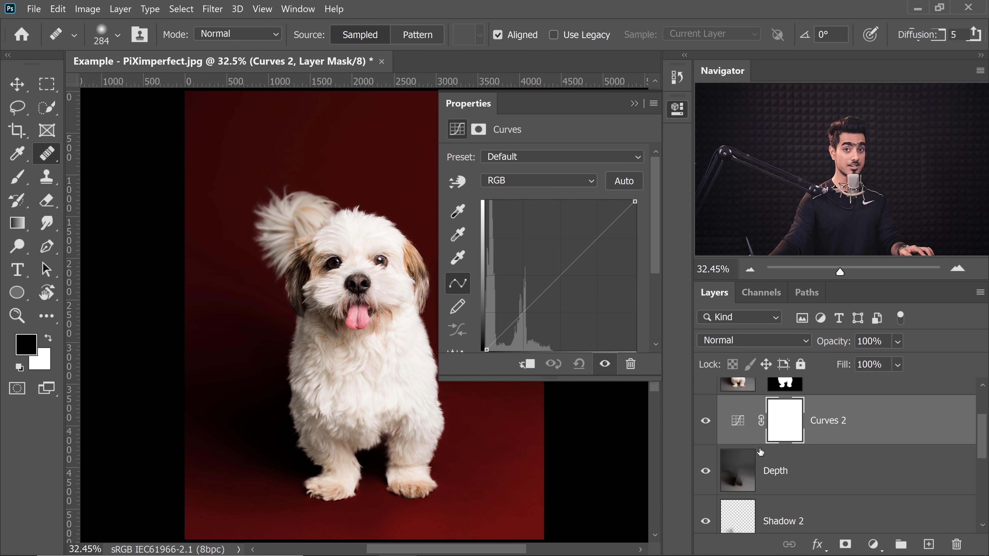
pyautogui.click(527, 365)
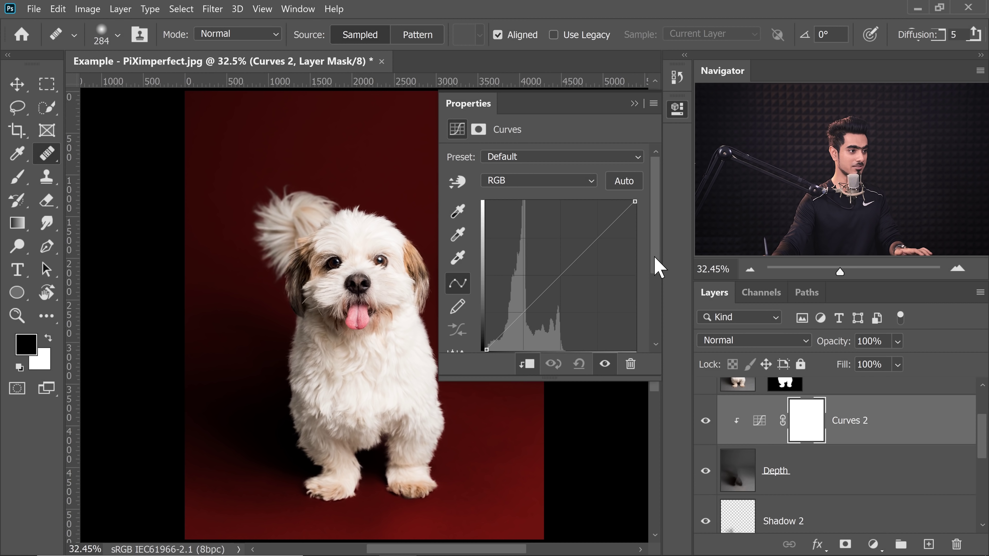
# Step: Brighten the Depth layer by setting the white point of its clipped curve to input 139
pyautogui.scroll(-2, 655, 269)
pyautogui.moveTo(635, 329); pyautogui.dragTo(567, 329)
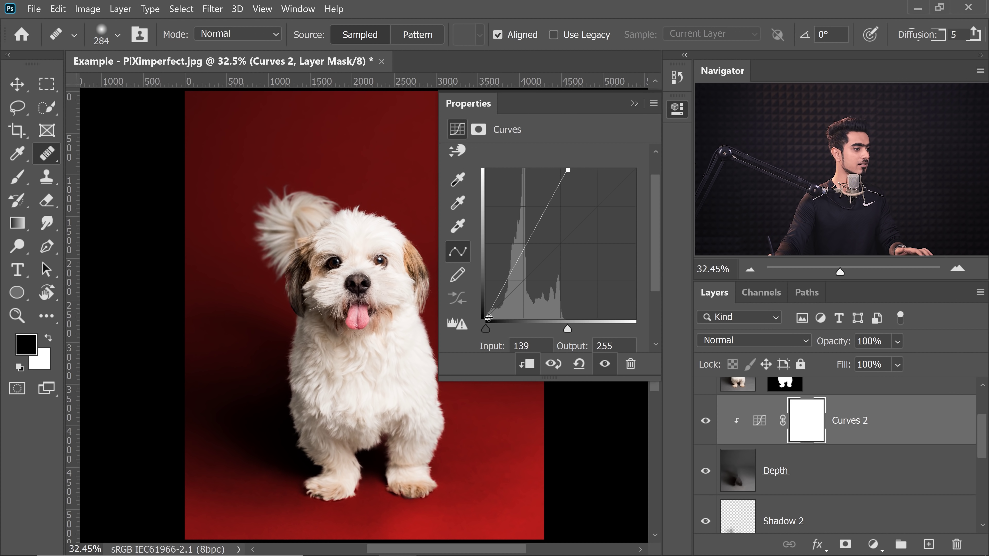
pyautogui.moveTo(477, 308); pyautogui.dragTo(469, 329)
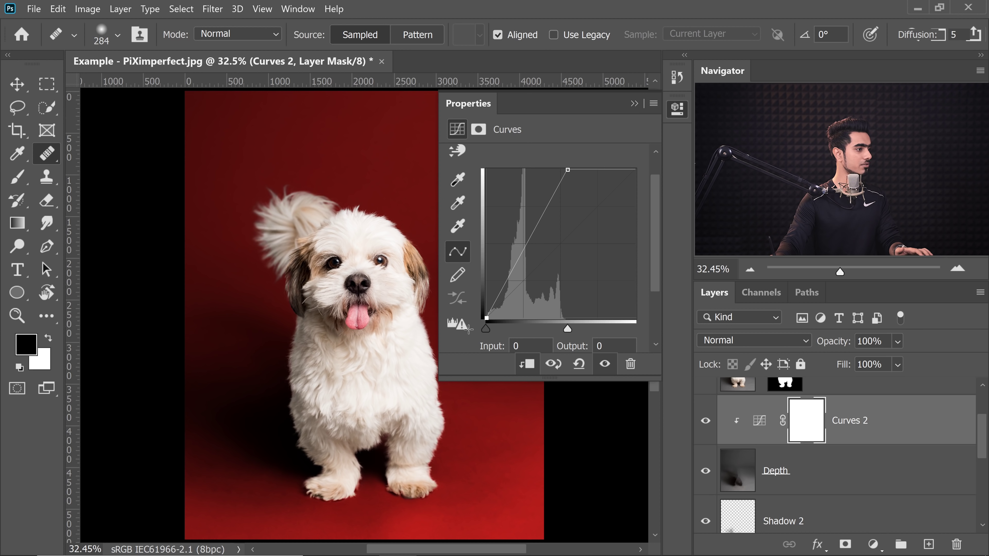
pyautogui.click(634, 103)
# Step: Fine-tune the Depth layer's opacity to 90%
pyautogui.click(835, 471)
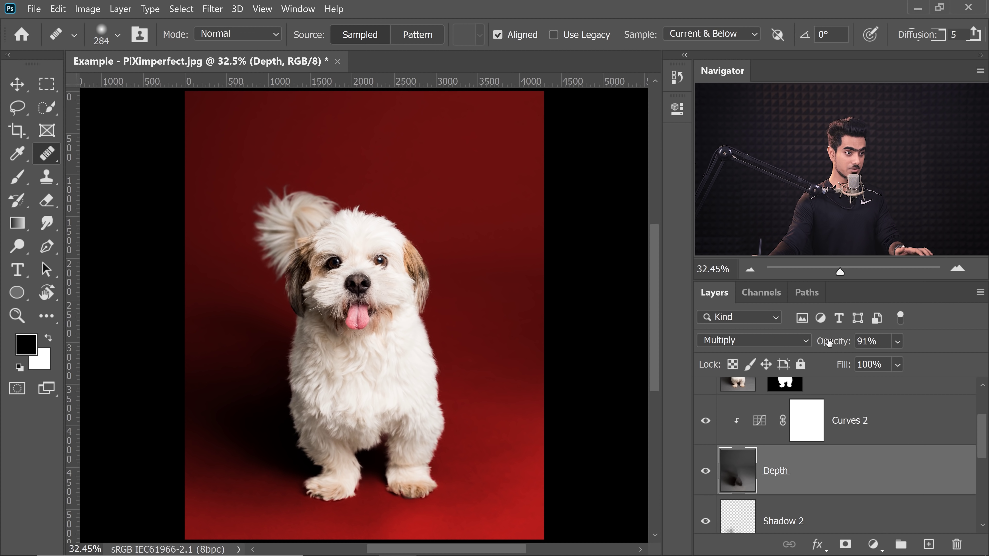
pyautogui.moveTo(714, 353); pyautogui.dragTo(791, 363)
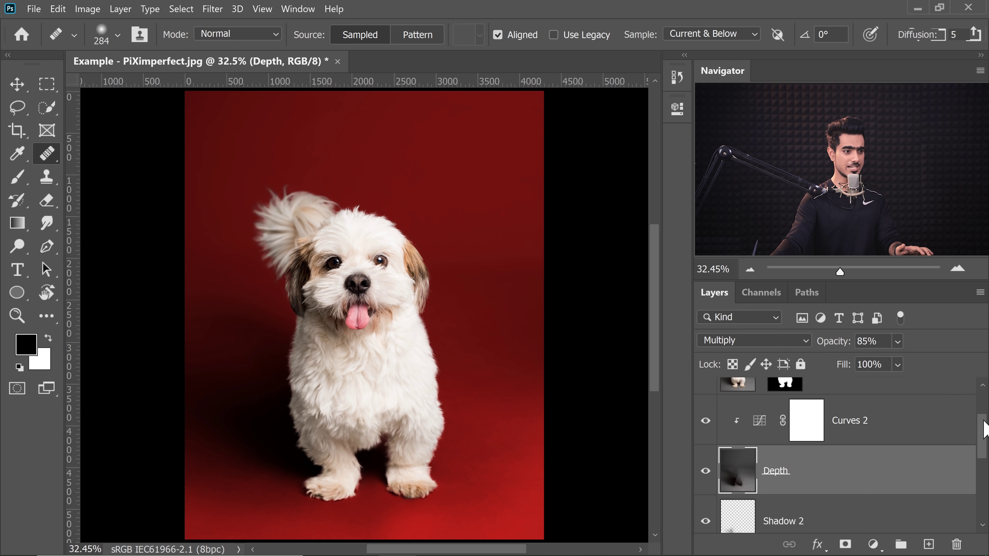
pyautogui.moveTo(984, 428); pyautogui.dragTo(980, 459)
pyautogui.click(866, 510)
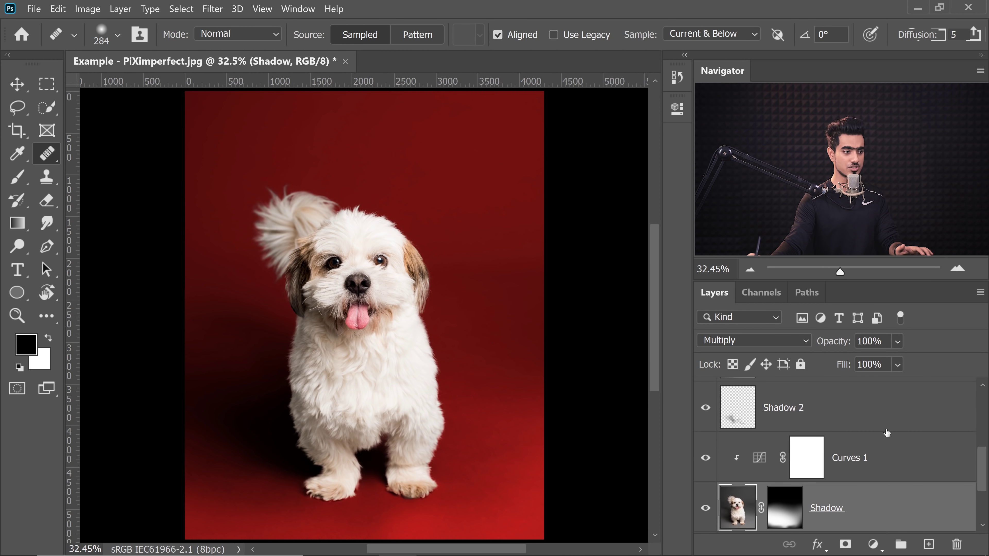
pyautogui.moveTo(736, 349); pyautogui.dragTo(761, 353)
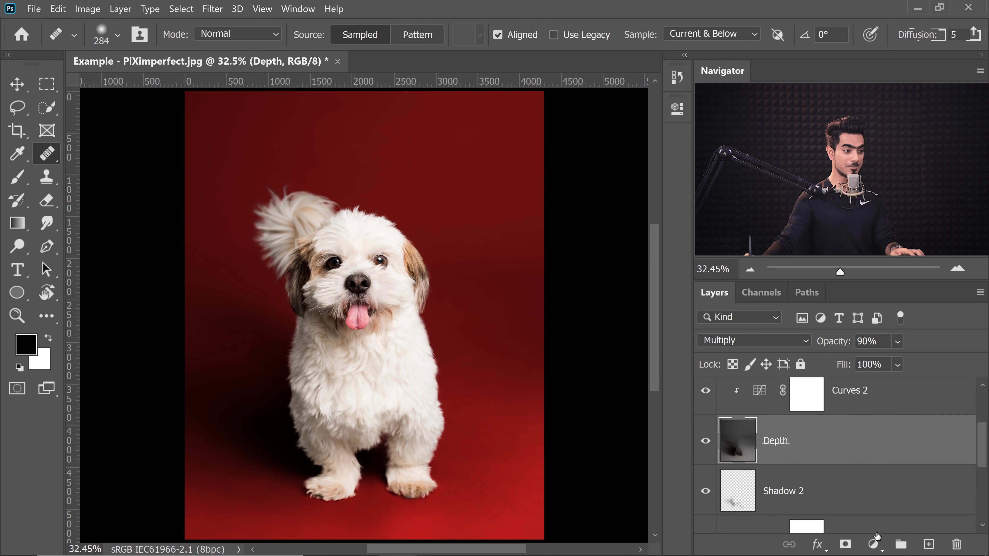
# Step: Add a mask to the Depth layer and paint black with a large soft brush over the dark shadow around the dog's legs
pyautogui.click(844, 545)
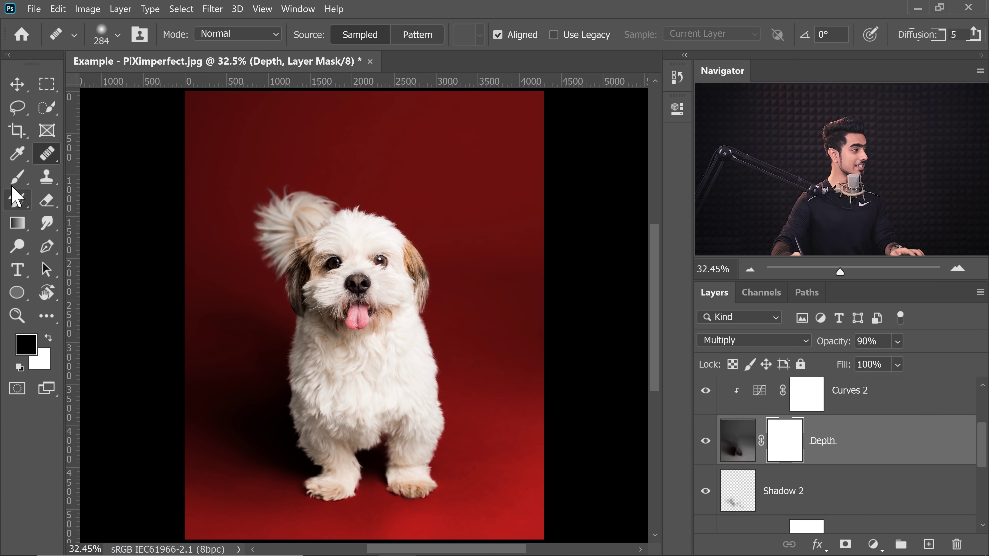
pyautogui.click(17, 177)
pyautogui.moveTo(318, 349); pyautogui.dragTo(323, 356)
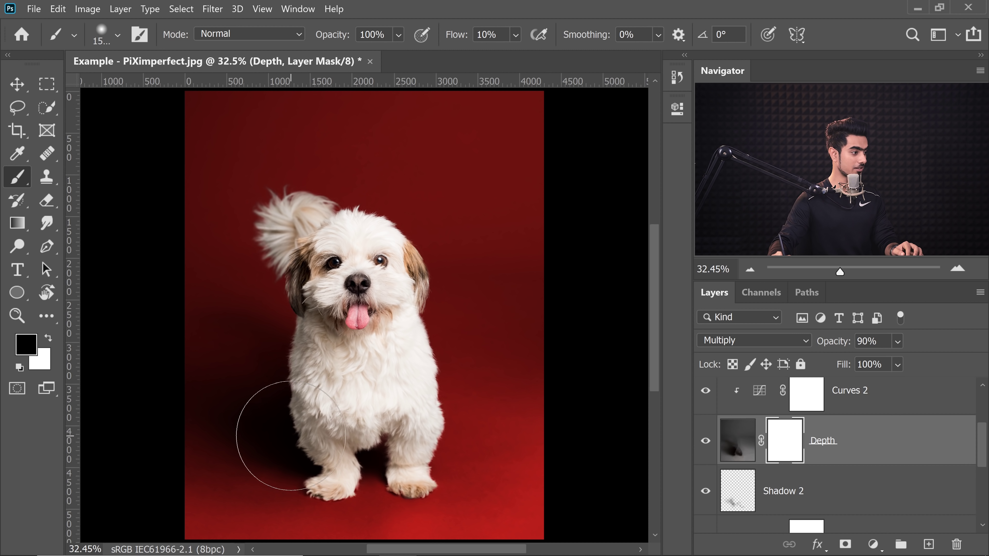
pyautogui.moveTo(269, 431)
pyautogui.mouseDown()
pyautogui.moveTo(294, 453)
pyautogui.moveTo(378, 452)
pyautogui.moveTo(366, 457)
pyautogui.moveTo(403, 431)
pyautogui.mouseUp()
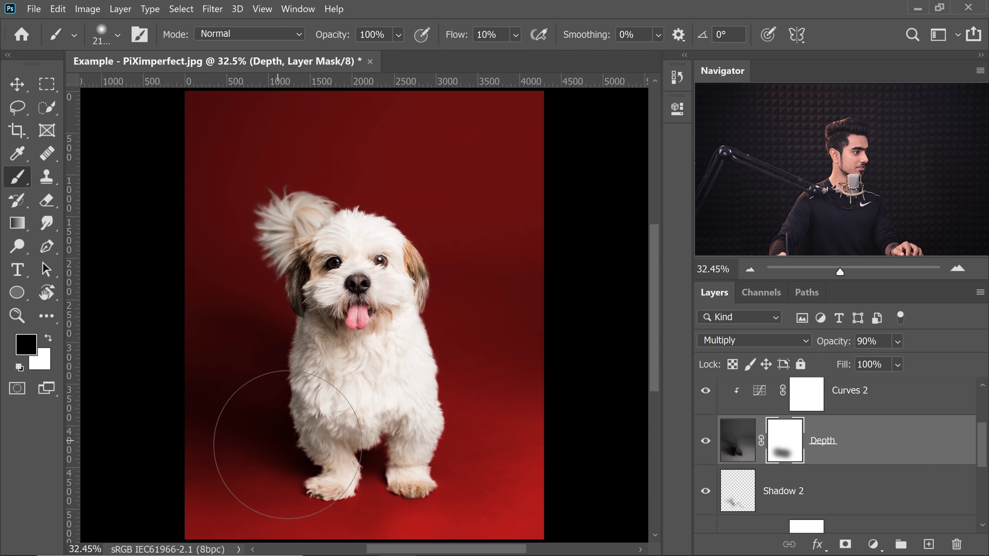
pyautogui.moveTo(342, 478)
pyautogui.mouseDown()
pyautogui.moveTo(402, 472)
pyautogui.moveTo(407, 460)
pyautogui.mouseUp()
pyautogui.moveTo(399, 419); pyautogui.dragTo(392, 312)
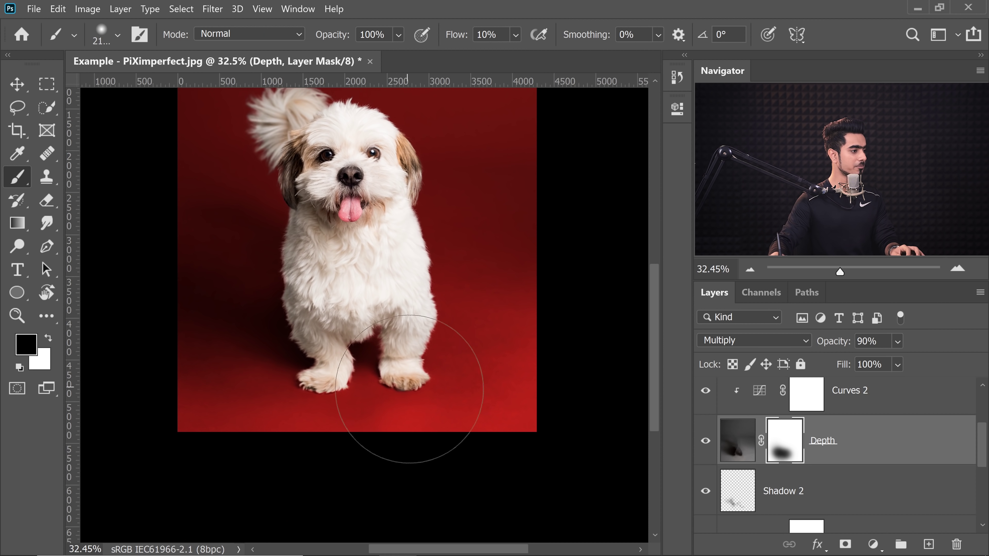
pyautogui.moveTo(409, 392); pyautogui.dragTo(350, 401)
pyautogui.press('x')
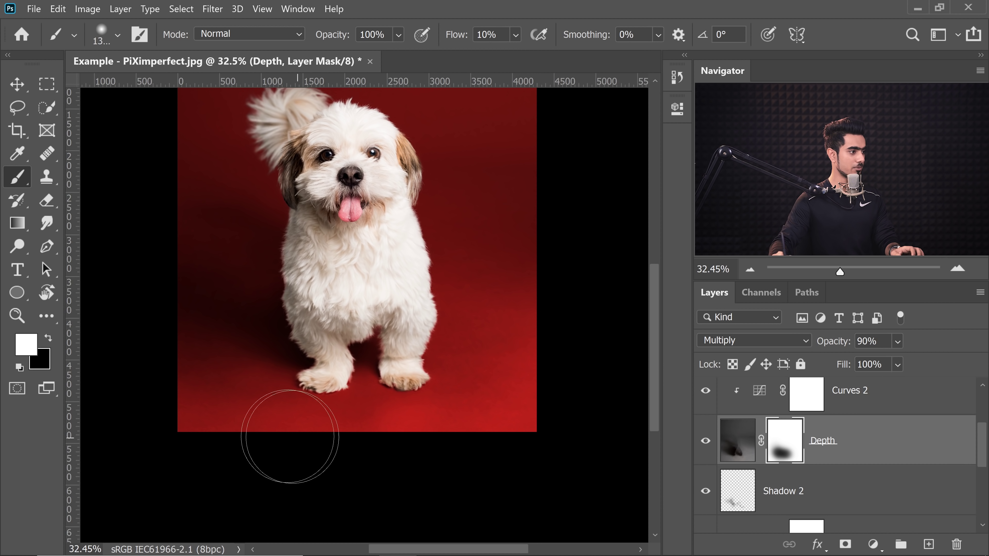
pyautogui.moveTo(506, 299); pyautogui.dragTo(526, 376)
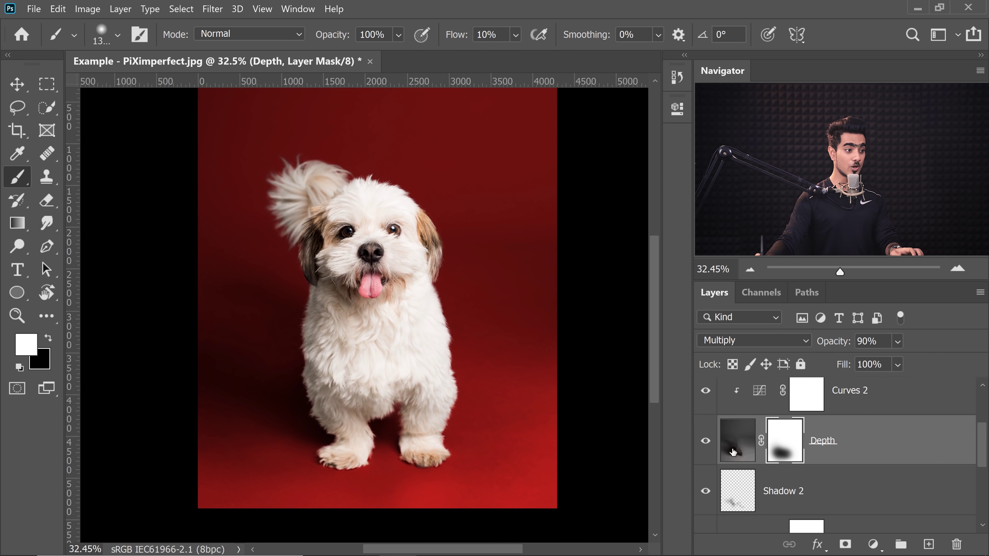
# Step: Hide the Depth layer and disable the Shadow layer's mask to compare the background without them
pyautogui.click(706, 442)
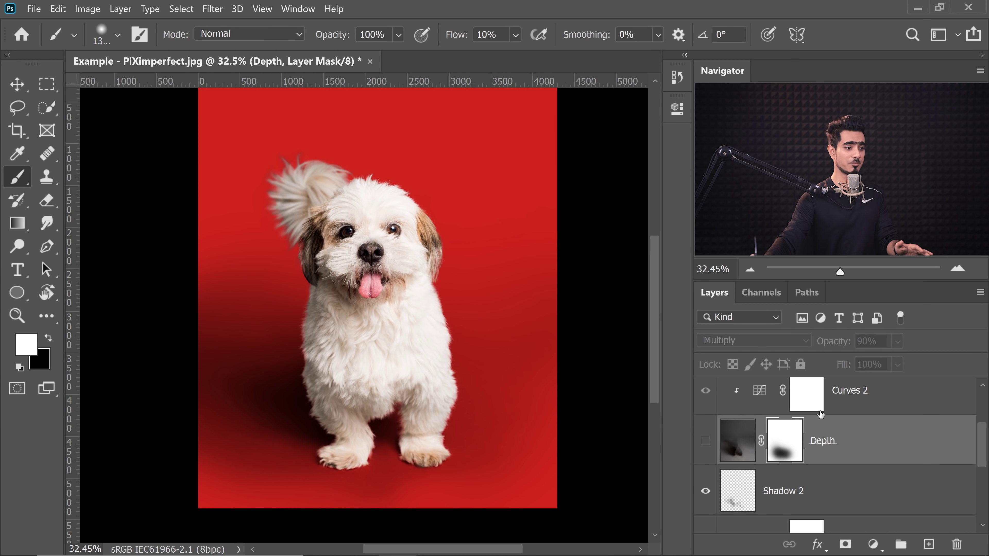
pyautogui.moveTo(984, 455); pyautogui.dragTo(981, 497)
pyautogui.keyDown('shift'); pyautogui.click(783, 465); pyautogui.keyUp('shift')
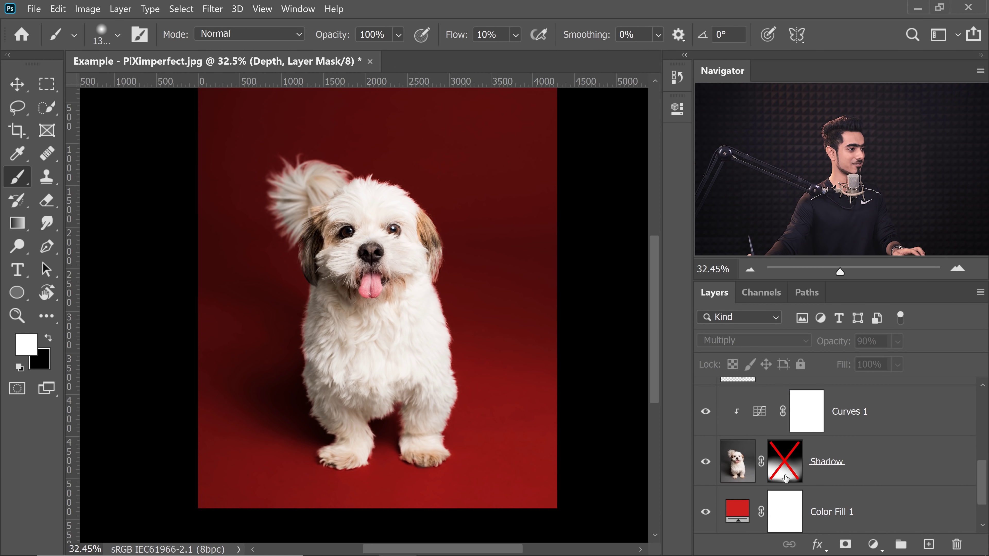
# Step: Re-enable the Shadow layer's mask and make the Depth layer visible again
pyautogui.scroll(-3, 453, 325)
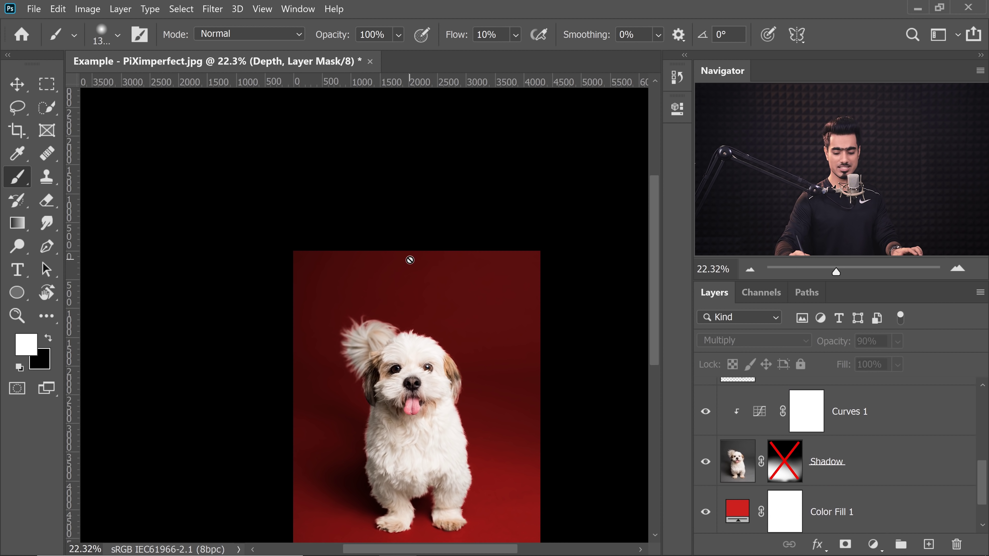
pyautogui.moveTo(526, 400); pyautogui.dragTo(501, 338)
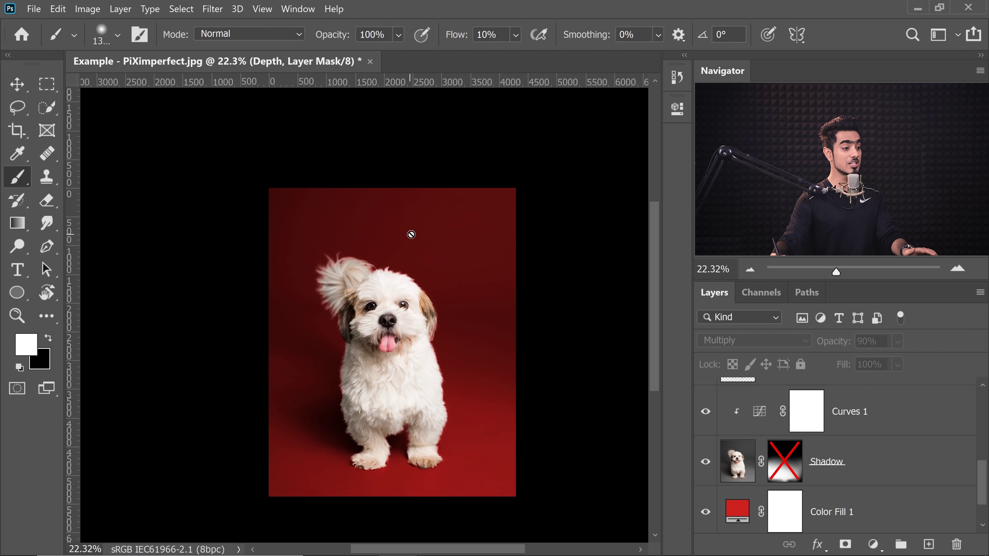
pyautogui.keyDown('shift'); pyautogui.click(785, 467); pyautogui.keyUp('shift')
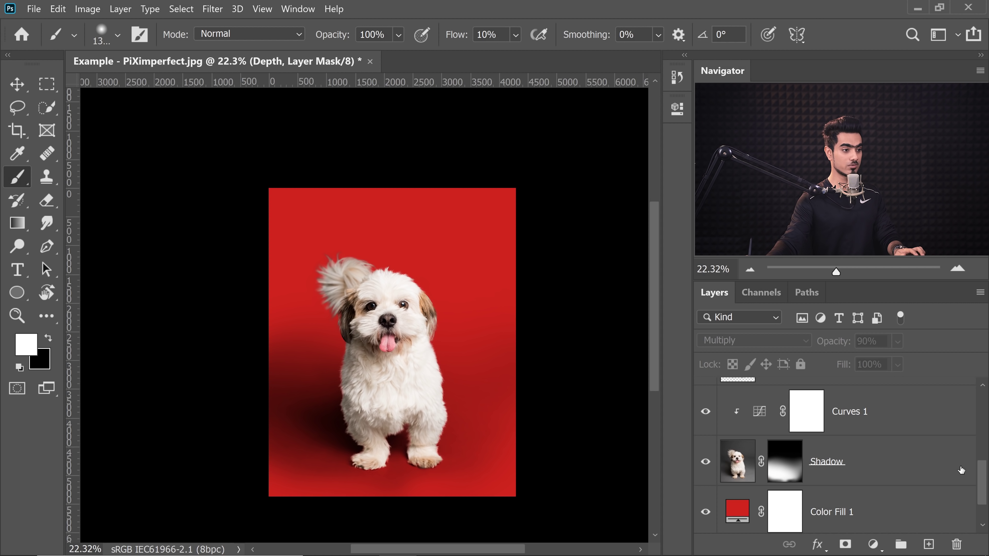
pyautogui.moveTo(983, 487); pyautogui.dragTo(964, 440)
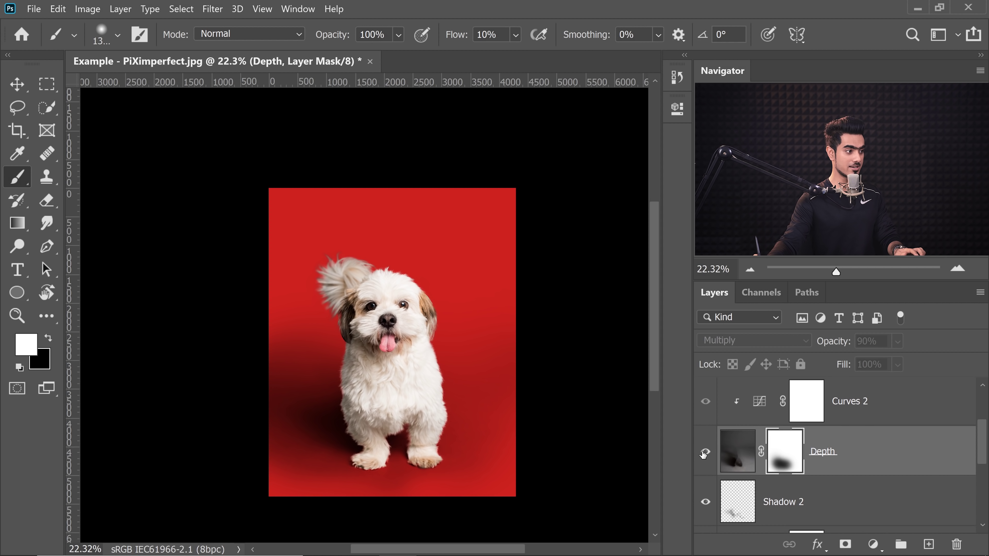
pyautogui.click(705, 452)
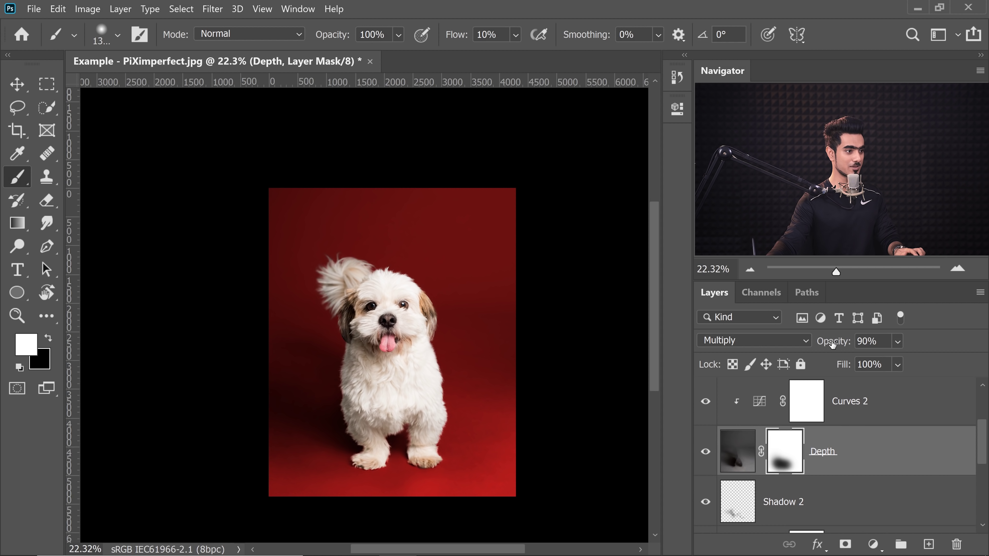
# Step: Set the Depth layer's opacity to 95% and select the Shadow layer, with black as the foreground color
pyautogui.moveTo(832, 344)
pyautogui.mouseDown()
pyautogui.moveTo(823, 343)
pyautogui.moveTo(836, 346)
pyautogui.mouseUp()
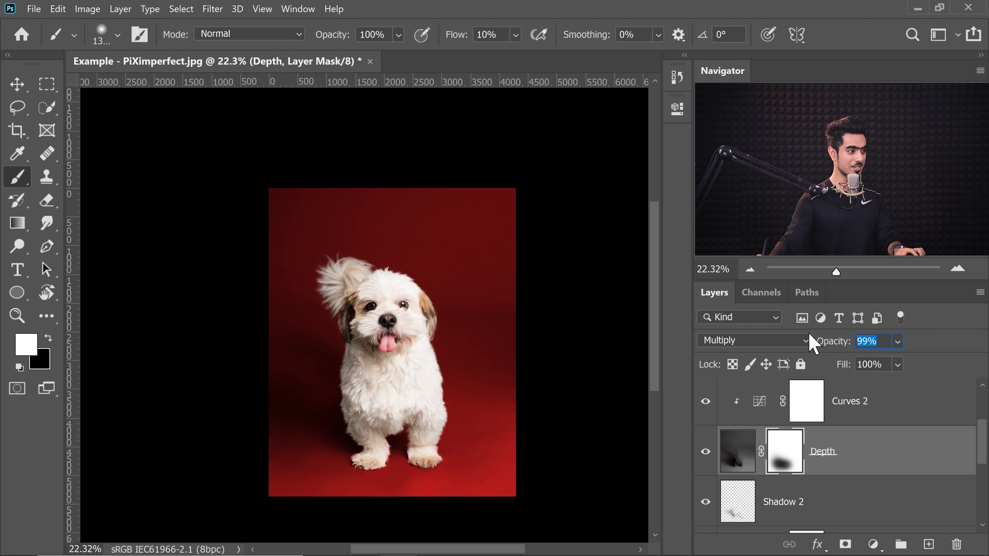
pyautogui.moveTo(812, 343); pyautogui.dragTo(812, 341)
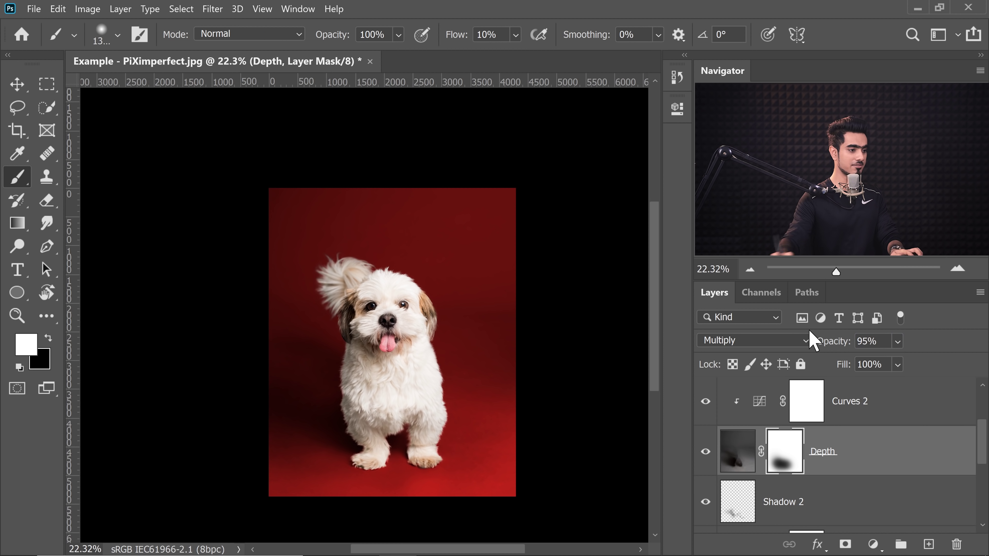
pyautogui.scroll(-3, 972, 441)
pyautogui.click(934, 476)
pyautogui.press('x')
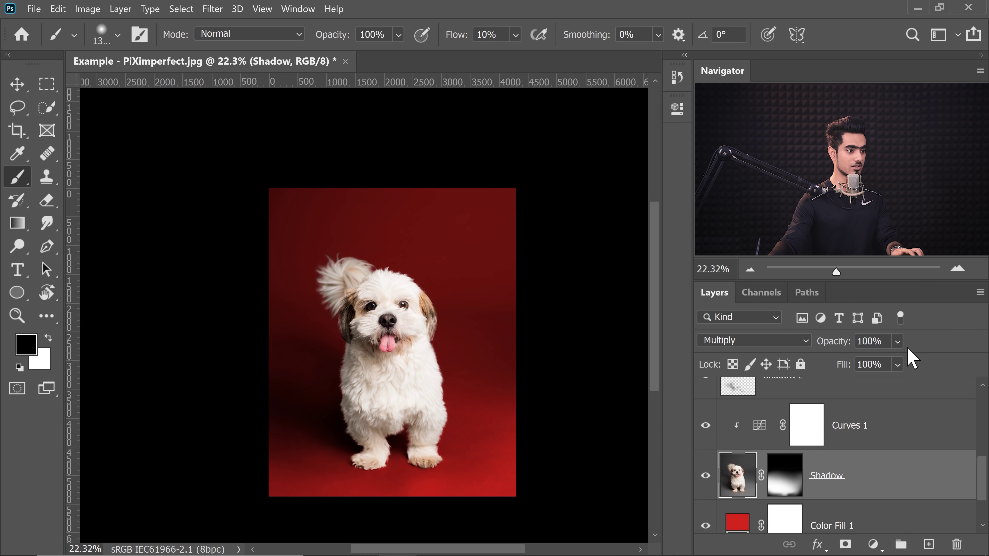
pyautogui.hotkey('ctrl', '0')
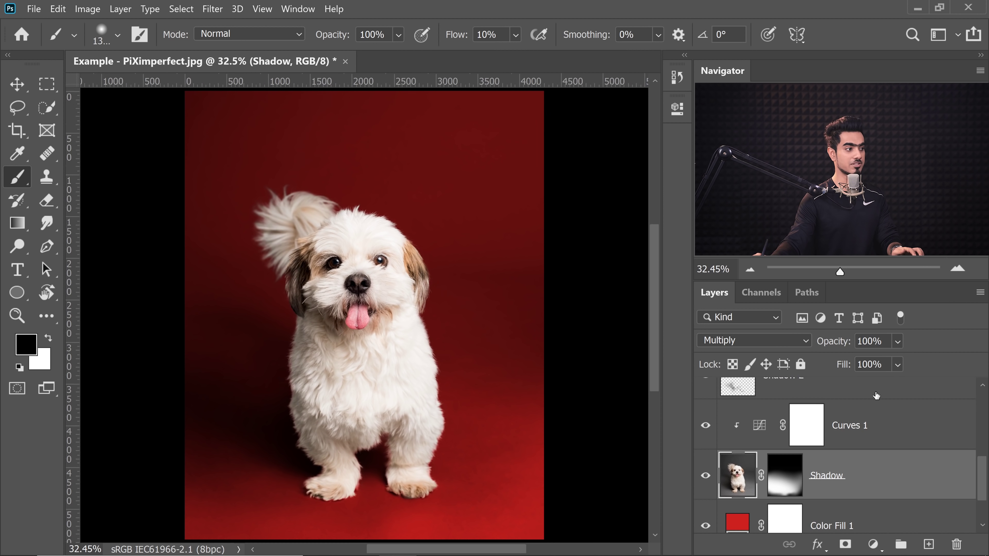
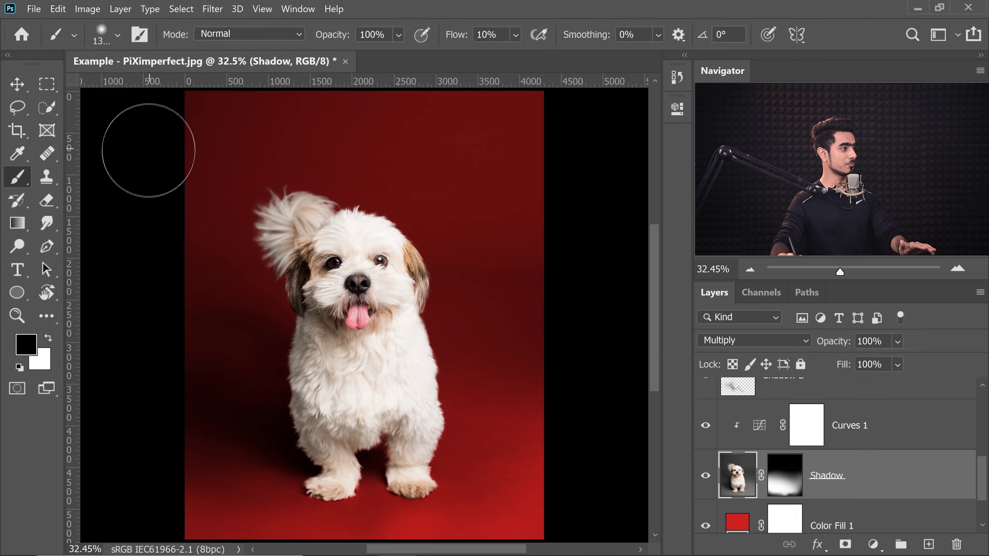
# Step: Create a new 4000 x 4000 px document from the 2000 pixel grid preset at 300 ppi
pyautogui.click(34, 10)
pyautogui.click(43, 24)
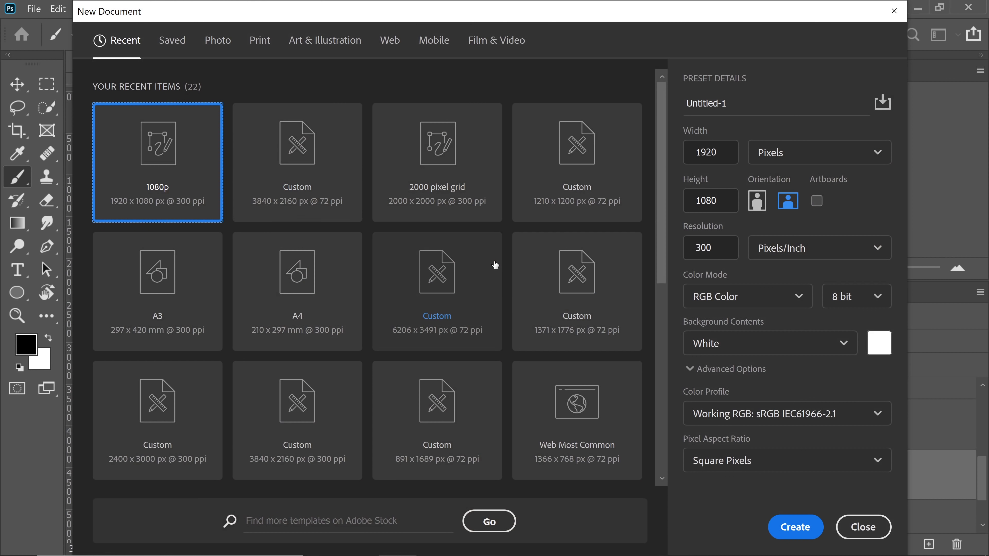
pyautogui.click(462, 158)
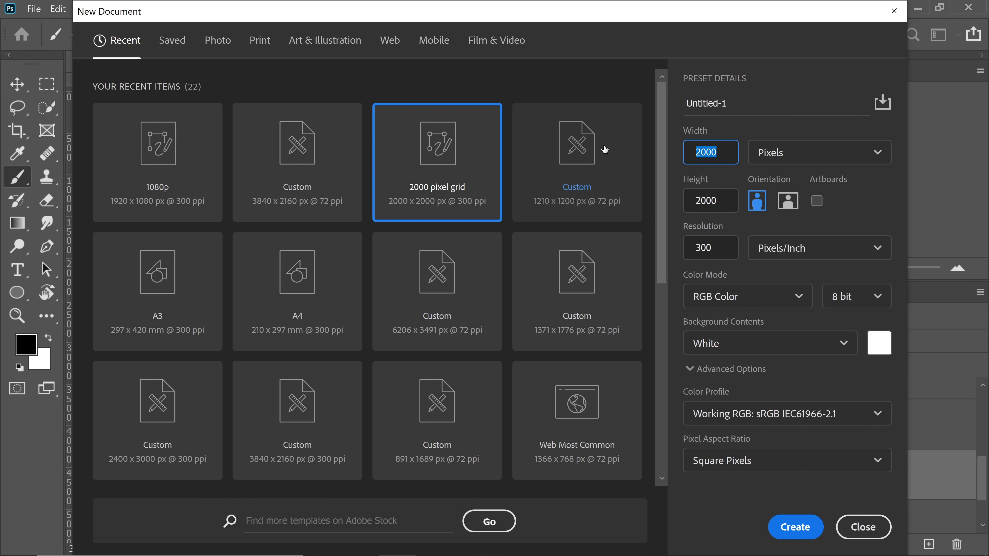
pyautogui.write('40')
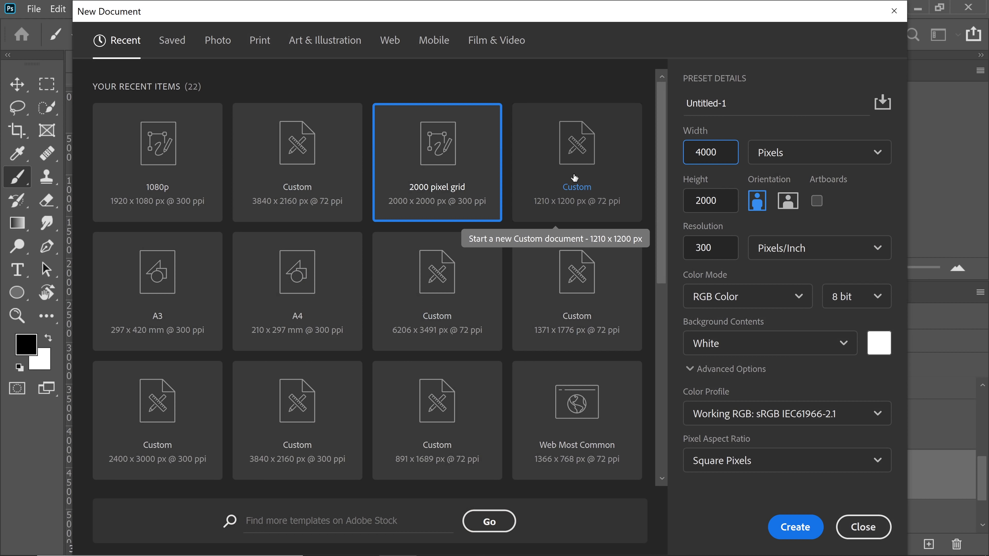
pyautogui.press('Tab')
pyautogui.write('400')
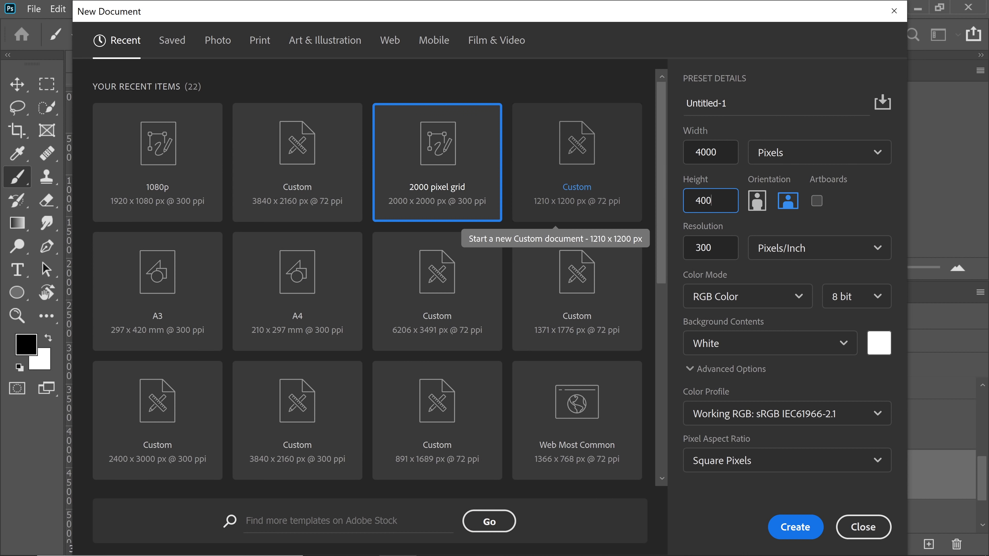
pyautogui.write('0')
pyautogui.press('Return')
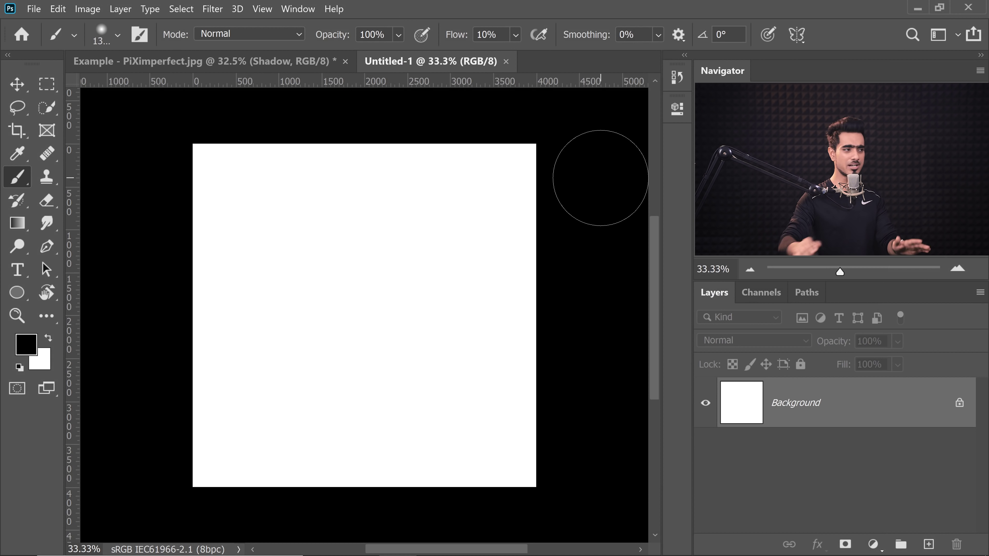
# Step: With rulers shown, place vertical guides at about 1050 and 2730 px and horizontal guides at about 745 and 3250 px
pyautogui.scroll(2, 366, 246)
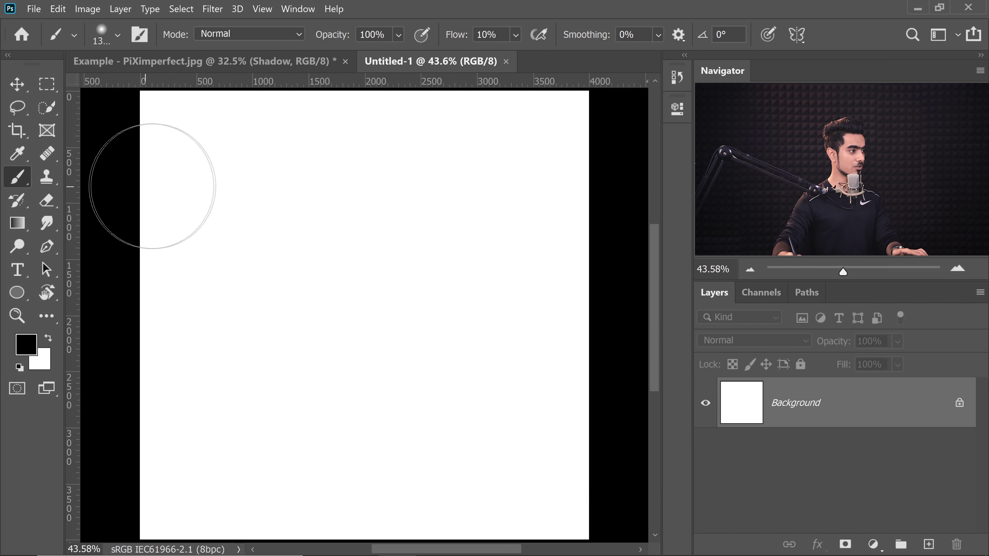
pyautogui.moveTo(71, 230)
pyautogui.mouseDown()
pyautogui.moveTo(231, 231)
pyautogui.moveTo(53, 230)
pyautogui.mouseUp()
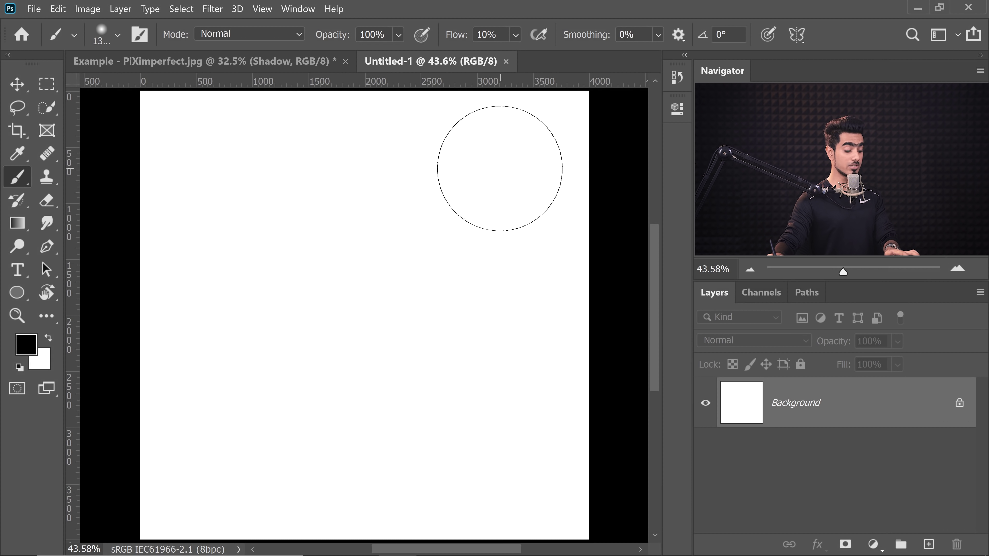
pyautogui.hotkey('ctrl', 'r')
pyautogui.hotkey('ctrl', 'r')
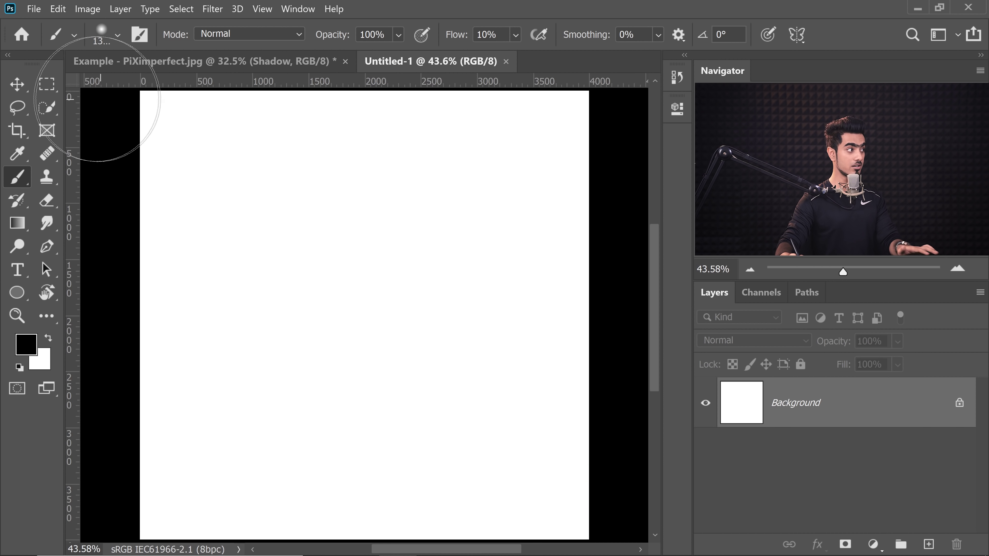
pyautogui.moveTo(77, 230); pyautogui.dragTo(258, 259)
pyautogui.moveTo(349, 83)
pyautogui.mouseDown()
pyautogui.moveTo(353, 185)
pyautogui.moveTo(350, 175)
pyautogui.mouseUp()
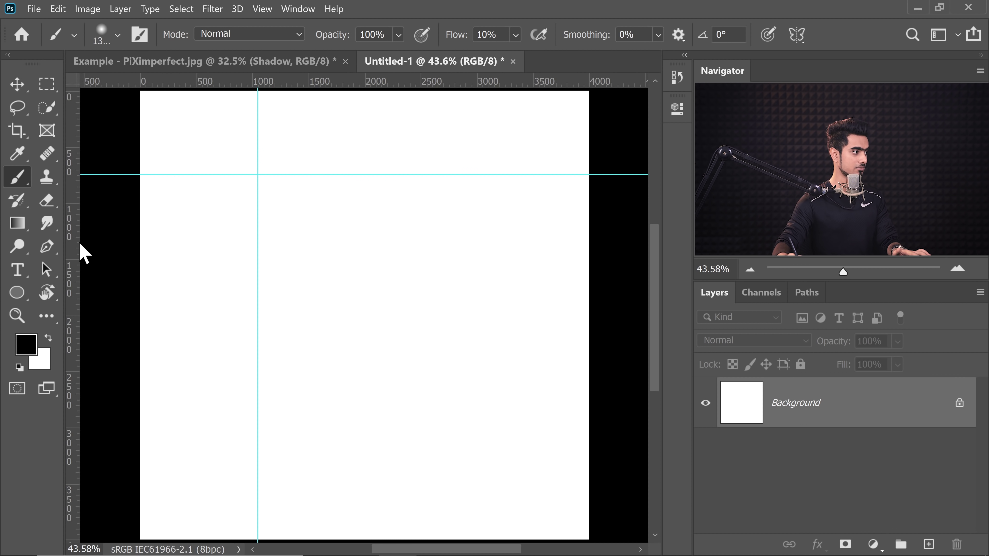
pyautogui.moveTo(77, 250); pyautogui.dragTo(447, 279)
pyautogui.moveTo(391, 82); pyautogui.dragTo(375, 456)
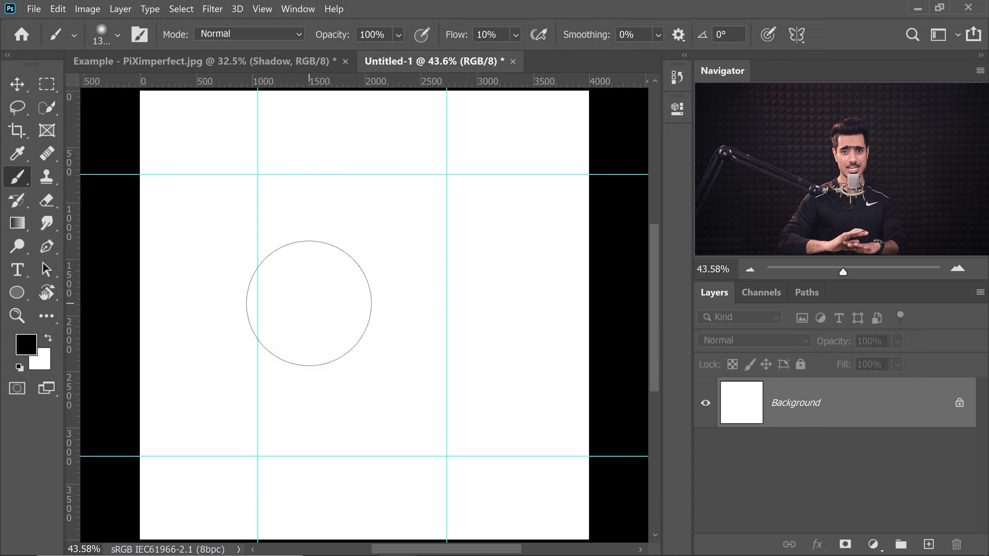
# Step: Draw a circle about 244 px wide with the Ellipse Tool, centered on the upper-left guide intersection
pyautogui.click(17, 292)
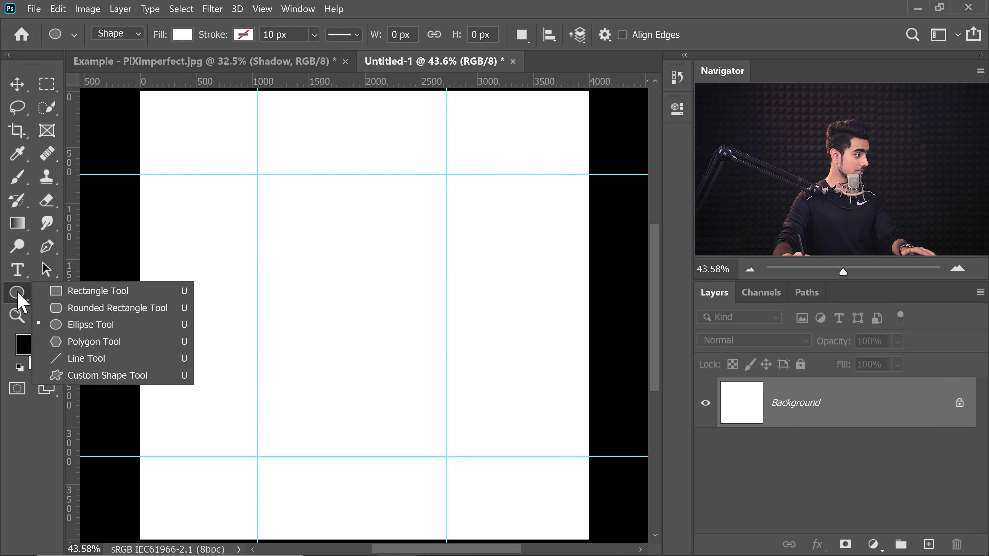
pyautogui.click(71, 325)
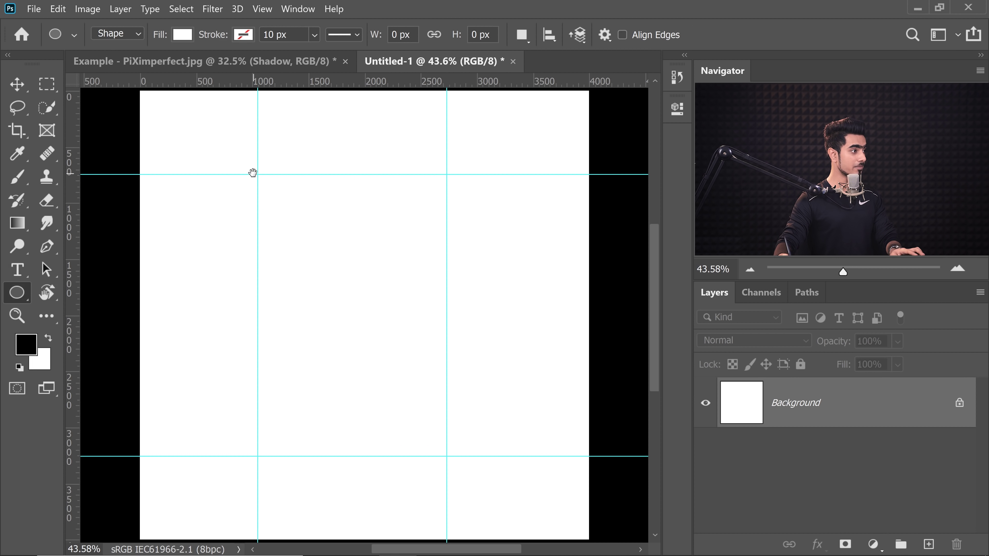
pyautogui.moveTo(256, 169); pyautogui.dragTo(316, 158)
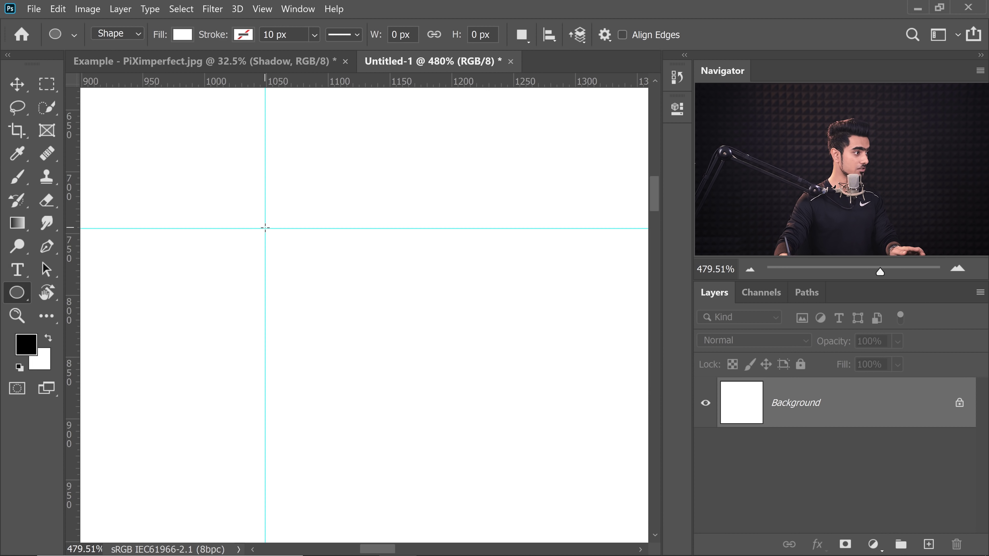
pyautogui.moveTo(265, 227); pyautogui.dragTo(413, 424)
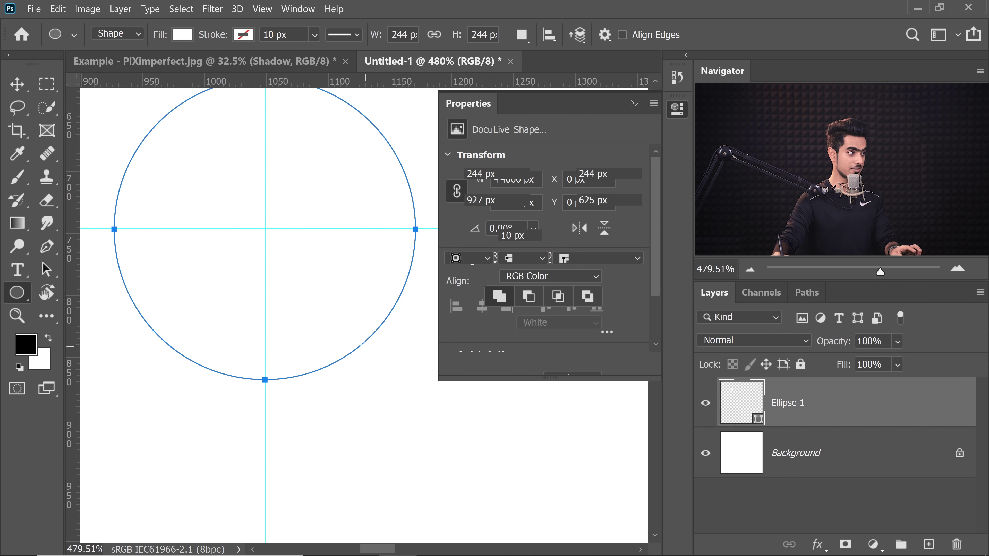
# Step: Change the circle shape's fill to black
pyautogui.click(632, 103)
pyautogui.moveTo(374, 252); pyautogui.dragTo(349, 258)
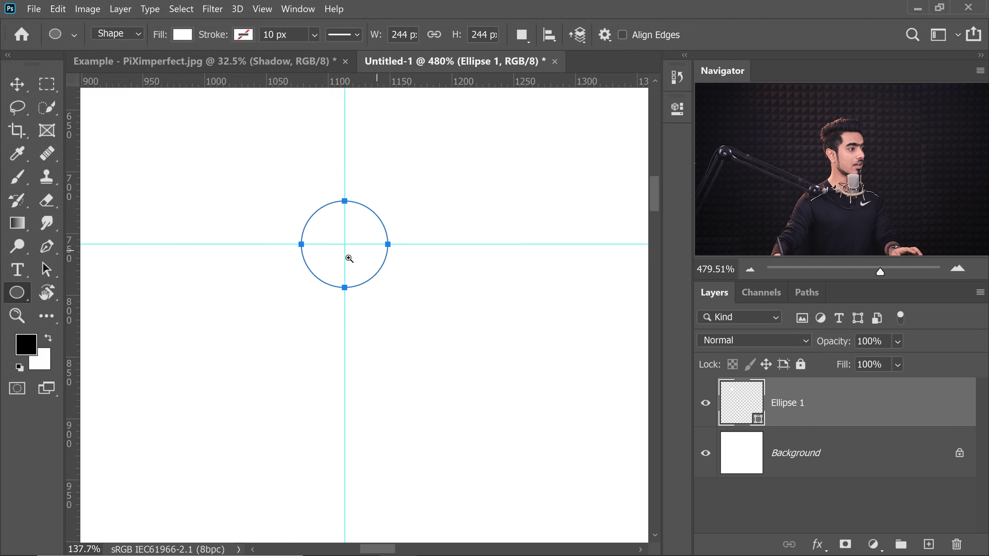
pyautogui.moveTo(359, 214); pyautogui.dragTo(304, 257)
pyautogui.click(184, 35)
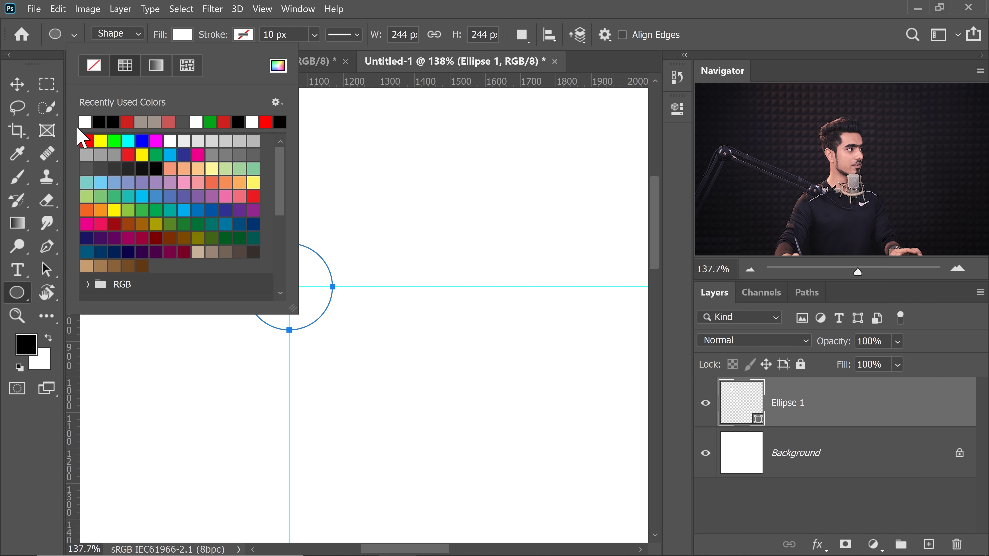
pyautogui.click(101, 121)
# Step: Scale the black circle proportionally around its center to about 317% and apply the transform
pyautogui.click(17, 89)
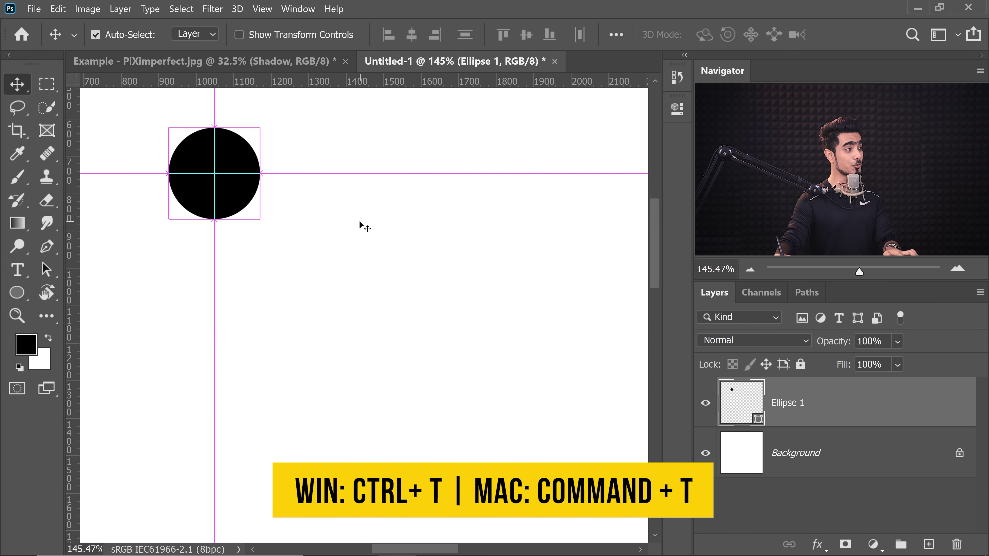
pyautogui.hotkey('ctrl', 't')
pyautogui.hotkey('ctrl', '0')
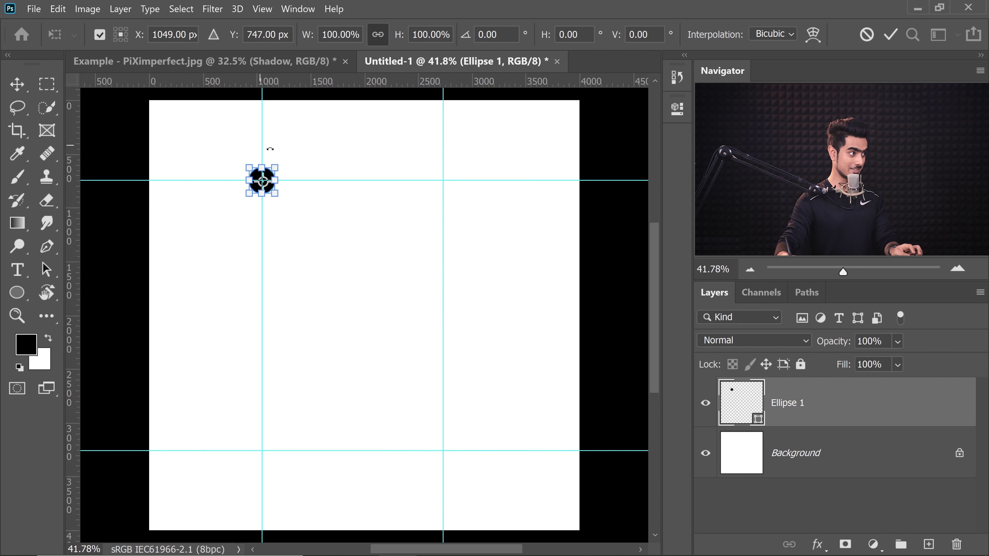
pyautogui.moveTo(275, 197); pyautogui.dragTo(297, 232)
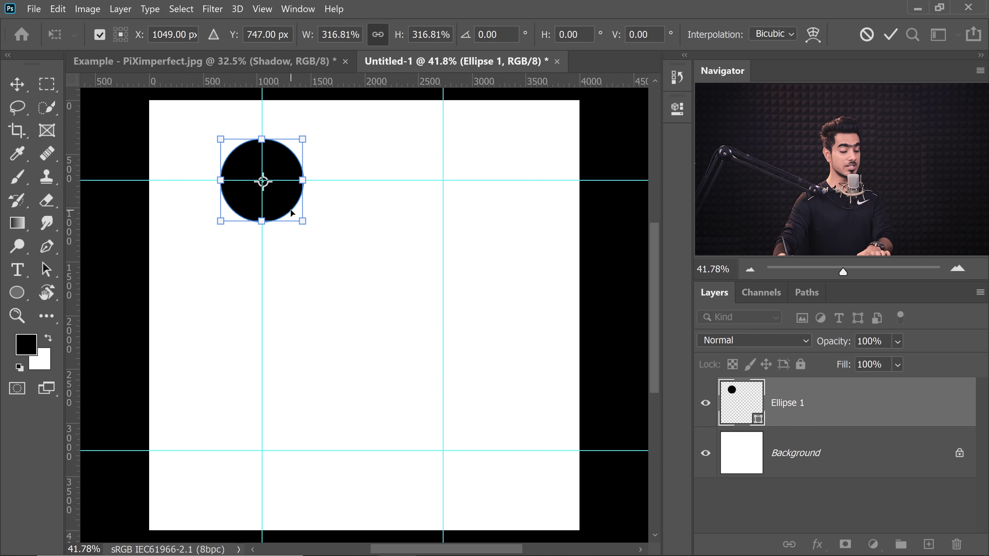
pyautogui.press('Return')
# Step: Test how the enlarged circle snaps at the upper-left guide intersection and review the Snap option
pyautogui.scroll(5, 275, 196)
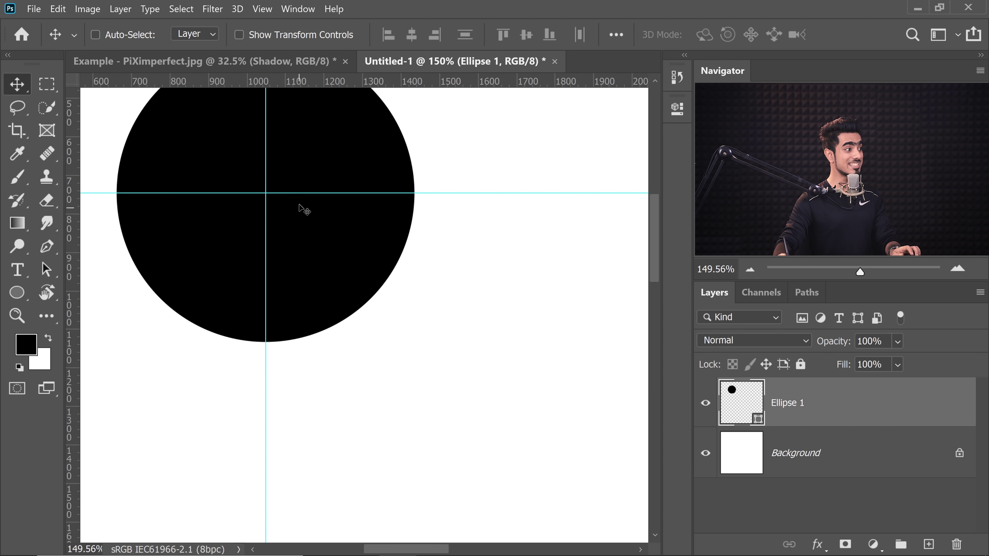
pyautogui.moveTo(289, 211); pyautogui.dragTo(294, 215)
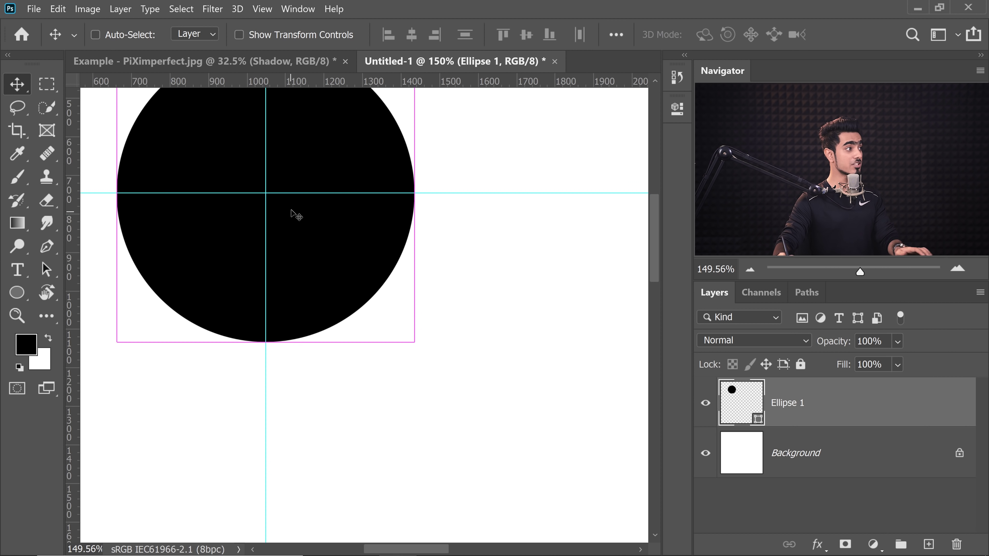
pyautogui.click(262, 9)
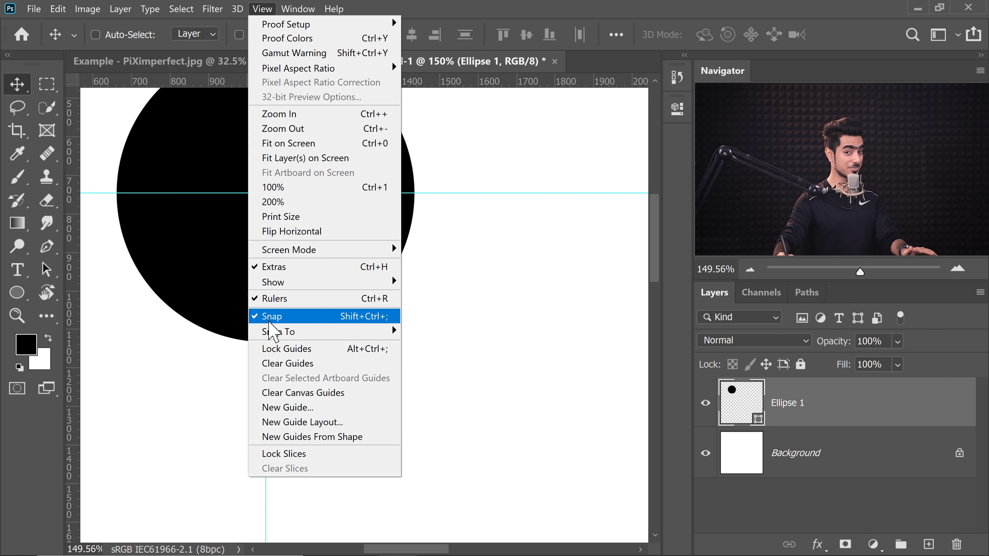
pyautogui.click(452, 208)
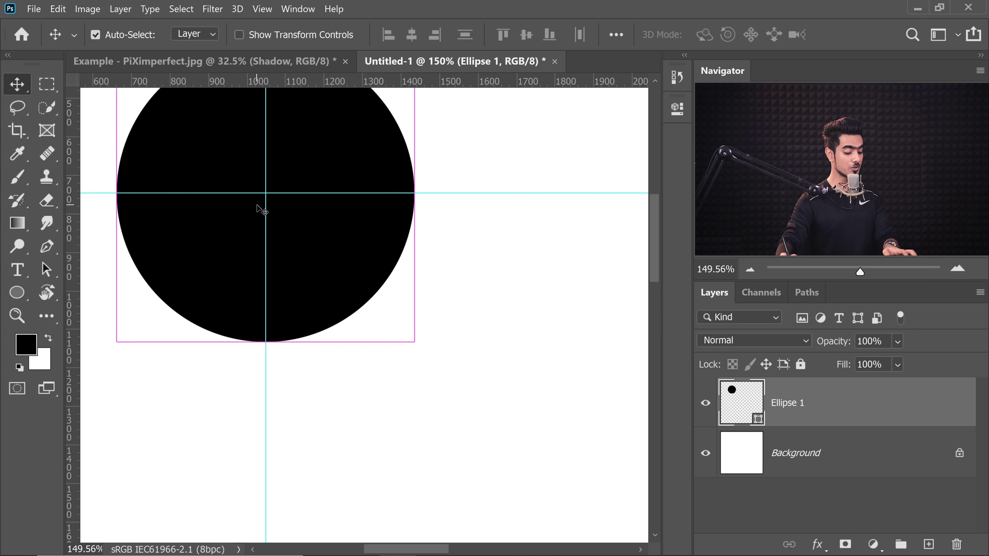
# Step: Inspect the circle's transform center against the guide intersection at high magnification, leaving its size and position as they are
pyautogui.hotkey('ctrl', 't')
pyautogui.moveTo(269, 179); pyautogui.dragTo(331, 184)
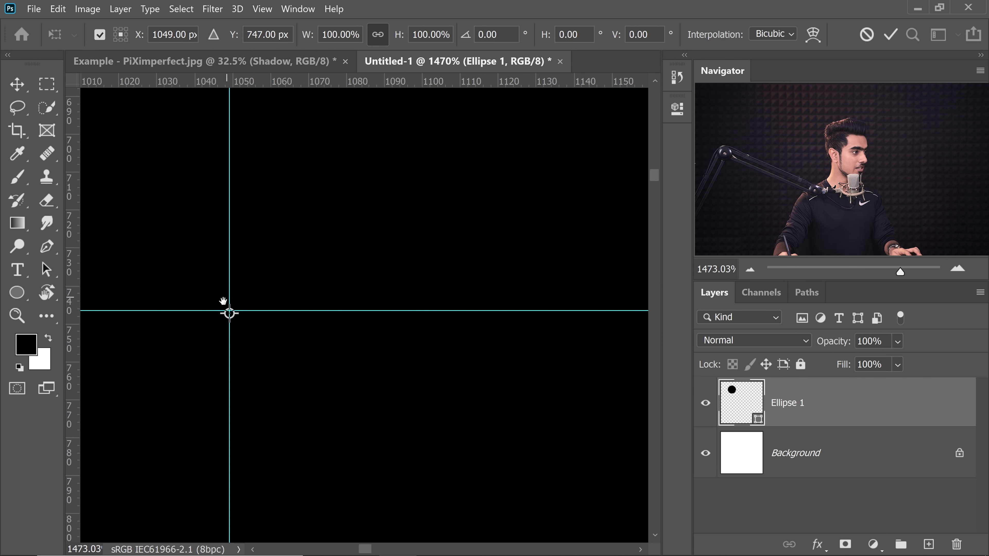
pyautogui.moveTo(223, 303); pyautogui.dragTo(241, 268)
pyautogui.press('Return')
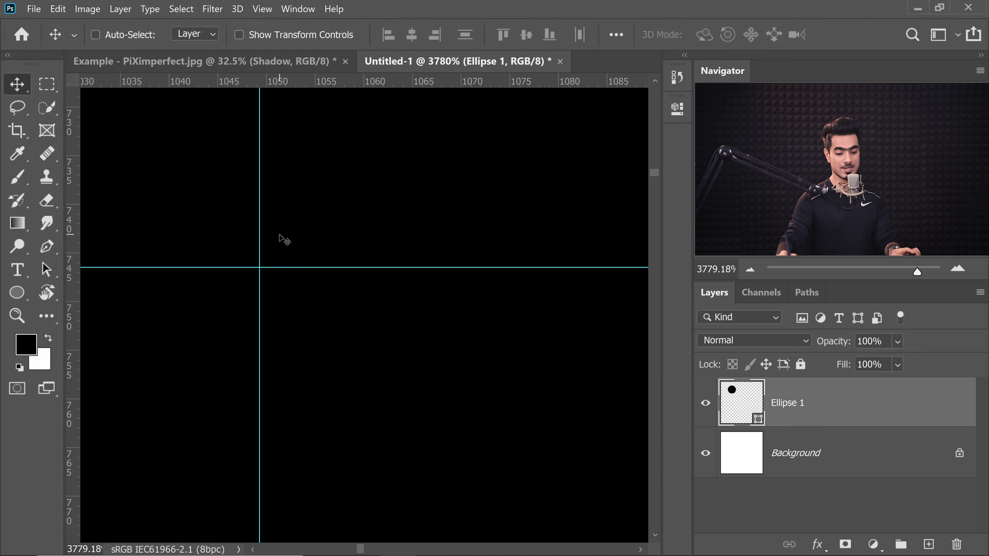
# Step: Duplicate the black circle onto the other three guide intersections, and place one more copy roughly midway between the four
pyautogui.hotkey('ctrl', '0')
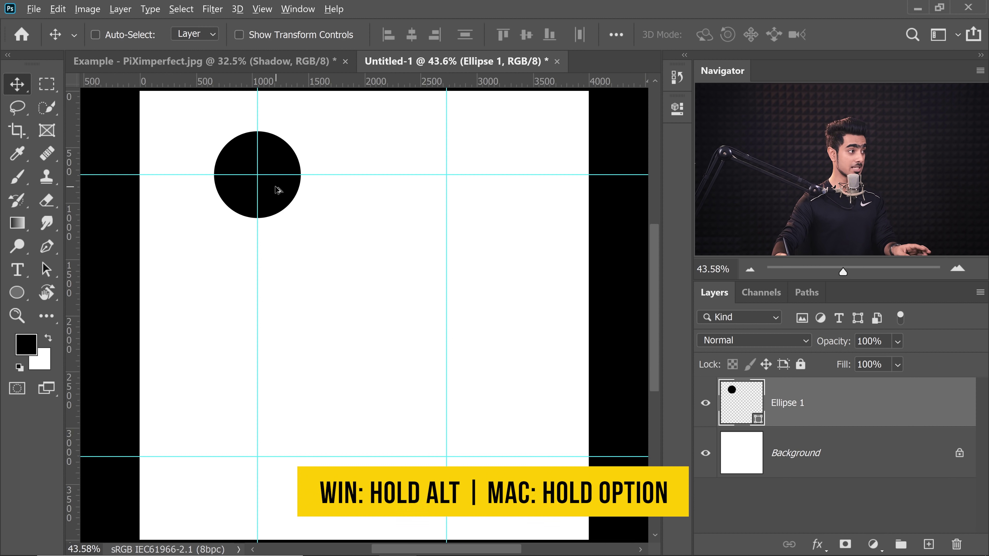
pyautogui.moveTo(278, 190); pyautogui.dragTo(448, 194)
pyautogui.moveTo(457, 194); pyautogui.dragTo(462, 198)
pyautogui.moveTo(449, 237); pyautogui.dragTo(446, 217)
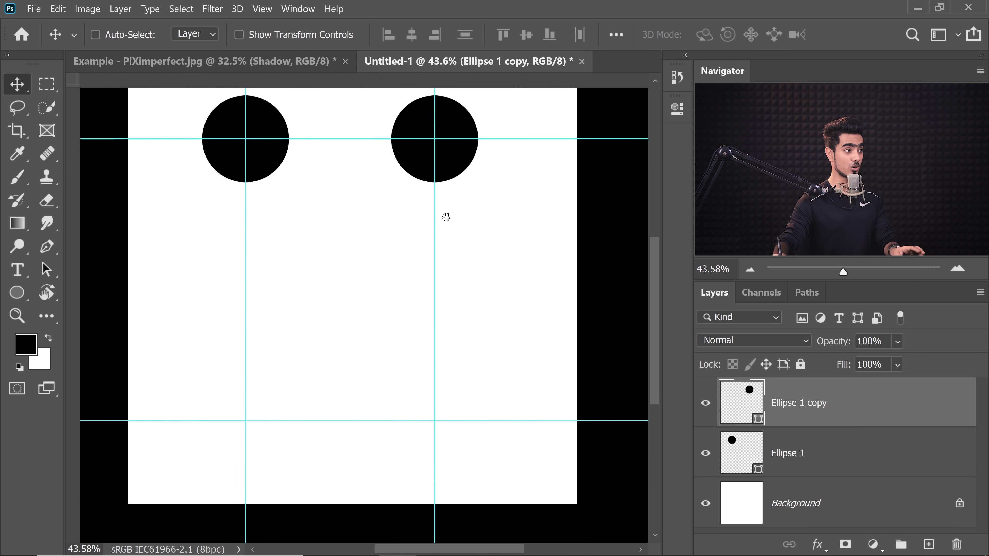
pyautogui.moveTo(452, 155); pyautogui.dragTo(271, 437)
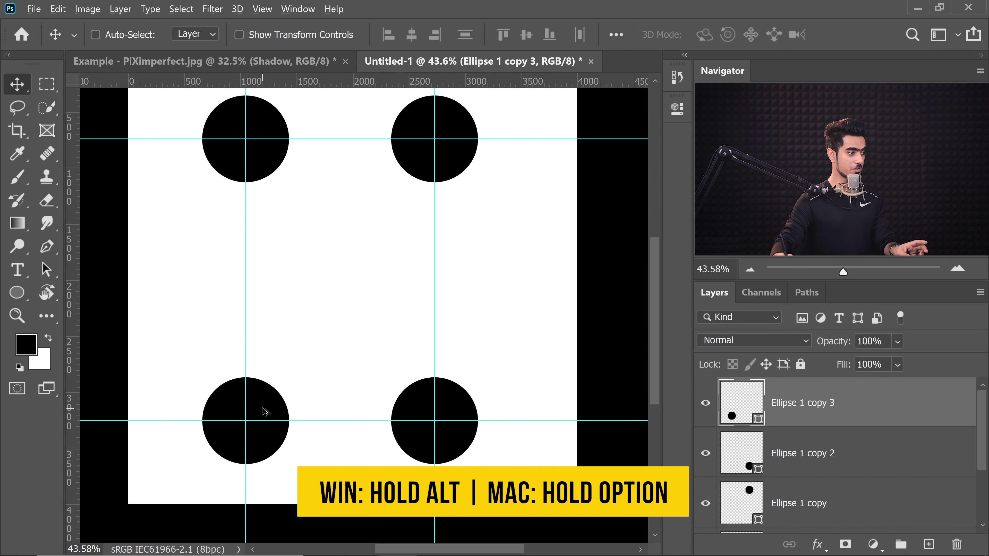
pyautogui.moveTo(269, 415); pyautogui.dragTo(348, 279)
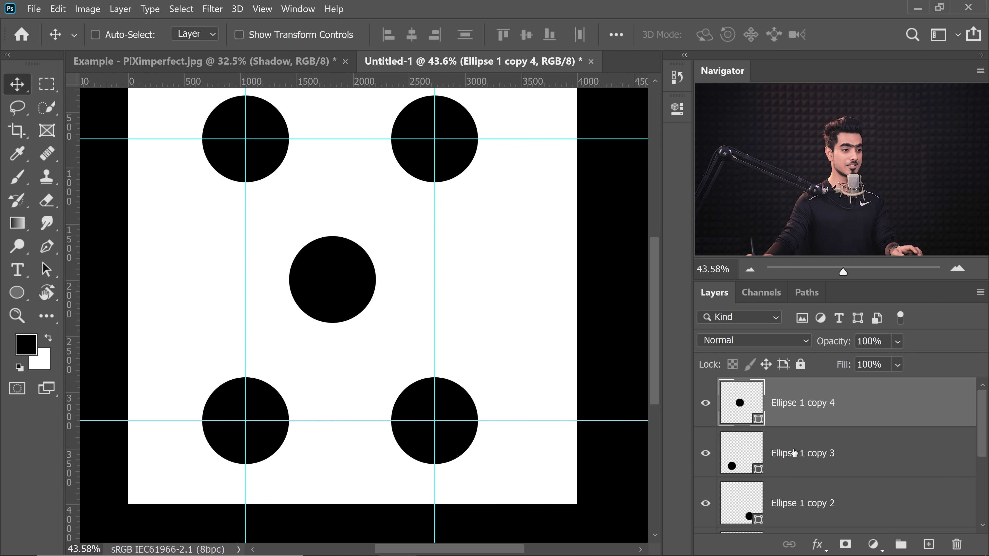
# Step: Load the outlines of the four corner circles as one combined selection, keeping the Ellipse 1 copy 4 layer active
pyautogui.press('ctrl')
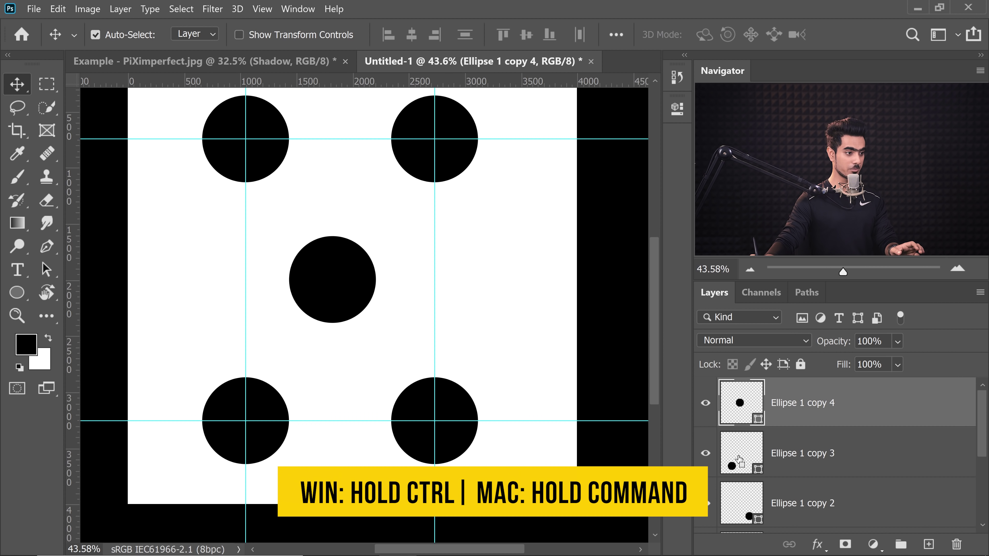
pyautogui.keyDown('ctrl'); pyautogui.click(739, 461); pyautogui.keyUp('ctrl')
pyautogui.moveTo(246, 403)
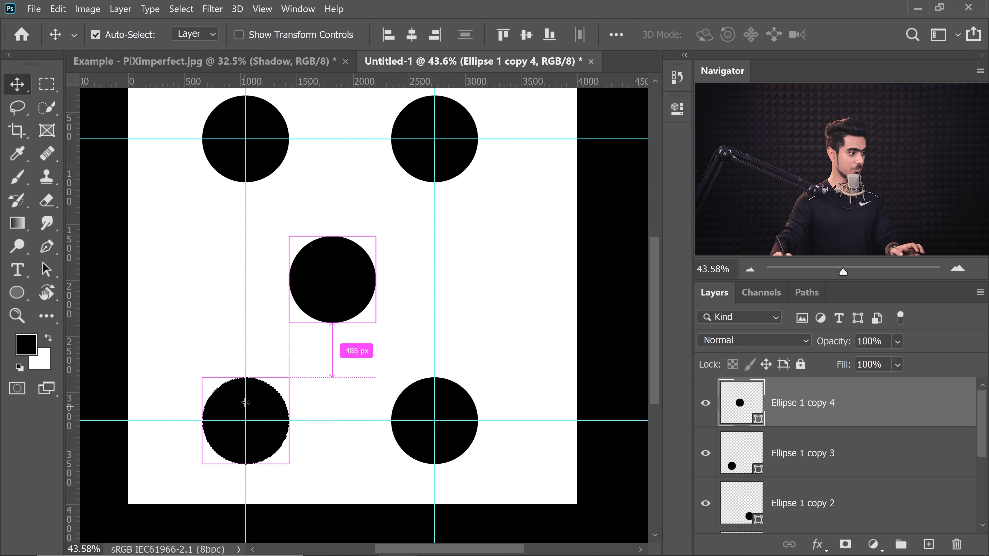
pyautogui.moveTo(985, 440); pyautogui.dragTo(985, 470)
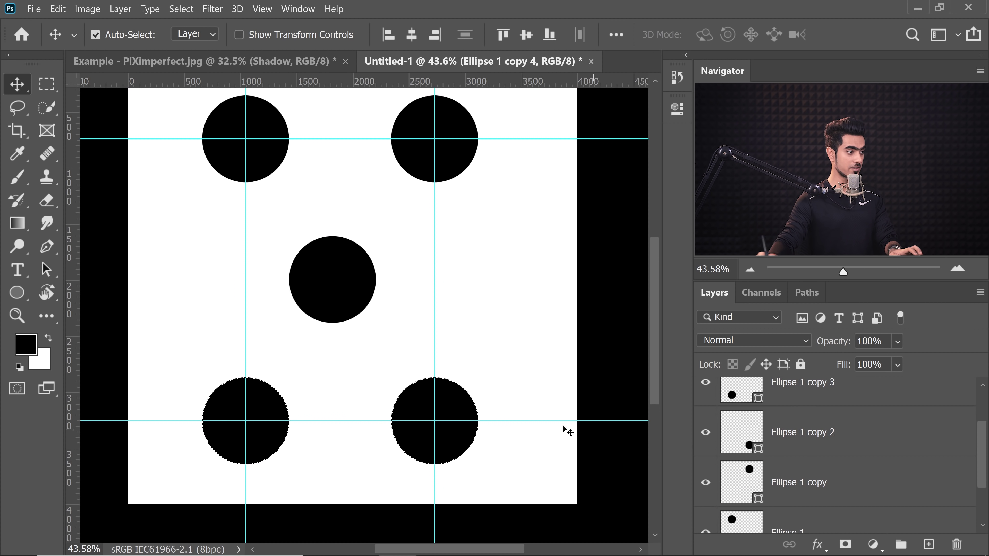
pyautogui.keyDown('ctrl'); pyautogui.keyDown('shift'); pyautogui.click(733, 488); pyautogui.keyUp('shift'); pyautogui.keyUp('ctrl')
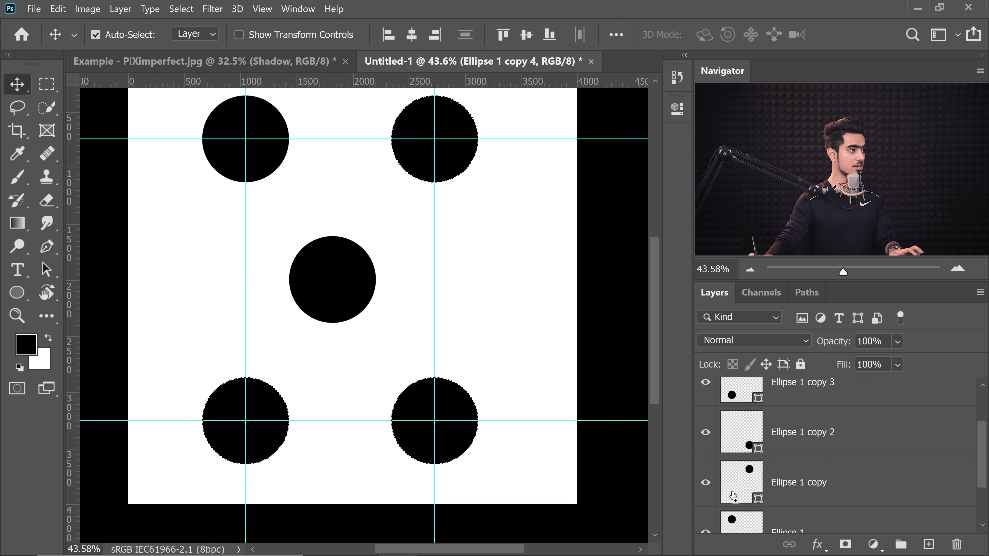
pyautogui.scroll(-2, 898, 488)
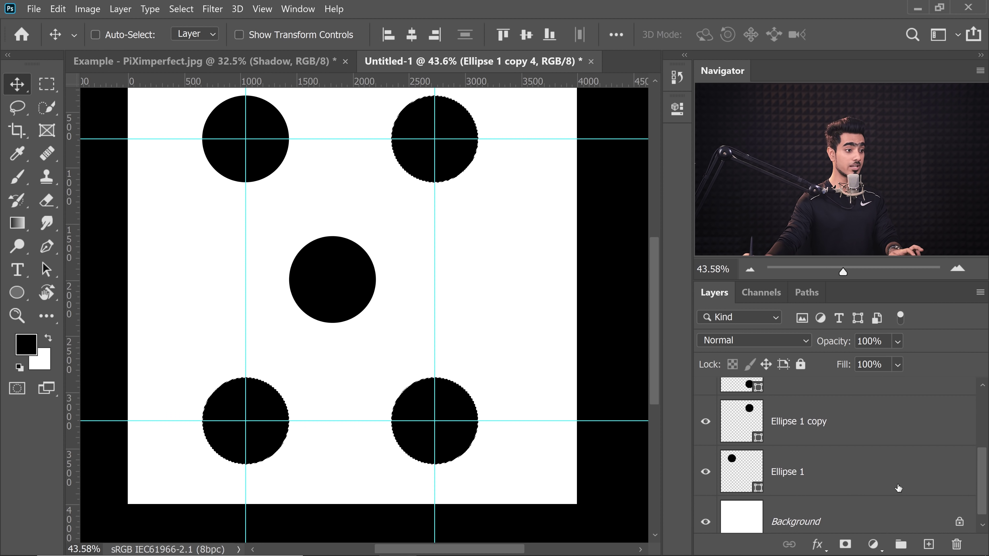
pyautogui.keyDown('ctrl'); pyautogui.keyDown('shift'); pyautogui.click(740, 476); pyautogui.keyUp('shift'); pyautogui.keyUp('ctrl')
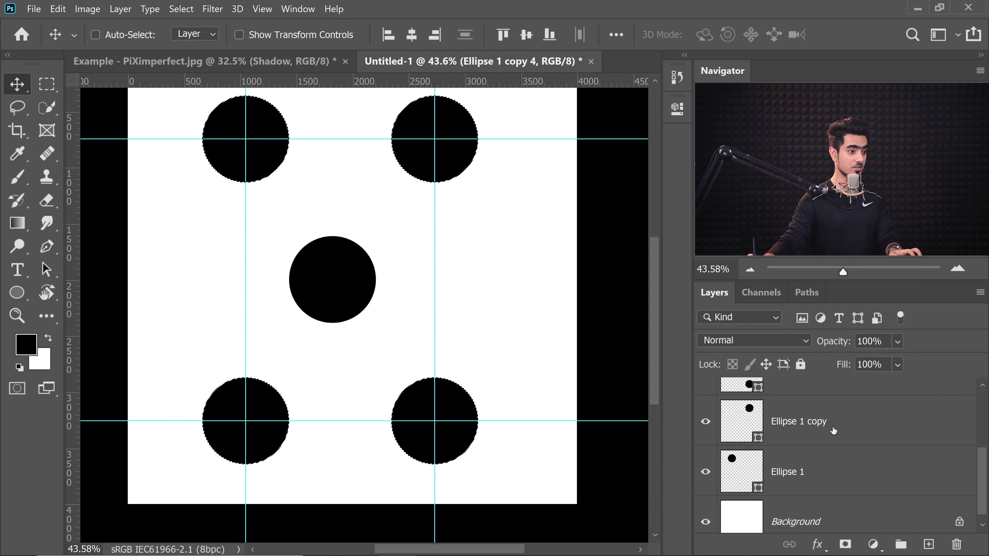
pyautogui.scroll(5, 895, 448)
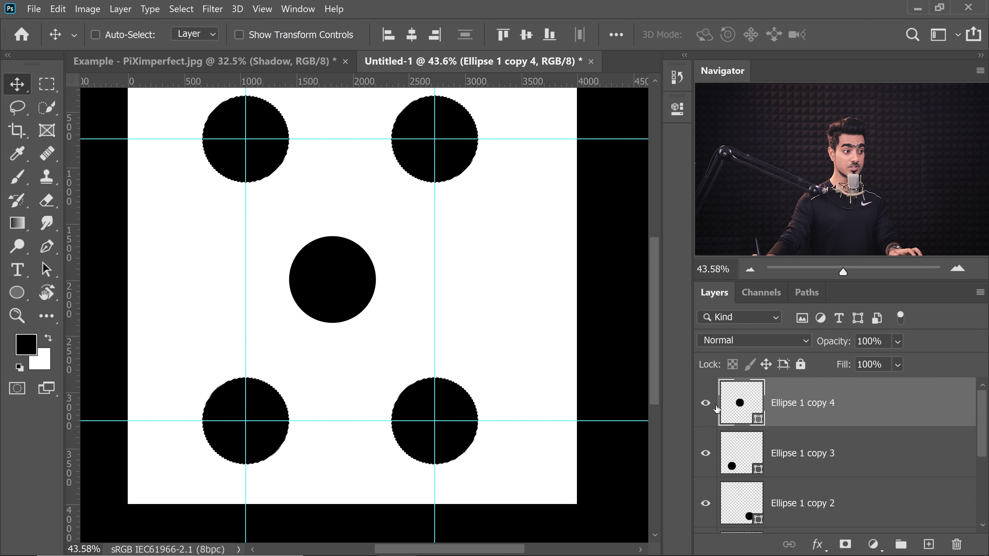
# Step: Align the middle circle to the horizontal center of the selection and deselect
pyautogui.click(705, 403)
pyautogui.click(705, 403)
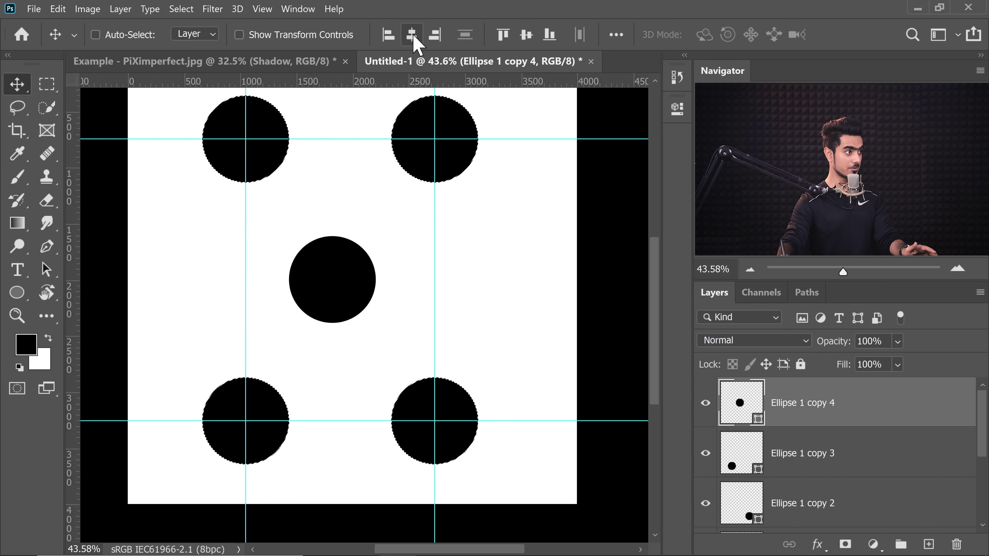
pyautogui.click(414, 38)
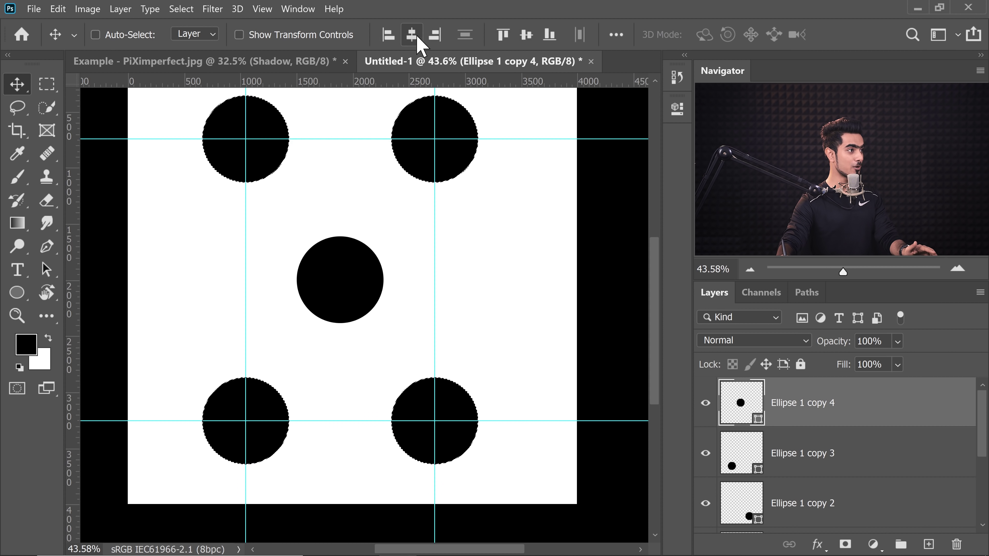
pyautogui.press('ctrl')
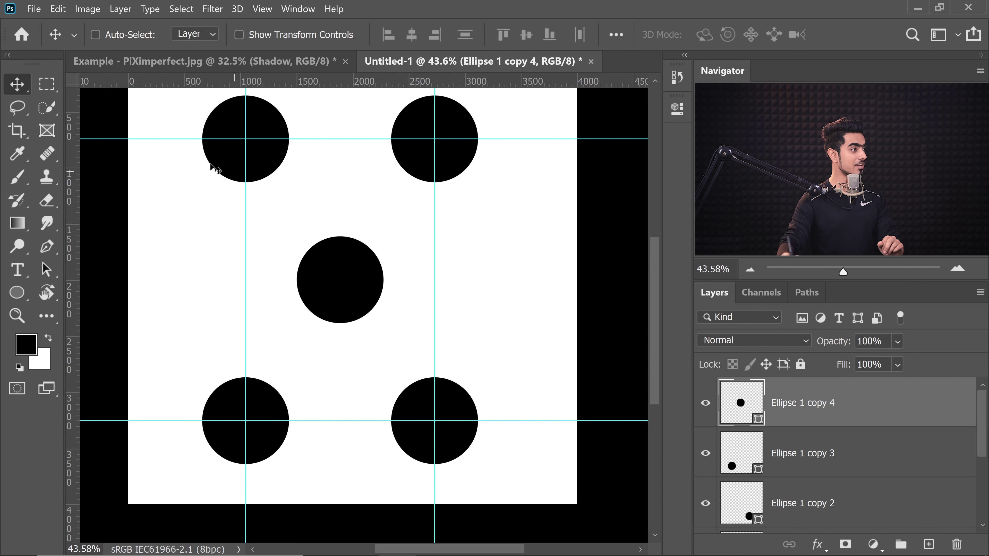
# Step: Hide the Background layer and make a rectangular marquee selection spanning the four guide intersections
pyautogui.click(46, 84)
pyautogui.click(91, 84)
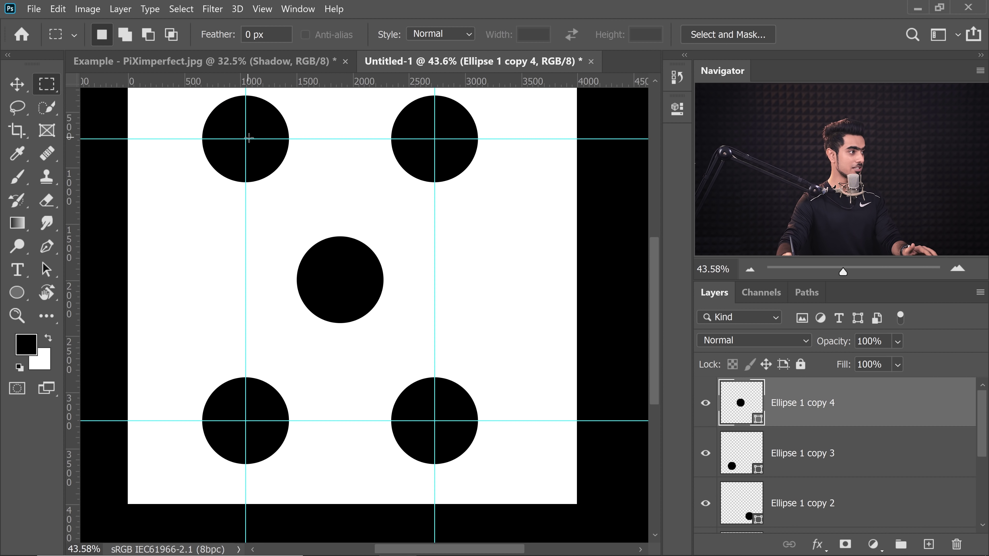
pyautogui.scroll(-3, 740, 448)
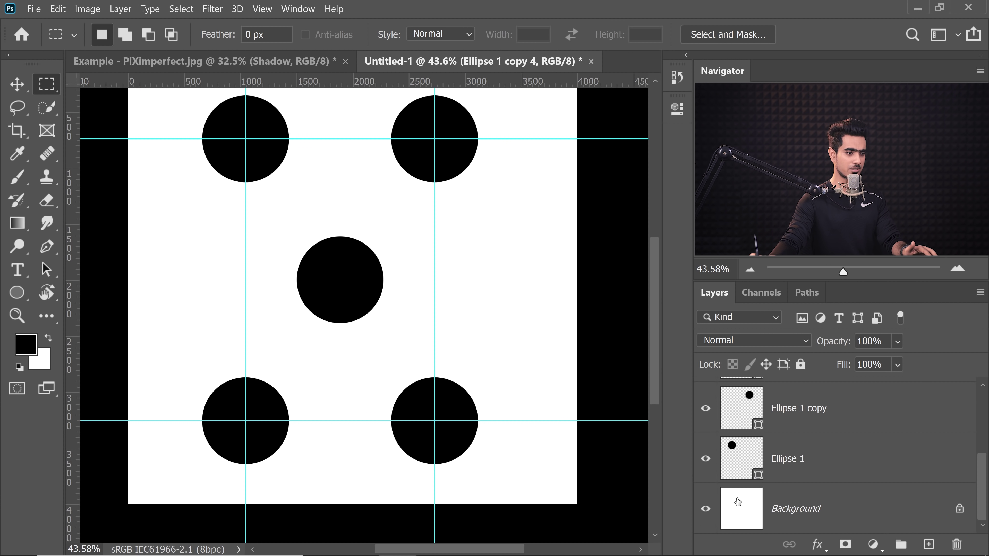
pyautogui.click(706, 509)
pyautogui.moveTo(982, 474); pyautogui.dragTo(982, 409)
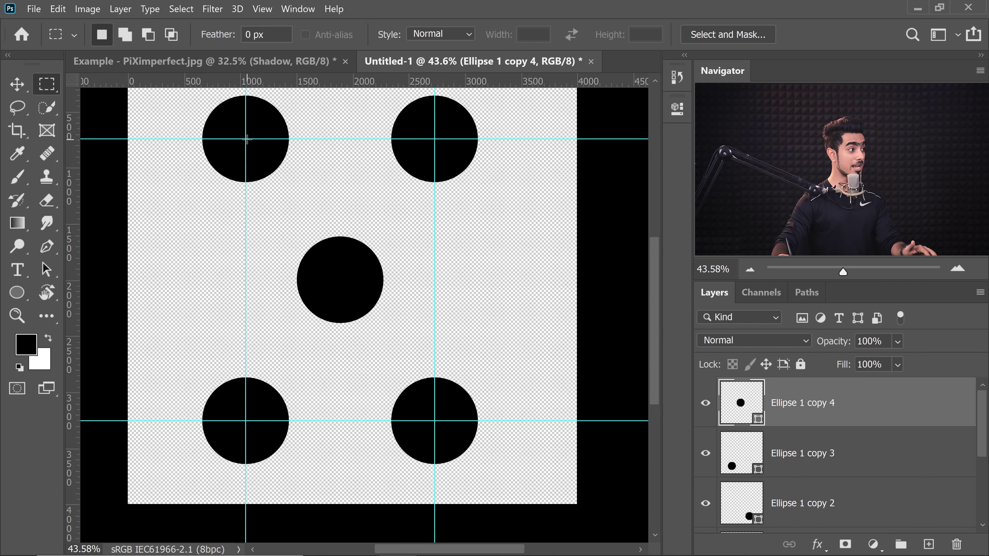
pyautogui.moveTo(247, 138); pyautogui.dragTo(434, 421)
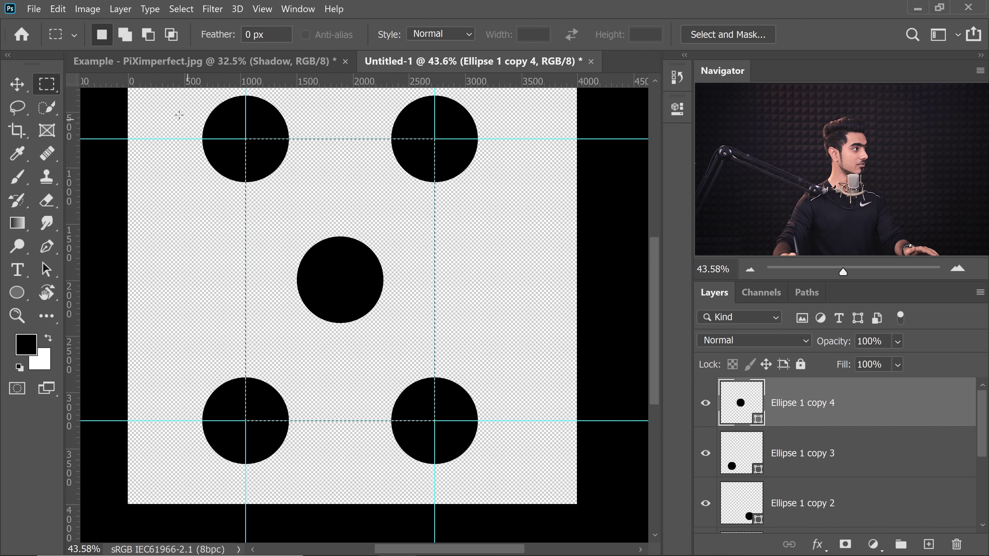
# Step: Define the selected area as a pattern named "Polka Dot PiX"
pyautogui.click(64, 15)
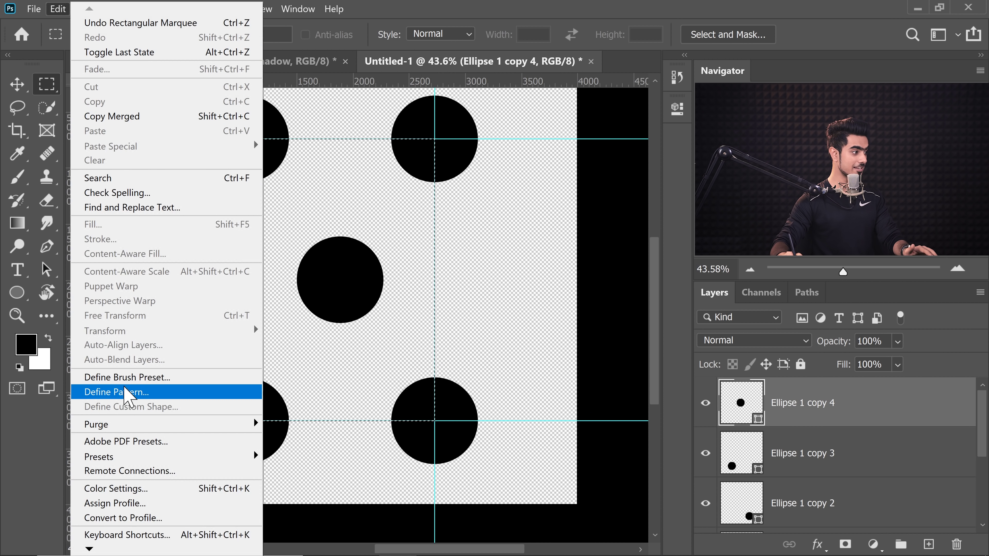
pyautogui.click(129, 391)
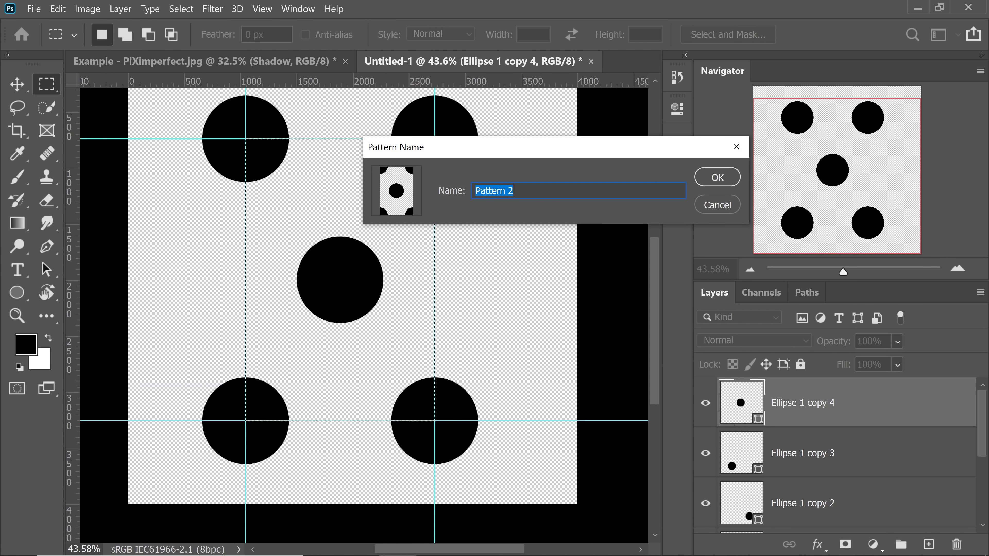
pyautogui.write('Polka Dot PiX')
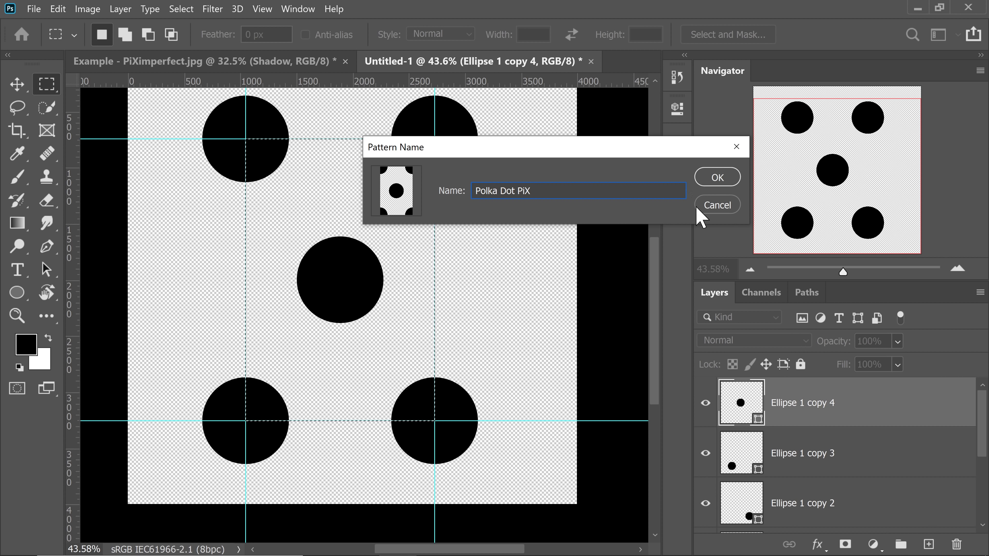
pyautogui.click(716, 177)
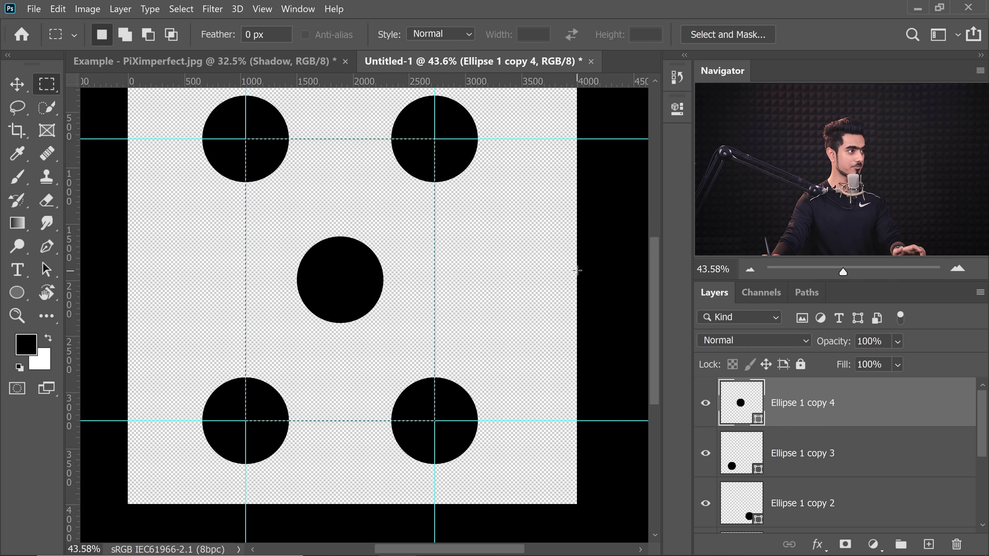
# Step: In the Example - PiXimperfect.jpg document, add a Pattern fill layer with the polka dot pattern directly above Color Fill 1
pyautogui.click(302, 64)
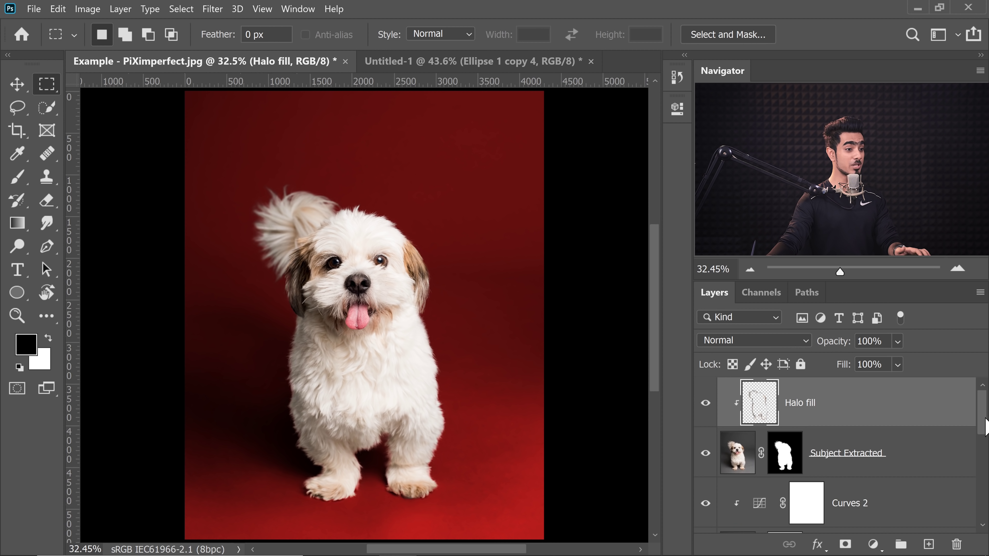
pyautogui.moveTo(985, 425); pyautogui.dragTo(955, 508)
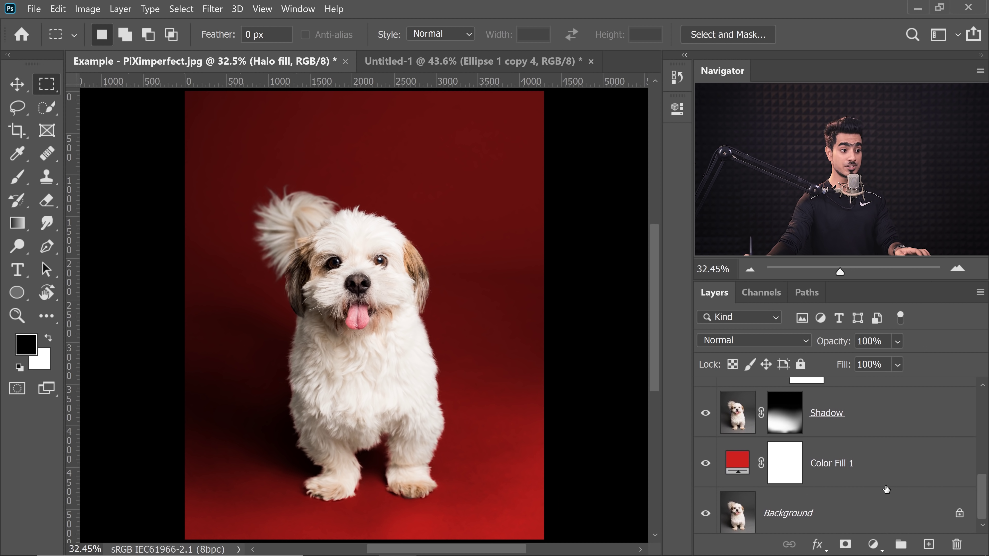
pyautogui.click(841, 463)
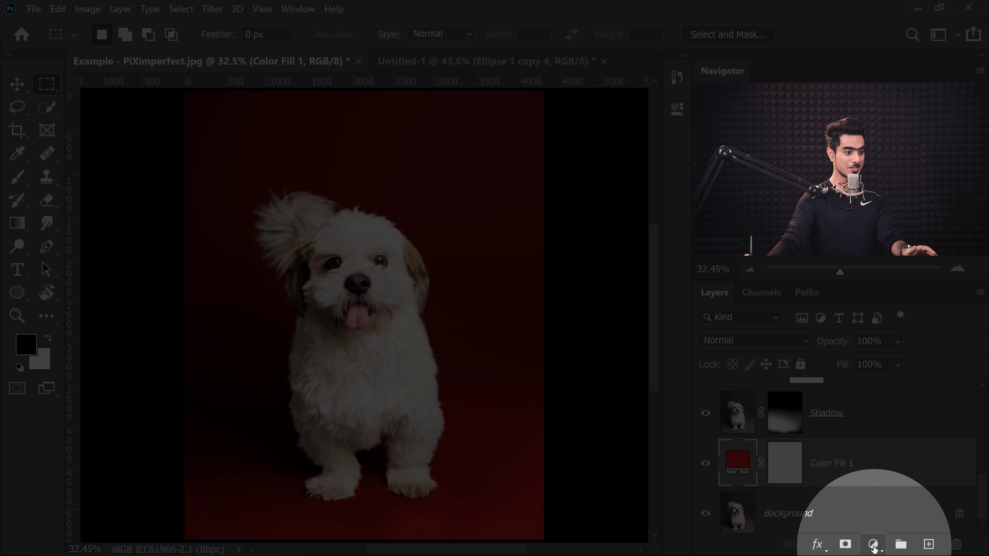
pyautogui.click(874, 547)
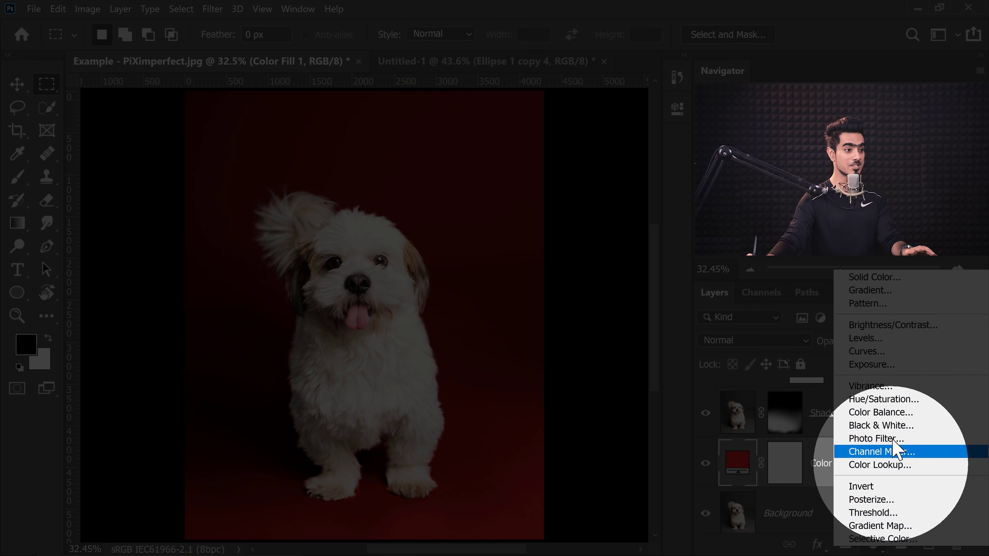
pyautogui.click(868, 304)
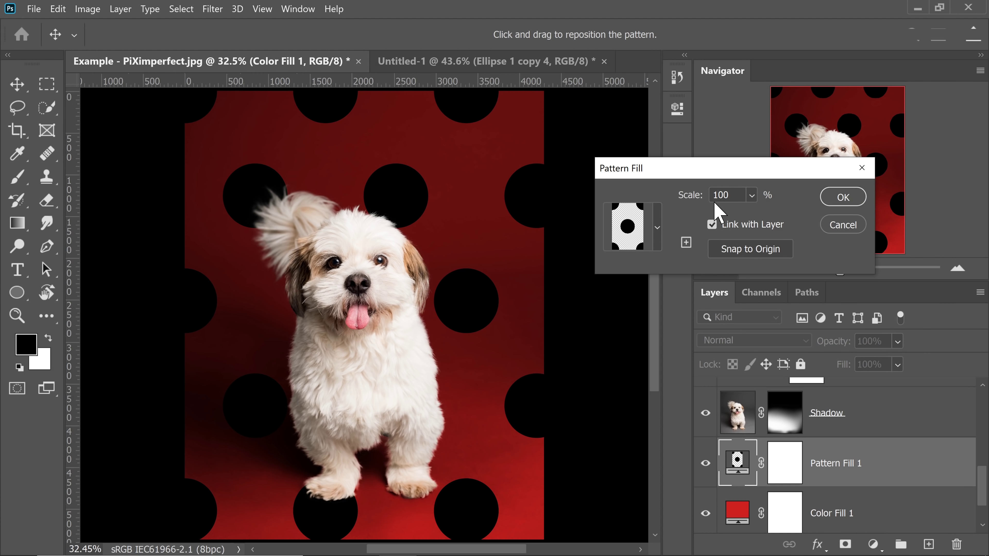
# Step: Set the pattern fill's scale to 20% and apply it
pyautogui.moveTo(686, 196); pyautogui.dragTo(680, 197)
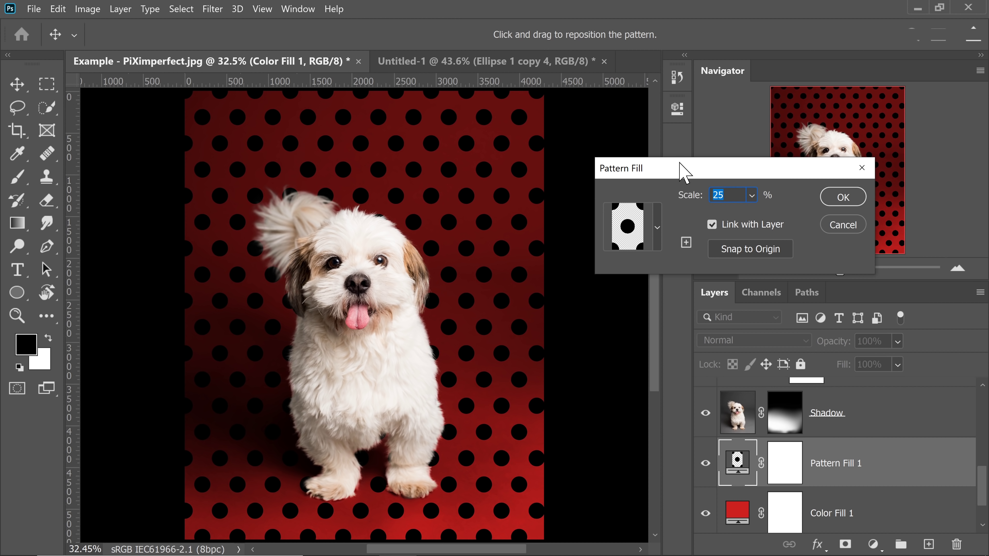
pyautogui.write('0')
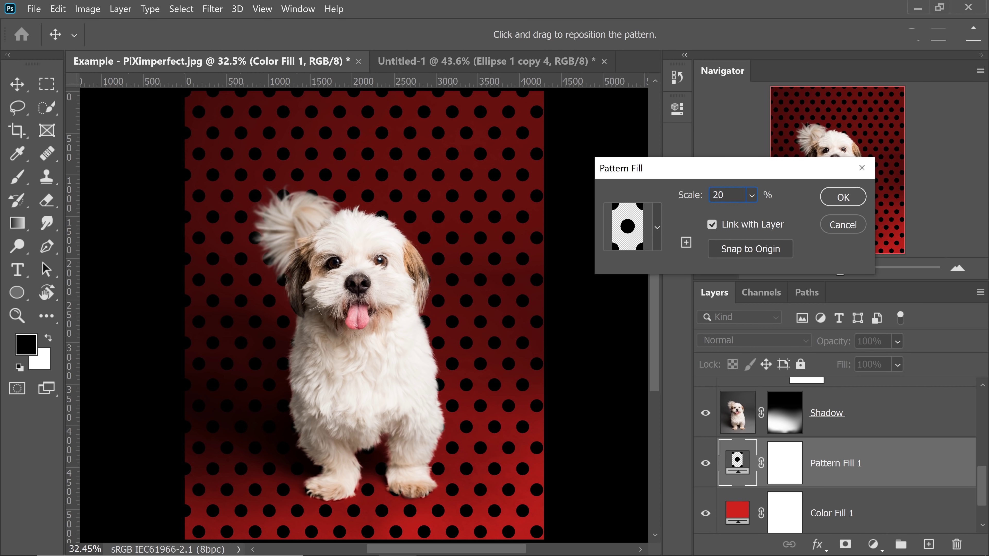
pyautogui.press('Return')
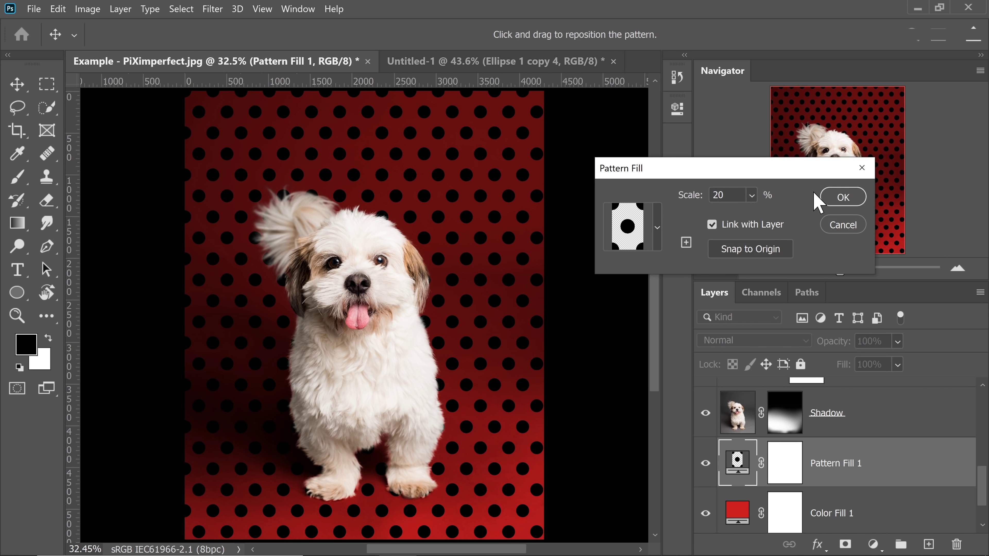
pyautogui.click(843, 197)
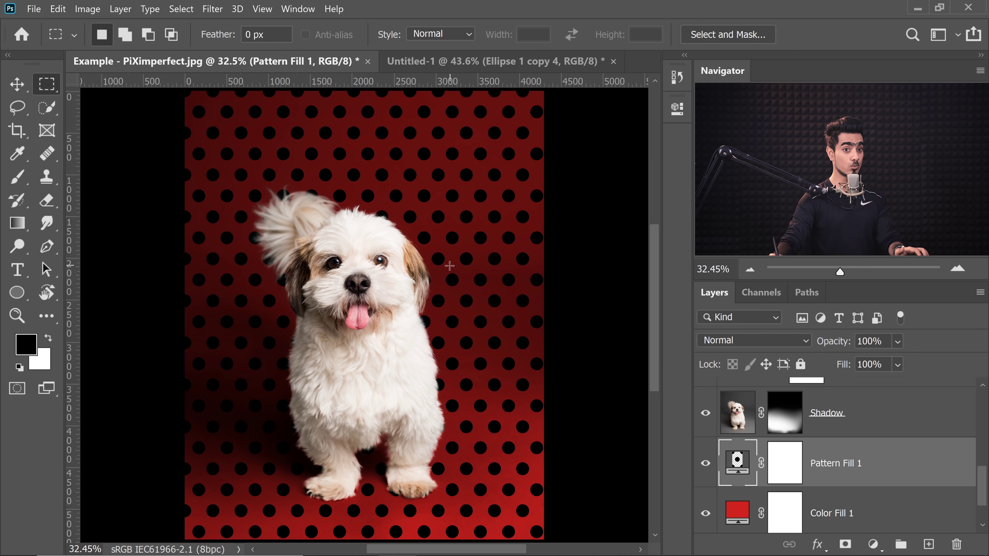
# Step: Add a white Solid Color fill layer above Pattern Fill 1 and clip it to the pattern
pyautogui.click(874, 545)
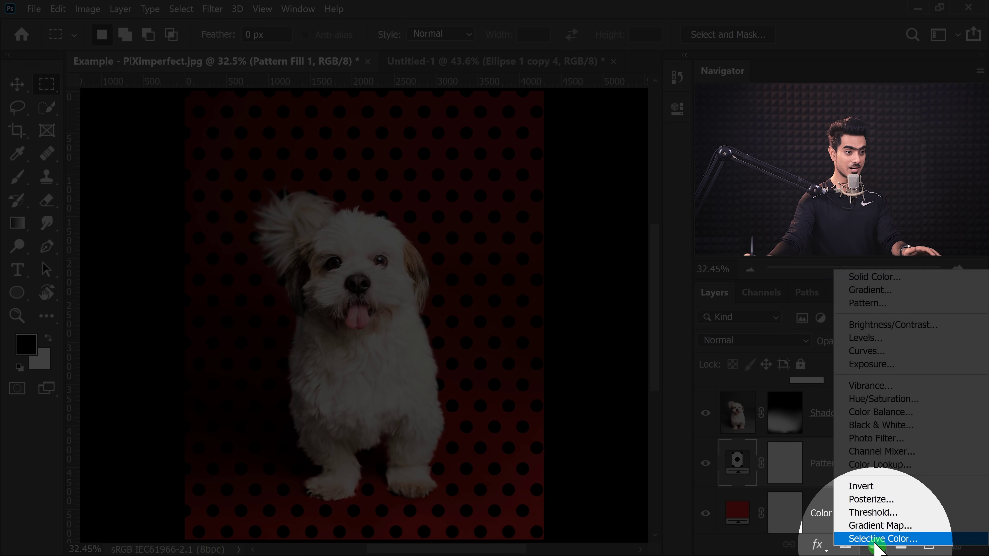
pyautogui.click(872, 277)
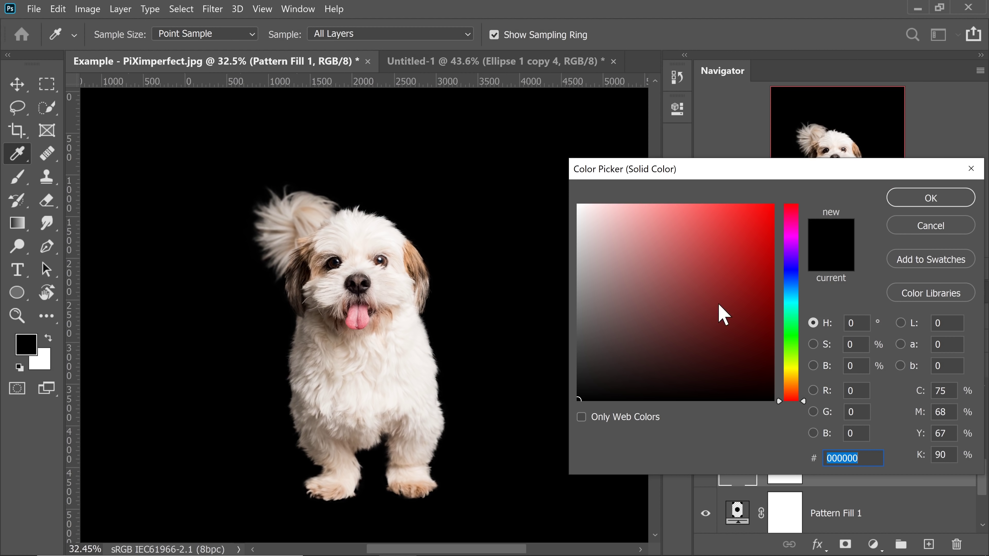
pyautogui.click(909, 199)
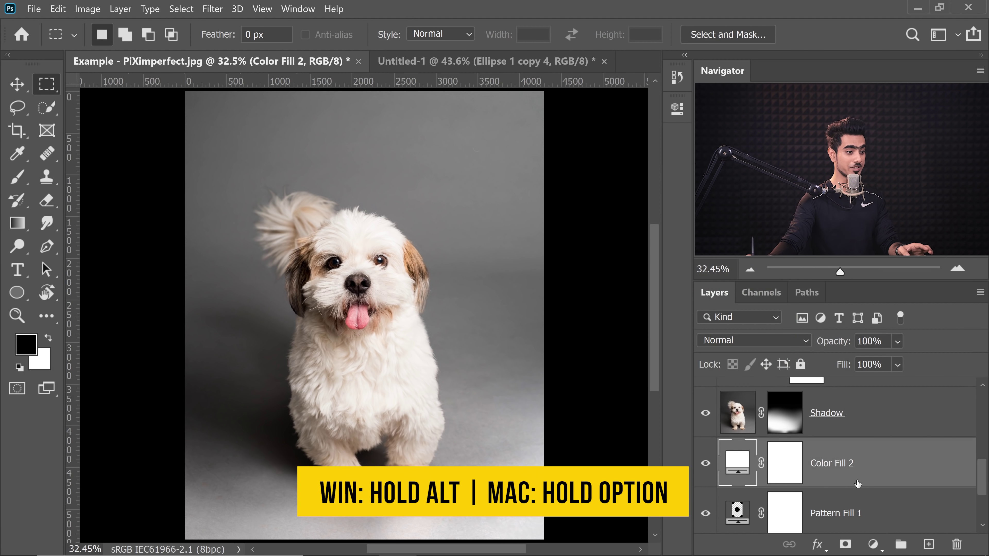
pyautogui.keyDown('alt'); pyautogui.click(879, 488); pyautogui.keyUp('alt')
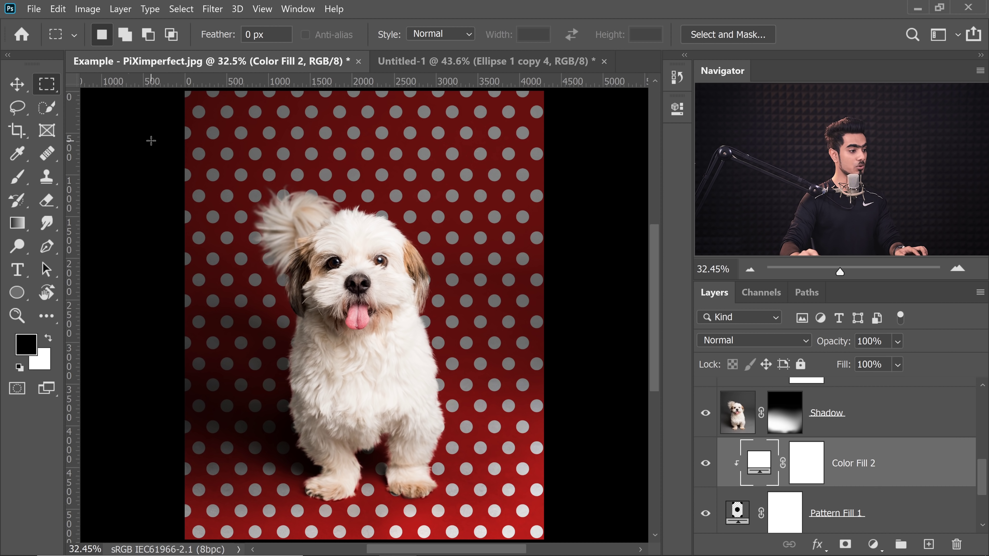
# Step: Convert the Pattern Fill 1 and Color Fill 2 layers together into a single smart object
pyautogui.scroll(-1, 506, 339)
pyautogui.moveTo(506, 339); pyautogui.dragTo(440, 341)
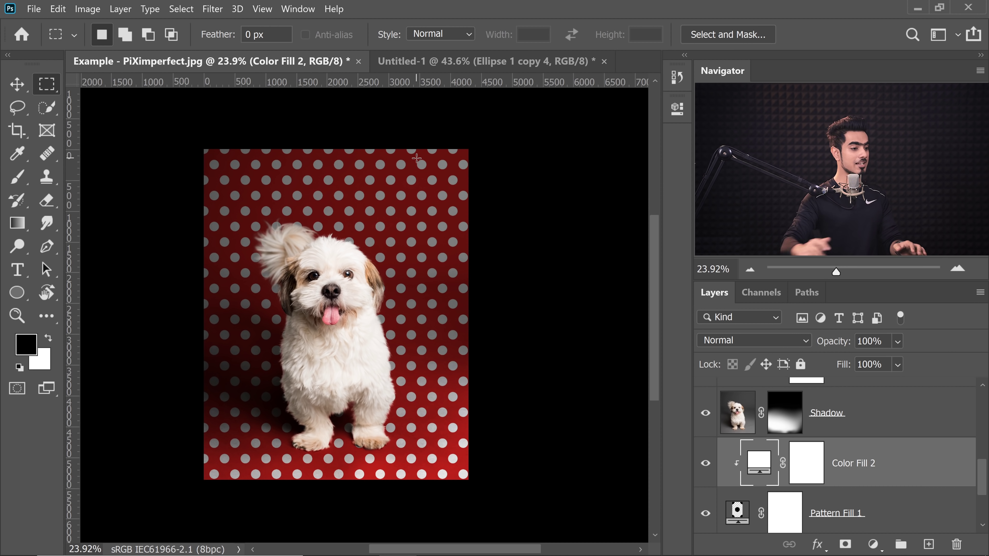
pyautogui.click(888, 511)
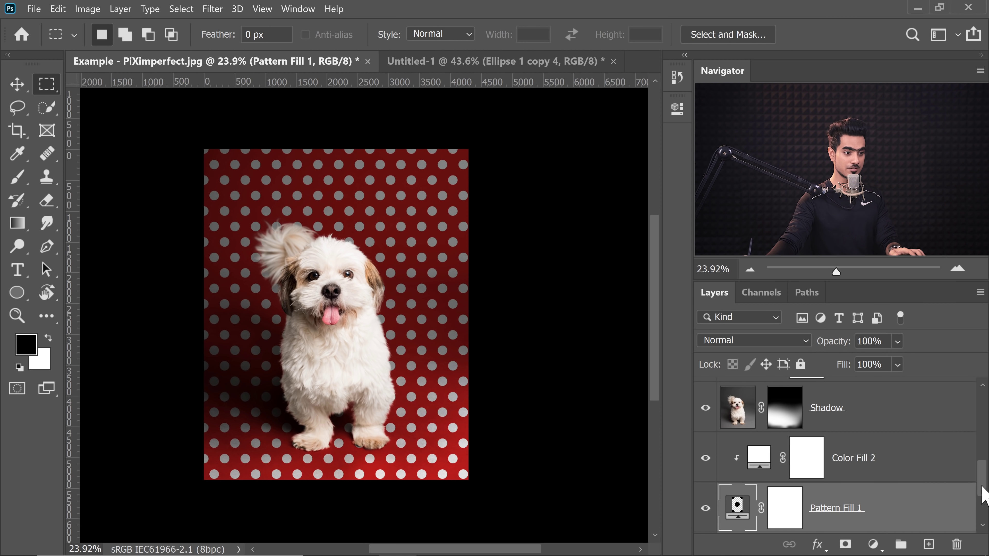
pyautogui.moveTo(983, 497); pyautogui.dragTo(983, 506)
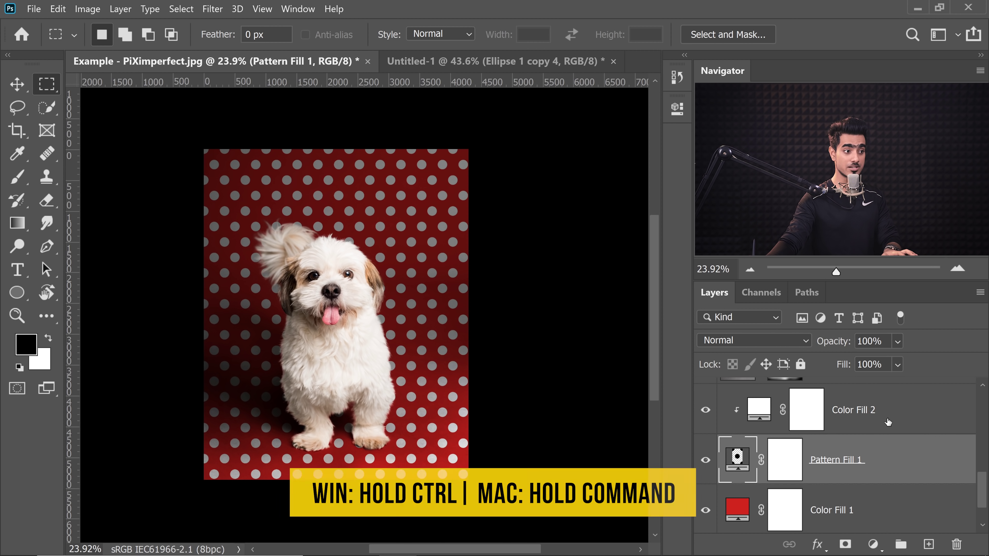
pyautogui.keyDown('ctrl'); pyautogui.click(849, 447); pyautogui.keyUp('ctrl')
pyautogui.rightClick(891, 450)
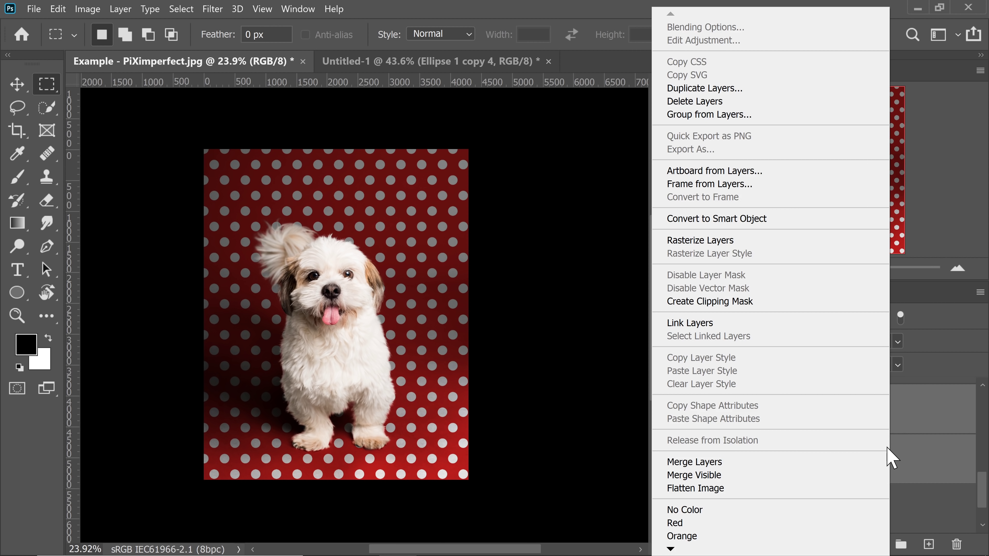
pyautogui.click(776, 221)
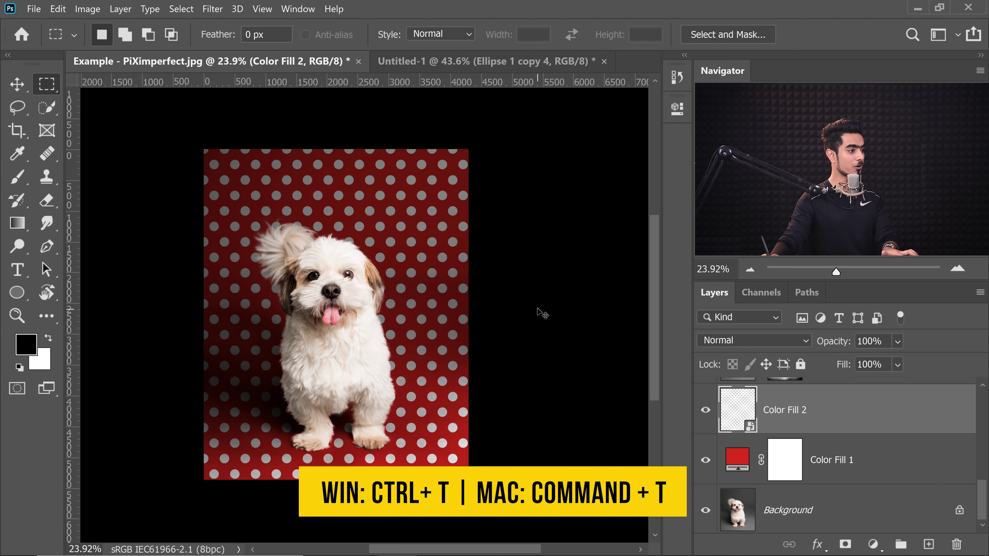
# Step: Start a Warp transform on the Color Fill 2 smart object and split it horizontally at the dog's eye level
pyautogui.hotkey('ctrl', 't')
pyautogui.rightClick(417, 248)
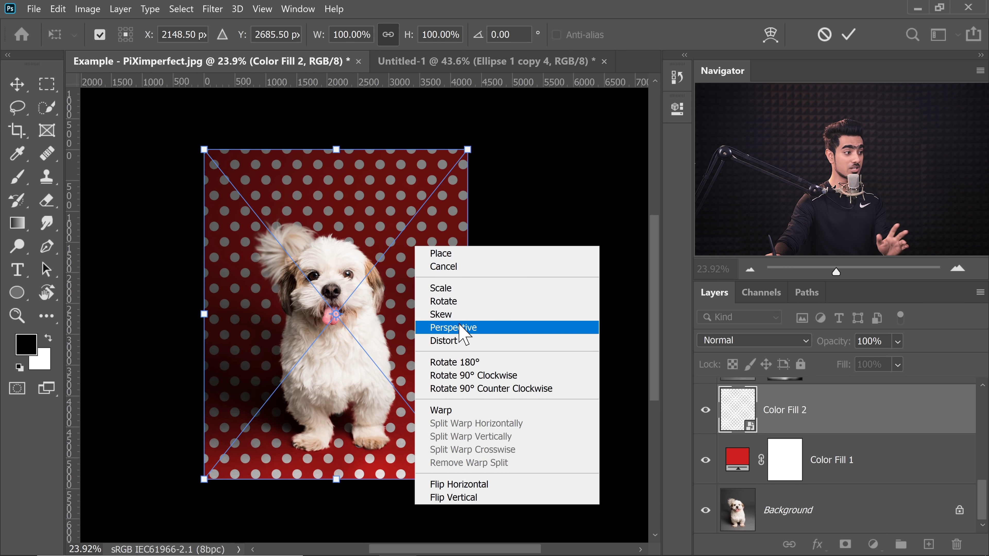
pyautogui.click(466, 411)
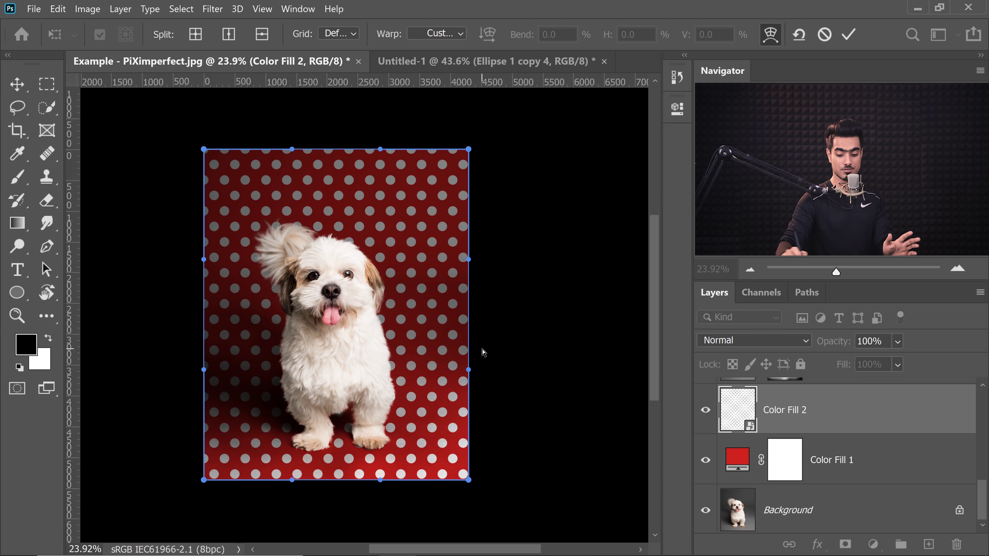
pyautogui.scroll(2, 483, 352)
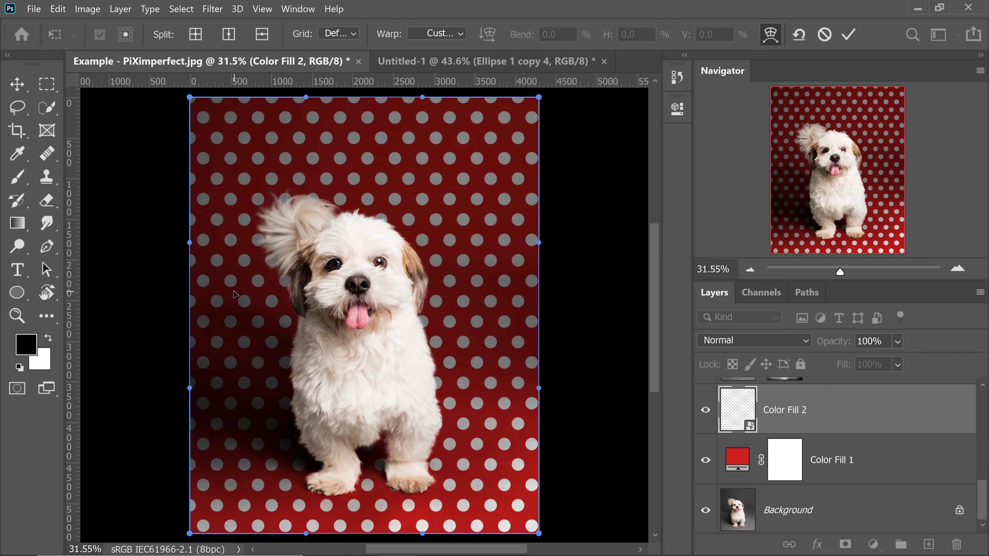
pyautogui.click(263, 38)
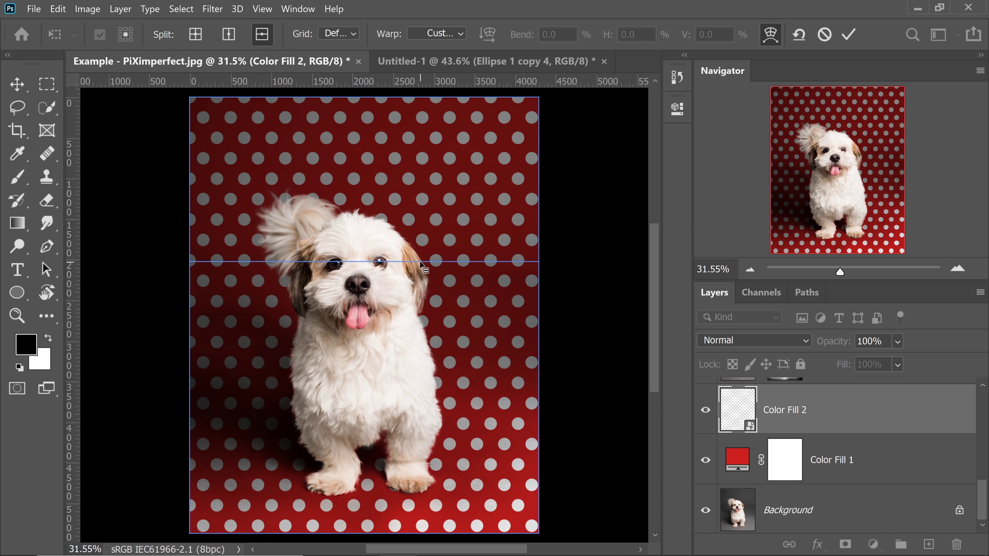
pyautogui.click(428, 259)
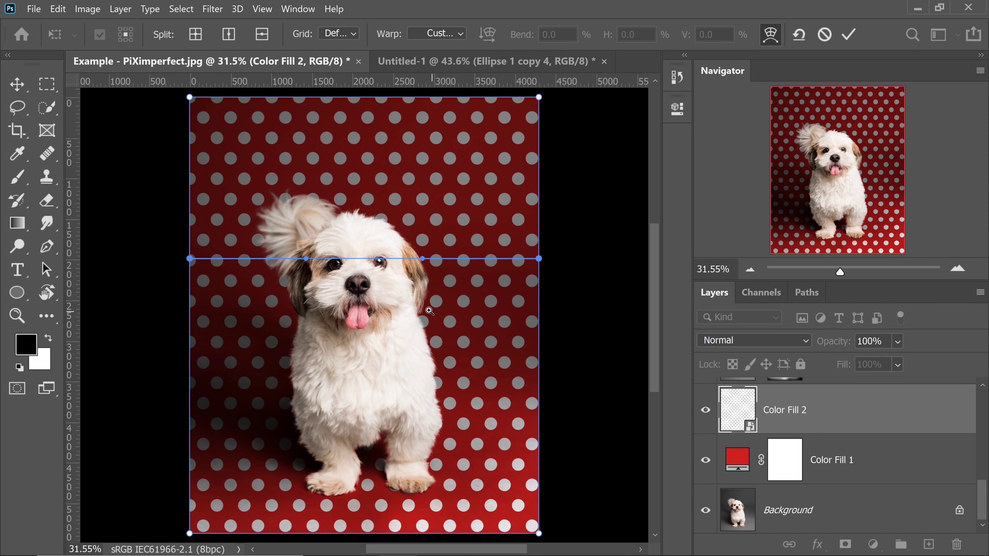
# Step: Flare the warp's two bottom corners far outward beyond the image and slightly below its bottom edge
pyautogui.moveTo(429, 311); pyautogui.dragTo(409, 278)
pyautogui.moveTo(288, 405); pyautogui.dragTo(168, 409)
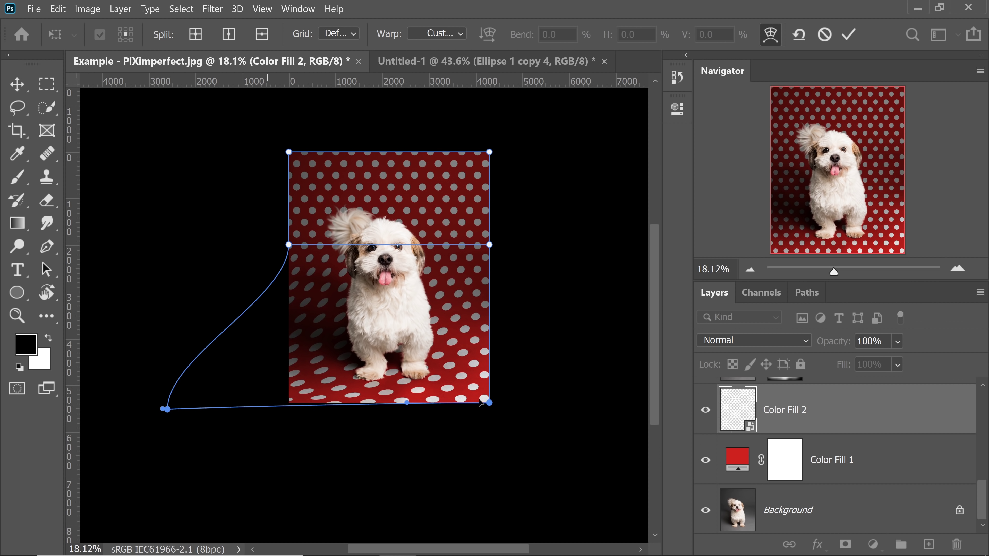
pyautogui.moveTo(490, 403); pyautogui.dragTo(634, 405)
pyautogui.moveTo(167, 409); pyautogui.dragTo(167, 418)
pyautogui.moveTo(635, 405); pyautogui.dragTo(635, 421)
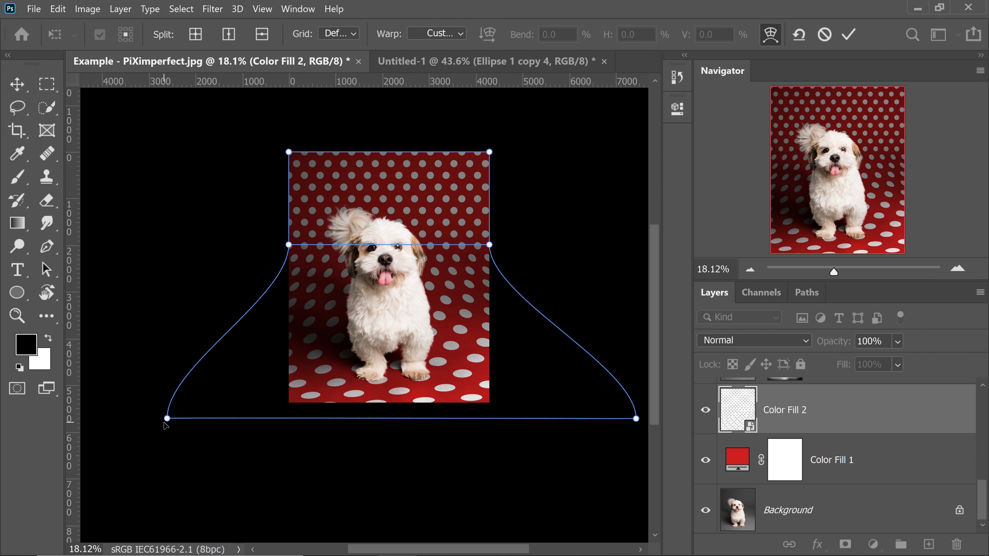
# Step: Pull both bottom corners' upper curve handles inward so the warp's sides sweep smoothly from wall to floor
pyautogui.click(168, 420)
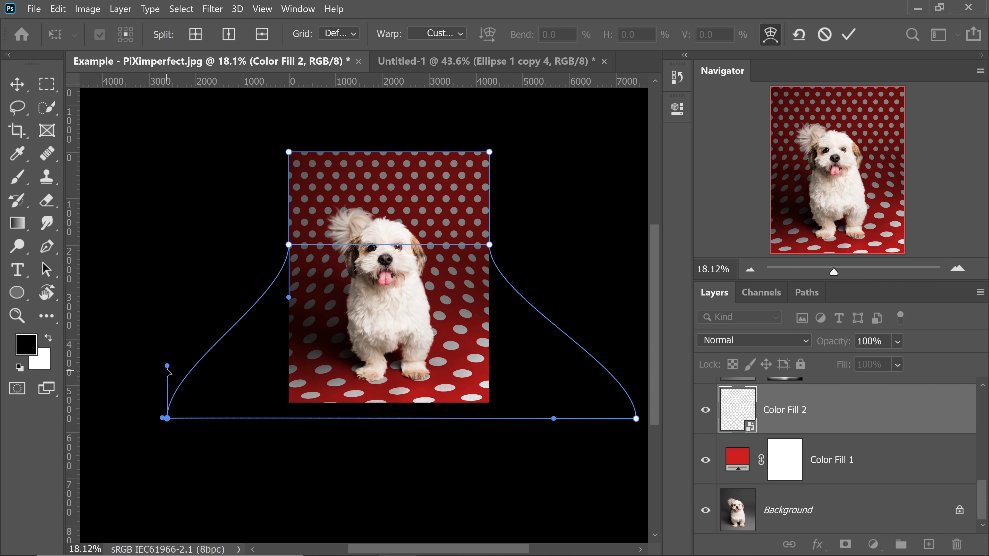
pyautogui.moveTo(167, 366); pyautogui.dragTo(274, 337)
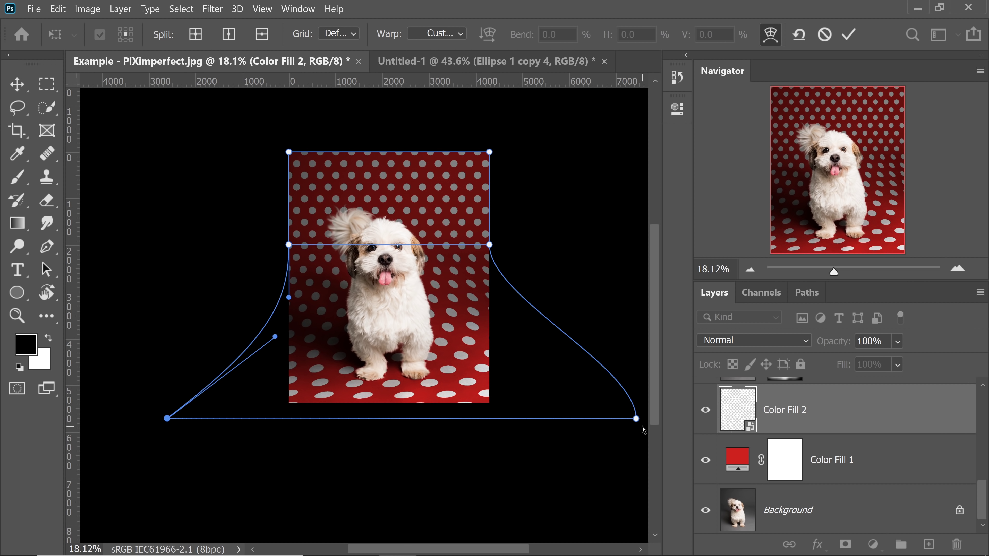
pyautogui.click(636, 420)
pyautogui.moveTo(629, 362); pyautogui.dragTo(601, 366)
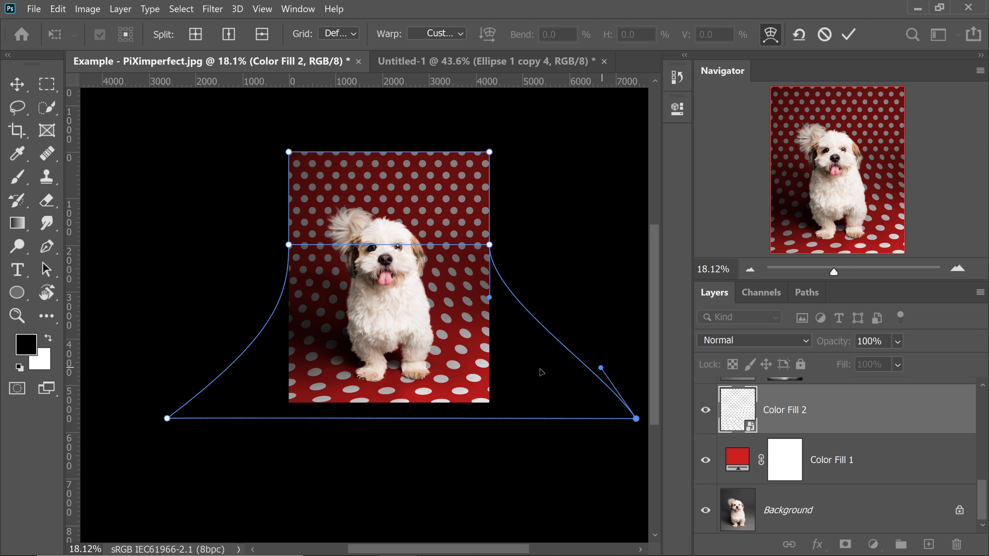
pyautogui.moveTo(603, 376); pyautogui.dragTo(560, 358)
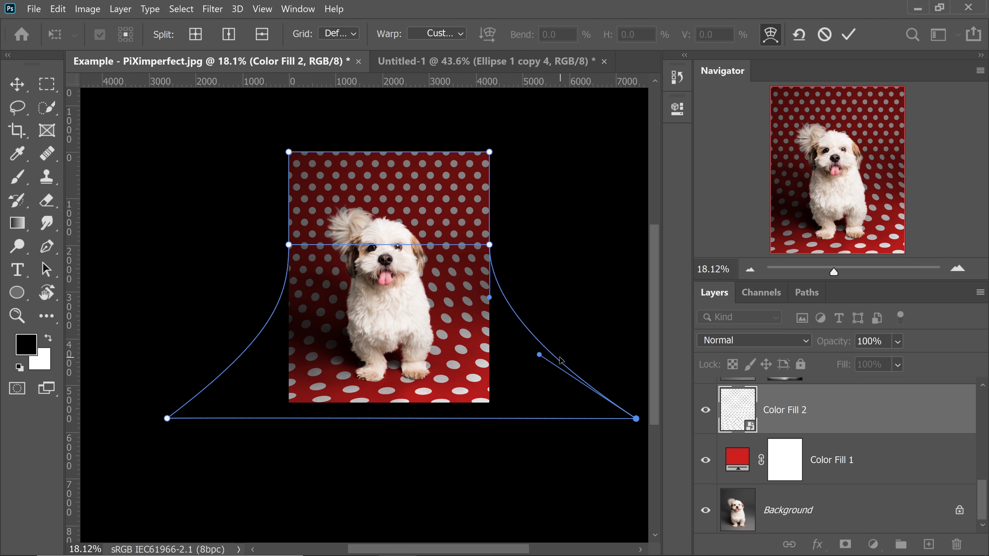
pyautogui.click(537, 355)
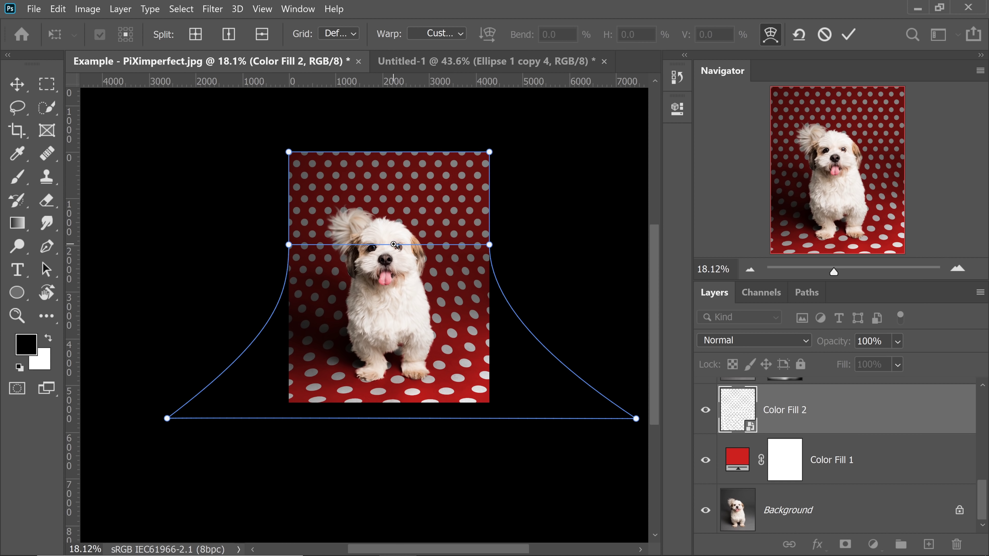
# Step: Bend the horizontal warp split line slightly downward from both ends and apply the warp
pyautogui.moveTo(396, 245); pyautogui.dragTo(433, 245)
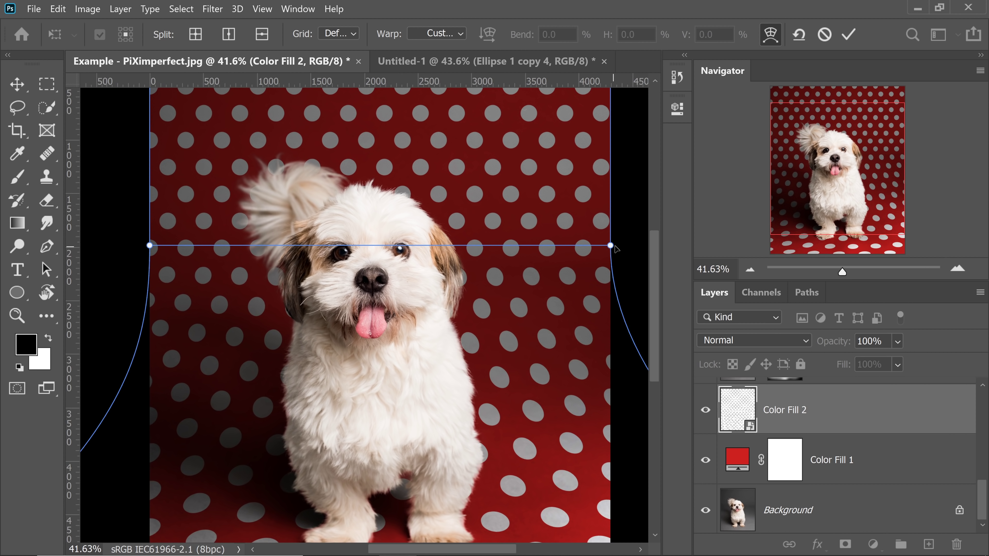
pyautogui.click(611, 245)
pyautogui.moveTo(457, 246); pyautogui.dragTo(451, 252)
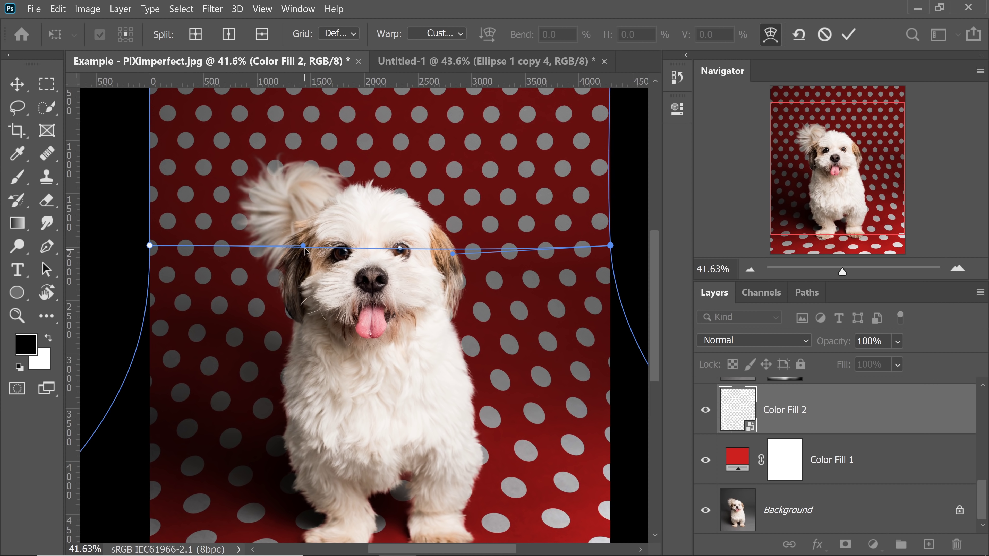
pyautogui.moveTo(303, 246); pyautogui.dragTo(304, 252)
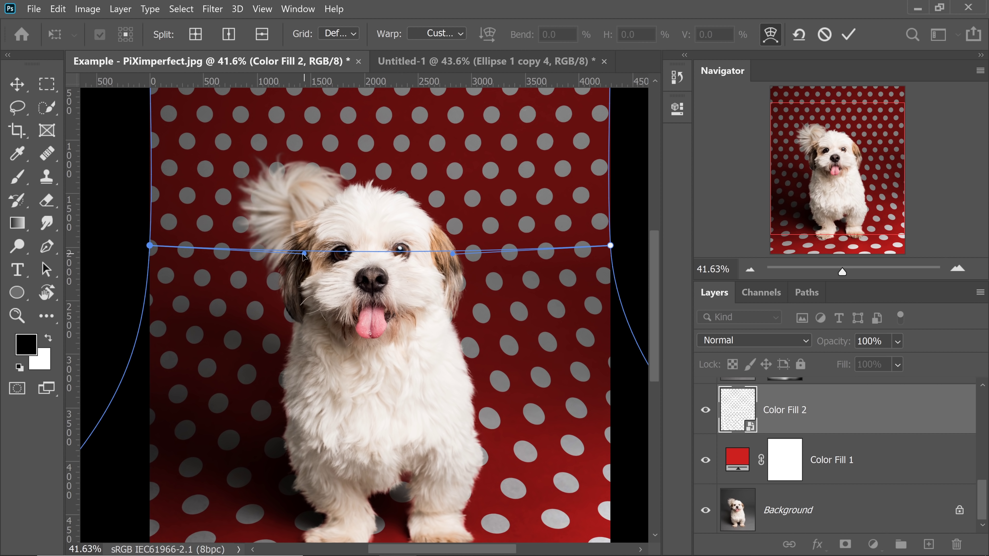
pyautogui.hotkey('ctrl', '0')
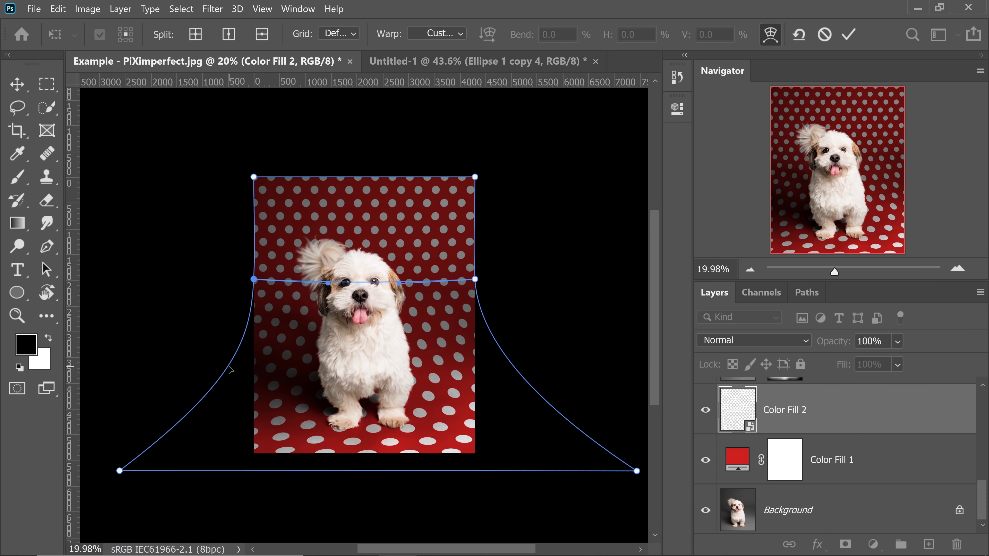
pyautogui.press('Escape')
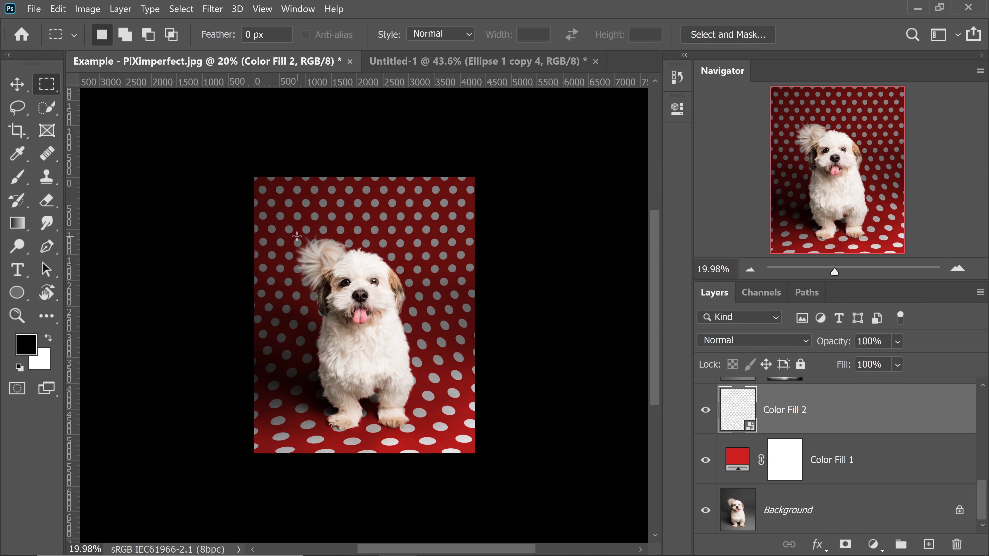
pyautogui.hotkey('ctrl', '0')
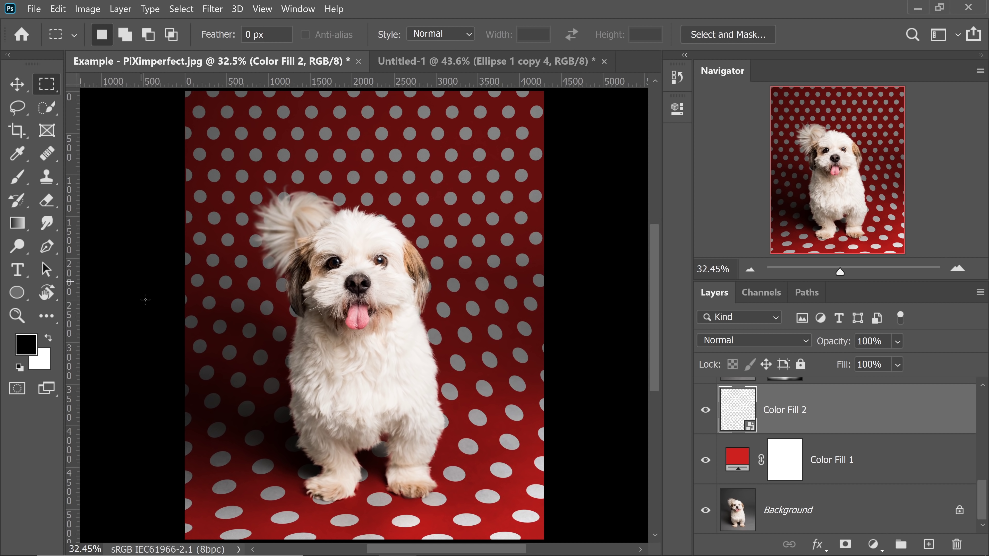
# Step: Try scaling the warped dot layer to 102.63% width
pyautogui.scroll(-2, 433, 176)
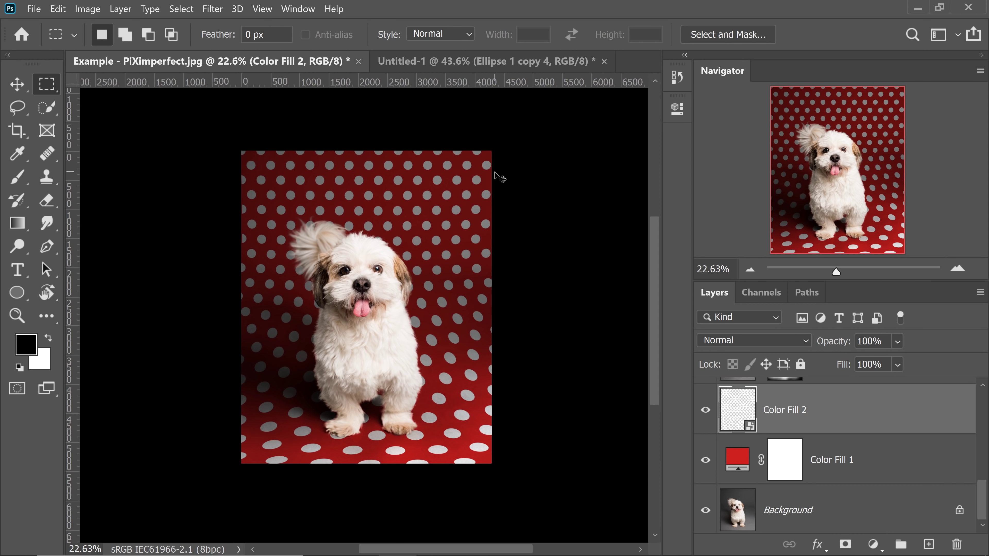
pyautogui.hotkey('ctrl', 't')
pyautogui.scroll(-2, 395, 302)
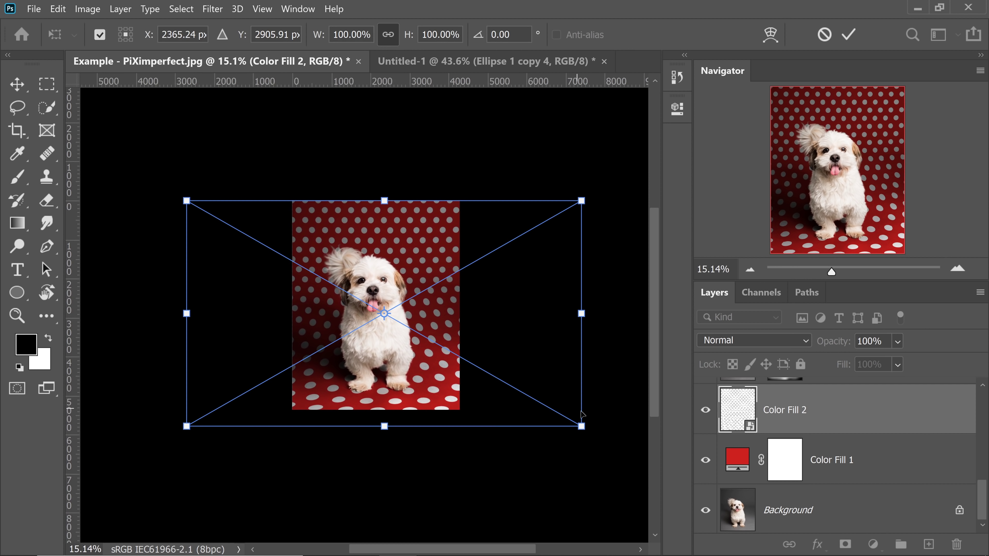
pyautogui.moveTo(582, 426); pyautogui.dragTo(586, 428)
pyautogui.press('Return')
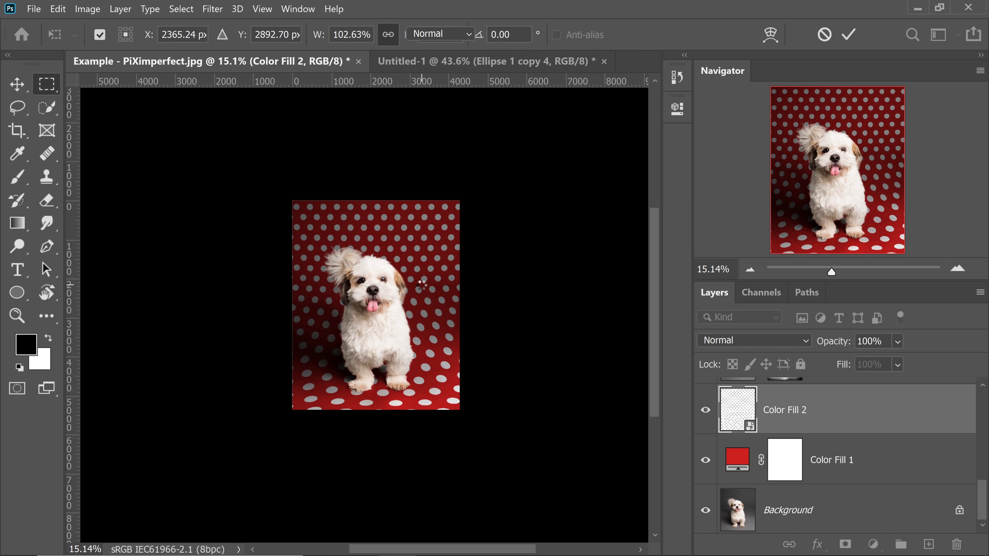
pyautogui.scroll(1, 422, 285)
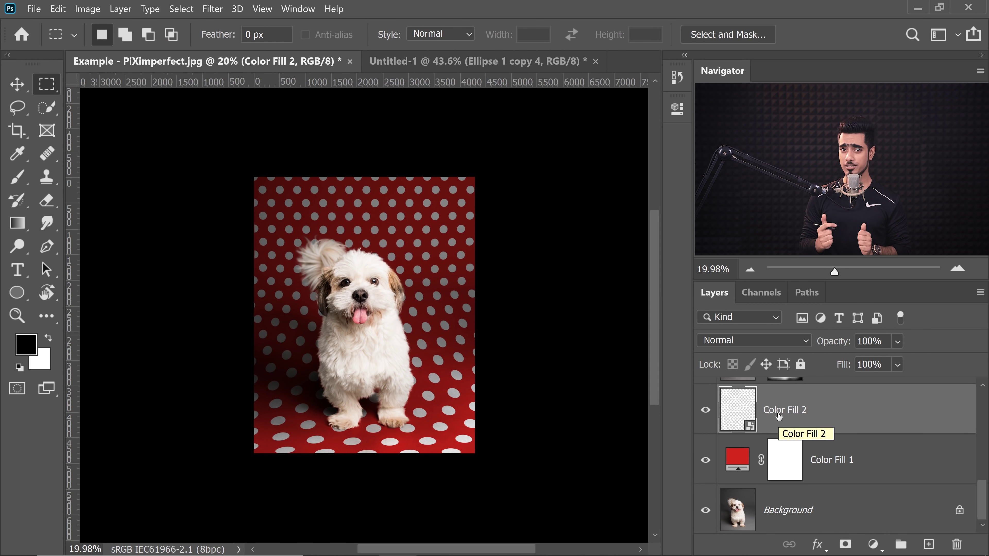
# Step: Reopen the Color Fill 2 warp, widen its bottom corners further, pull their curve handles inward, and apply it
pyautogui.hotkey('ctrl', 't')
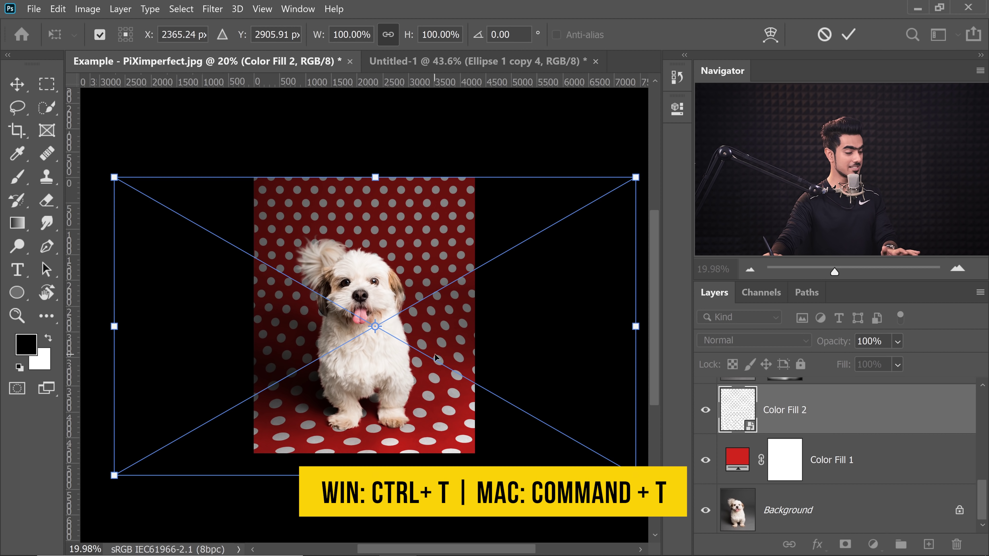
pyautogui.rightClick(443, 361)
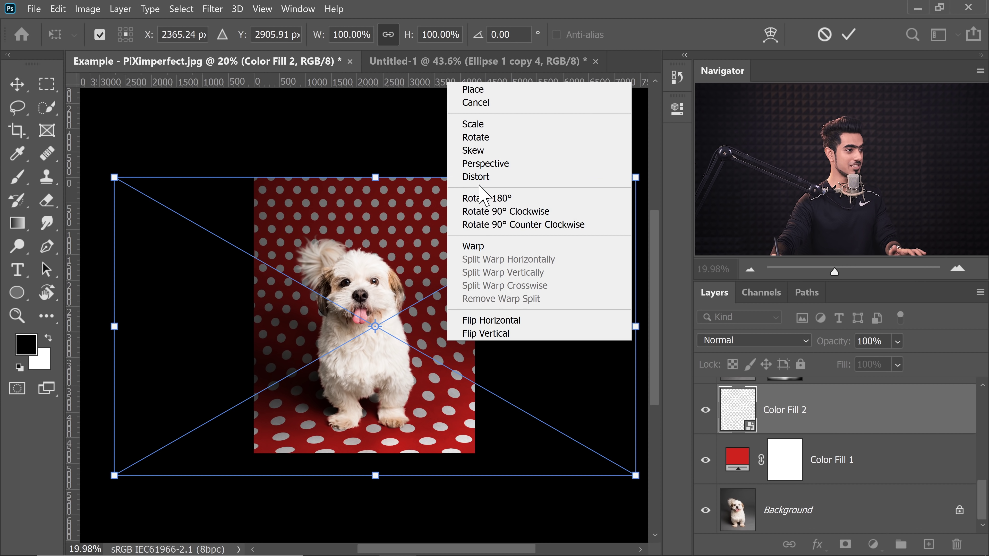
pyautogui.click(477, 246)
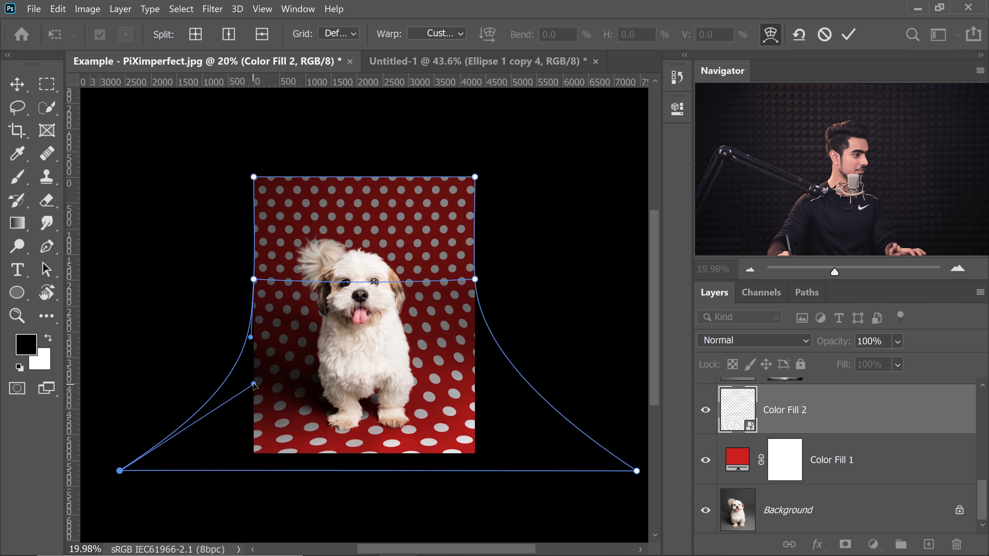
pyautogui.moveTo(530, 400); pyautogui.dragTo(507, 394)
pyautogui.scroll(-5, 399, 394)
pyautogui.moveTo(301, 433); pyautogui.dragTo(165, 447)
pyautogui.scroll(3, 324, 423)
pyautogui.moveTo(635, 442)
pyautogui.mouseDown()
pyautogui.moveTo(576, 443)
pyautogui.moveTo(641, 449)
pyautogui.mouseUp()
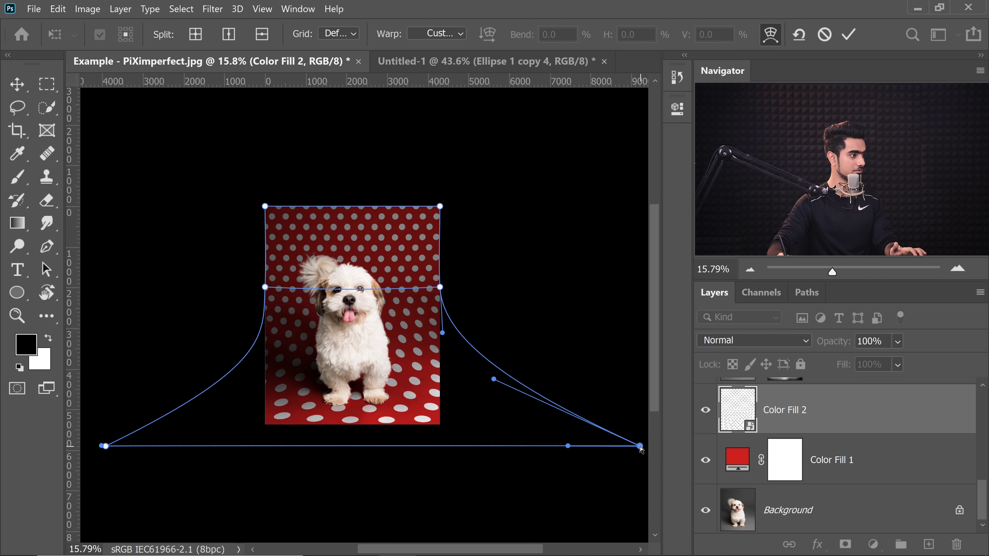
pyautogui.moveTo(494, 379); pyautogui.dragTo(472, 376)
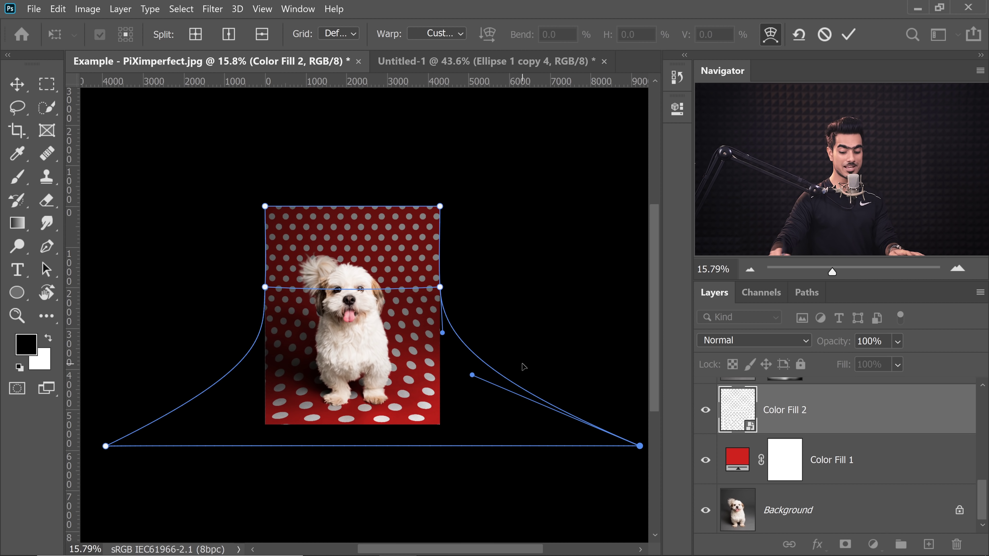
pyautogui.press('Escape')
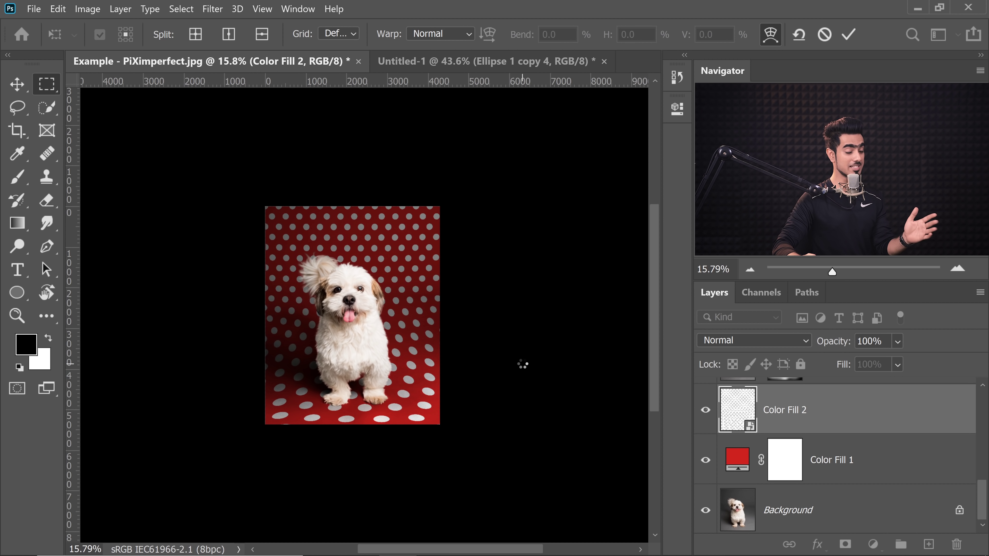
pyautogui.hotkey('ctrl', '0')
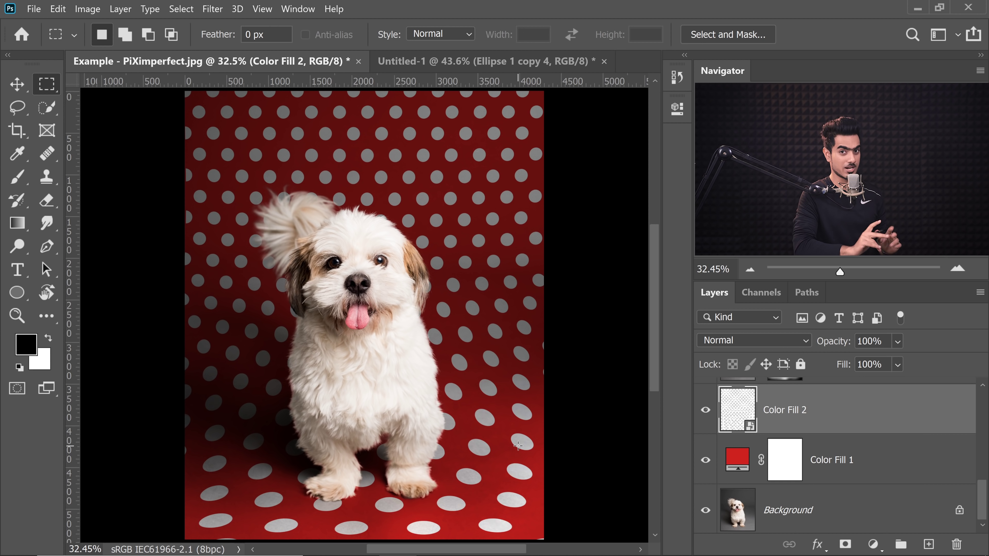
pyautogui.moveTo(332, 269); pyautogui.dragTo(398, 294)
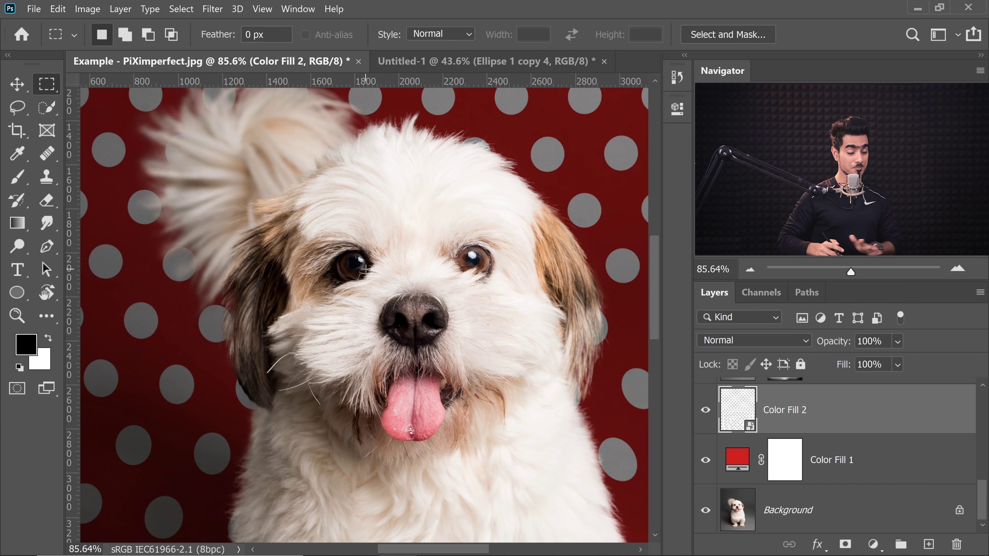
# Step: Inspect the warped dots closely around the dog's head, paws, body and tail fur
pyautogui.moveTo(296, 258); pyautogui.dragTo(333, 313)
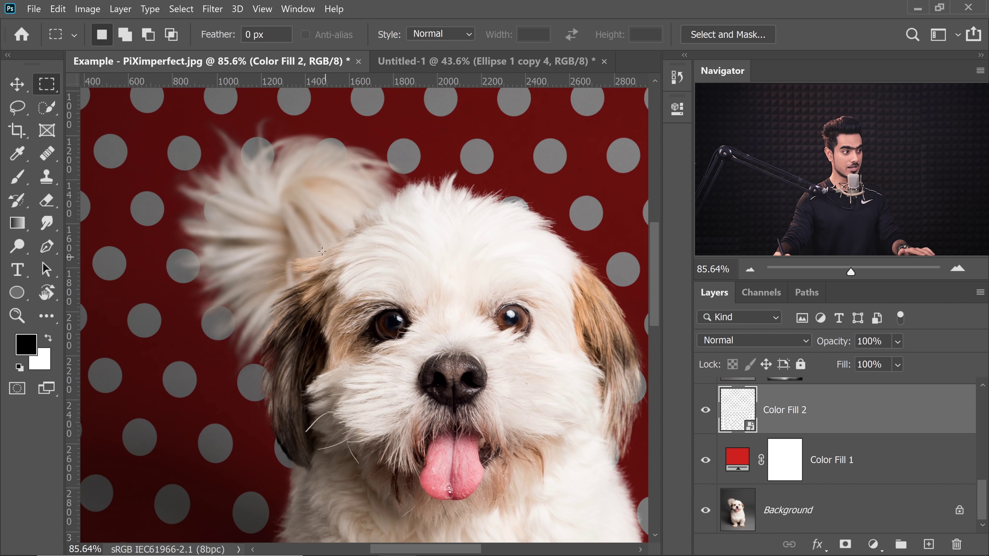
pyautogui.moveTo(438, 394); pyautogui.dragTo(366, 270)
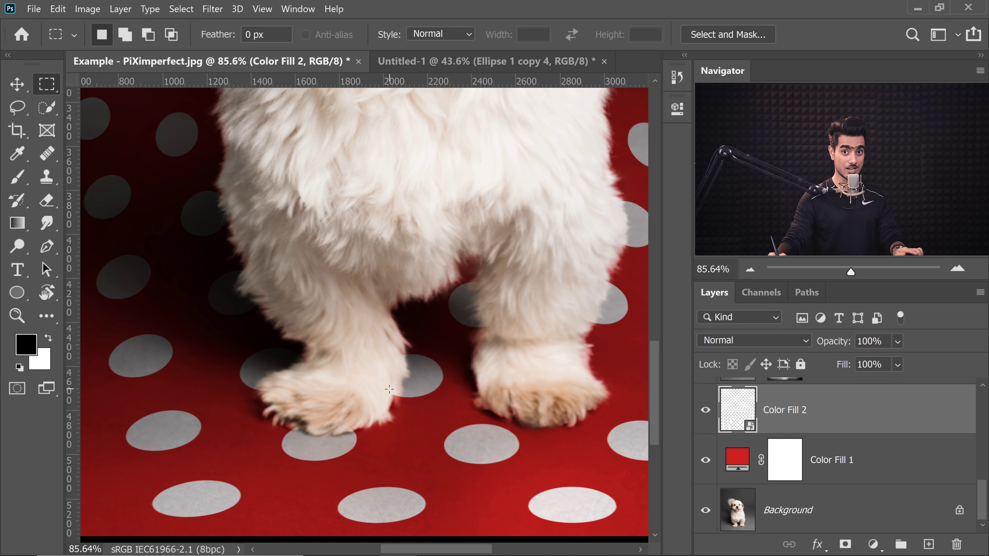
pyautogui.moveTo(271, 360); pyautogui.dragTo(381, 459)
pyautogui.moveTo(227, 179); pyautogui.dragTo(269, 329)
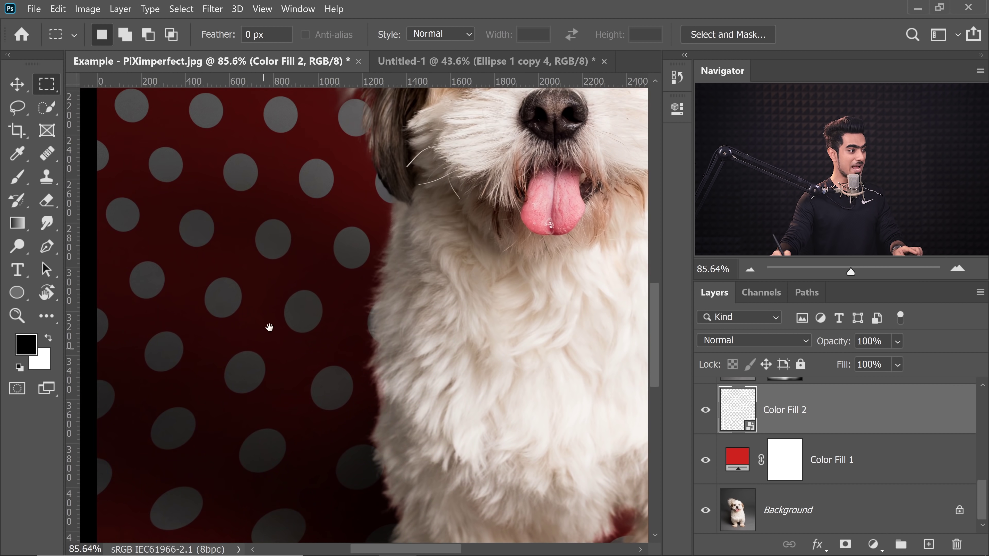
pyautogui.moveTo(261, 254); pyautogui.dragTo(249, 445)
pyautogui.moveTo(232, 223); pyautogui.dragTo(265, 223)
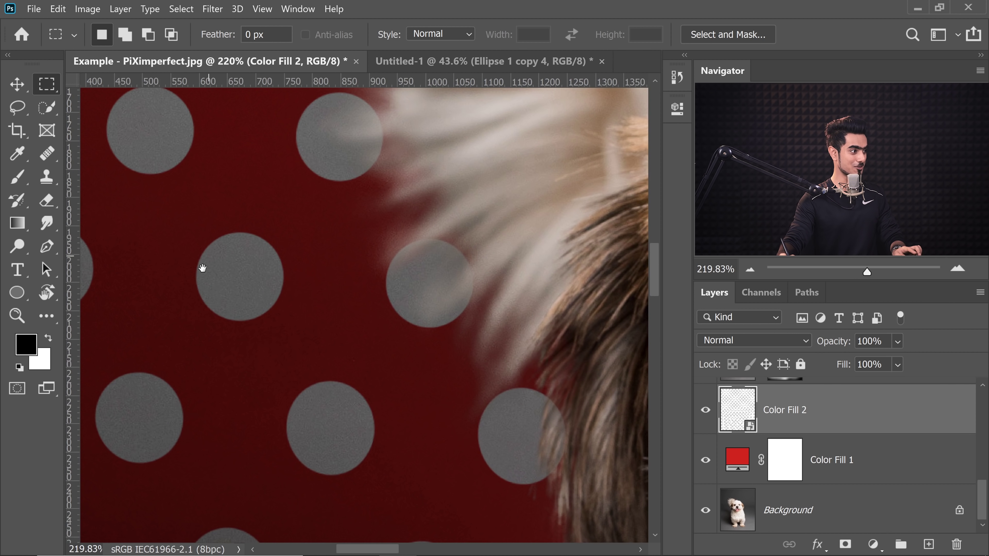
pyautogui.hotkey('ctrl', '0')
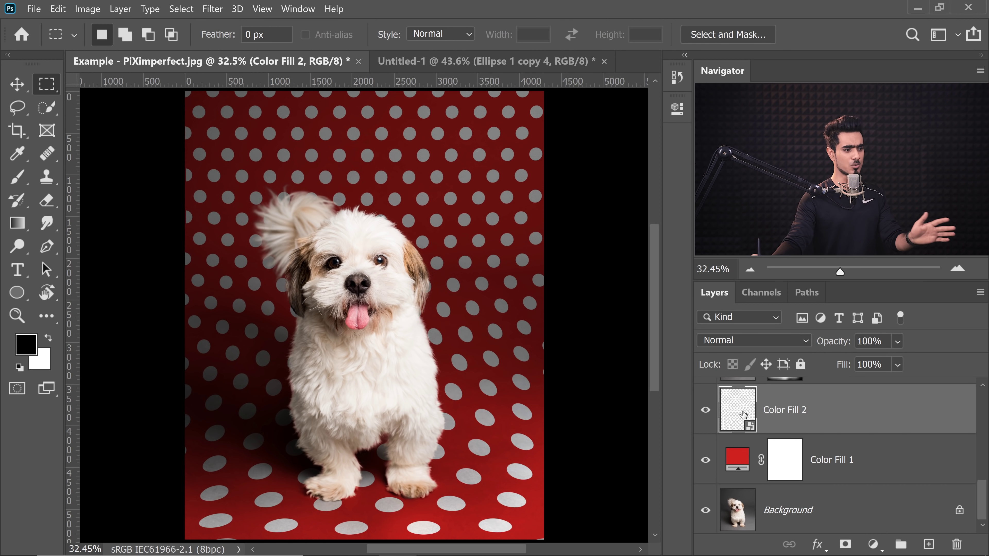
# Step: Toggle the Color Fill 2 layer's visibility off and on, and rename the layer Polka Dots
pyautogui.click(706, 409)
pyautogui.click(705, 410)
pyautogui.doubleClick(797, 414)
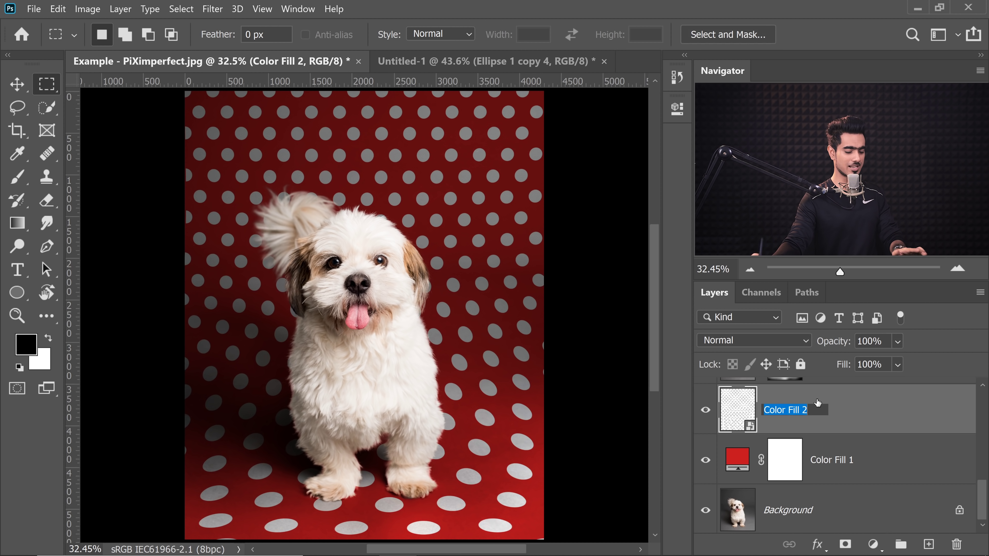
pyautogui.write('Polka Dots')
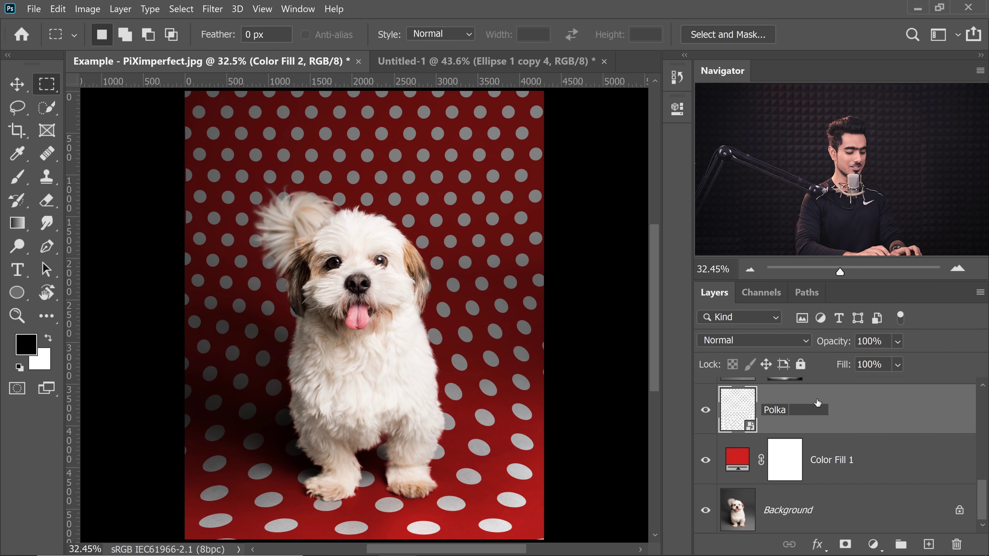
pyautogui.press('Return')
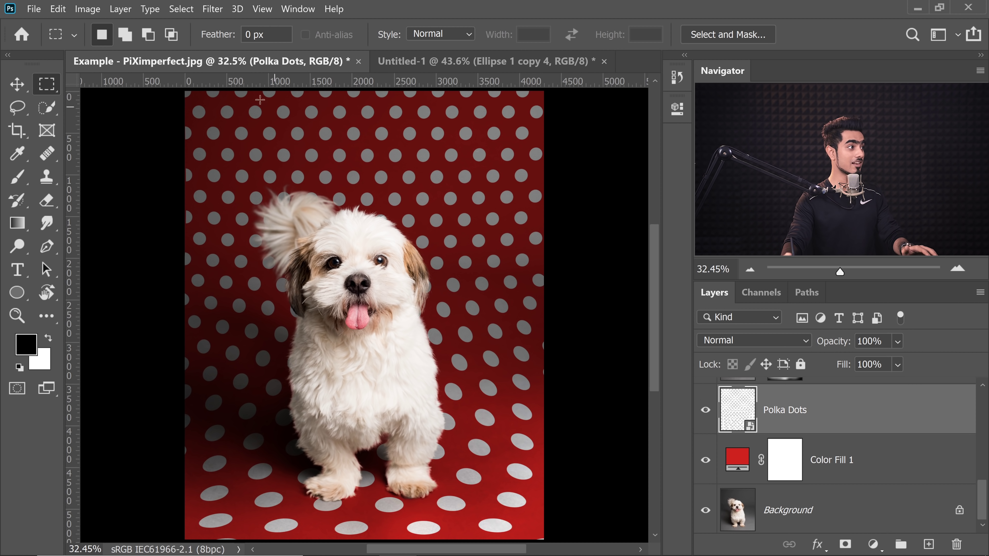
# Step: Start a Tilt-Shift blur on the Polka Dots layer, centre its sharp zone on the dog's paws, and extend the upper transition slightly upward
pyautogui.click(214, 9)
pyautogui.moveTo(265, 181)
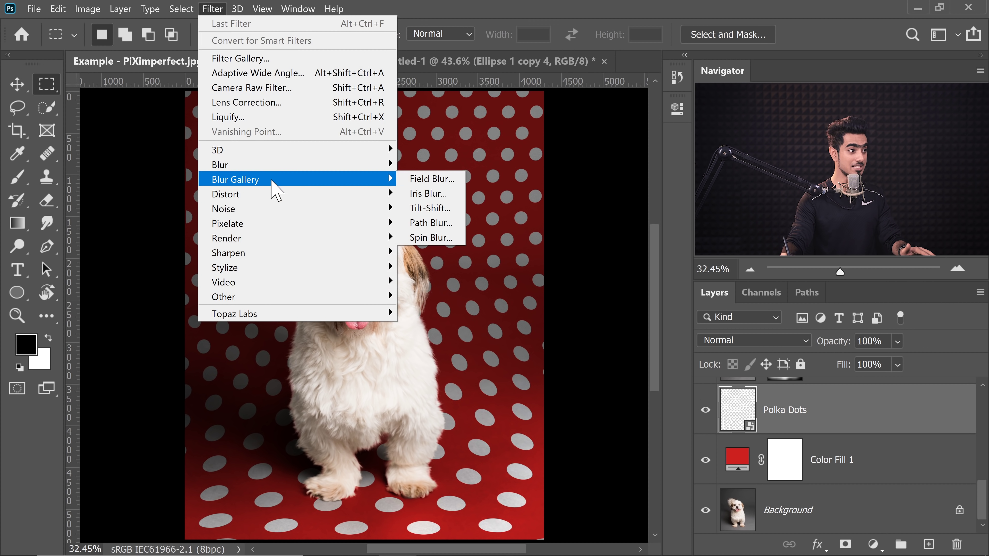
pyautogui.click(440, 221)
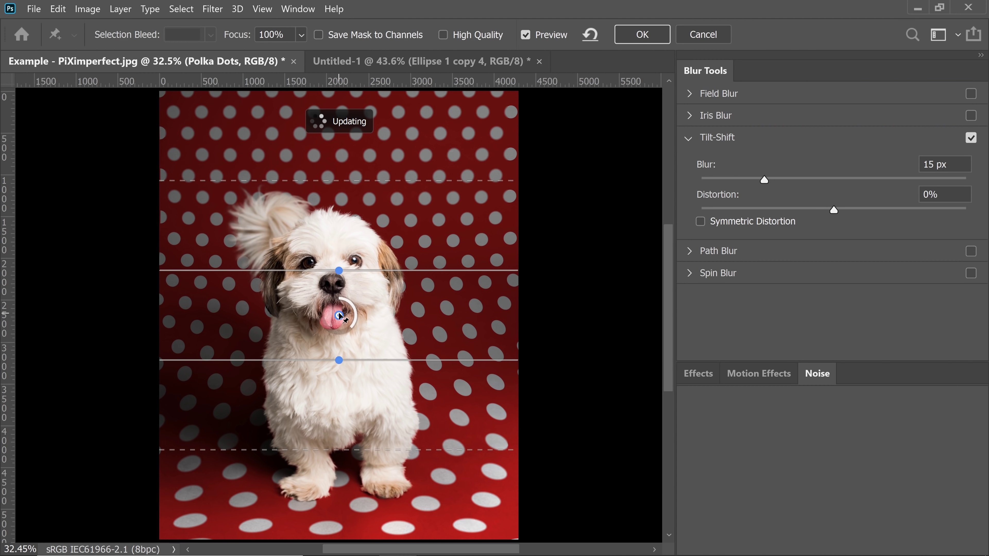
pyautogui.moveTo(341, 328); pyautogui.dragTo(339, 495)
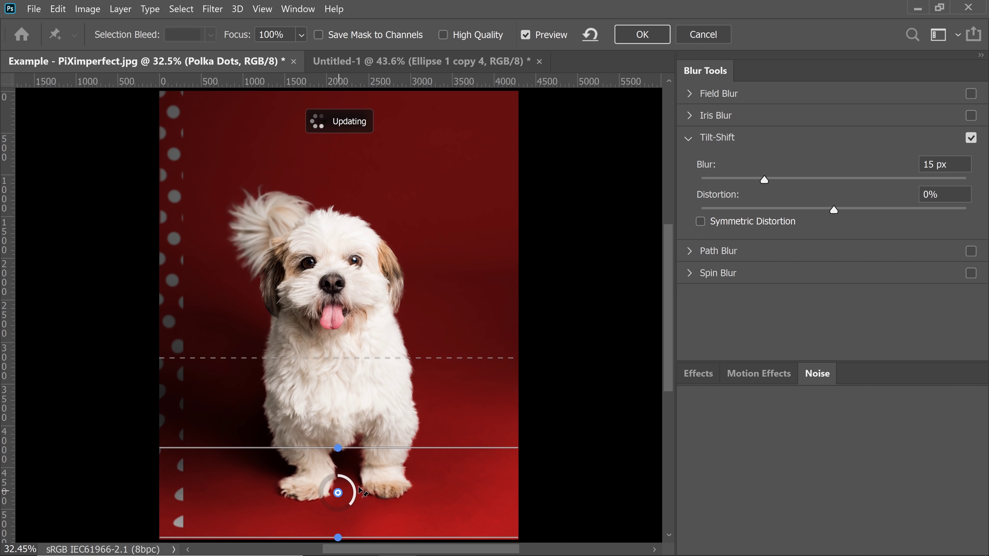
pyautogui.moveTo(337, 359); pyautogui.dragTo(351, 348)
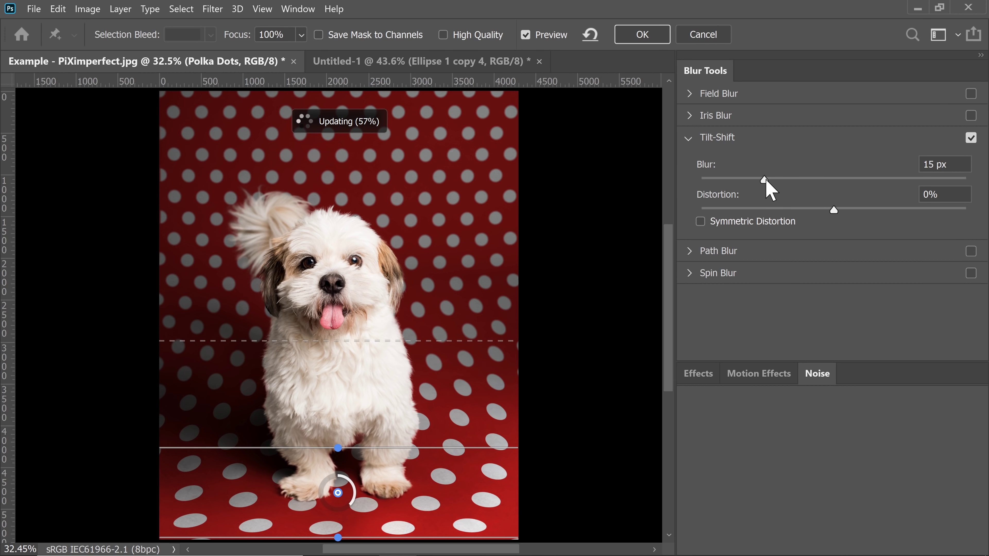
# Step: Set the Tilt-Shift blur to 35 px, checking the dots against the tail fur, and apply it
pyautogui.moveTo(763, 178); pyautogui.dragTo(802, 180)
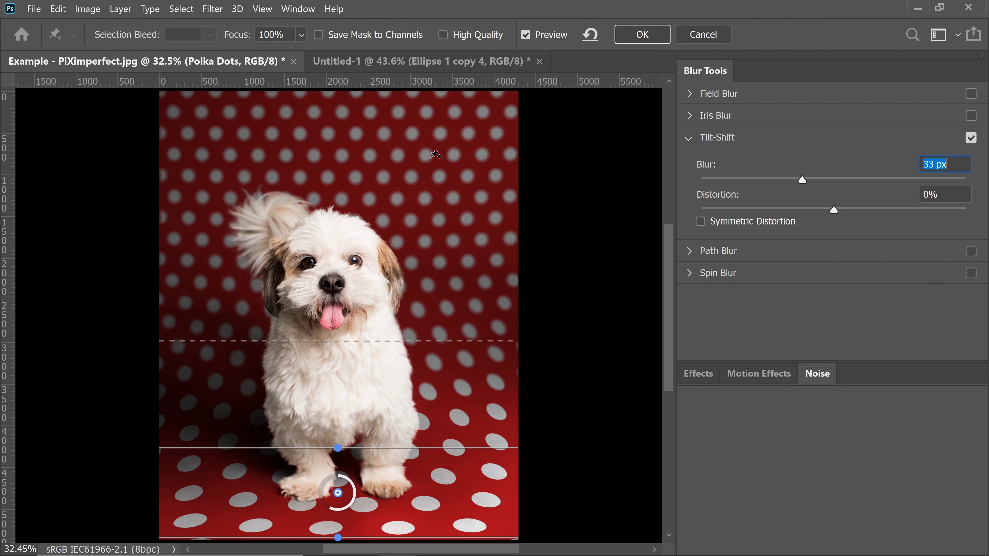
pyautogui.moveTo(224, 233); pyautogui.dragTo(276, 225)
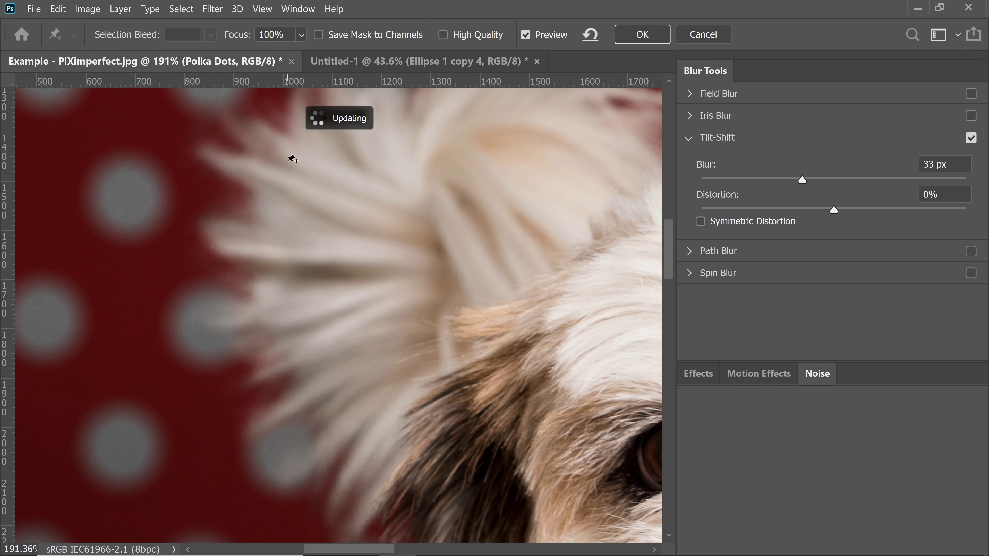
pyautogui.hotkey('ctrl', '0')
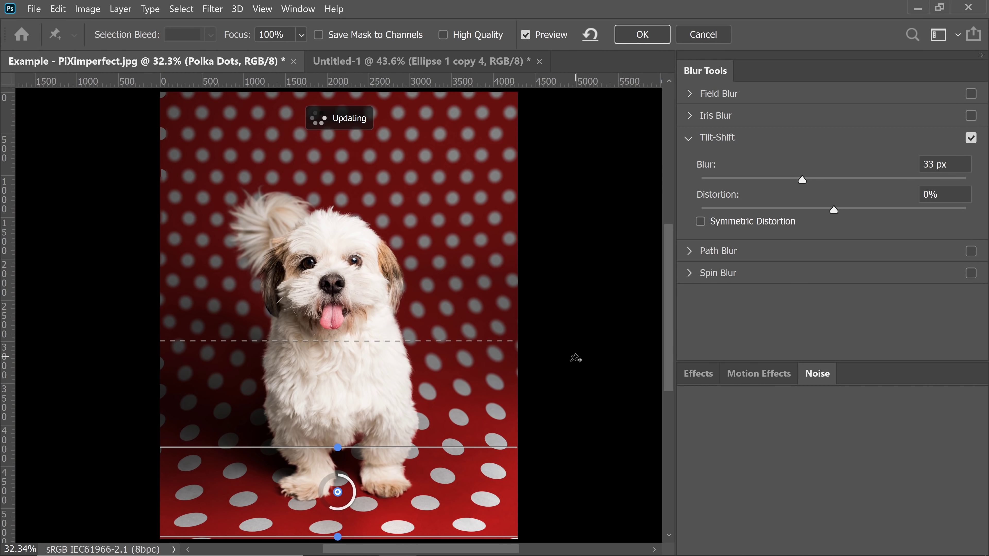
pyautogui.click(939, 165)
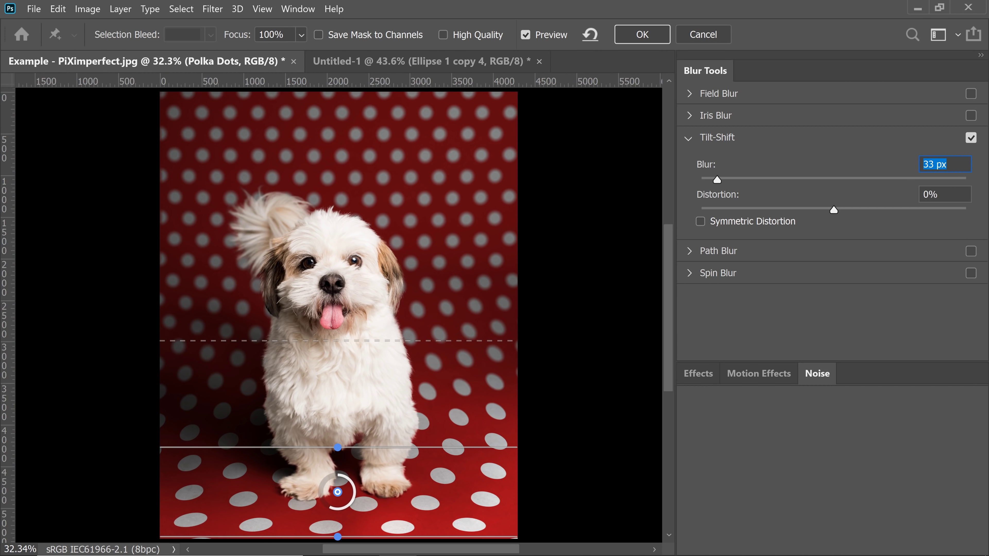
pyautogui.write('35')
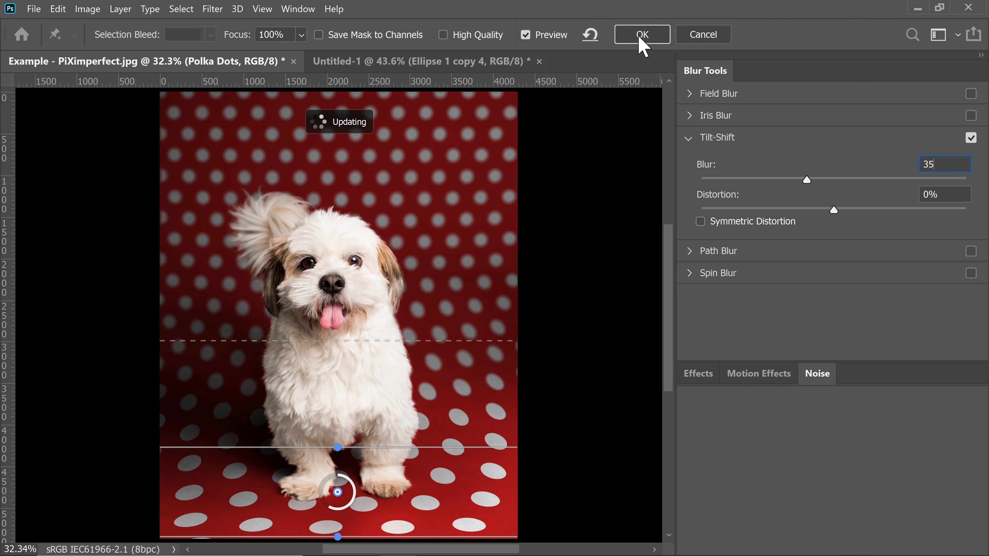
pyautogui.click(640, 38)
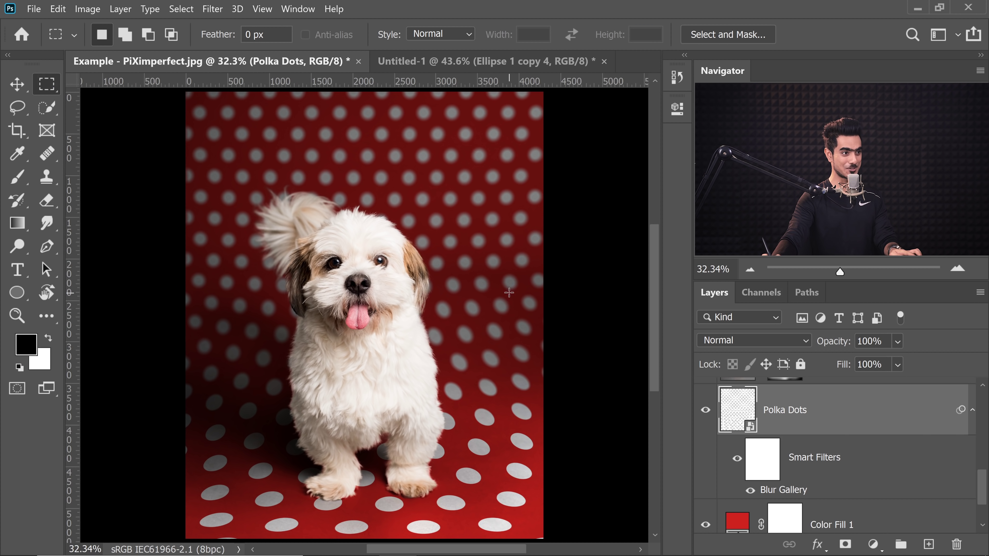
# Step: Soften the sharp floor dots by applying a Gaussian Blur with a 6 px radius to the Polka Dots layer
pyautogui.moveTo(452, 481); pyautogui.dragTo(356, 362)
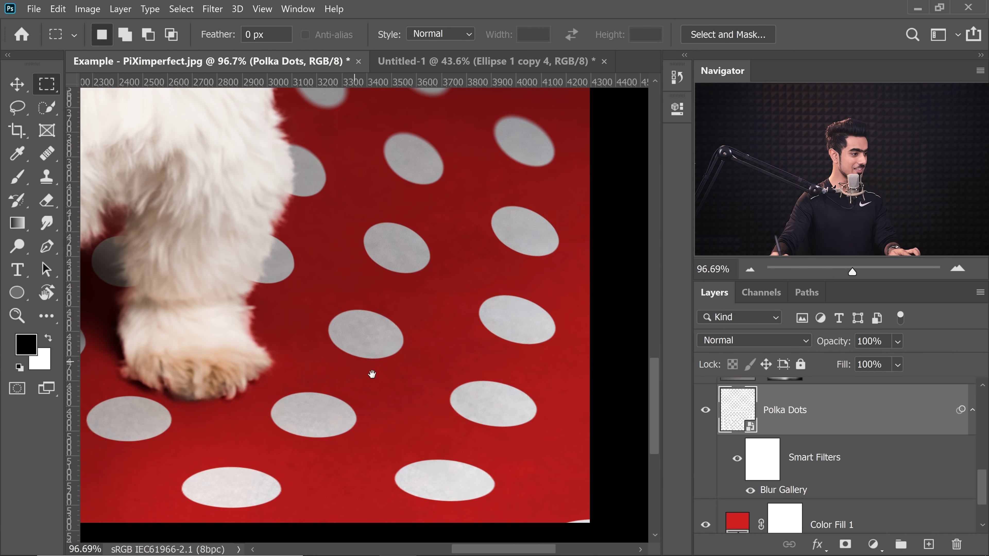
pyautogui.scroll(2, 336, 408)
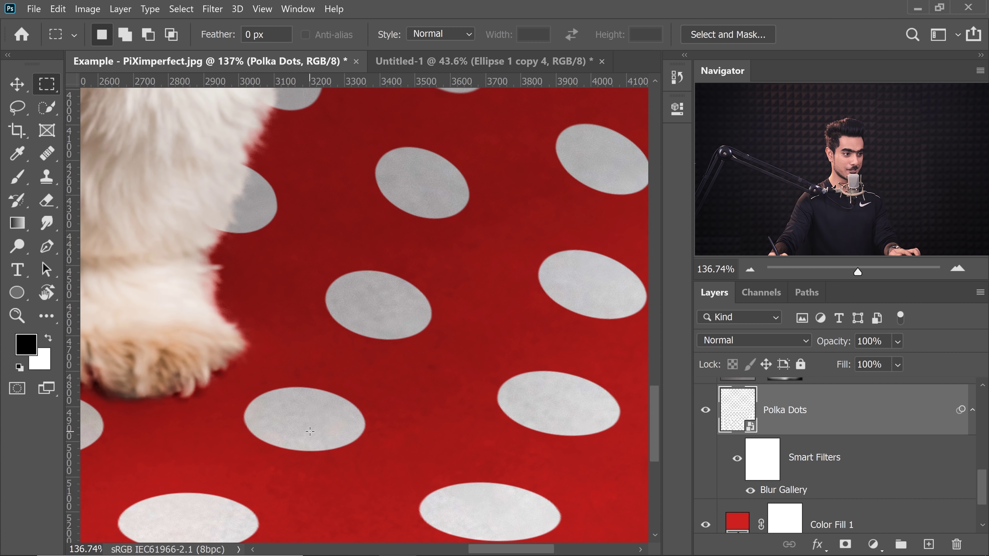
pyautogui.click(210, 11)
pyautogui.moveTo(322, 167)
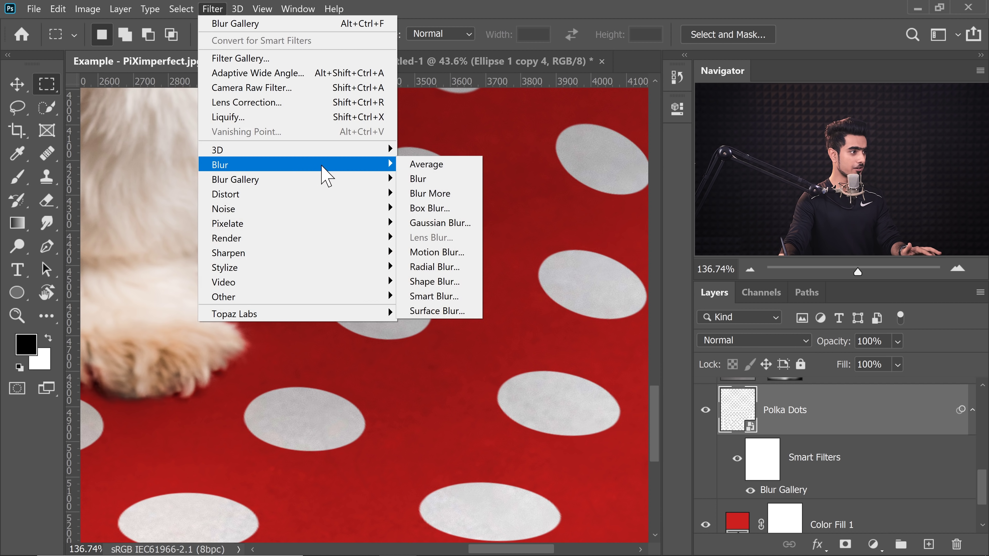
pyautogui.click(438, 222)
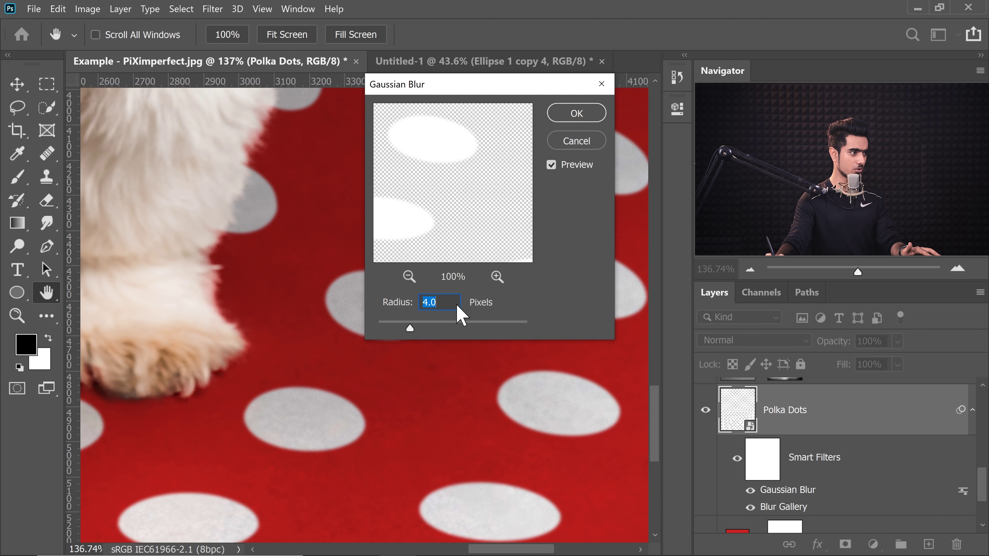
pyautogui.write('6')
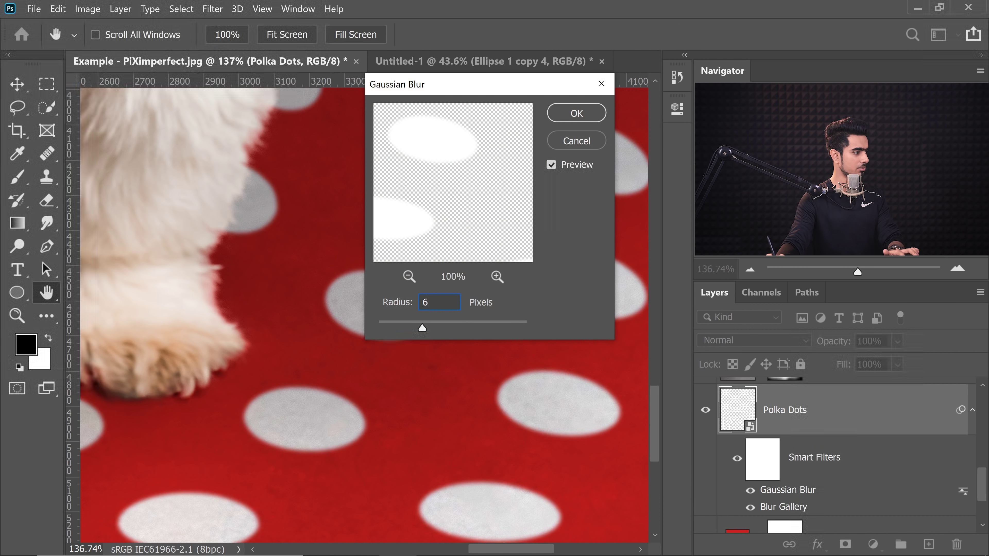
pyautogui.click(578, 116)
pyautogui.press('m')
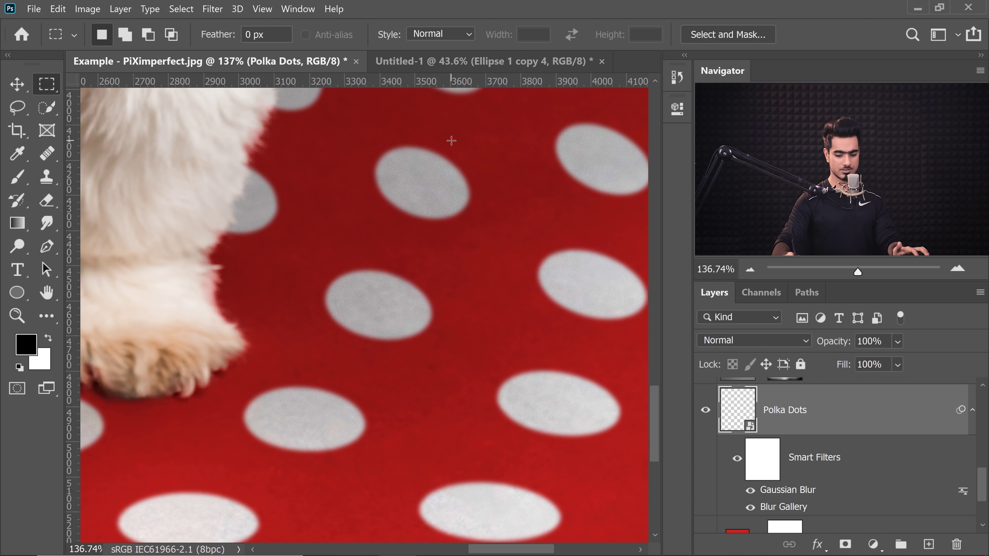
pyautogui.hotkey('ctrl', '0')
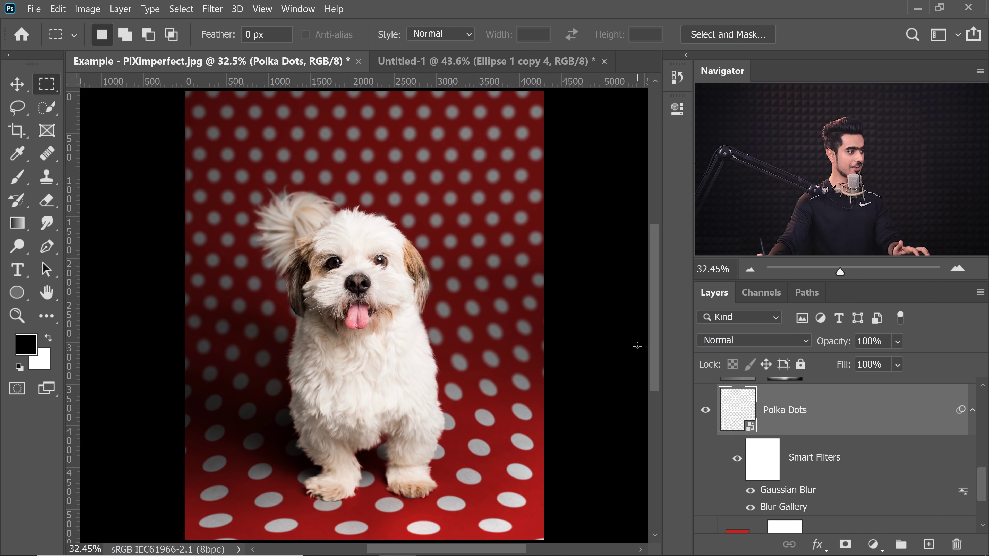